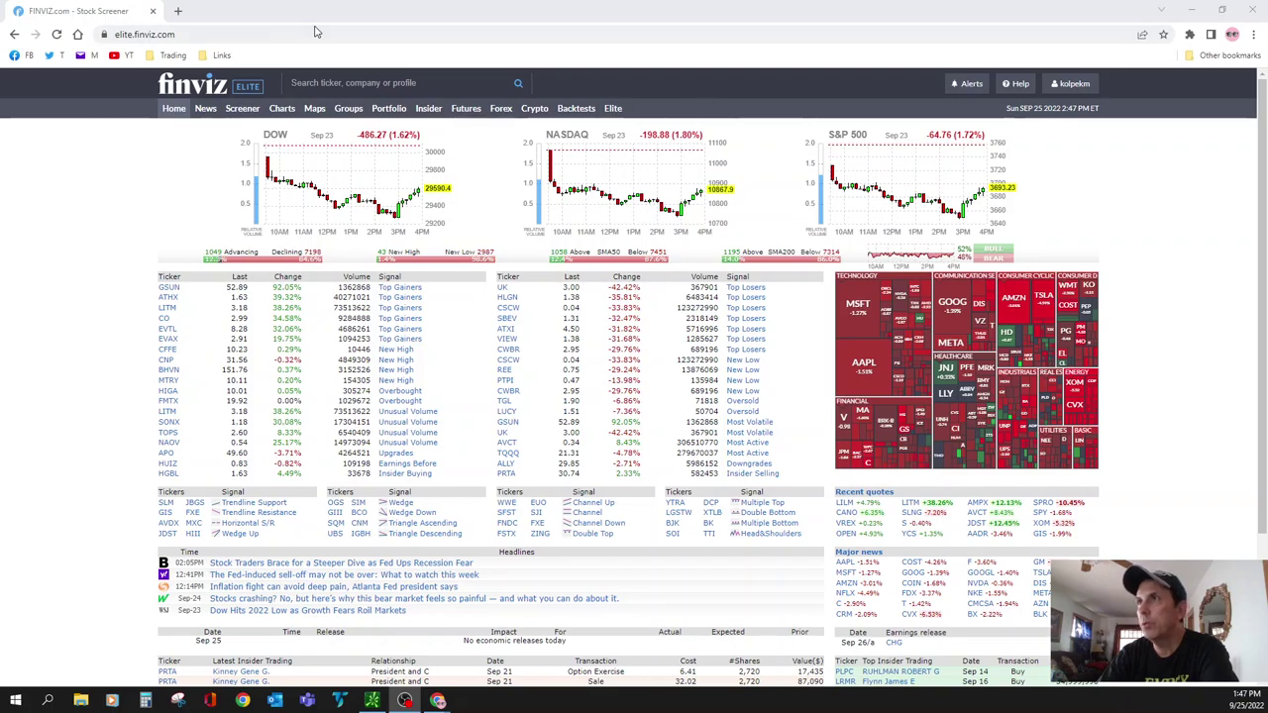
Step: Go to TradingView's plans and pricing page via the Trading bookmarks and scroll to the free Basic offer
click(167, 55)
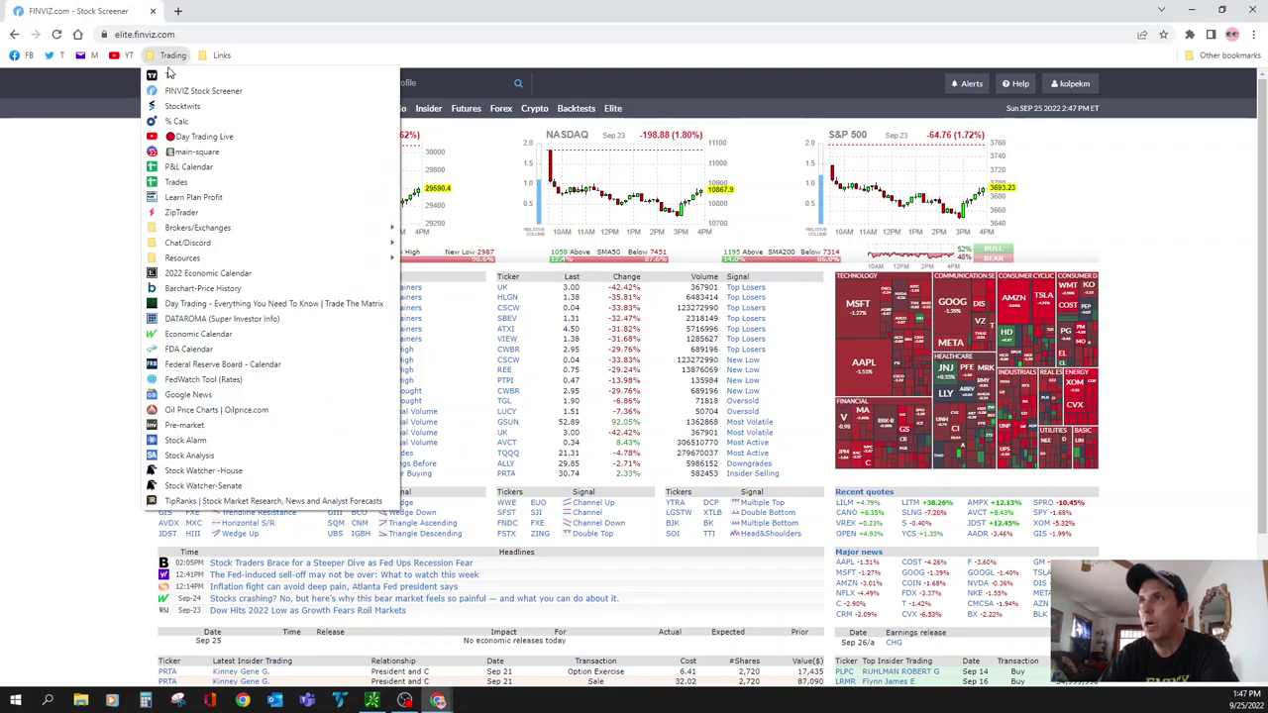
click(170, 76)
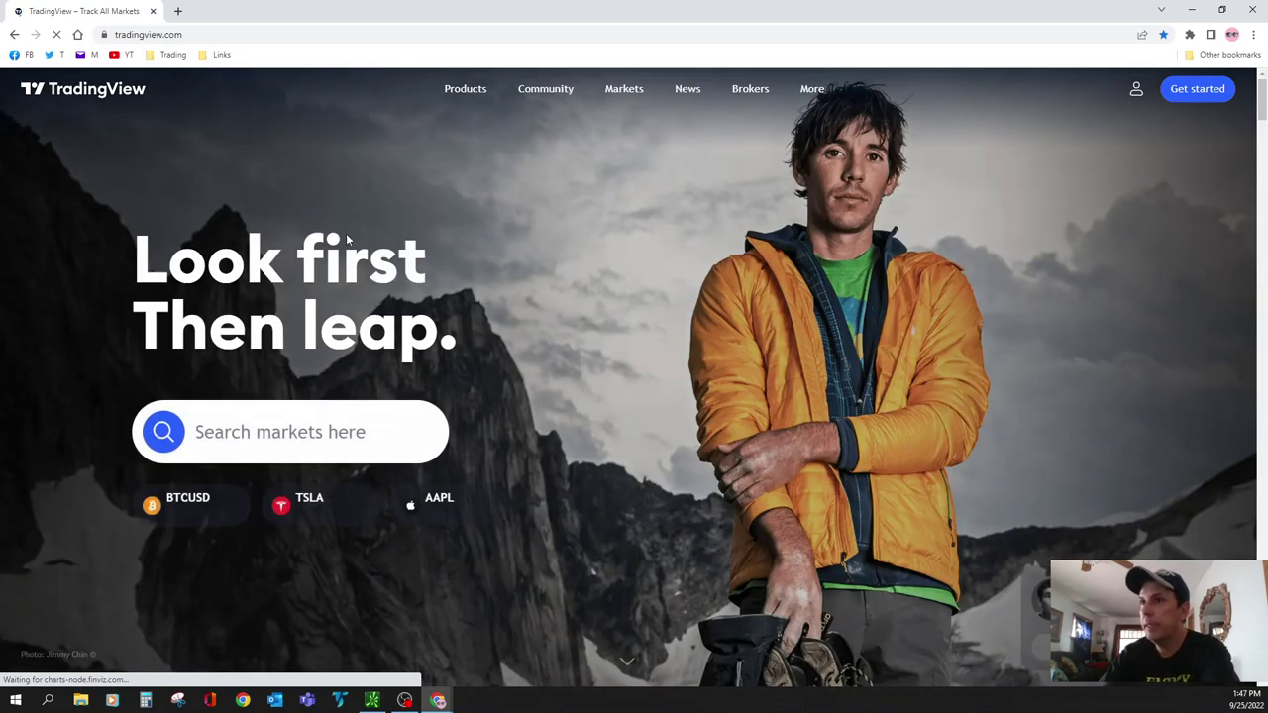
click(1195, 94)
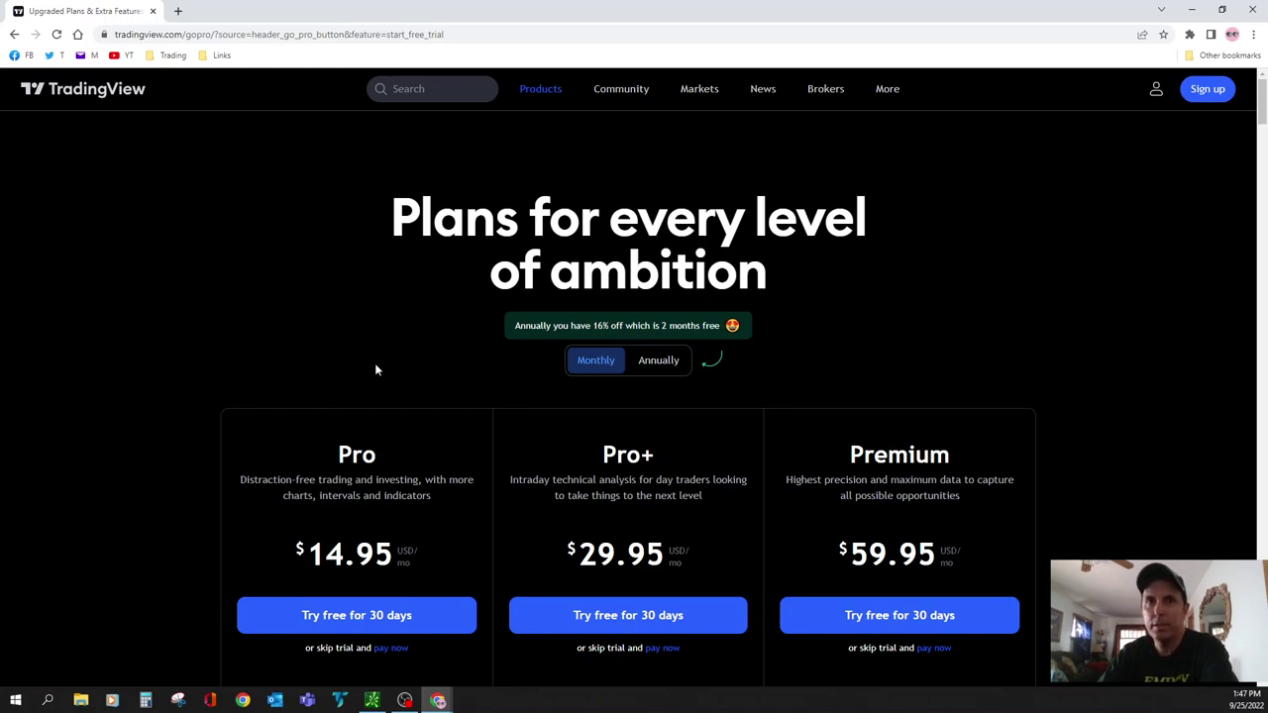
scroll(340, 321, down, 7)
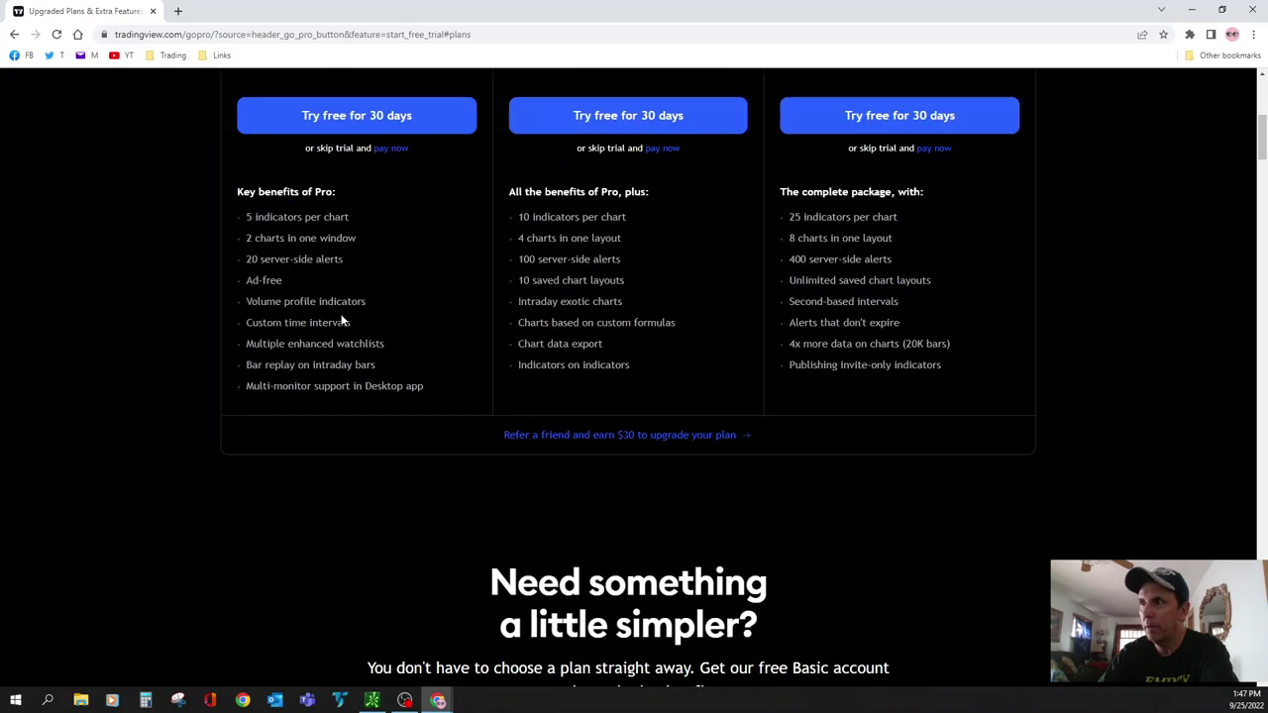
scroll(341, 320, down, 3)
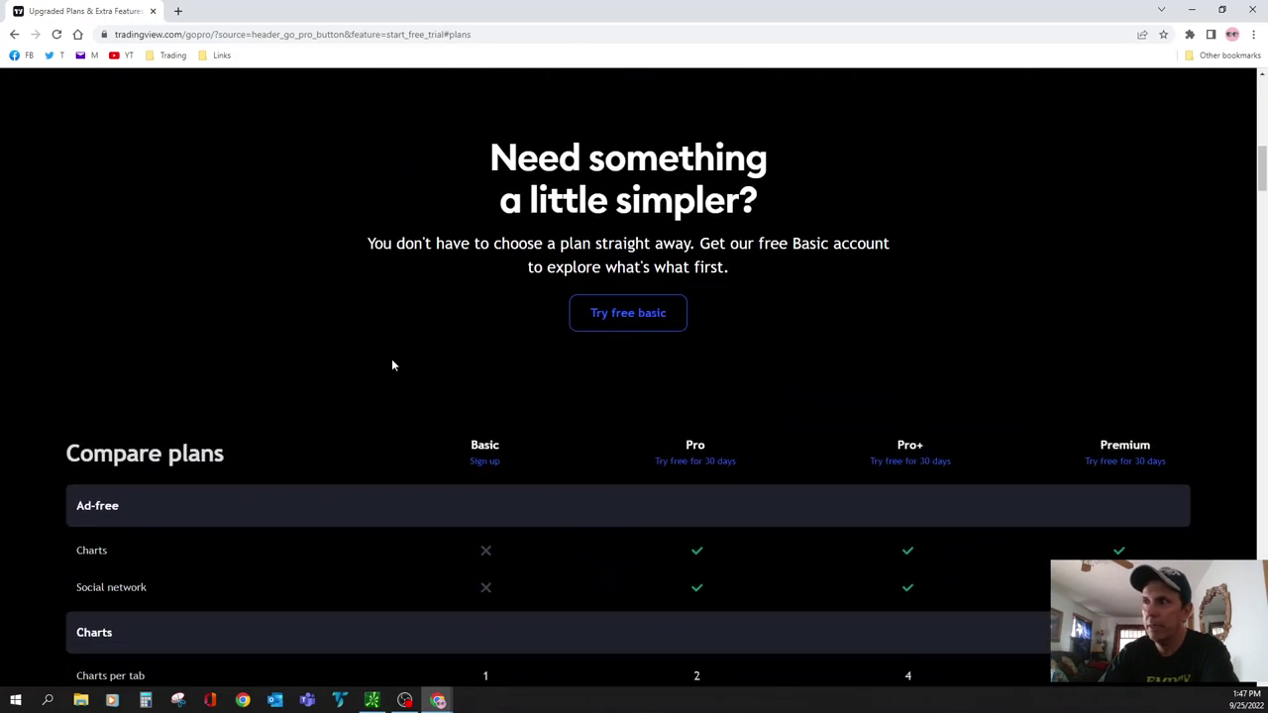
Step: Start the free Basic sign-up and enter the email address and account password
click(605, 322)
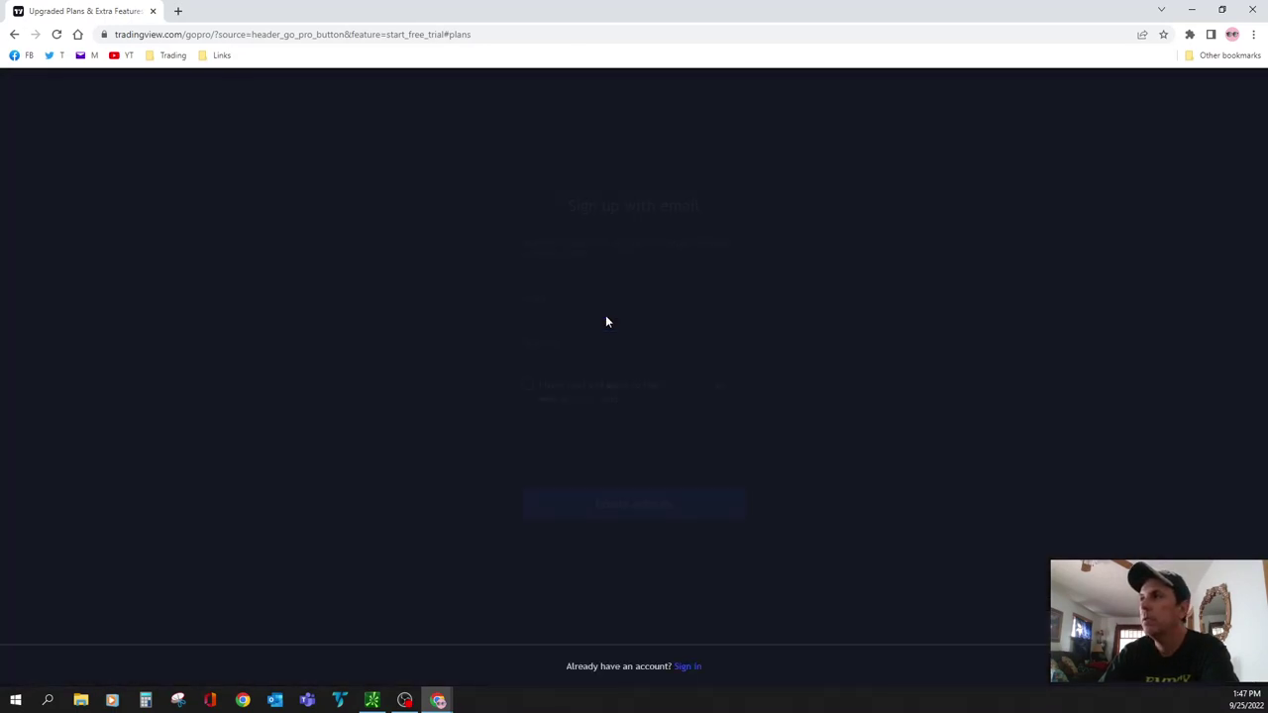
click(563, 295)
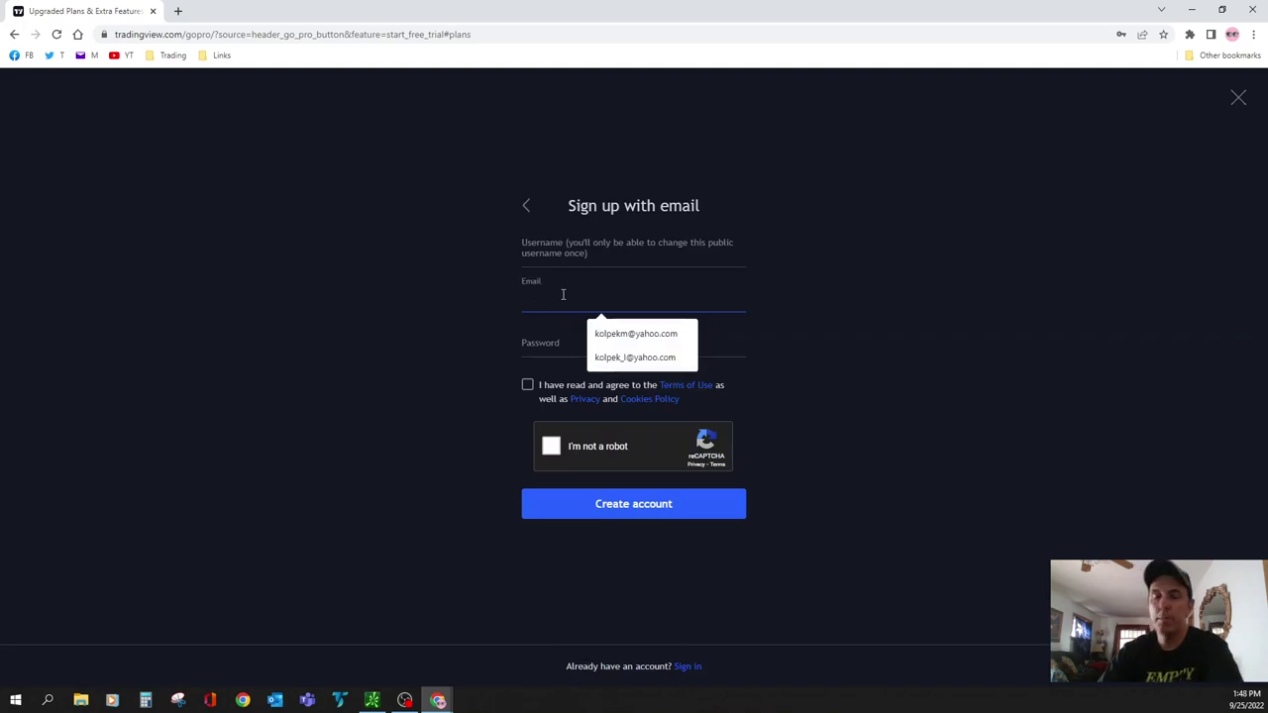
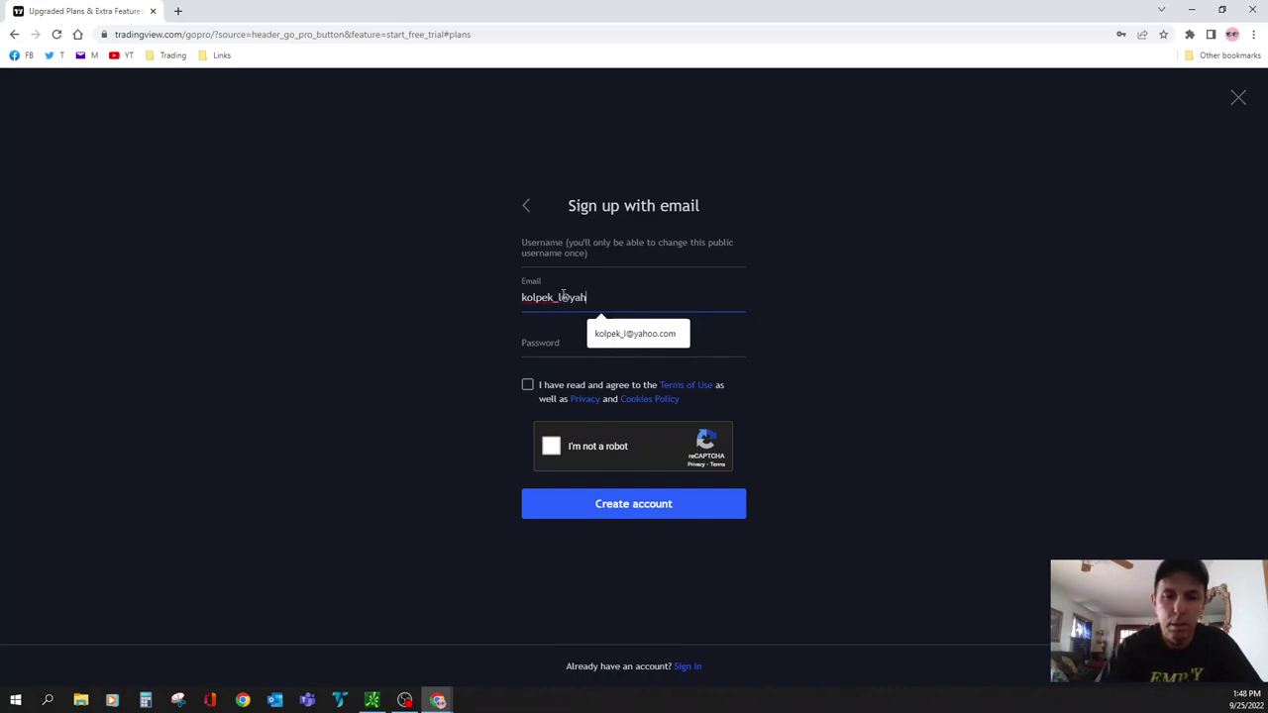
click(572, 341)
text(••••••)
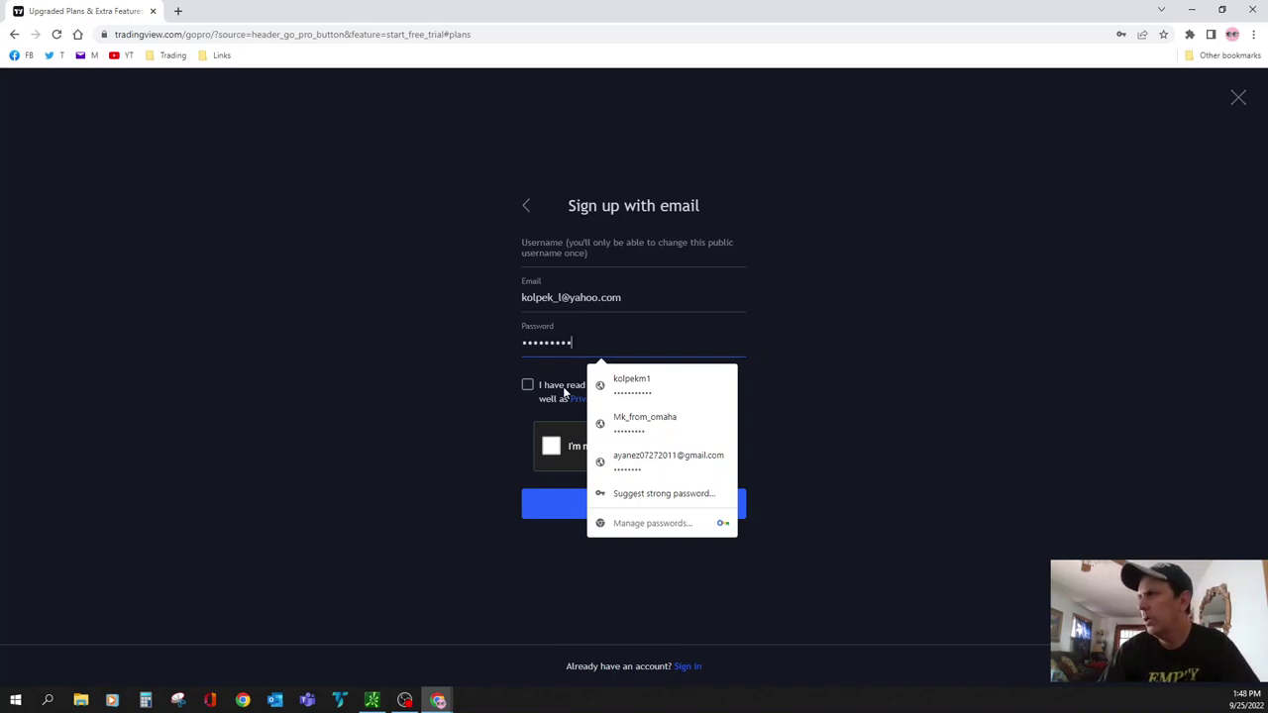
Step: Accept the terms of use and privacy policy, tick the reCAPTCHA, and submit the form
click(308, 375)
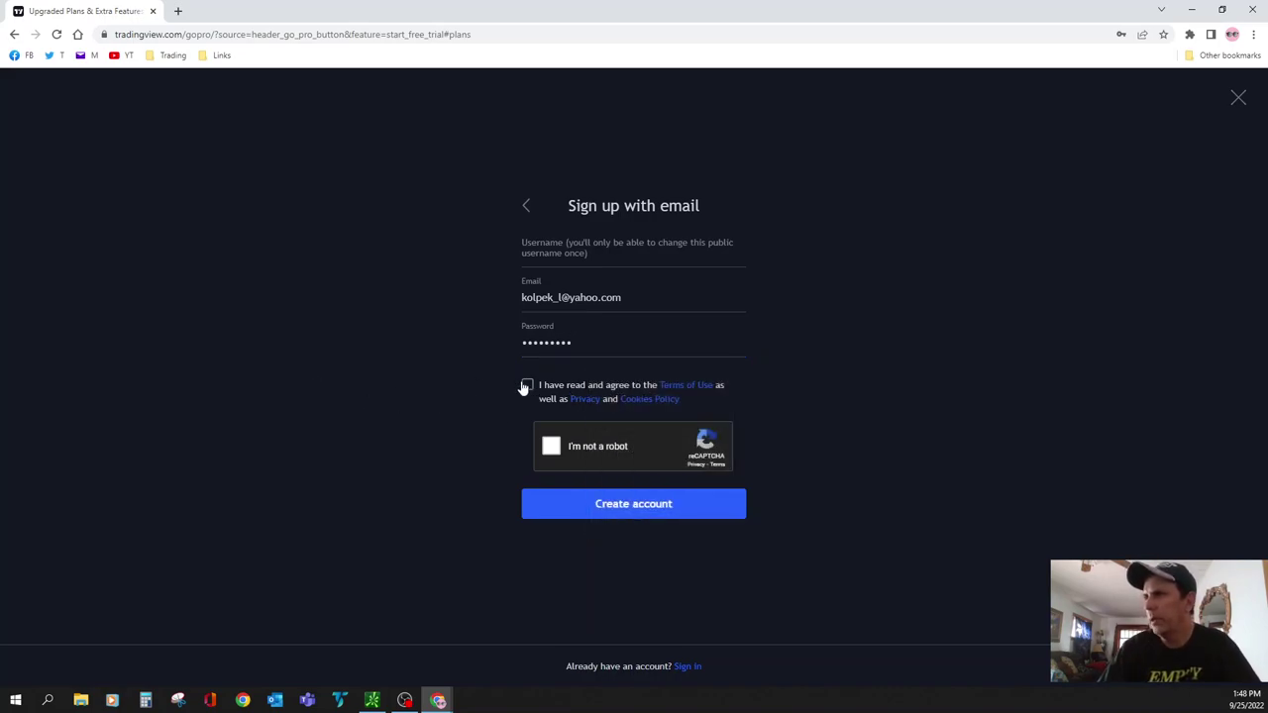
click(527, 386)
click(552, 446)
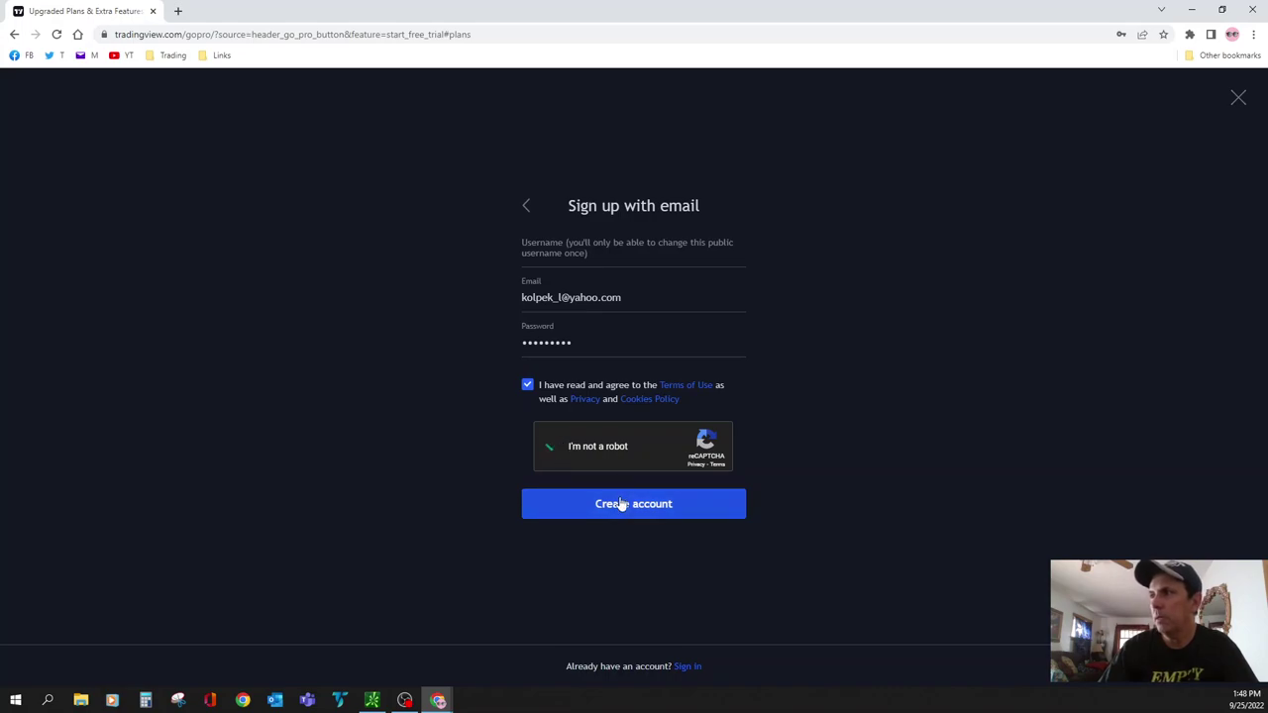
click(619, 507)
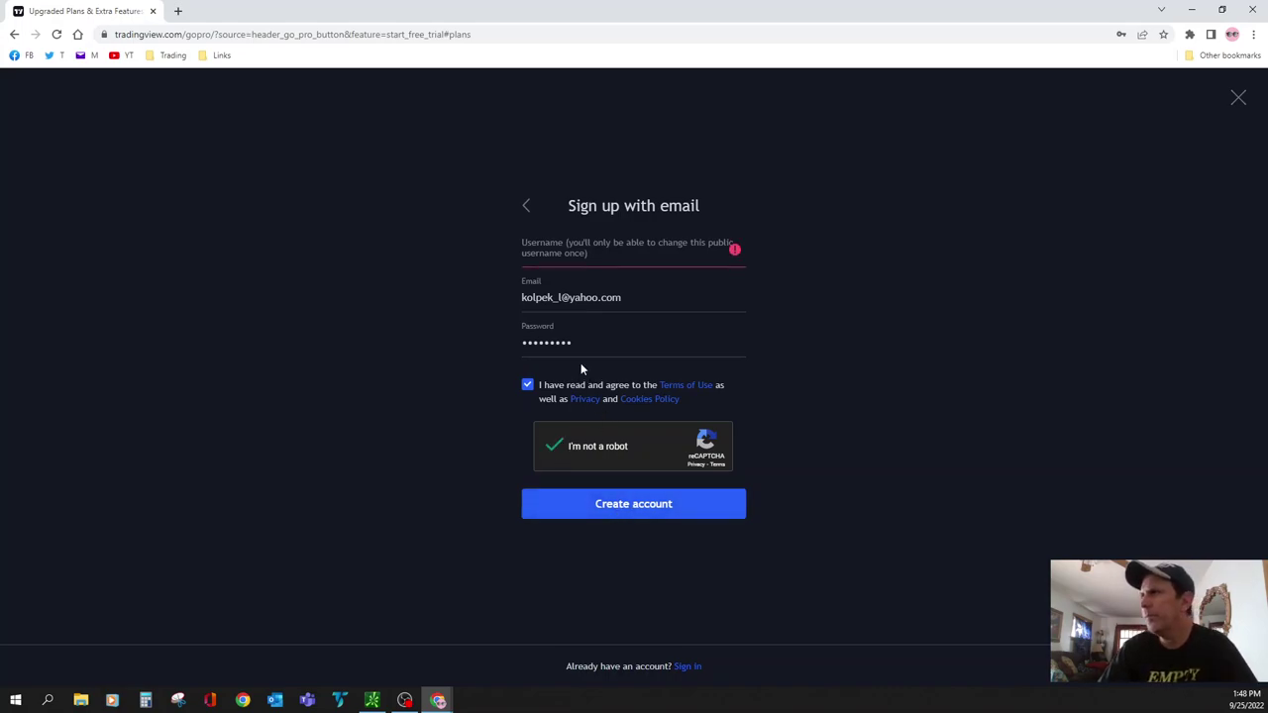
Step: Try two usernames rejected as already in use, then enter a different longer username
click(609, 254)
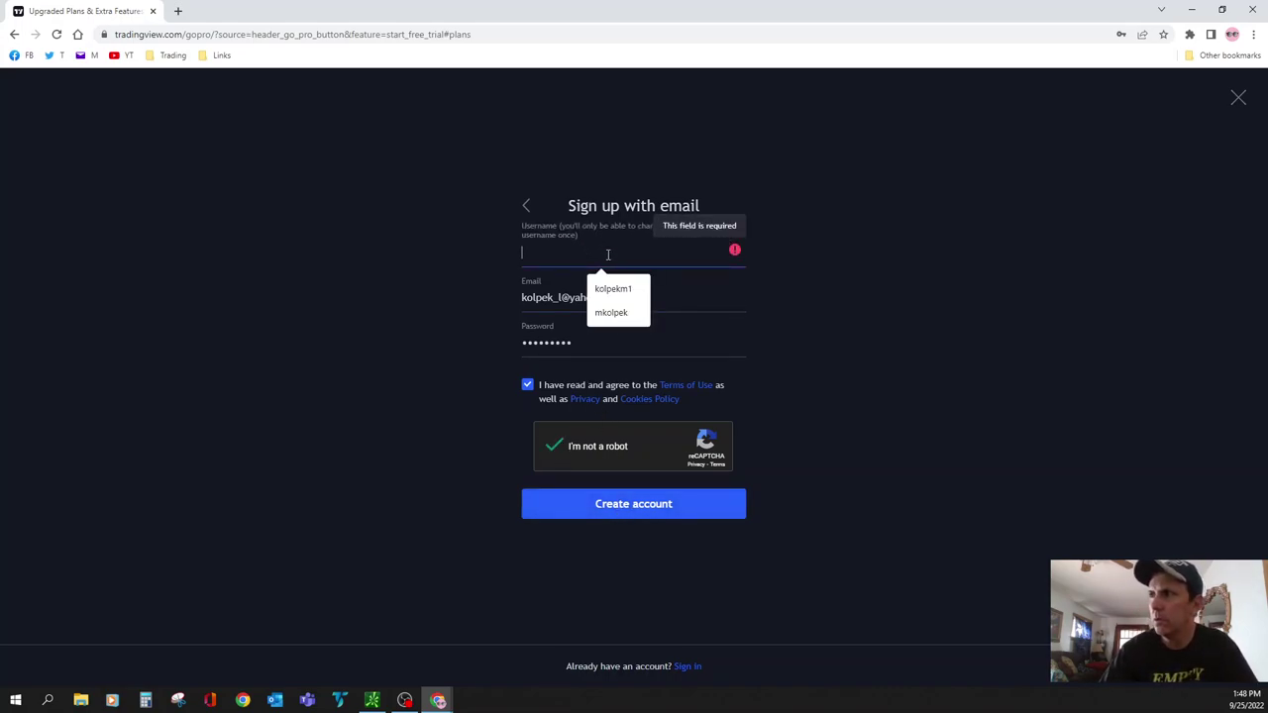
text(mark)
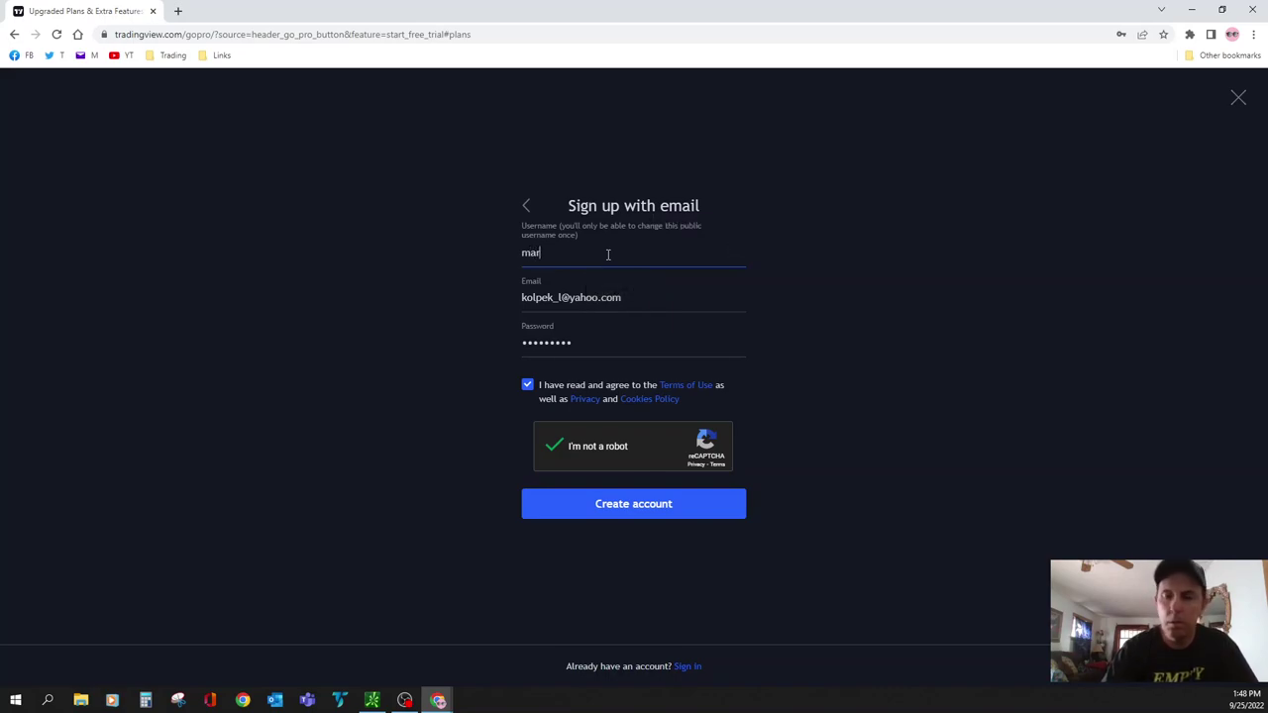
click(620, 511)
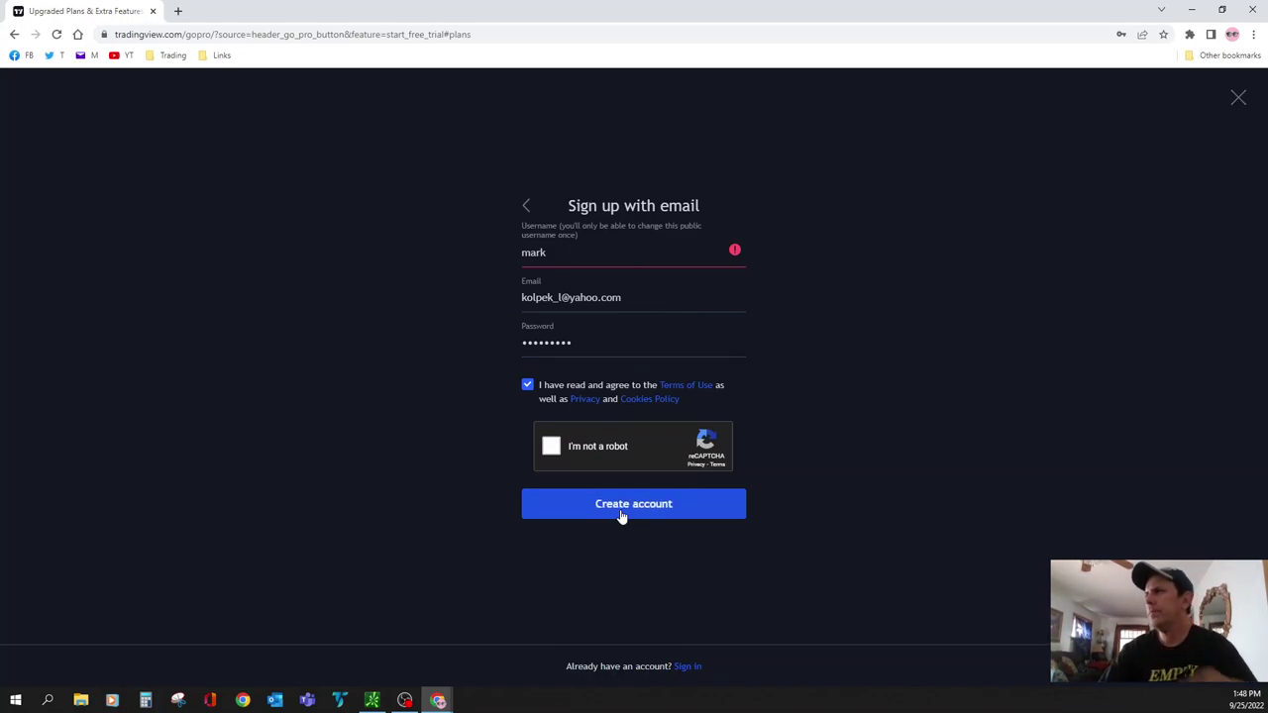
mouse_move(568, 251)
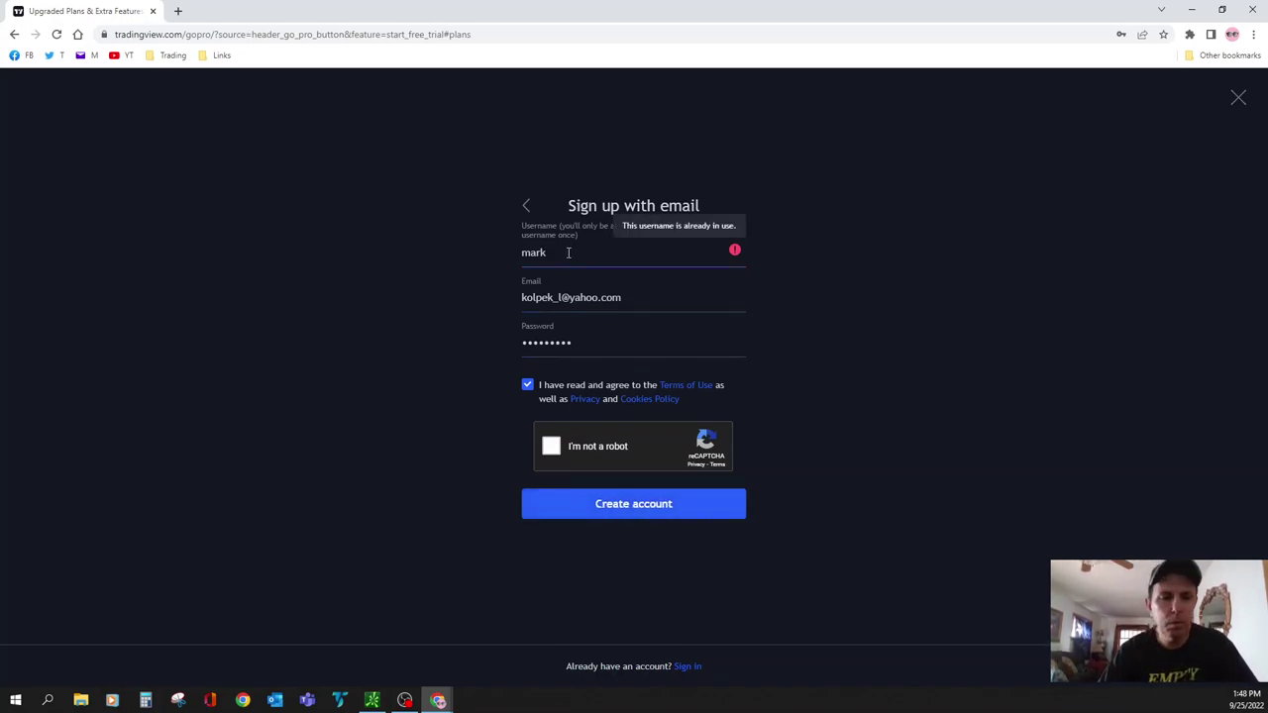
text(1234)
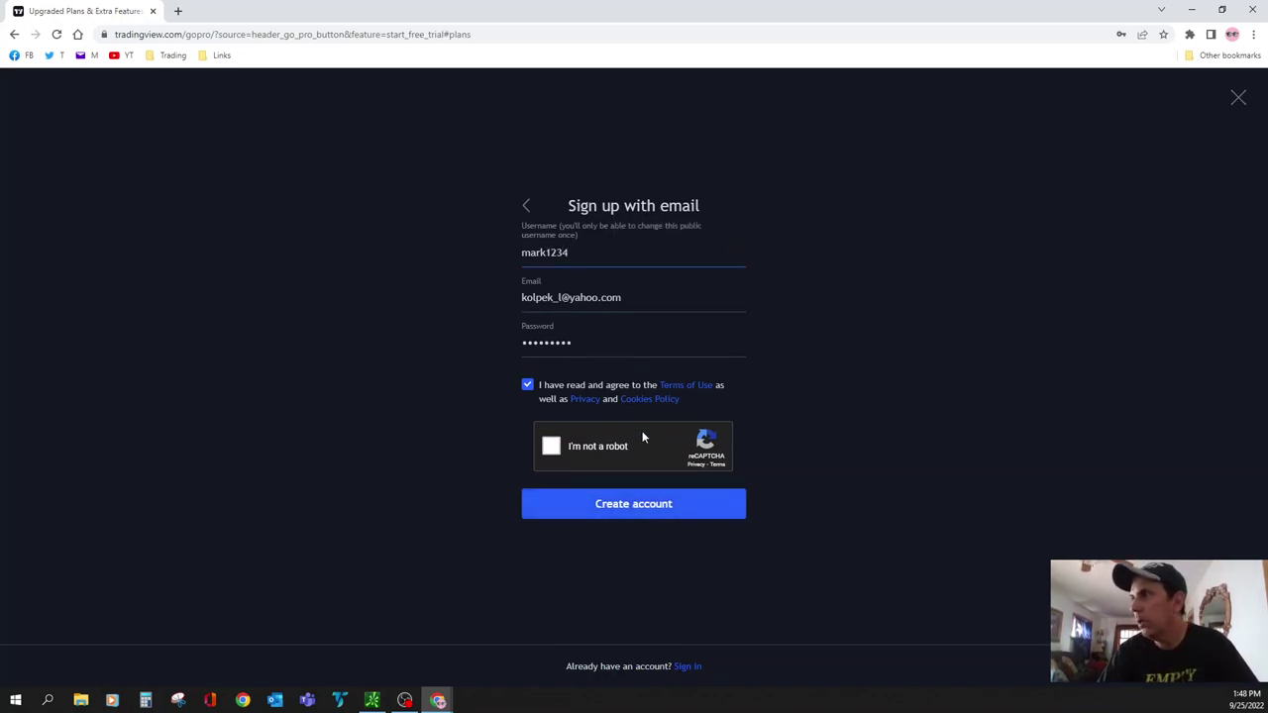
click(643, 502)
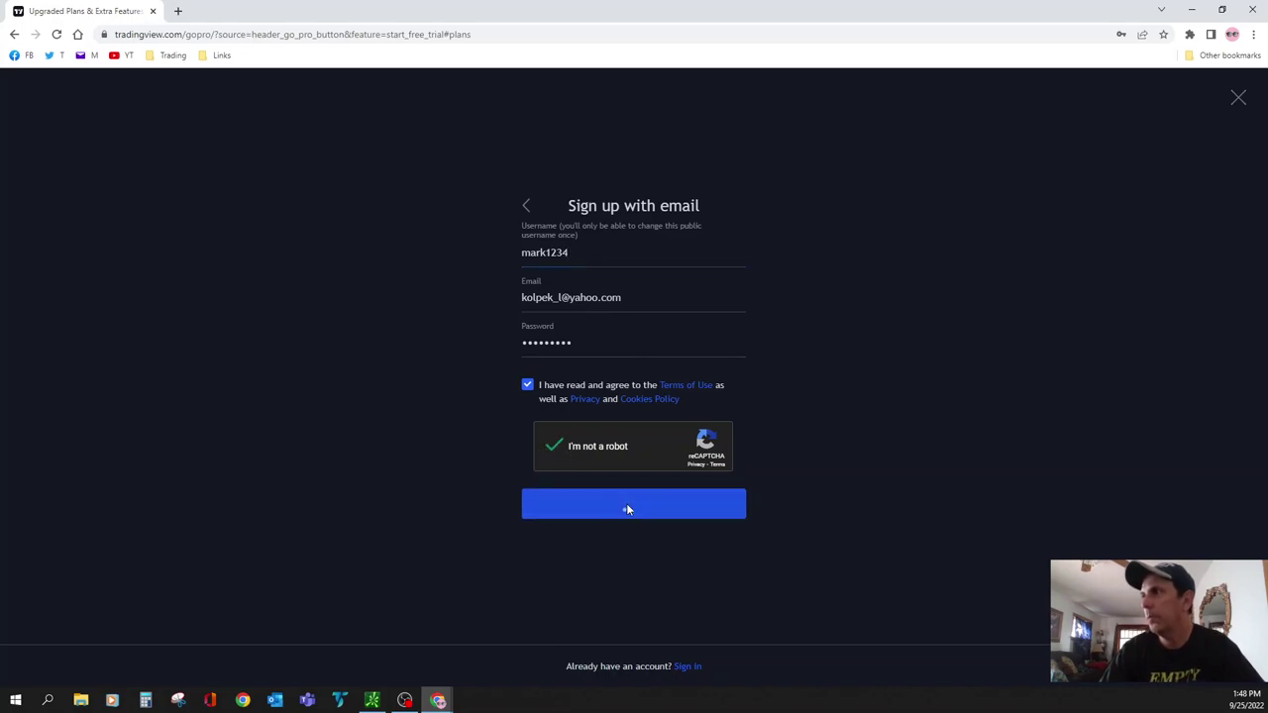
mouse_move(557, 240)
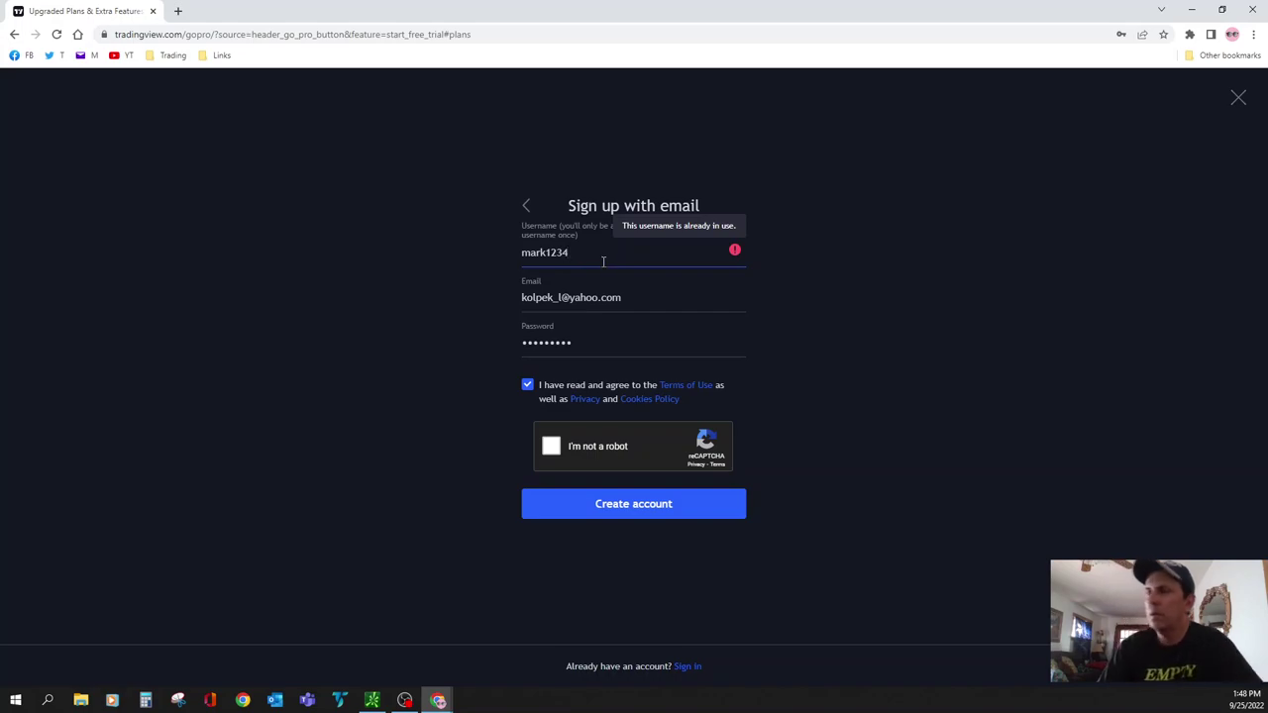
key(BackSpace)
key(BackSpace)
key(BackSpace)
key(BackSpace)
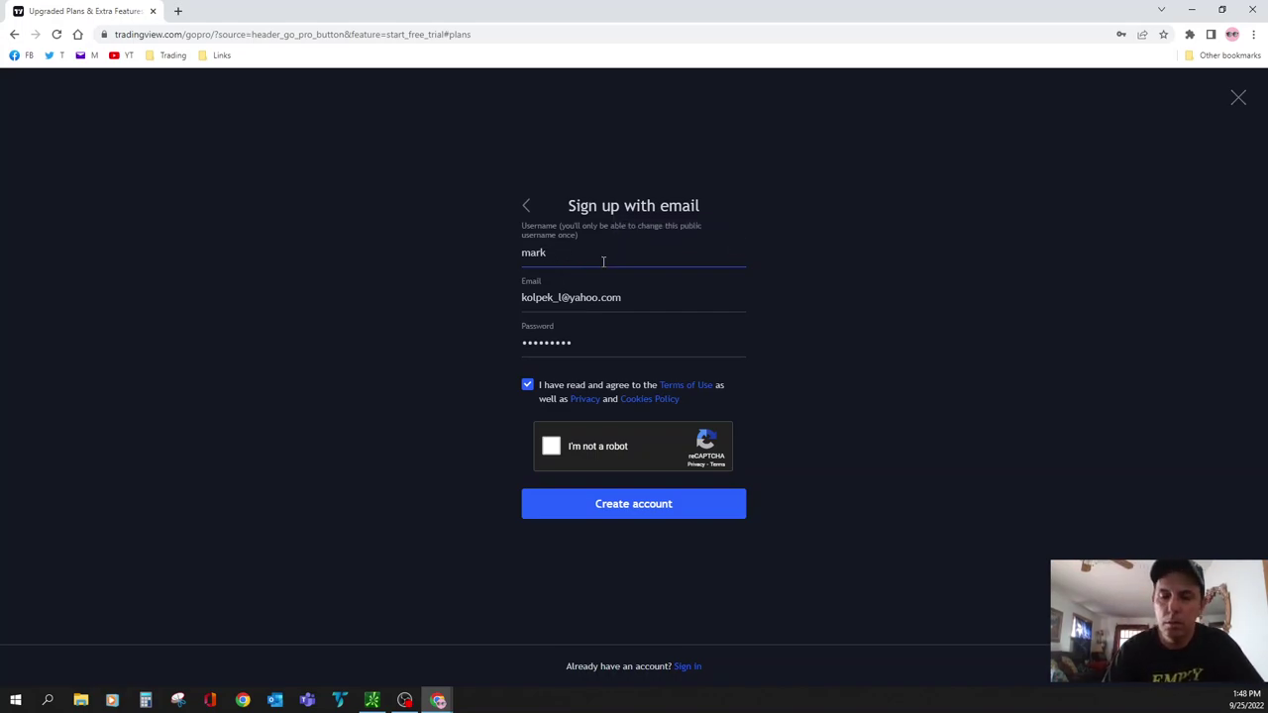
text(kolpek)
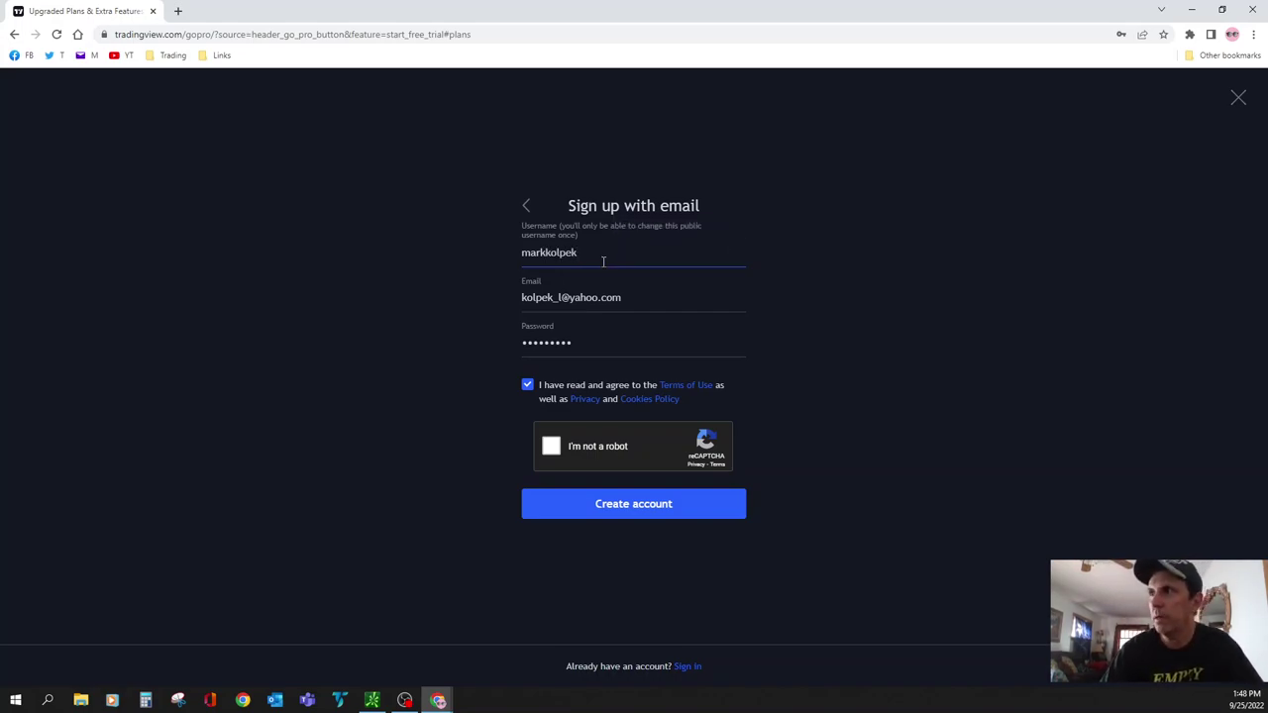
Step: Solve the reCAPTCHA by selecting all six crosswalk tiles, verify, and create the account
click(552, 447)
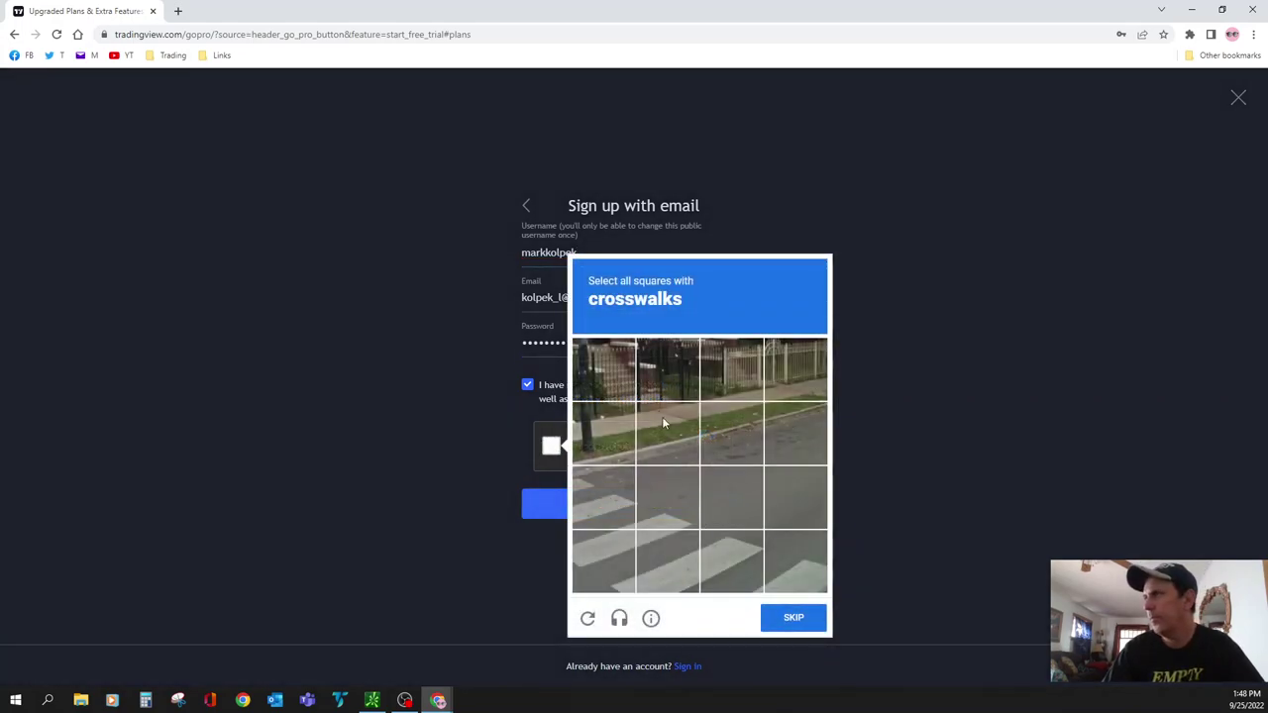
click(594, 501)
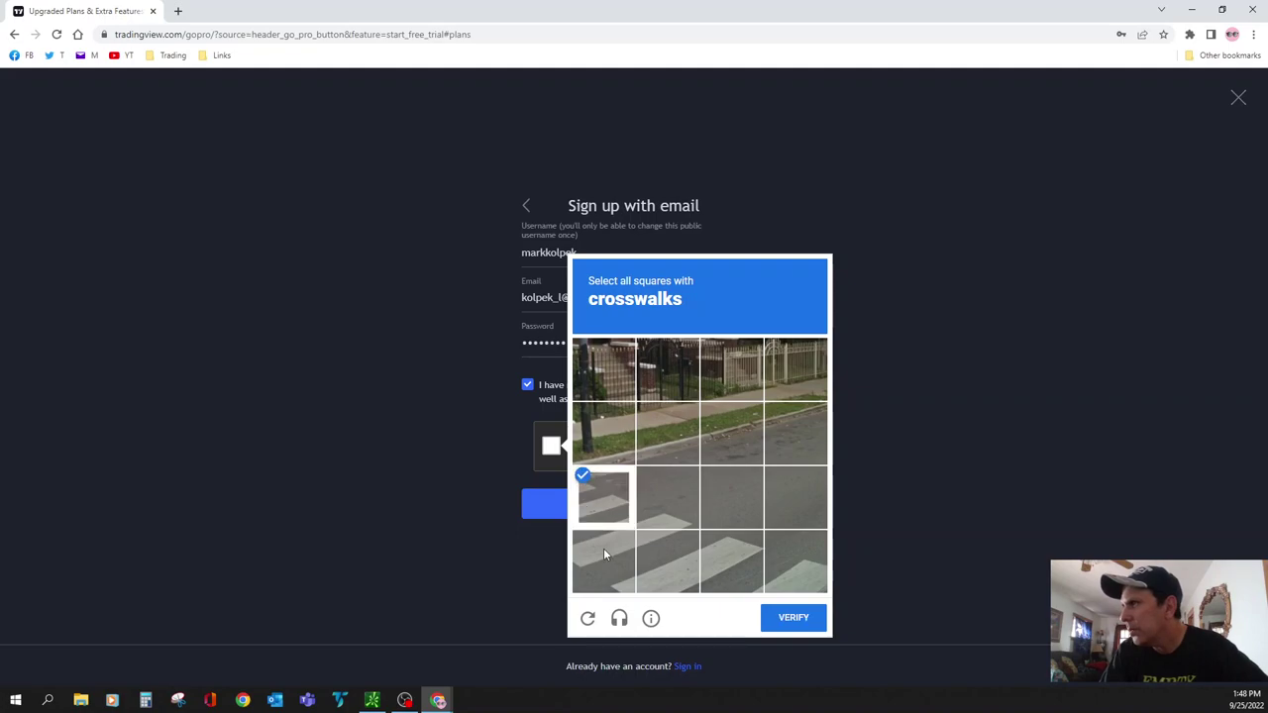
click(603, 551)
click(669, 561)
click(668, 497)
click(738, 573)
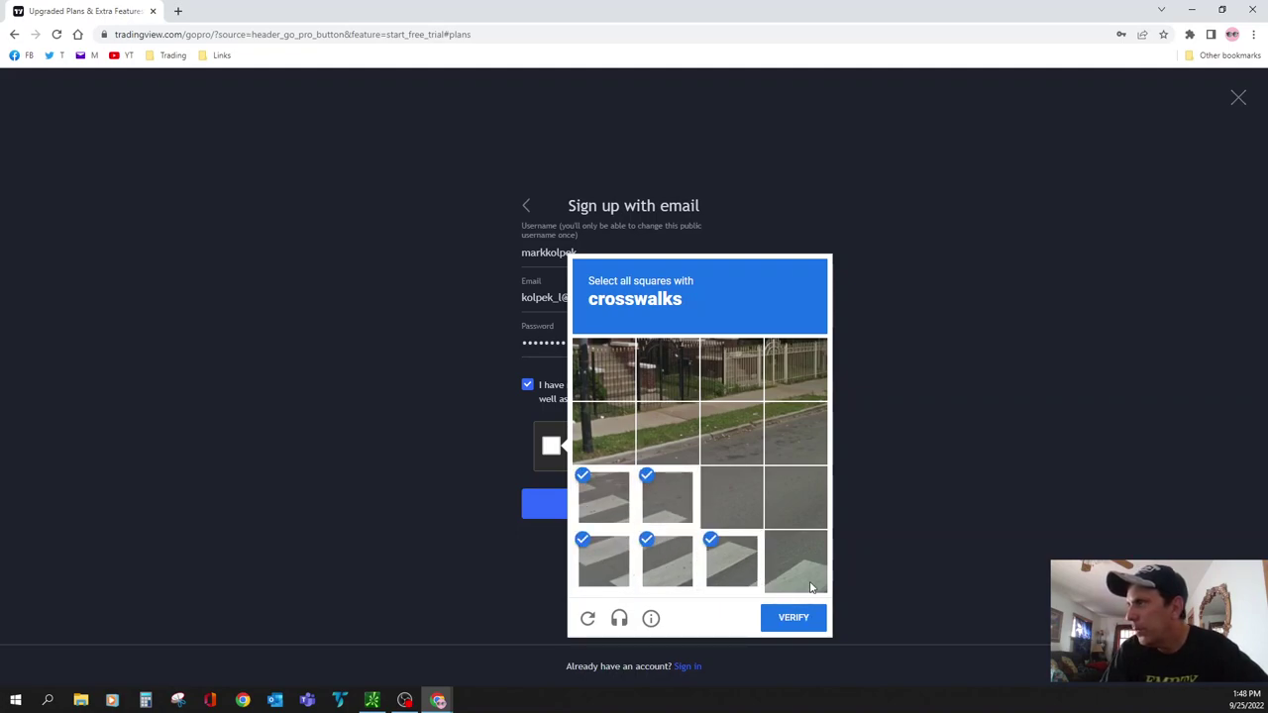
click(807, 580)
click(793, 618)
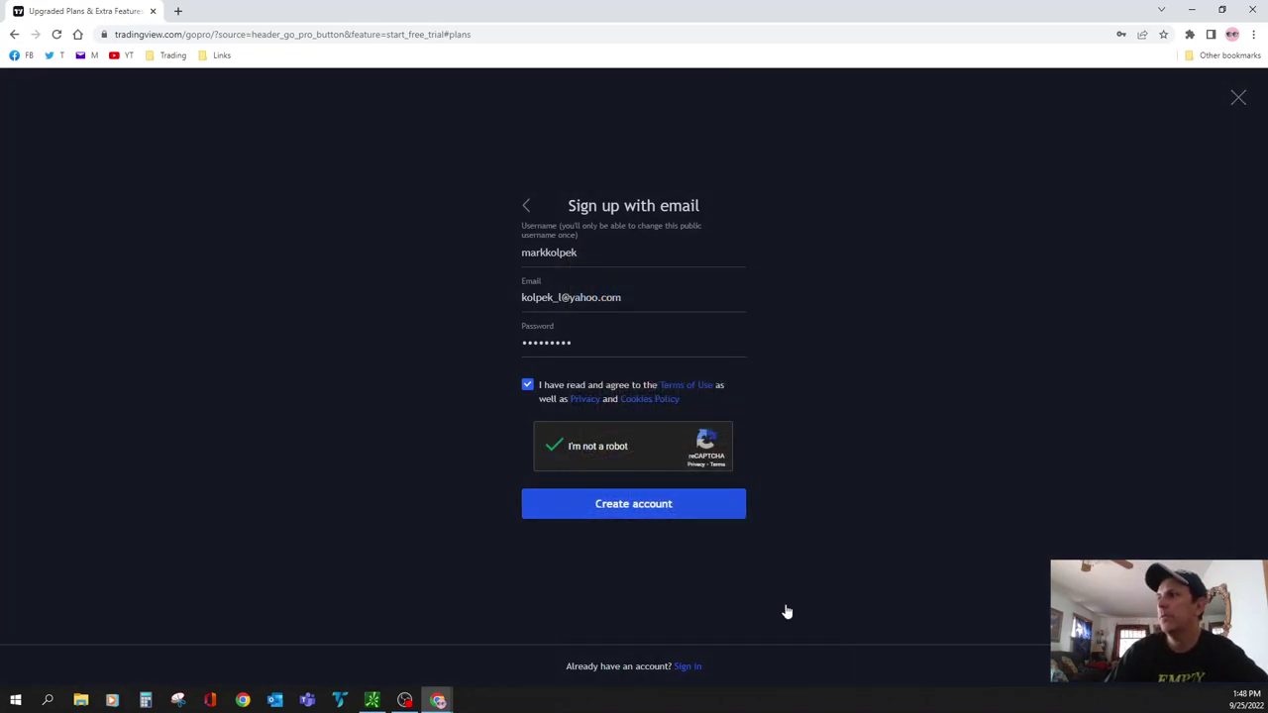
click(623, 506)
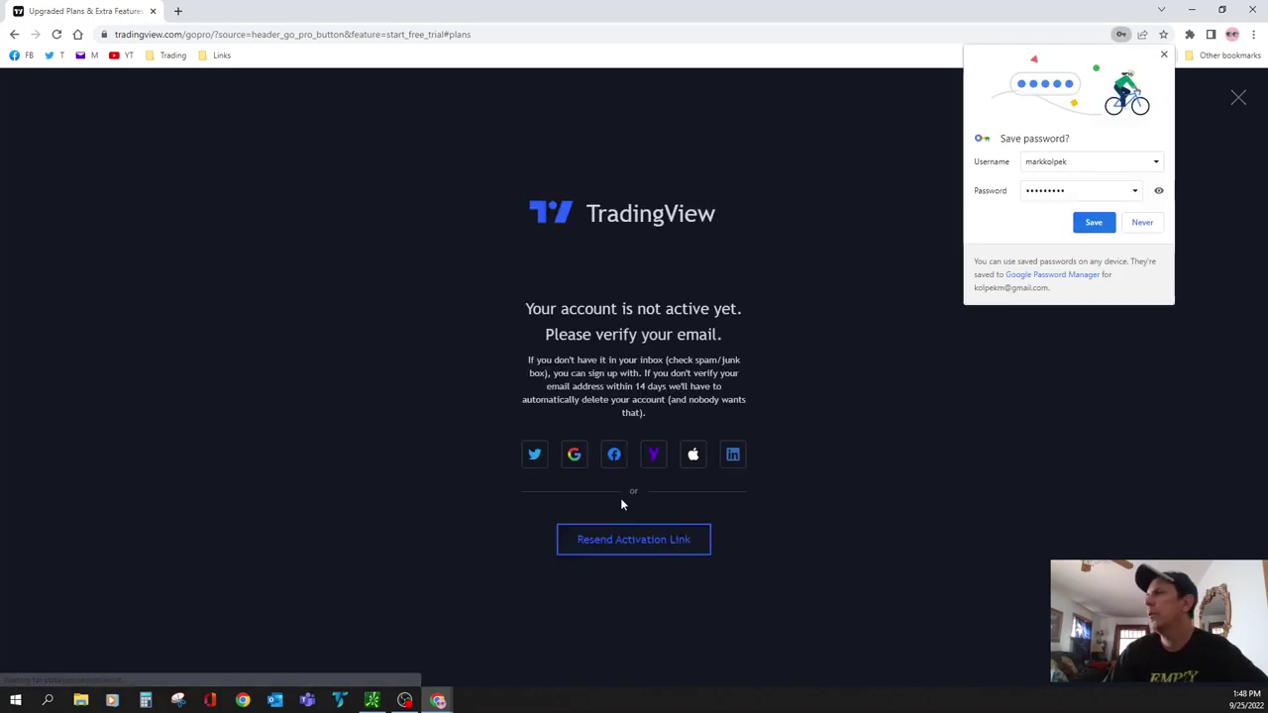
Step: Save the password in Chrome's prompt and open a new blank browser tab
click(1094, 220)
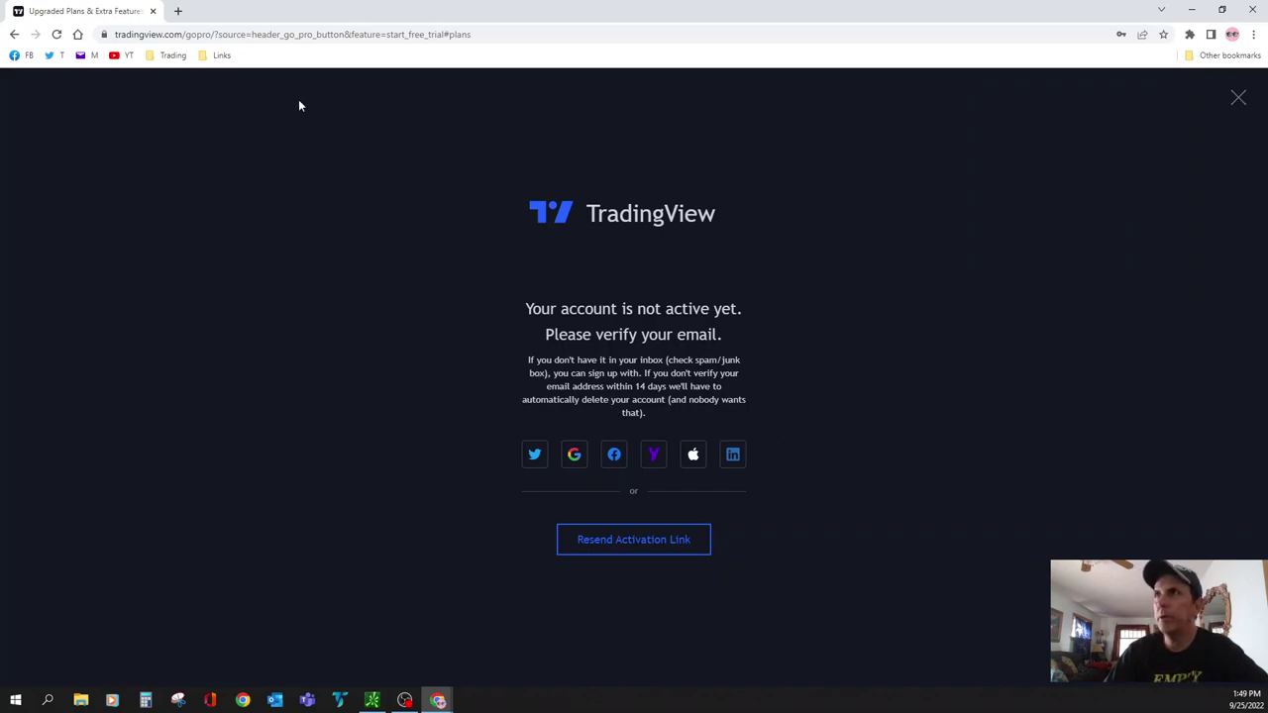
click(178, 11)
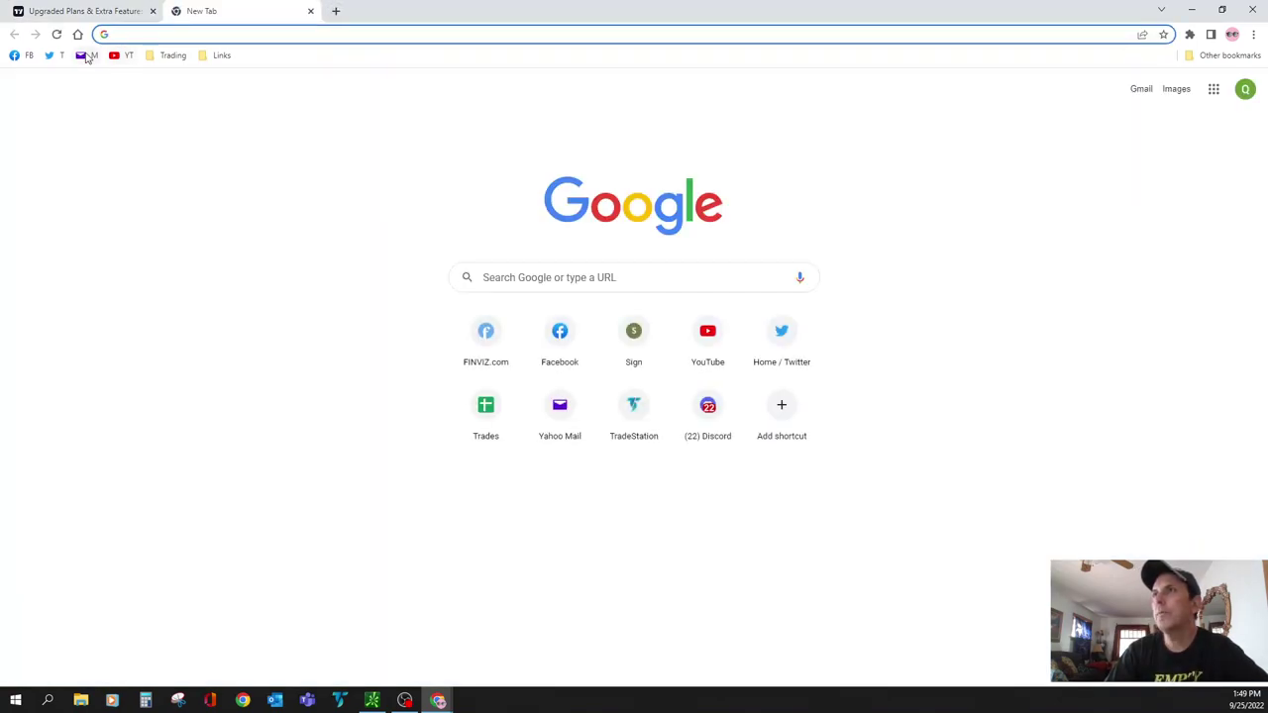
Step: Switch Yahoo Mail to the other account, open the TradingView email, and activate the account
click(86, 56)
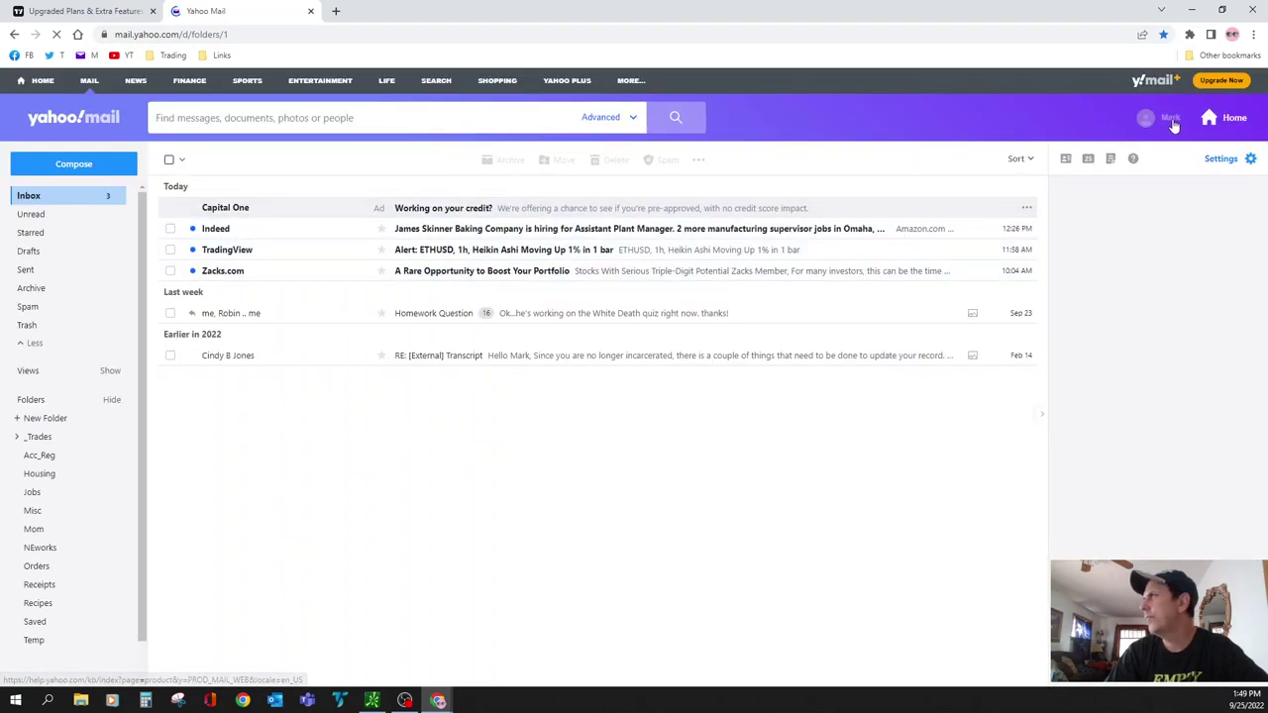
mouse_move(1172, 125)
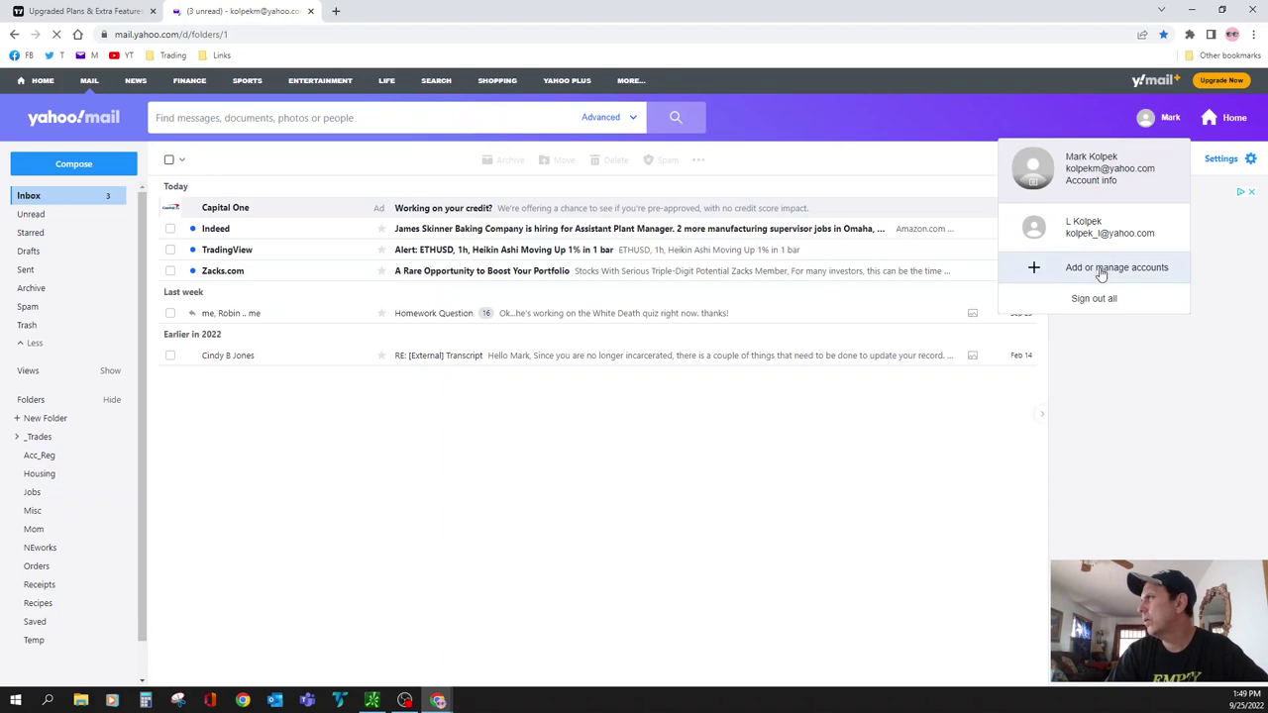
click(1112, 230)
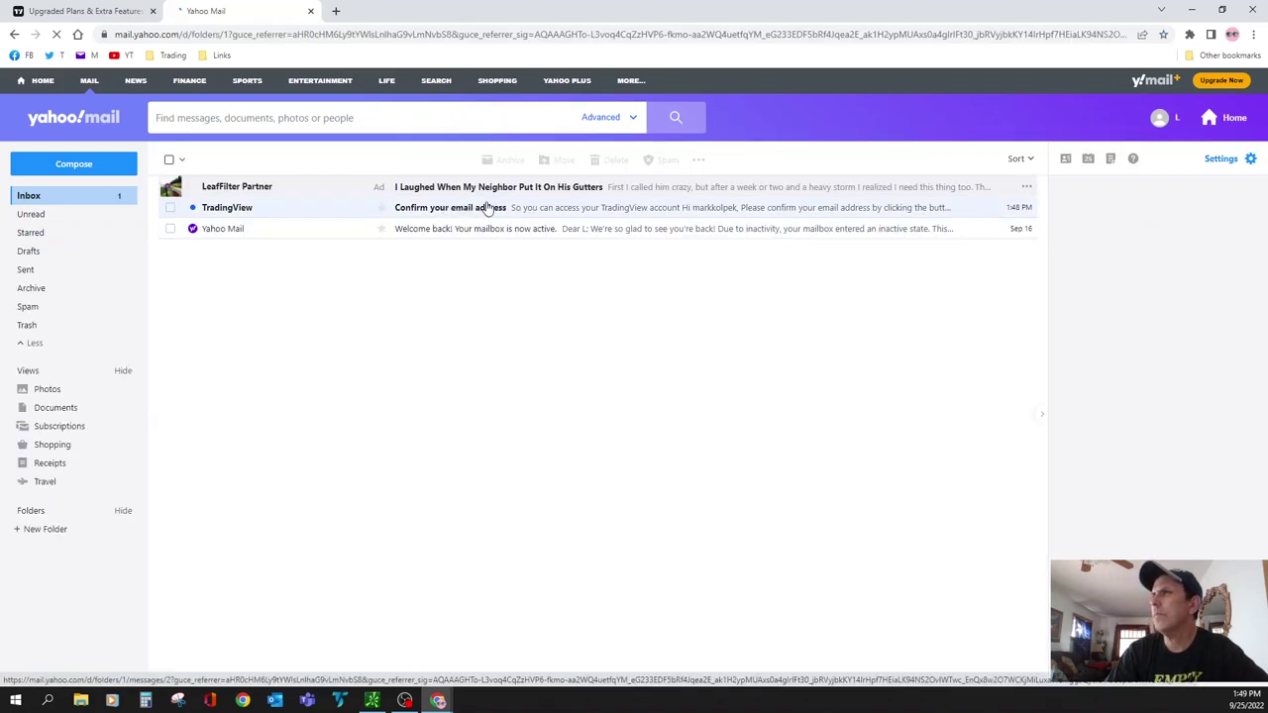
click(489, 208)
scroll(542, 390, down, 1)
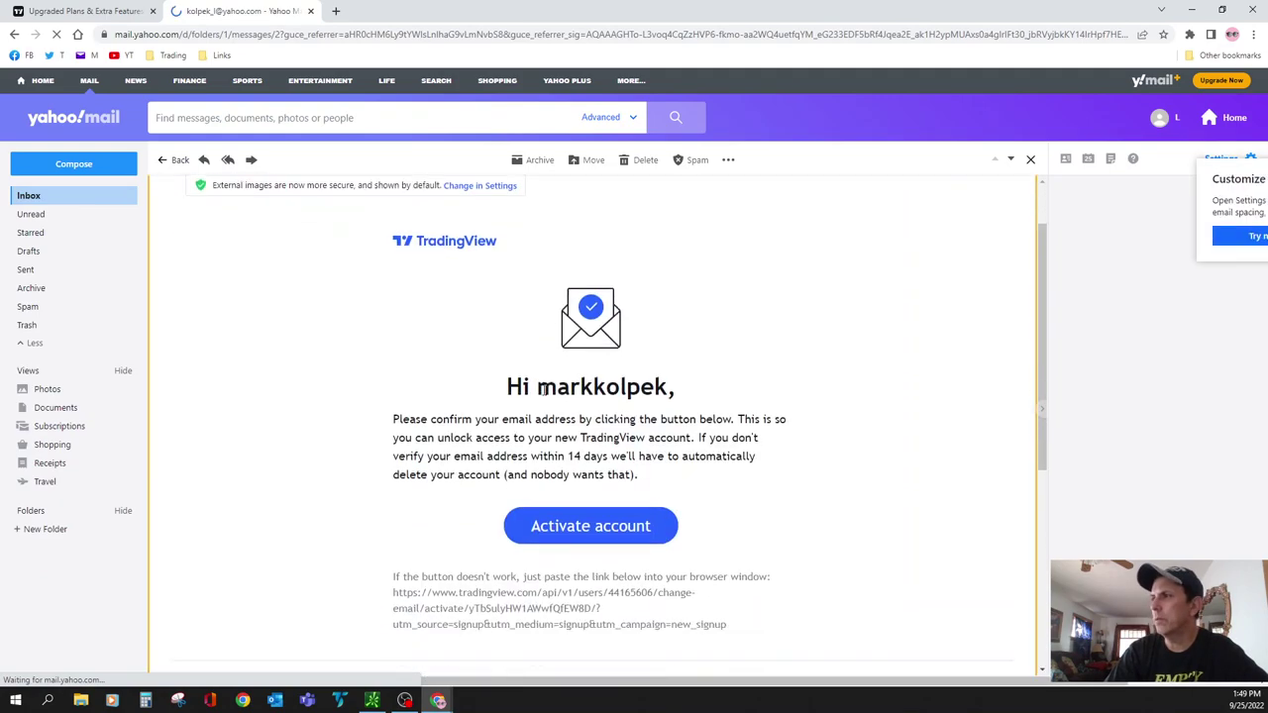
scroll(542, 390, down, 1)
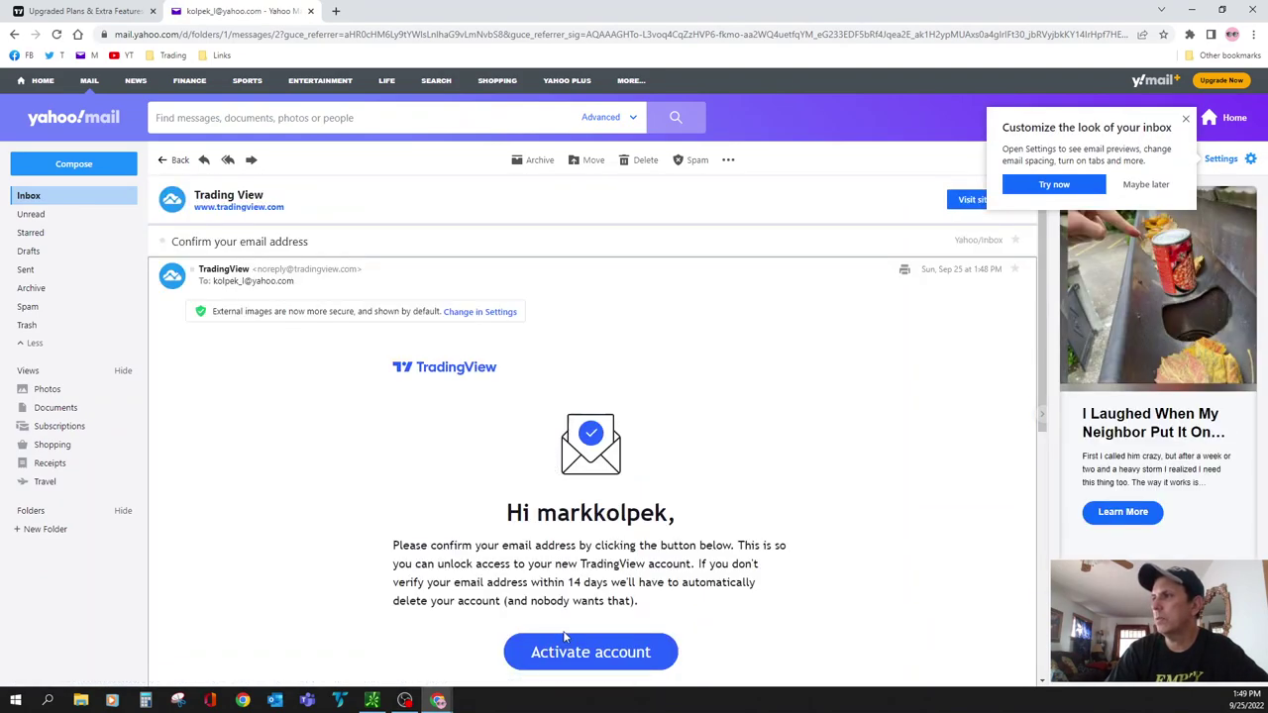
click(570, 653)
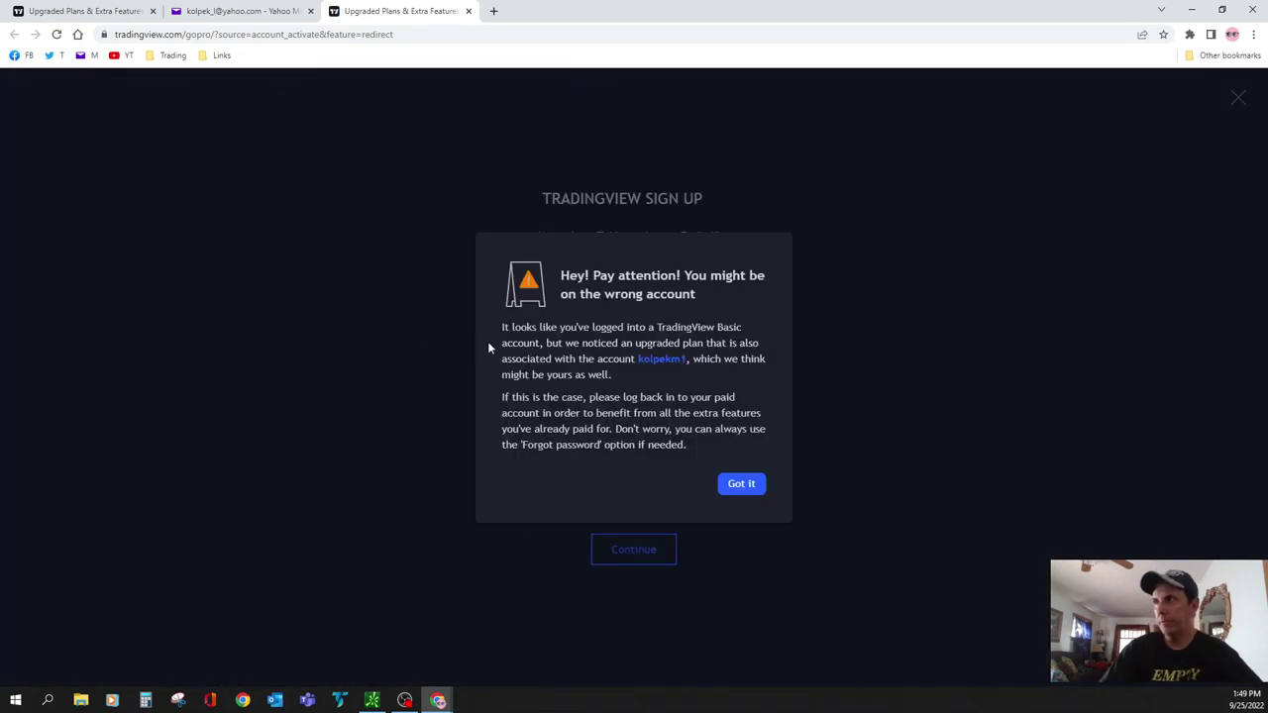
Step: Dismiss the wrong-account warning and clear a mistyped first name
click(739, 483)
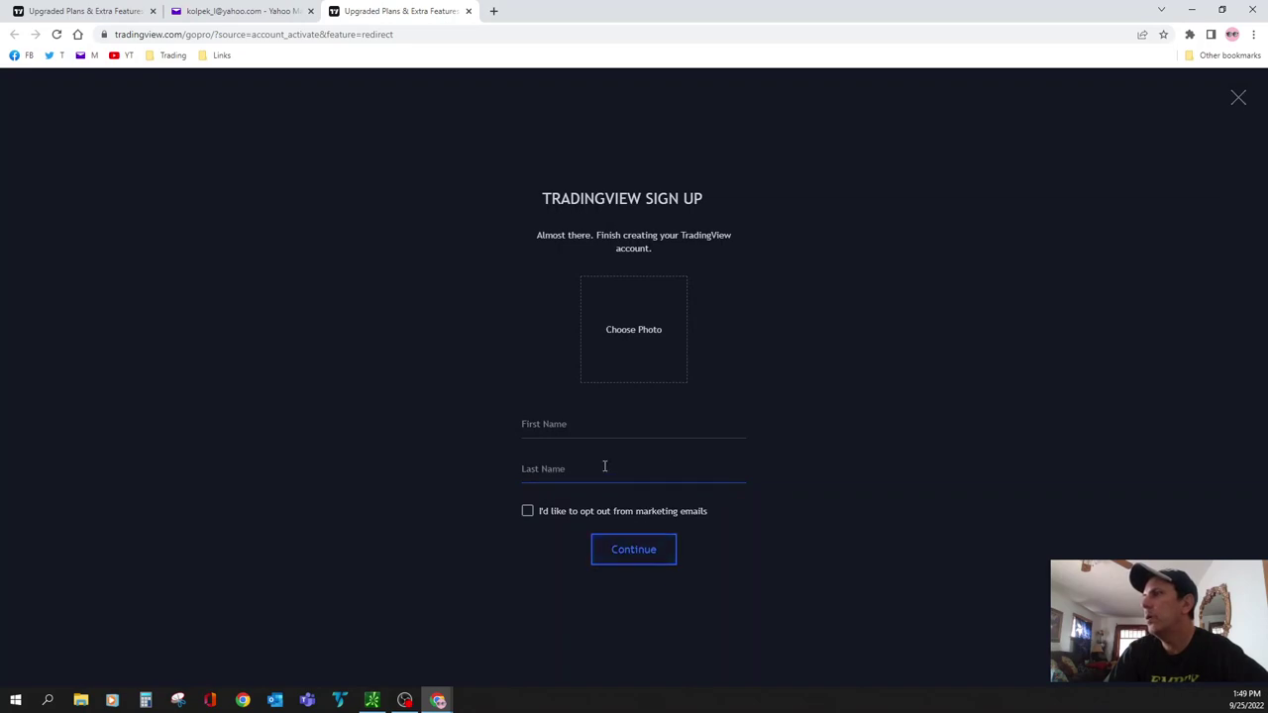
click(603, 427)
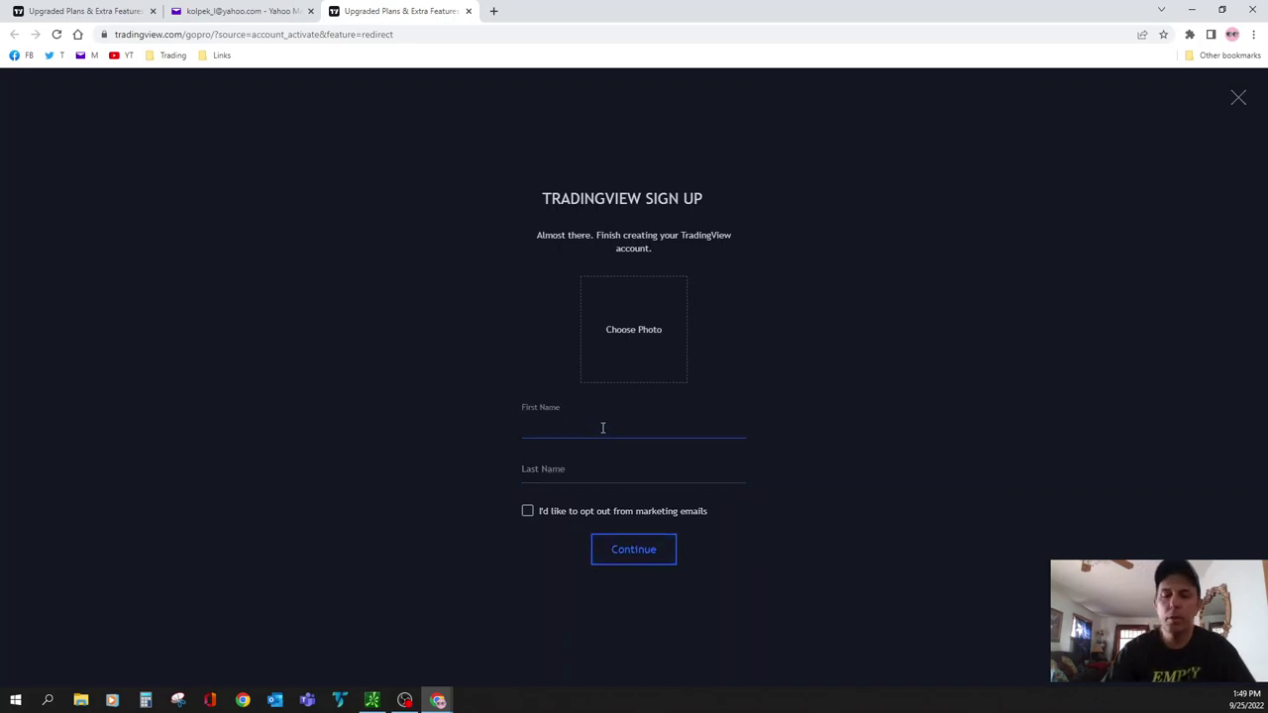
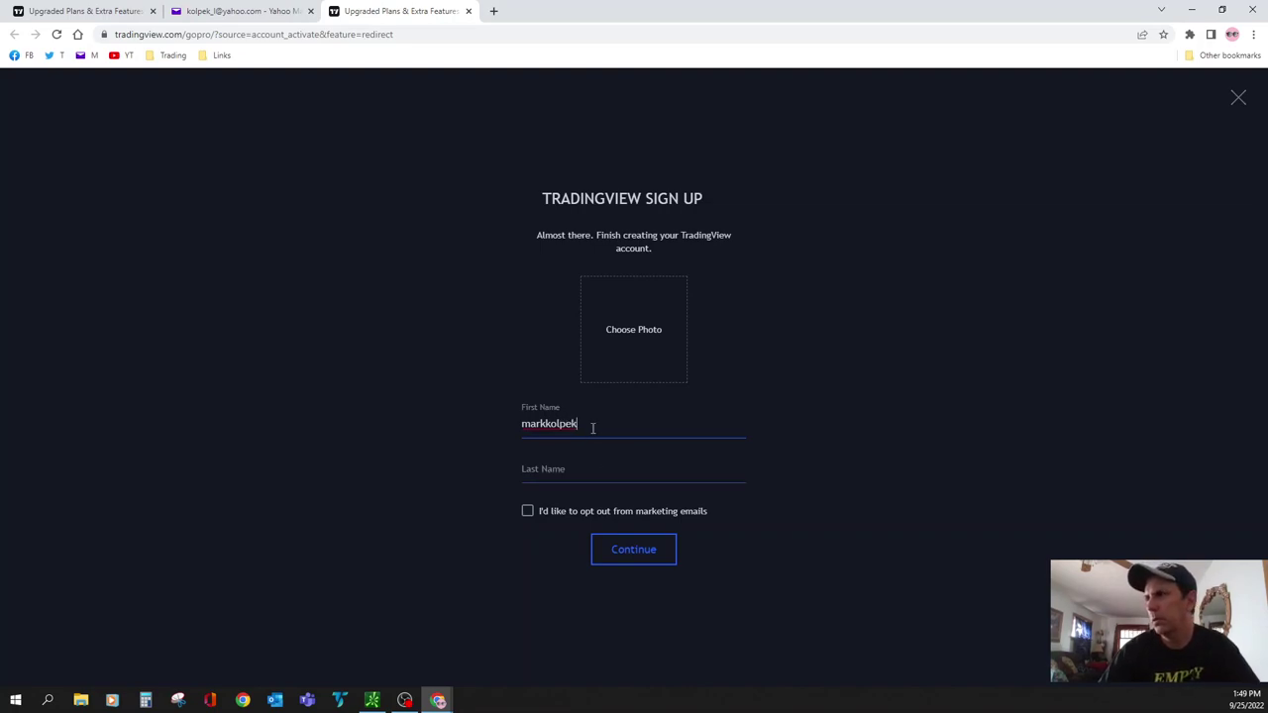
key(ctrl+a)
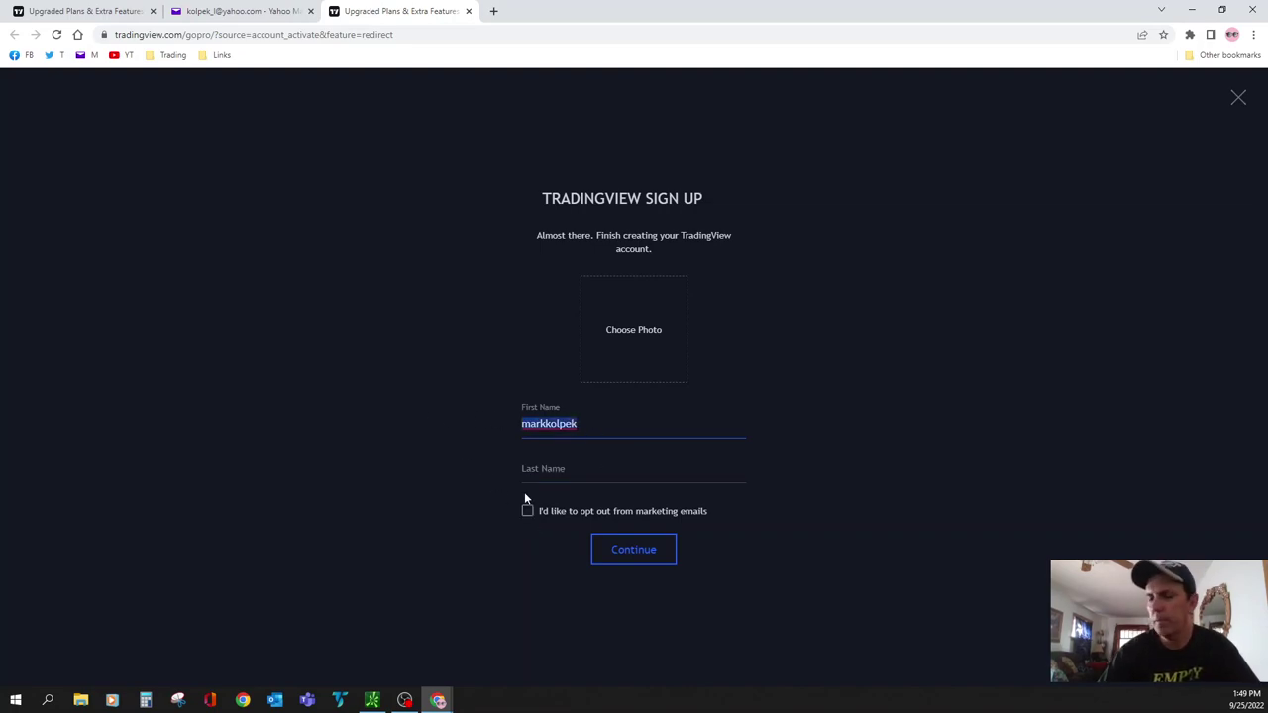
key(BackSpace)
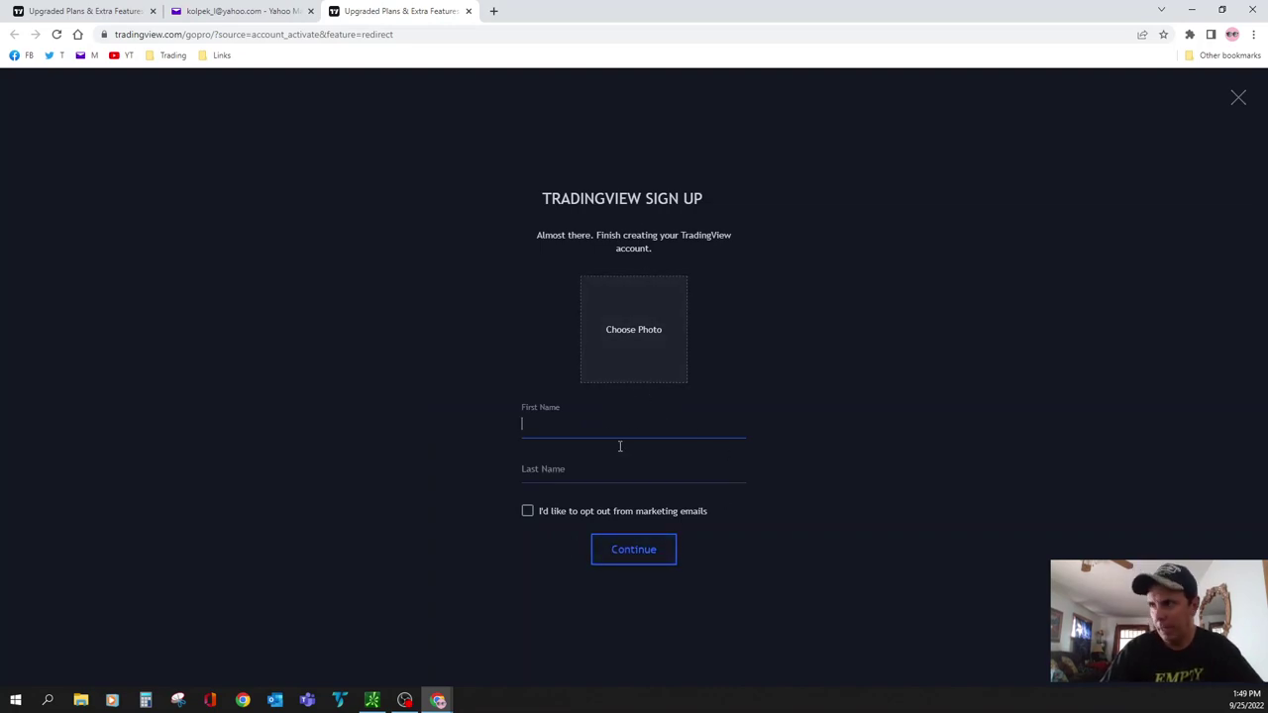
Step: Opt out of marketing emails, enter the first and last name, and continue
click(527, 511)
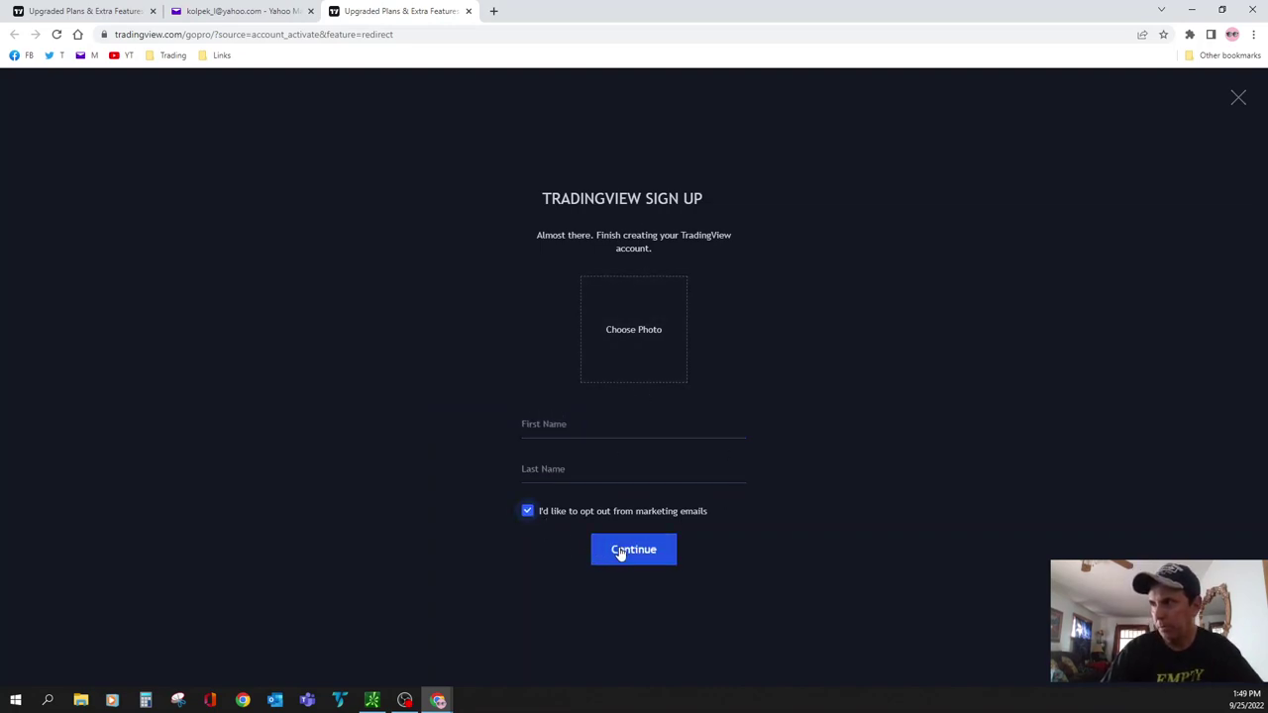
click(600, 428)
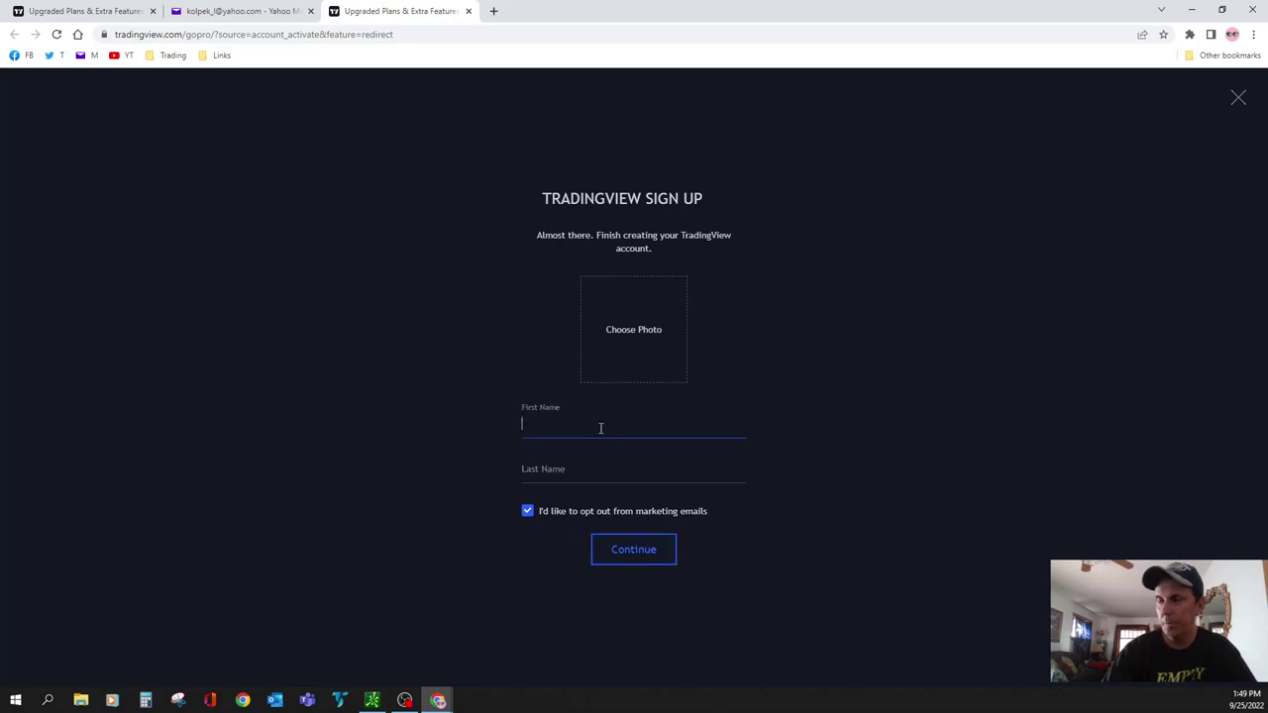
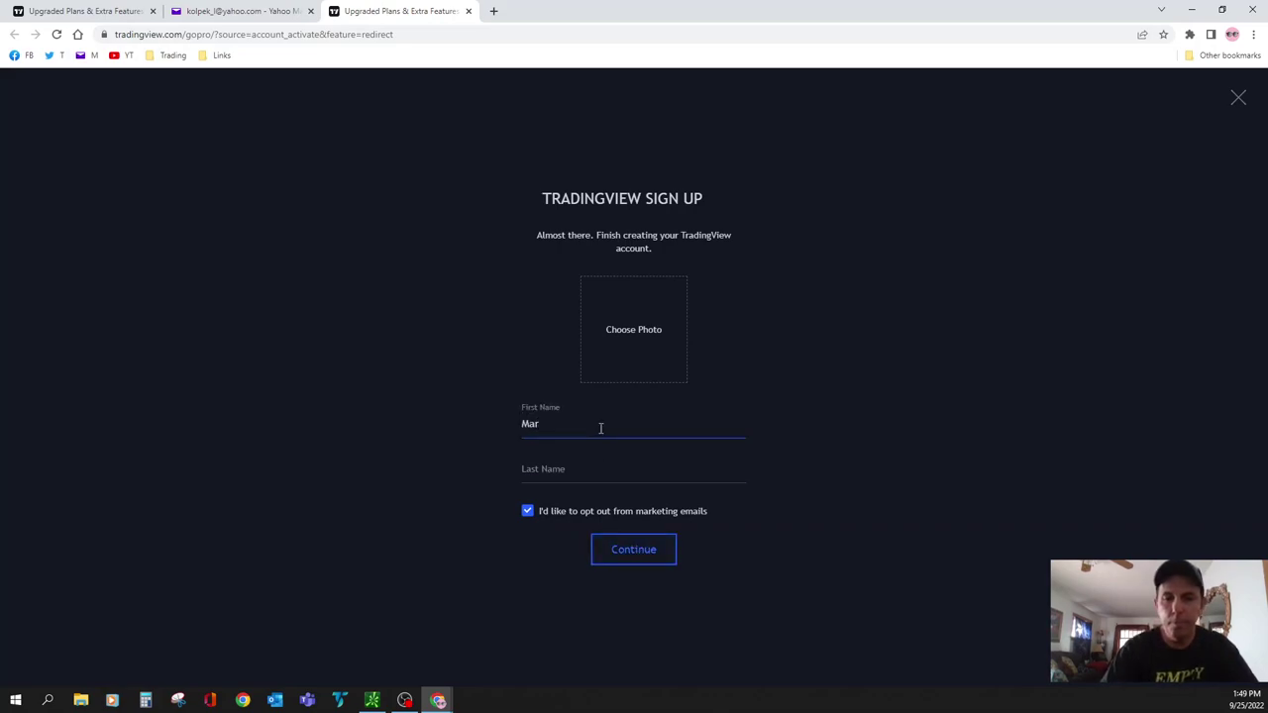
key(Tab)
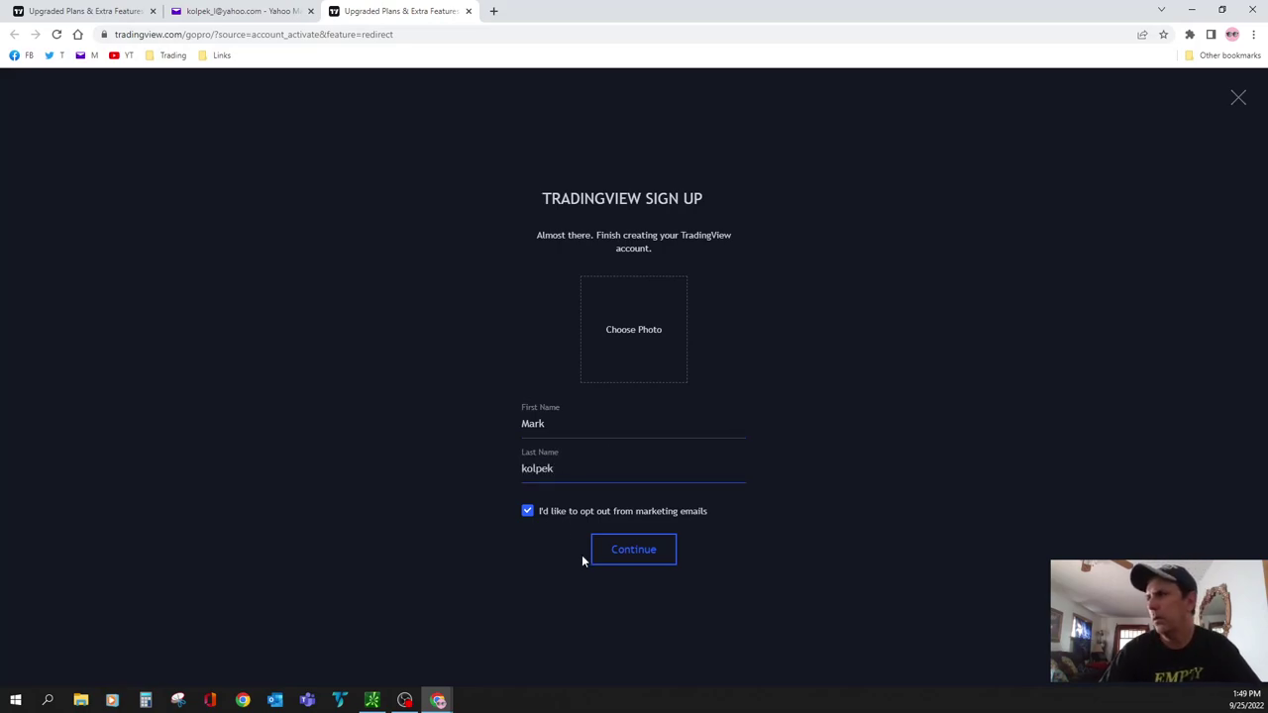
click(643, 551)
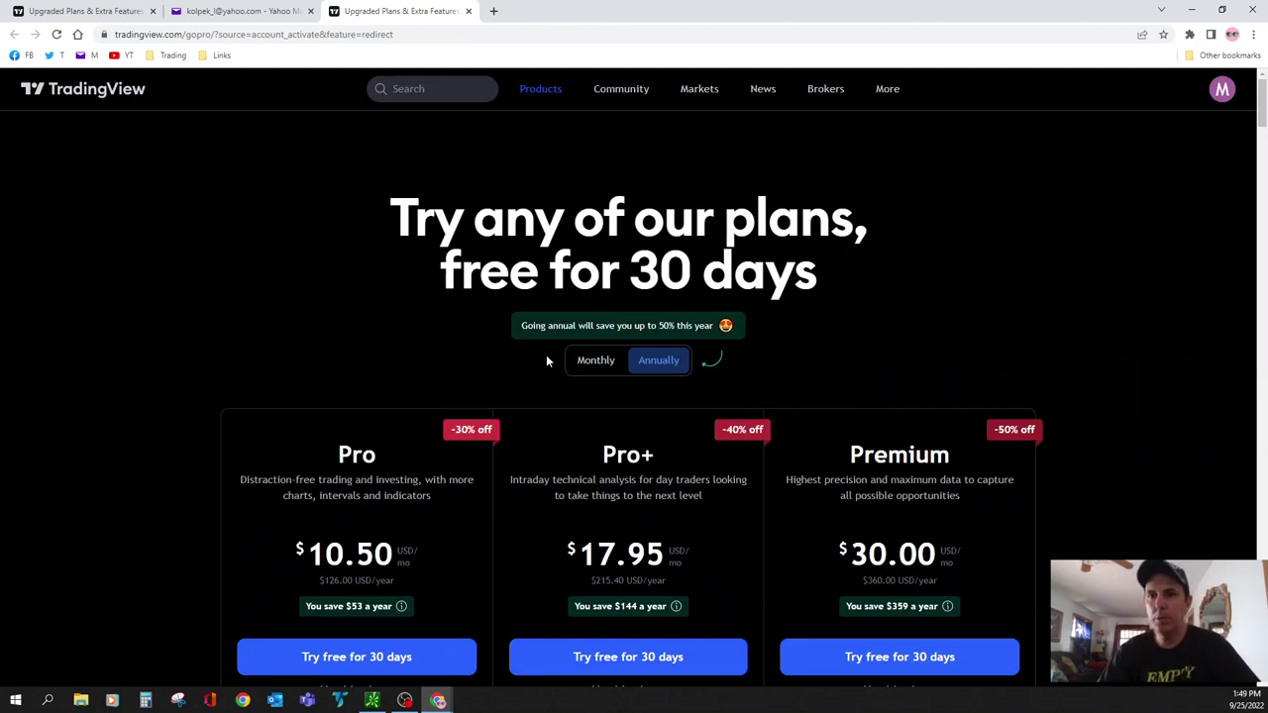
Step: Open Chart+ from the Products menu to show the AAPL daily chart
mouse_move(533, 94)
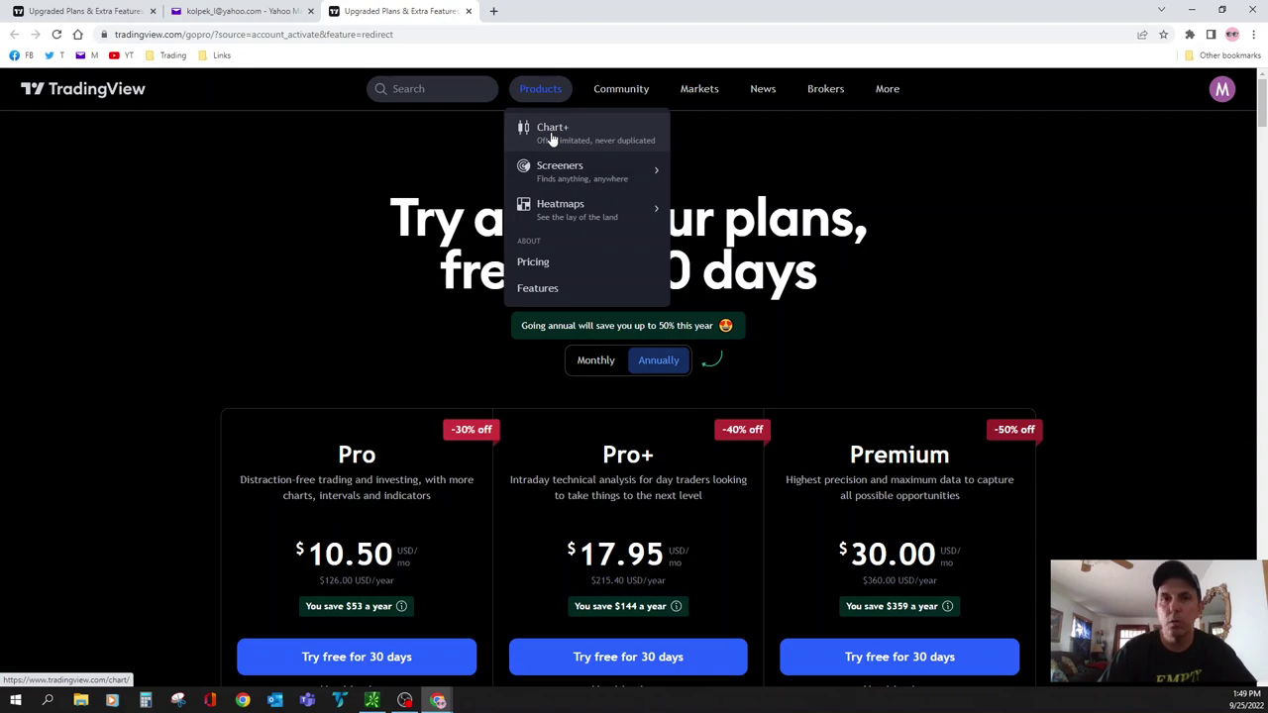
click(552, 136)
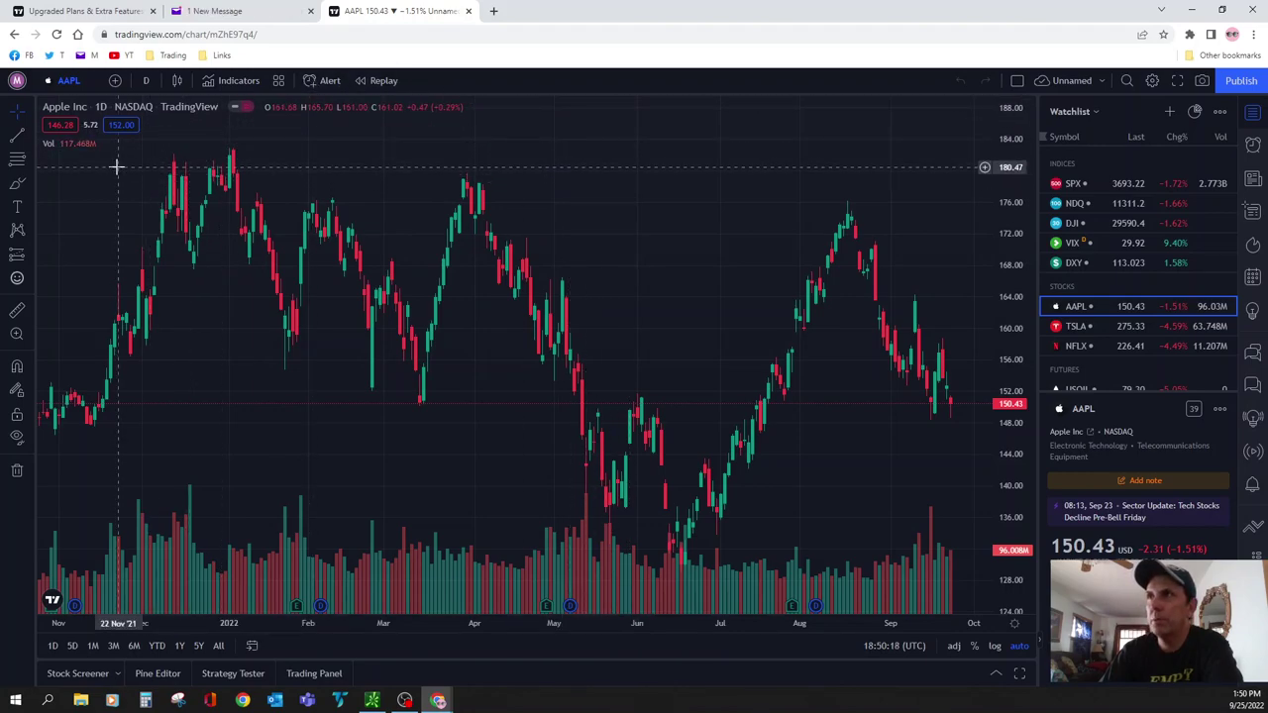
Step: Star the 1 minute, 15 minutes, 1 hour, 4 hours and 1 day intervals as favorites
click(144, 82)
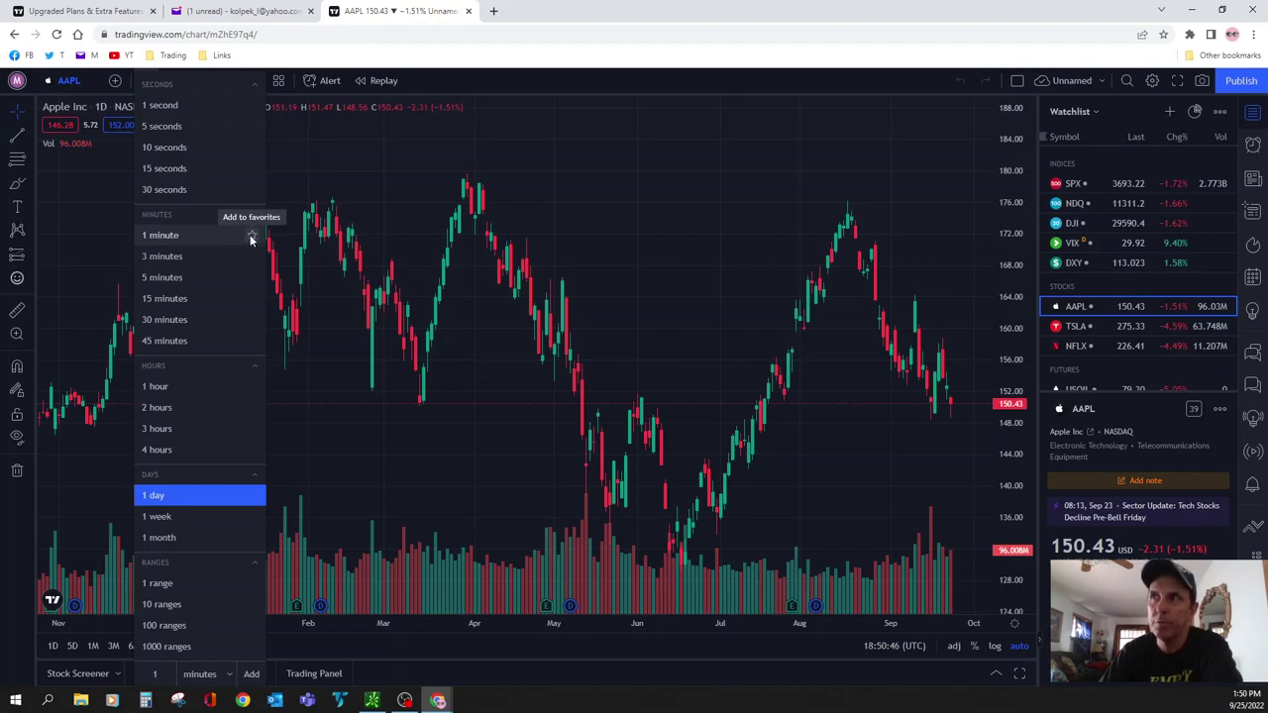
click(252, 236)
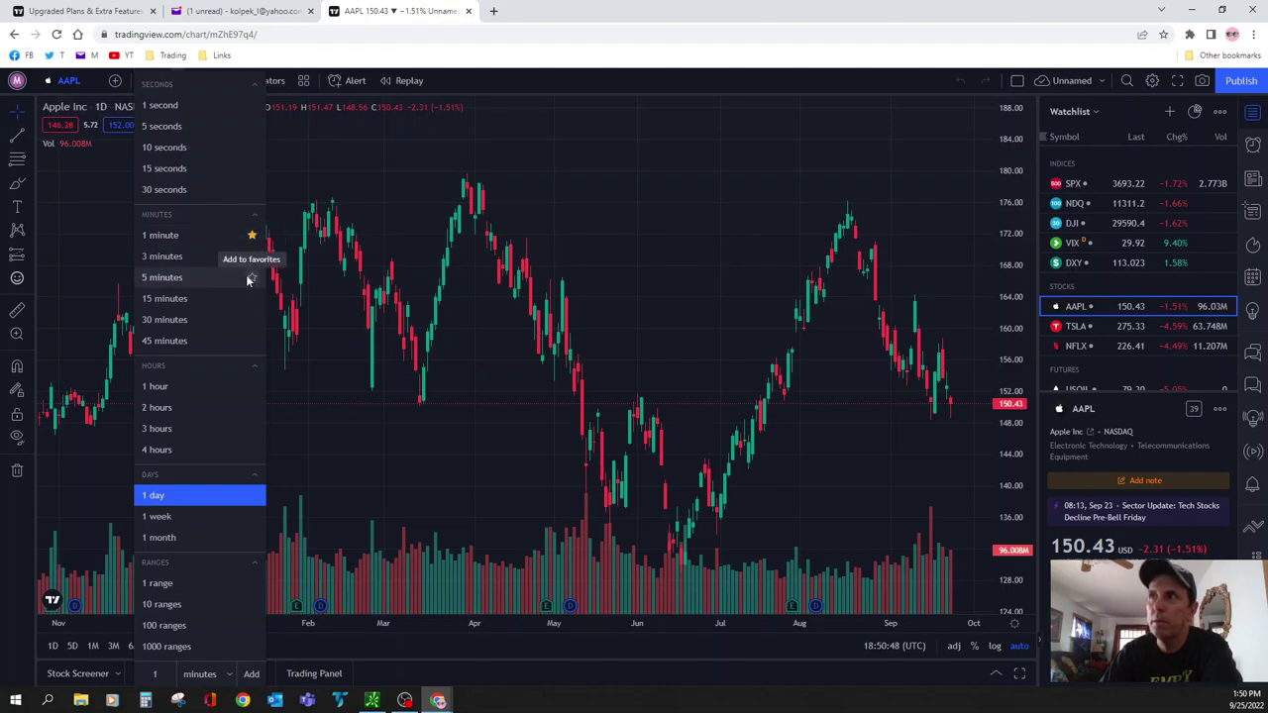
click(252, 299)
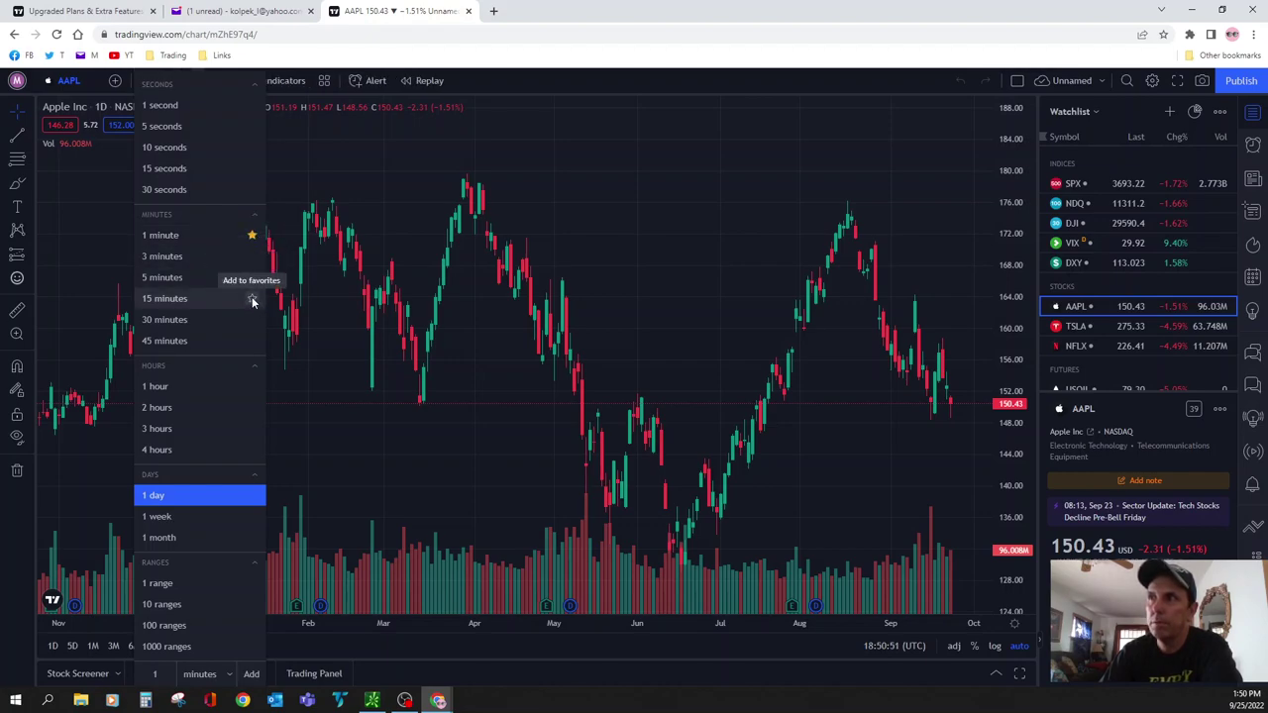
click(252, 387)
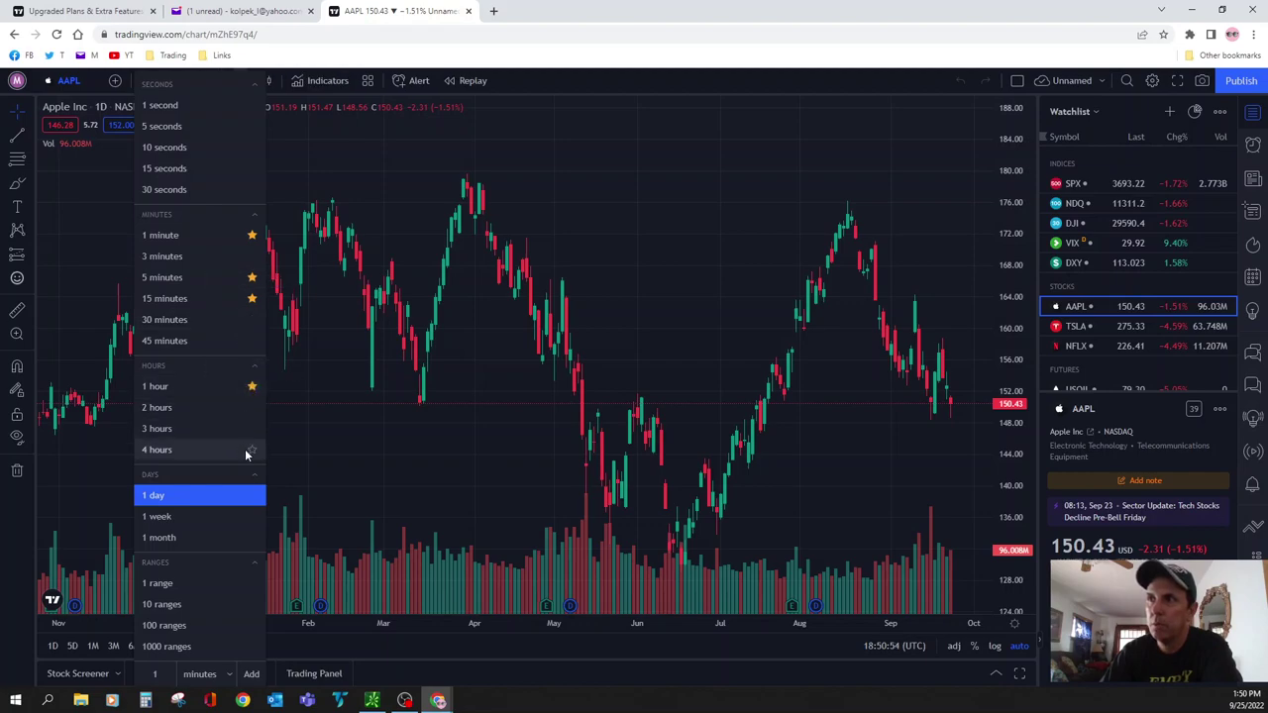
click(251, 449)
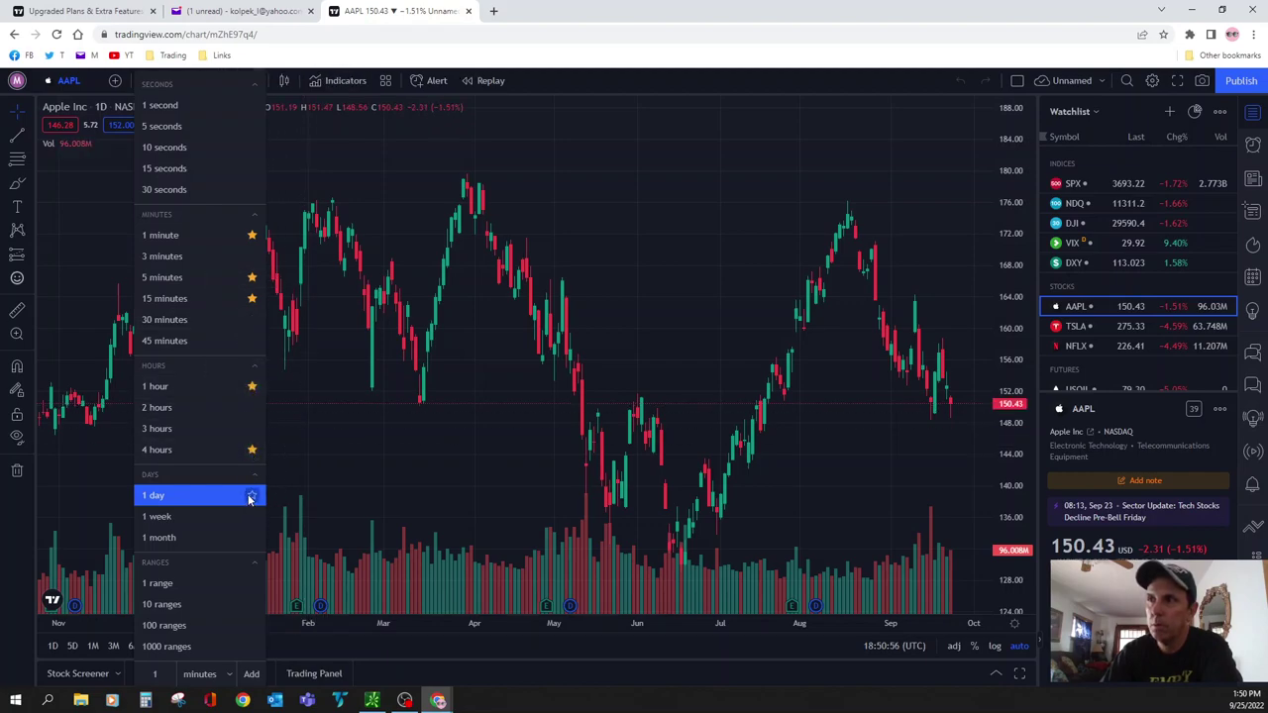
click(253, 496)
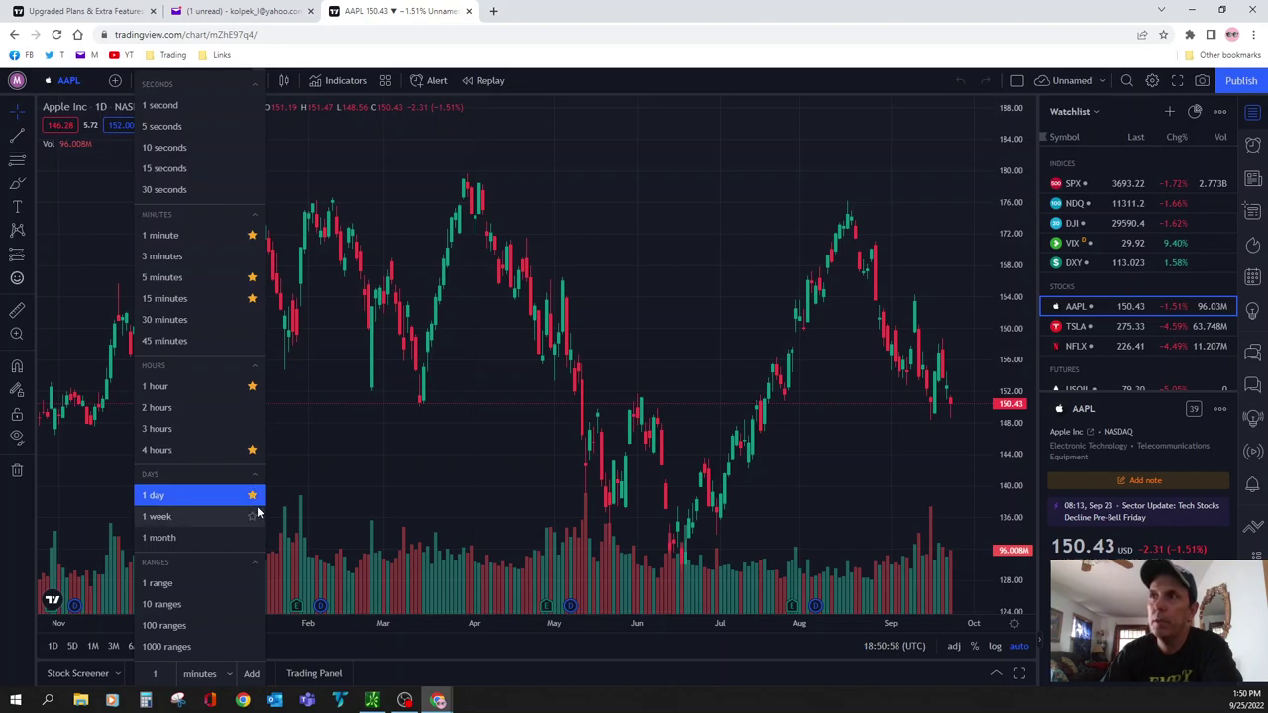
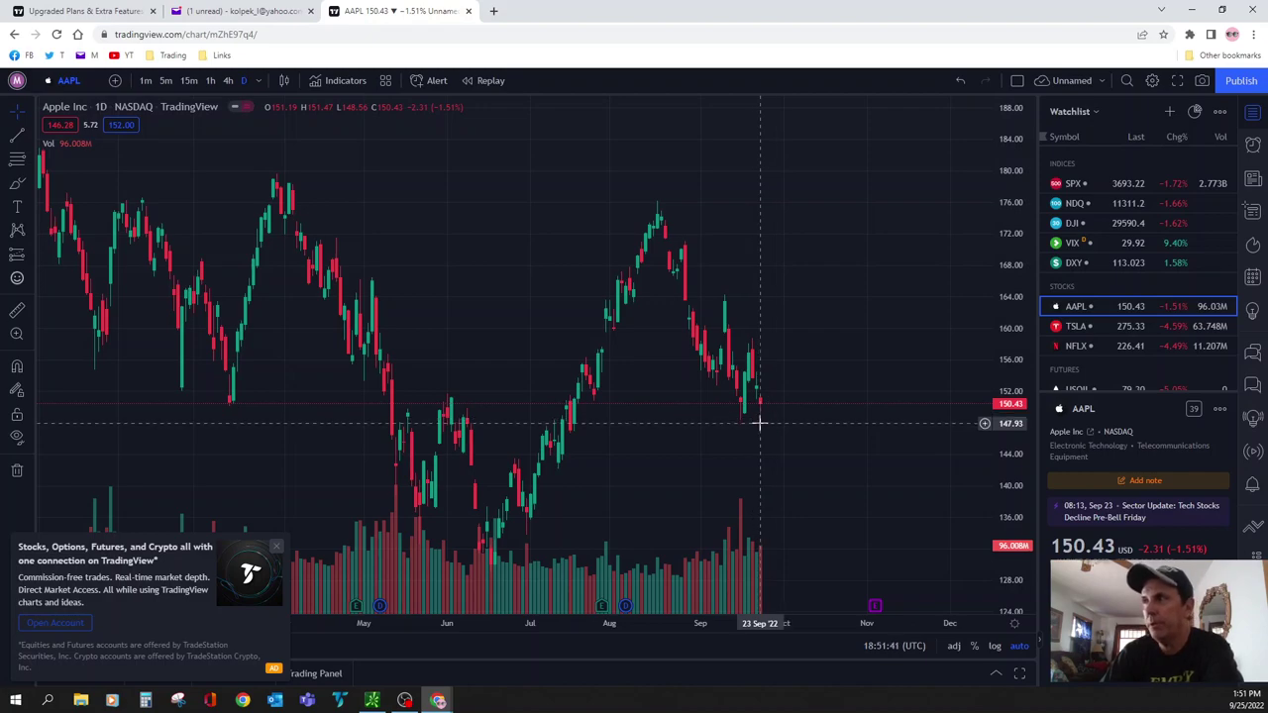
Step: Step the AAPL chart from 15m through 5m to 1-minute candles and close the ad box
click(188, 81)
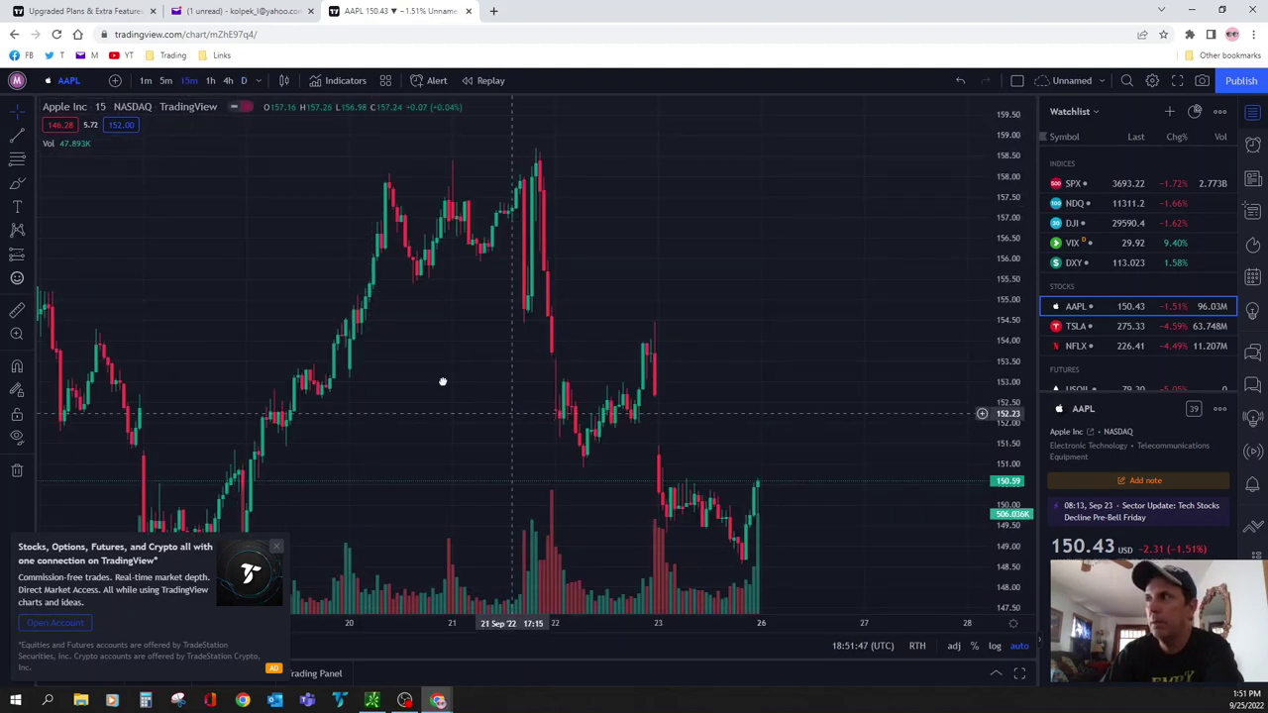
drag(481, 400, 346, 331)
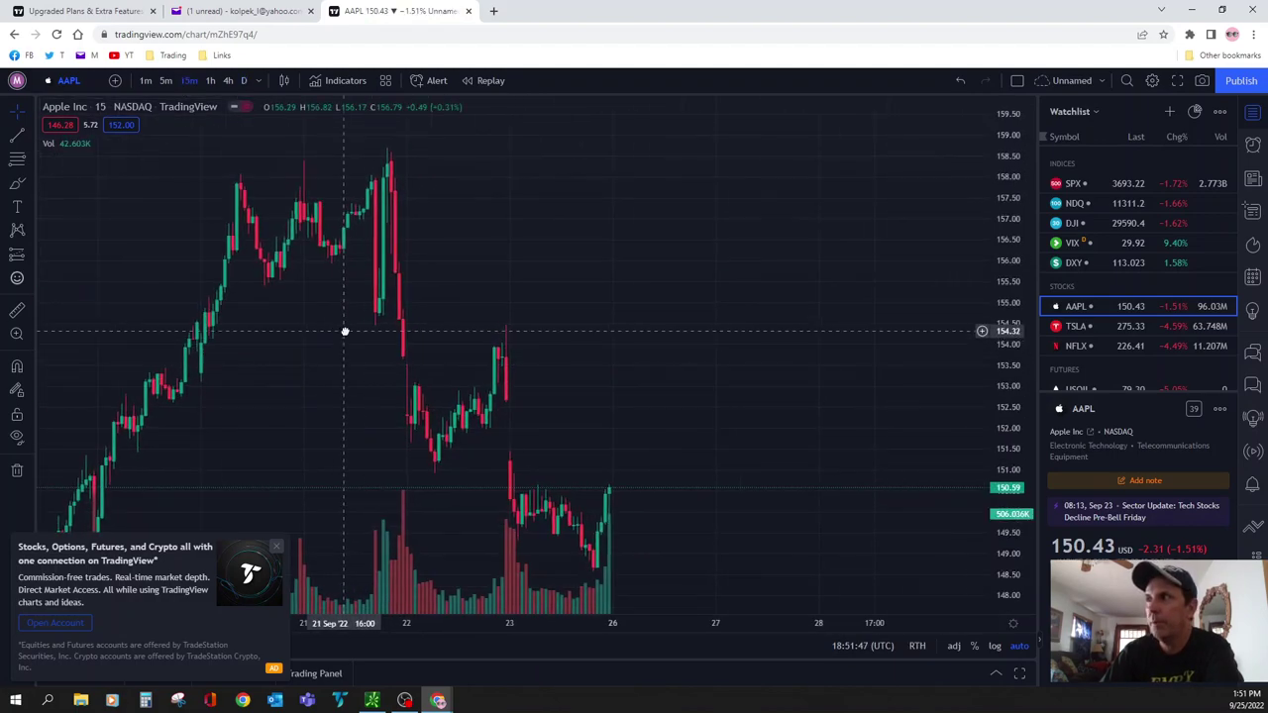
click(165, 80)
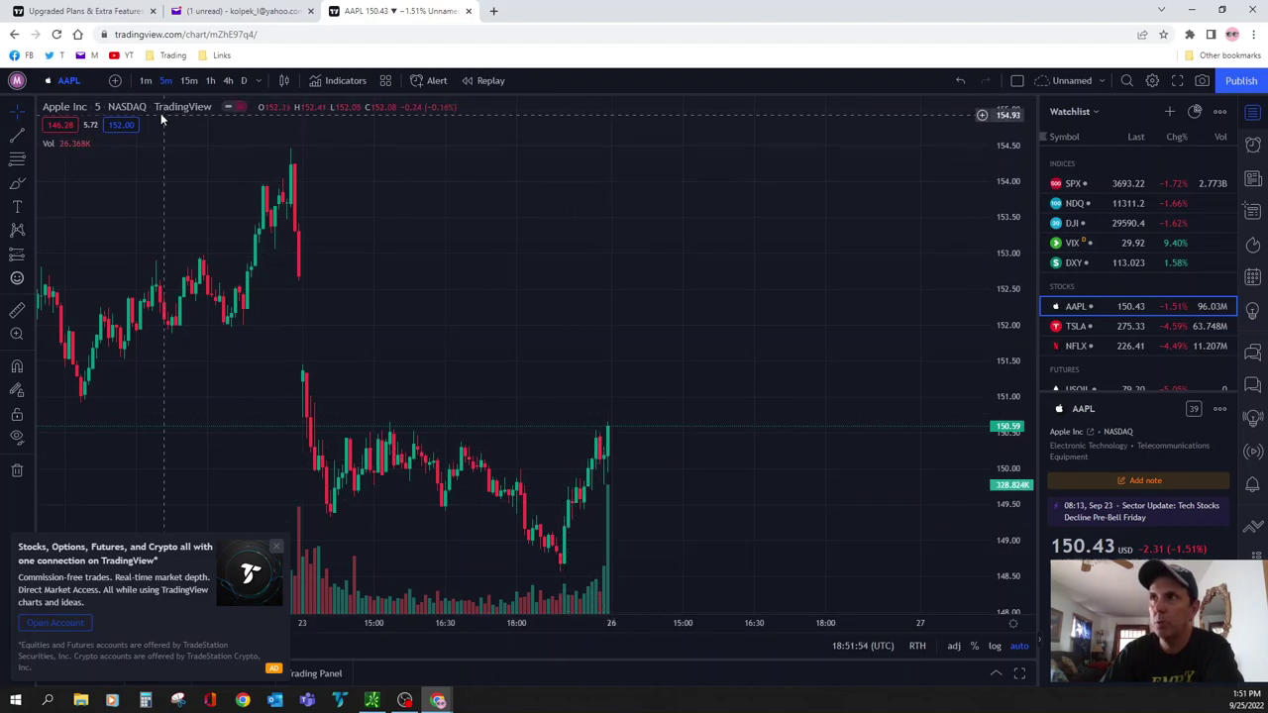
click(146, 81)
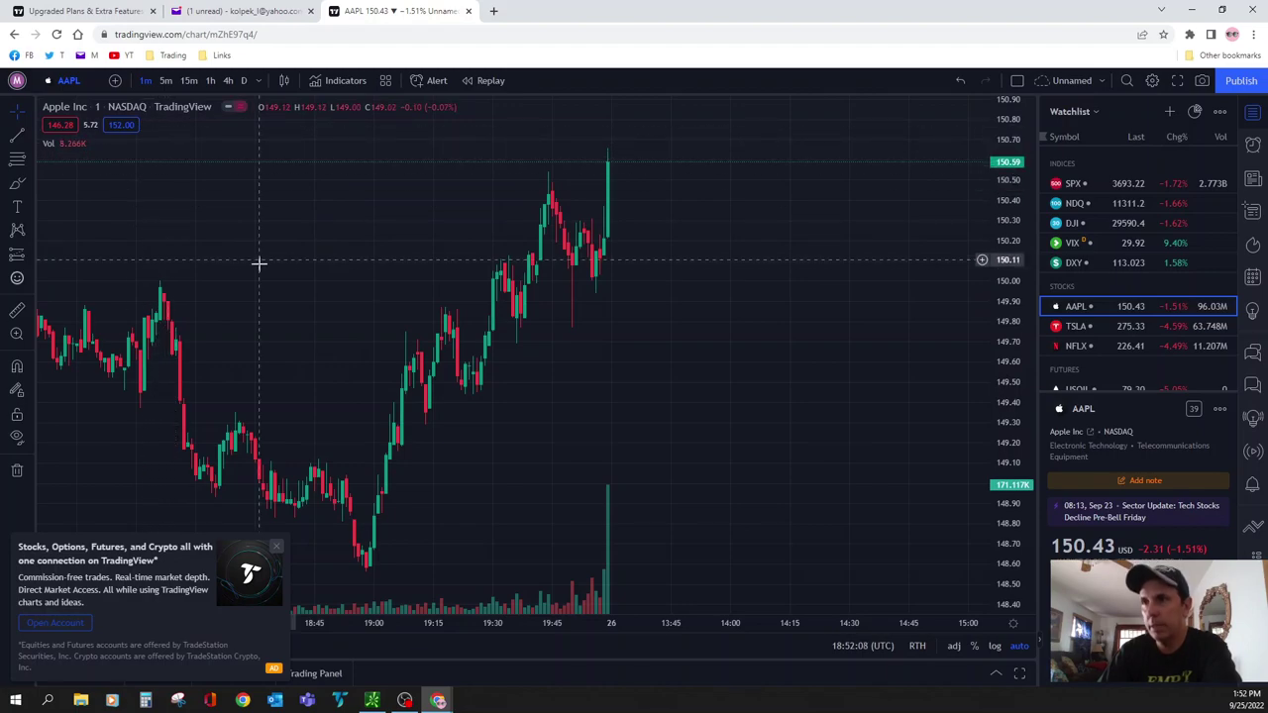
click(276, 548)
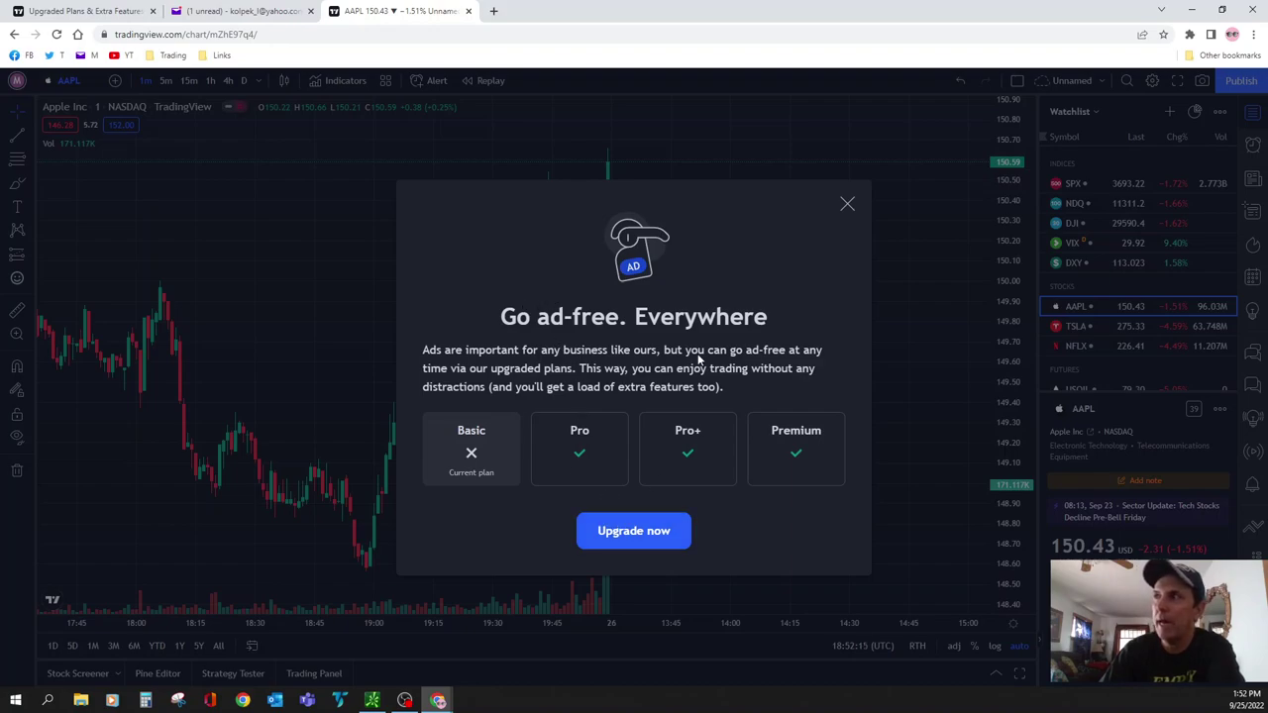
Step: Close the 'Go ad-free' upgrade dialog with its X
click(847, 205)
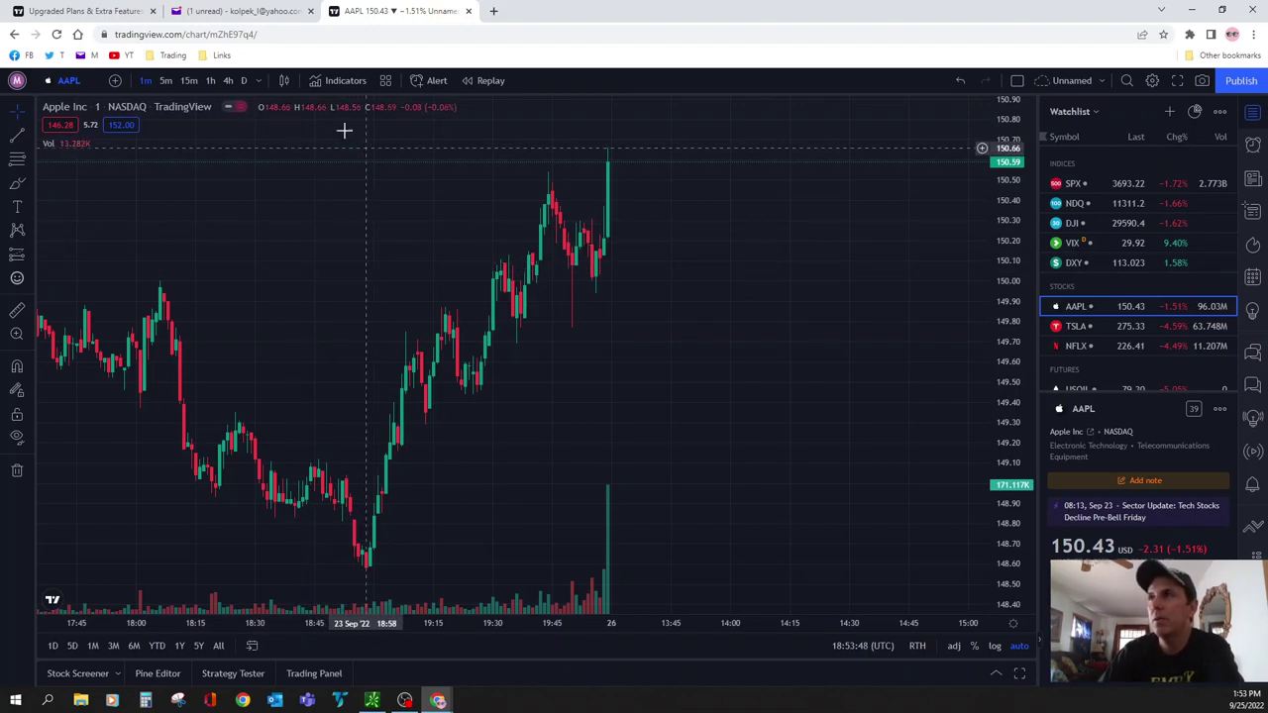
Step: Open the indicator library and search it for '10'
click(338, 79)
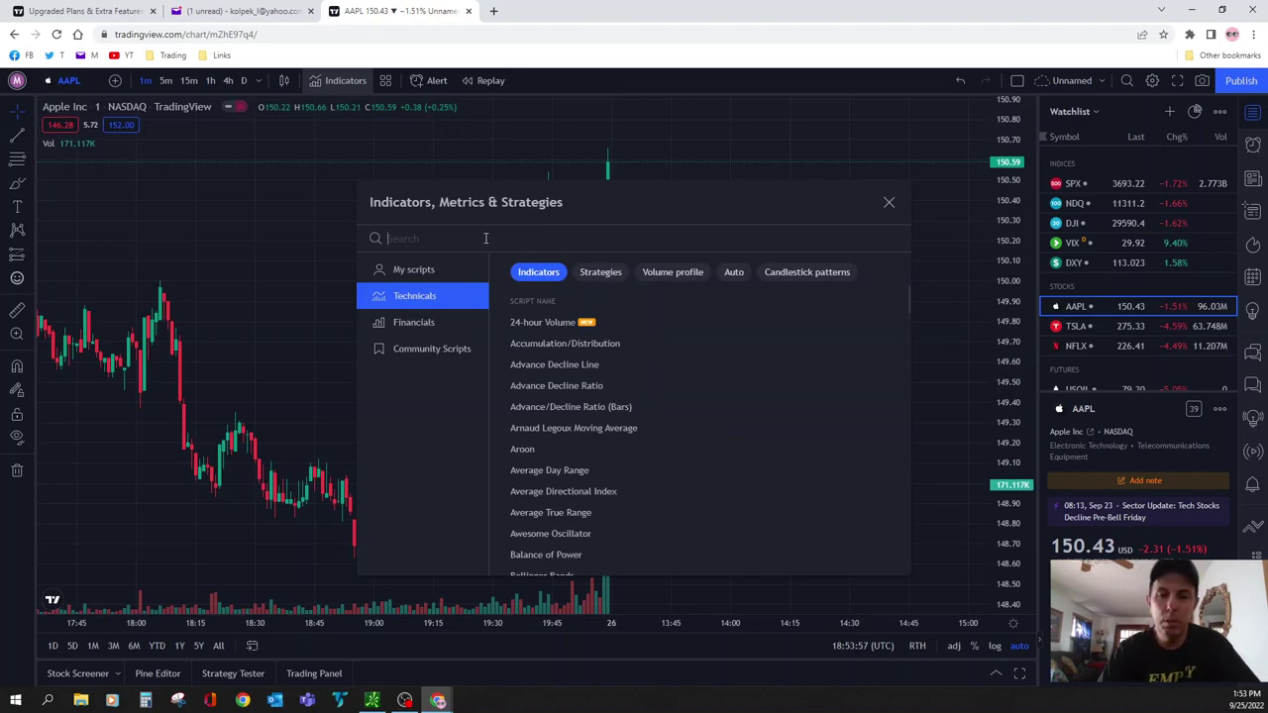
text(10)
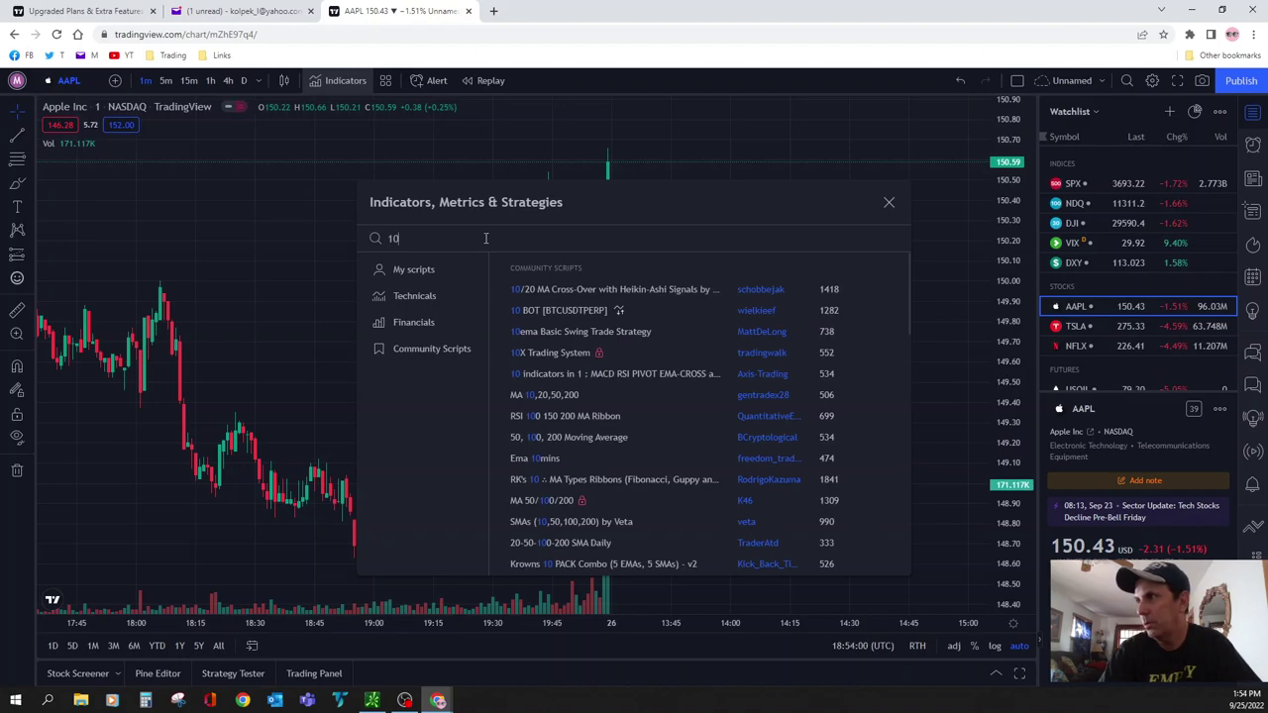
key(BackSpace)
key(BackSpace)
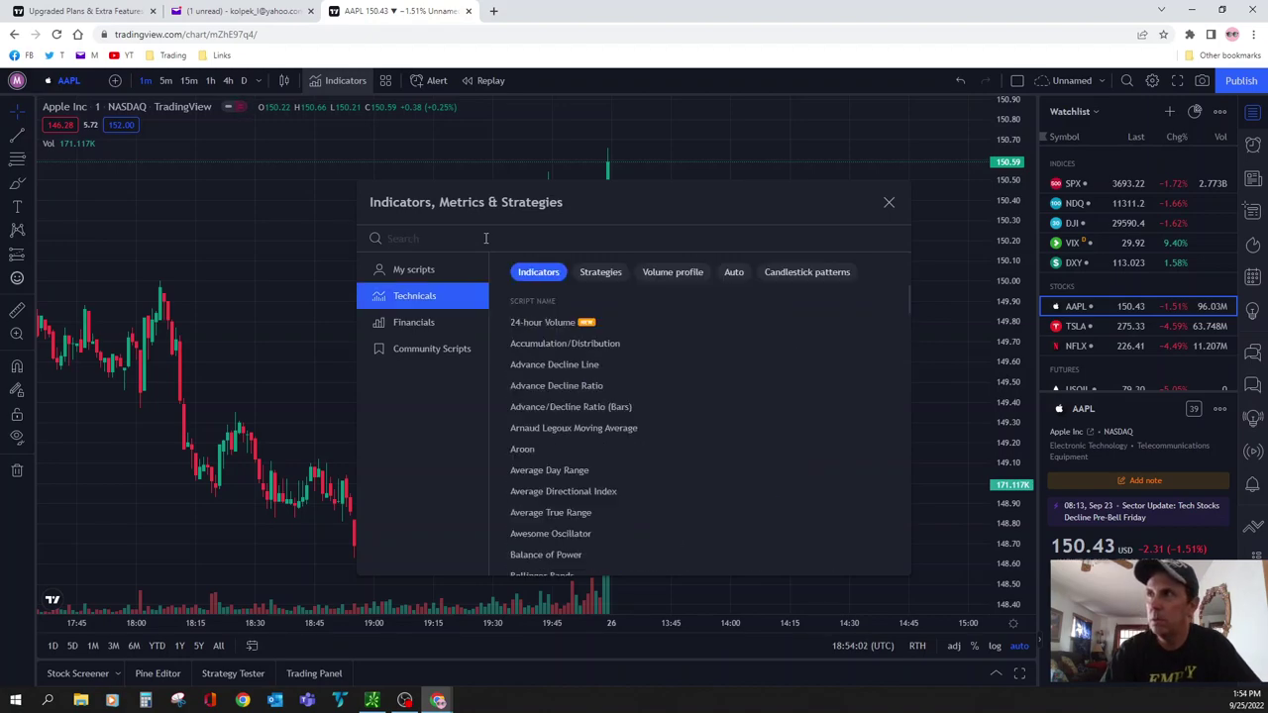
text(10)
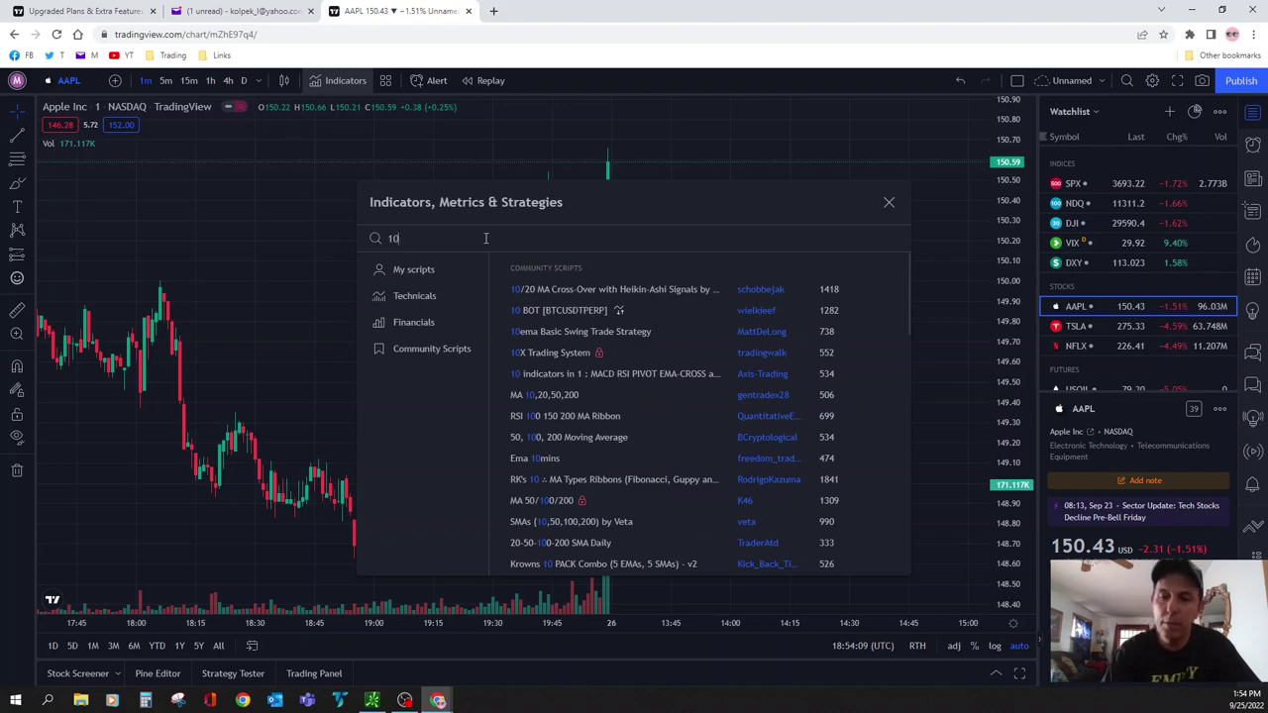
key(BackSpace)
key(BackSpace)
Step: Change the indicator search to 'moving 10', then 'one in 10', then '200 in one'
text(movin)
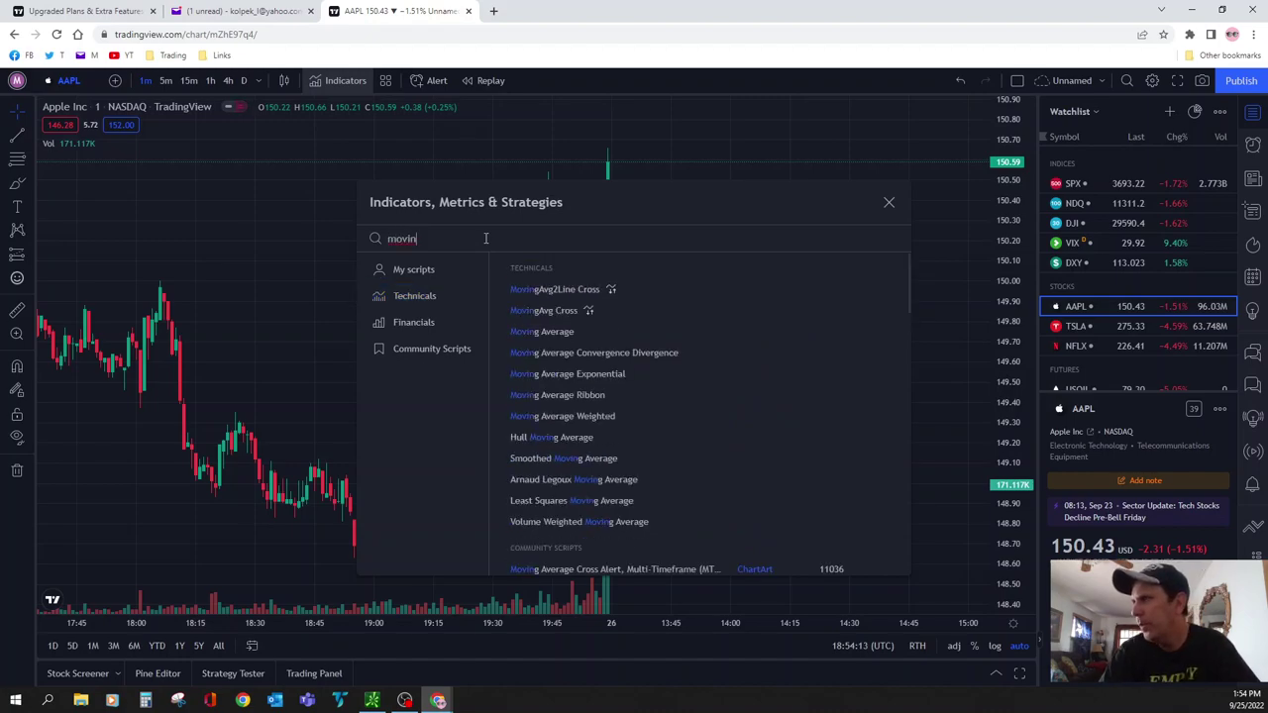
text( 10)
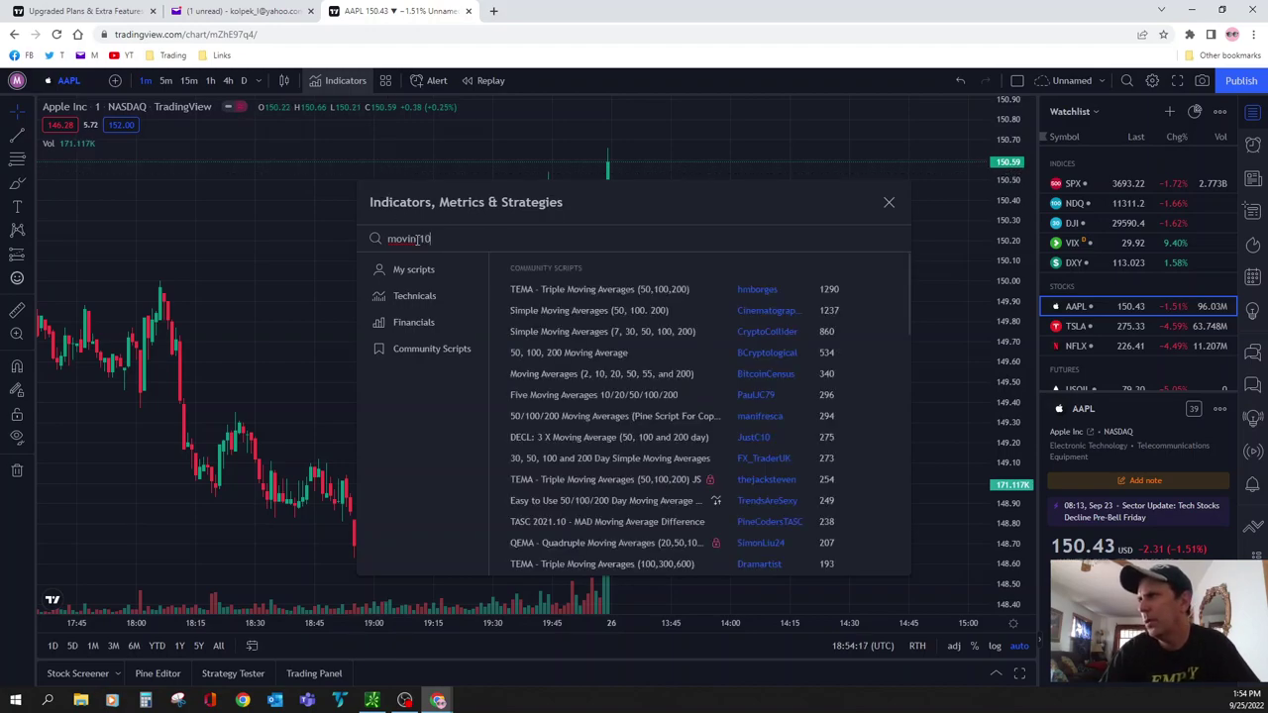
click(410, 239)
text(g)
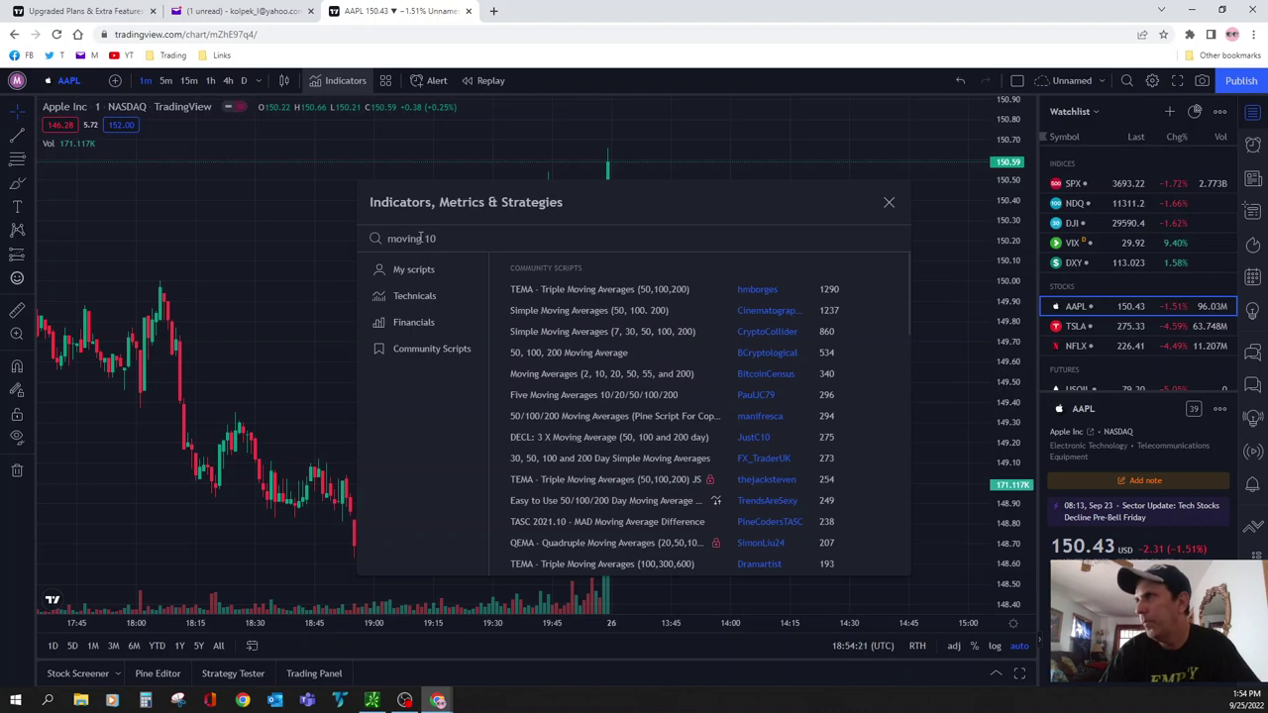
drag(439, 238, 377, 240)
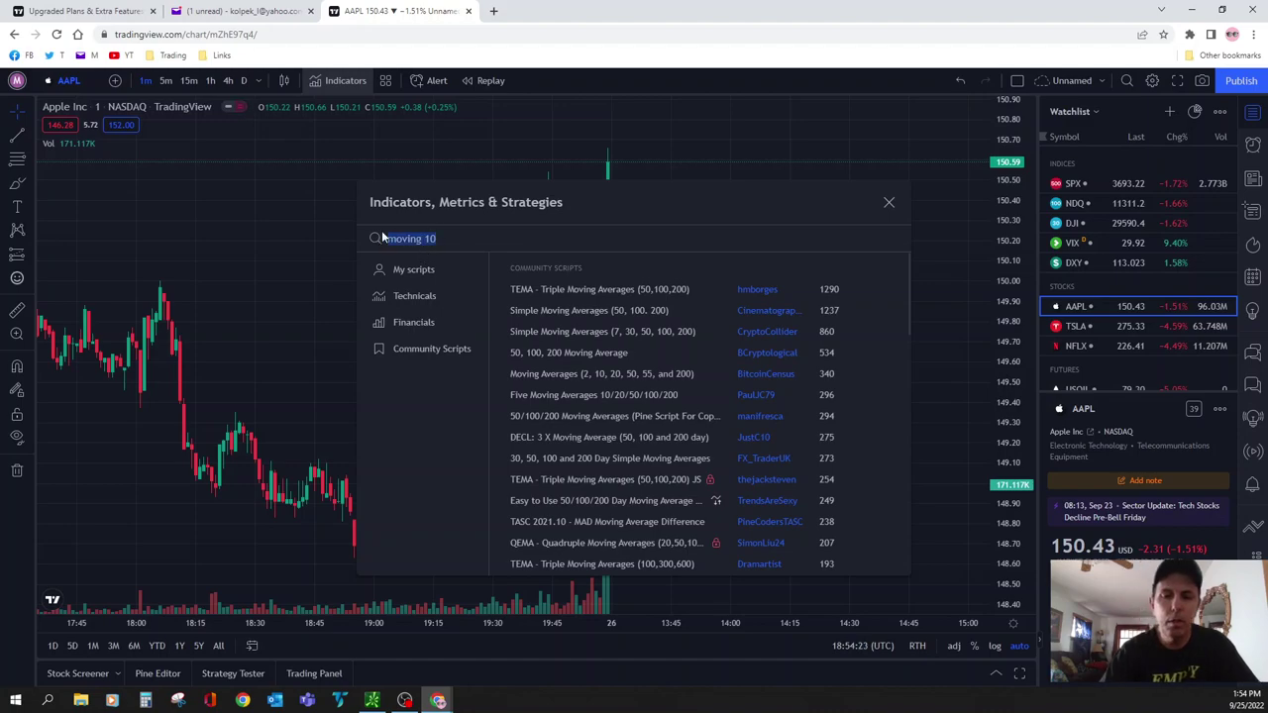
text(one in)
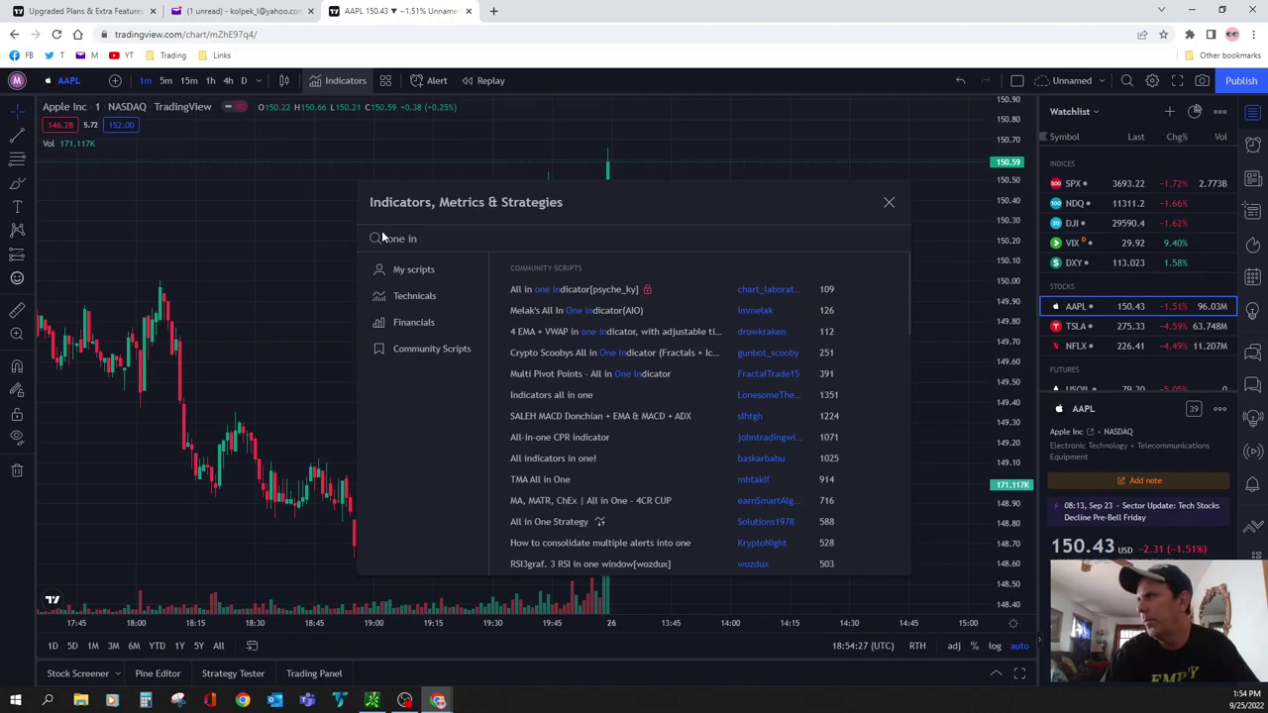
text( 10)
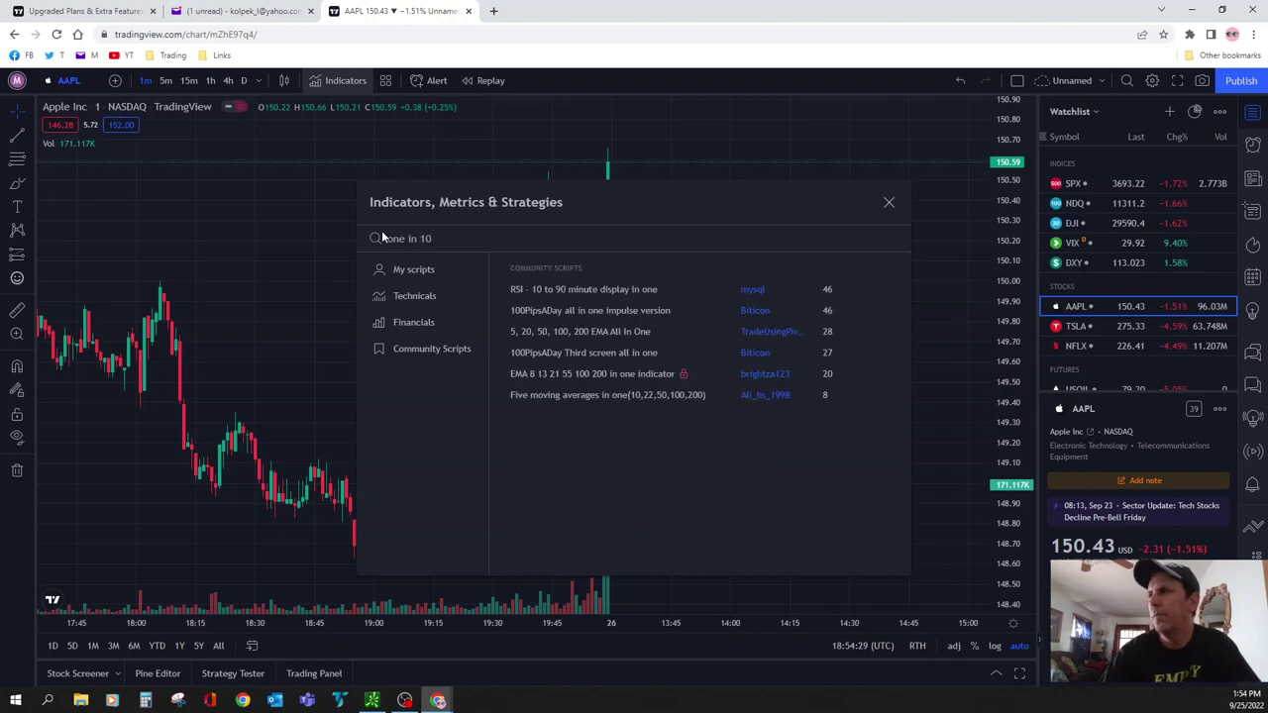
drag(439, 238, 384, 239)
text(200)
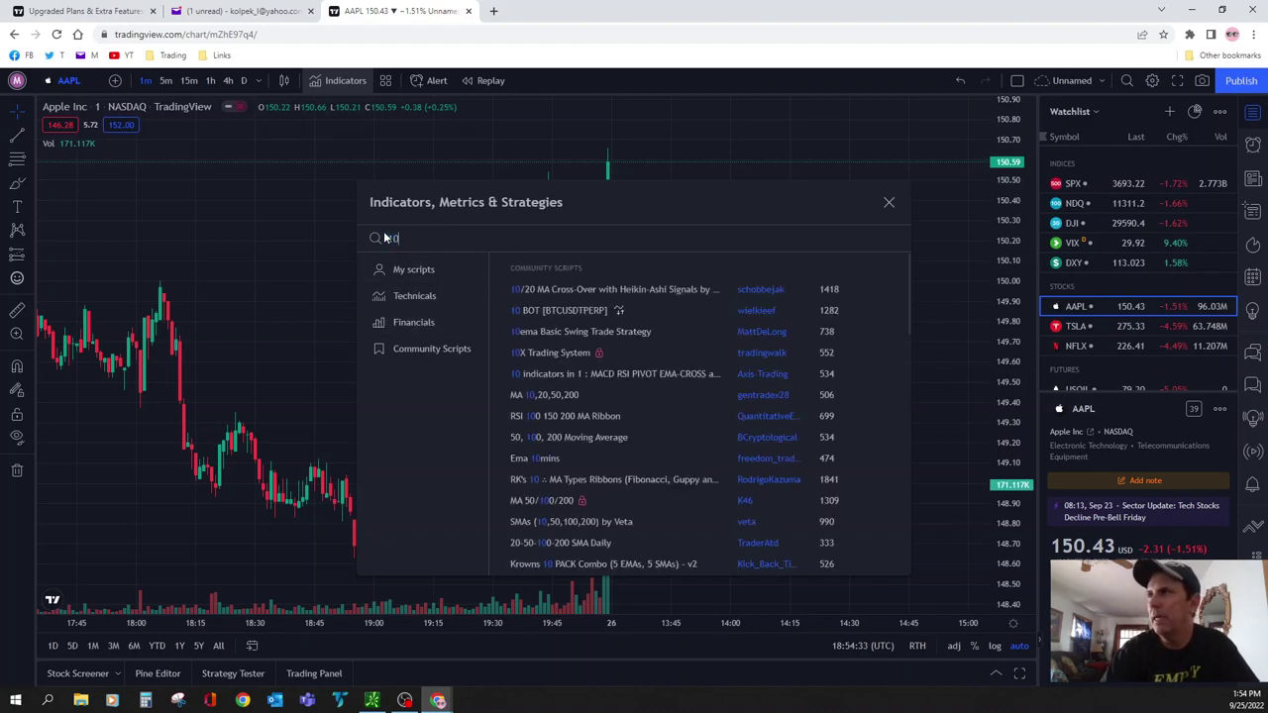
text( in on)
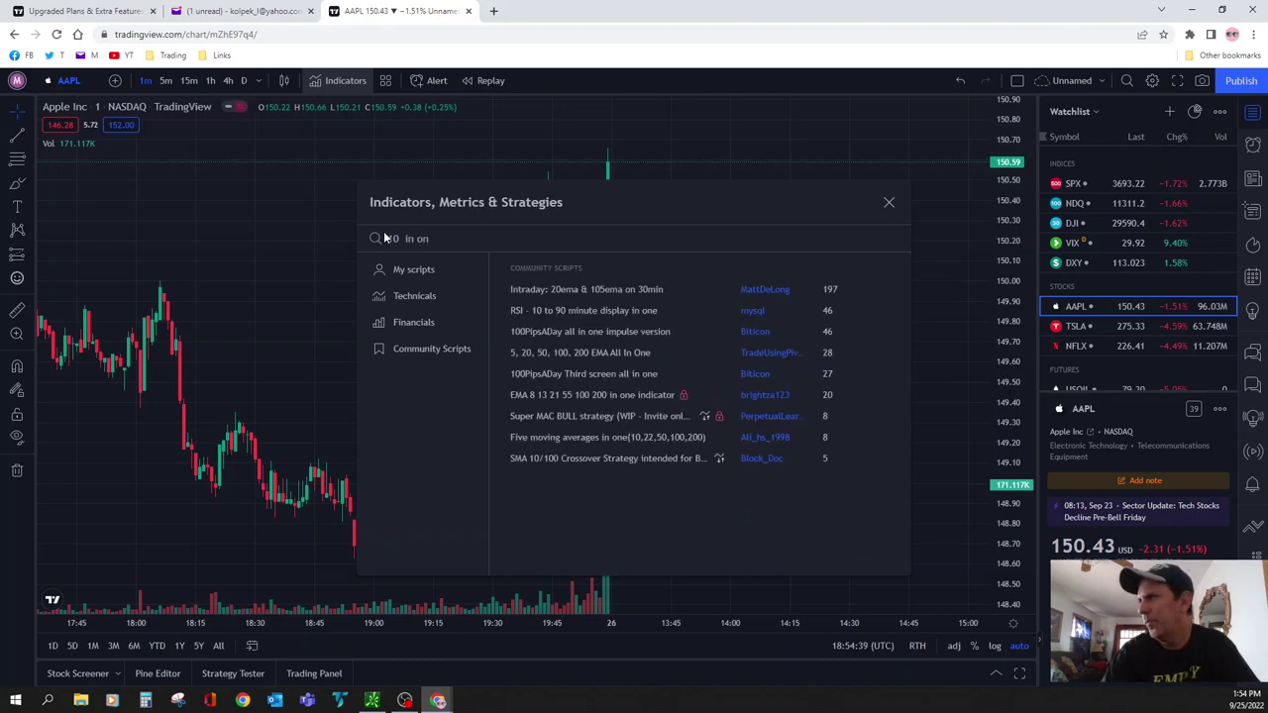
text(e)
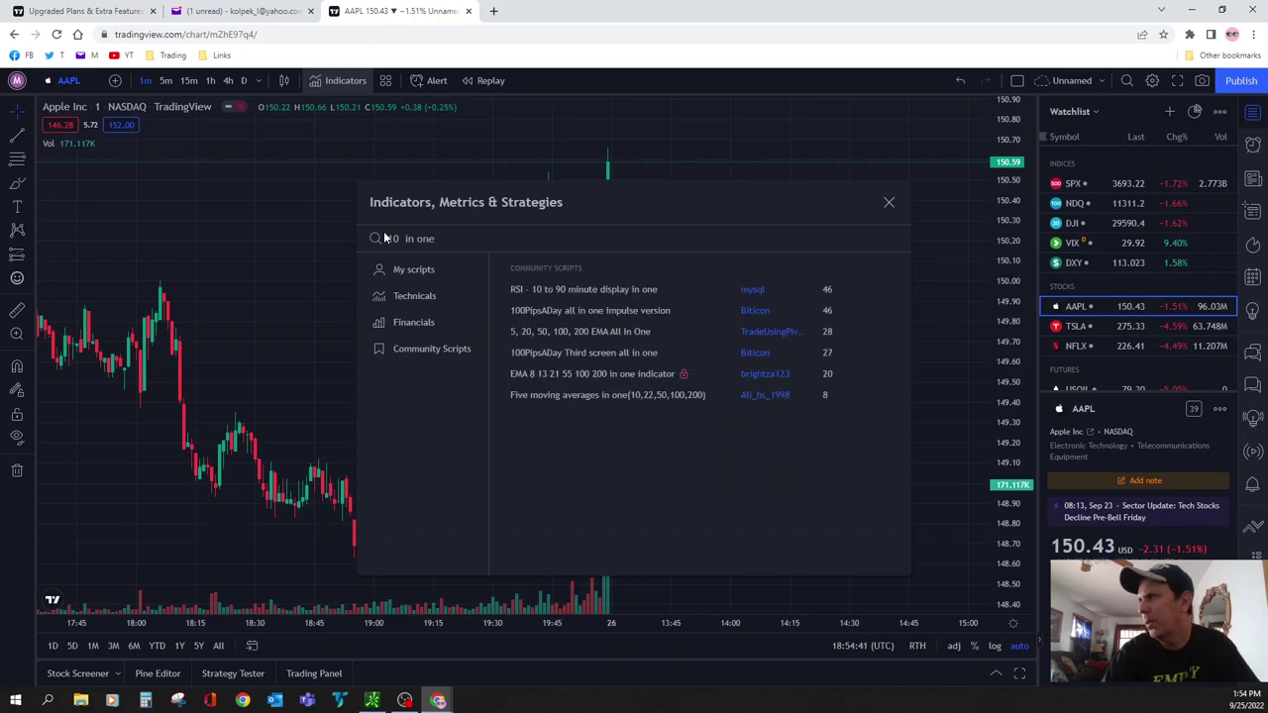
Step: Sign out of the TradingView account, confirming despite unsaved changes
click(15, 83)
click(158, 168)
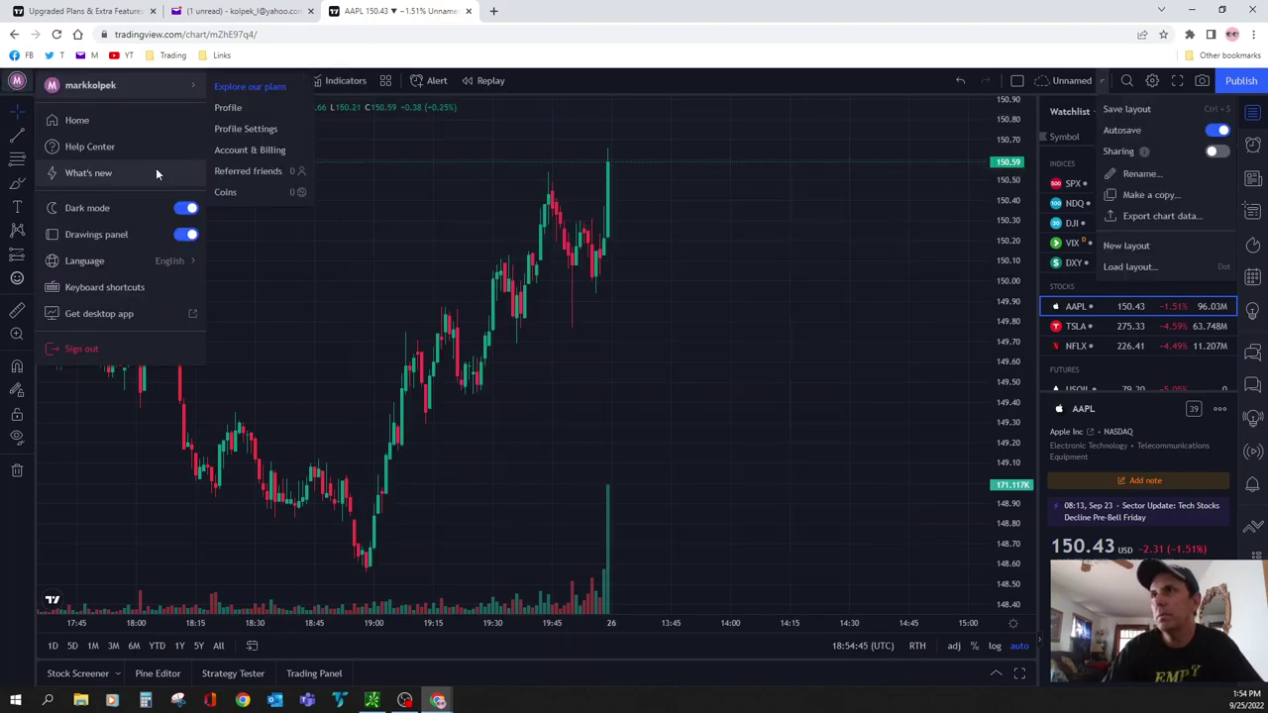
click(82, 348)
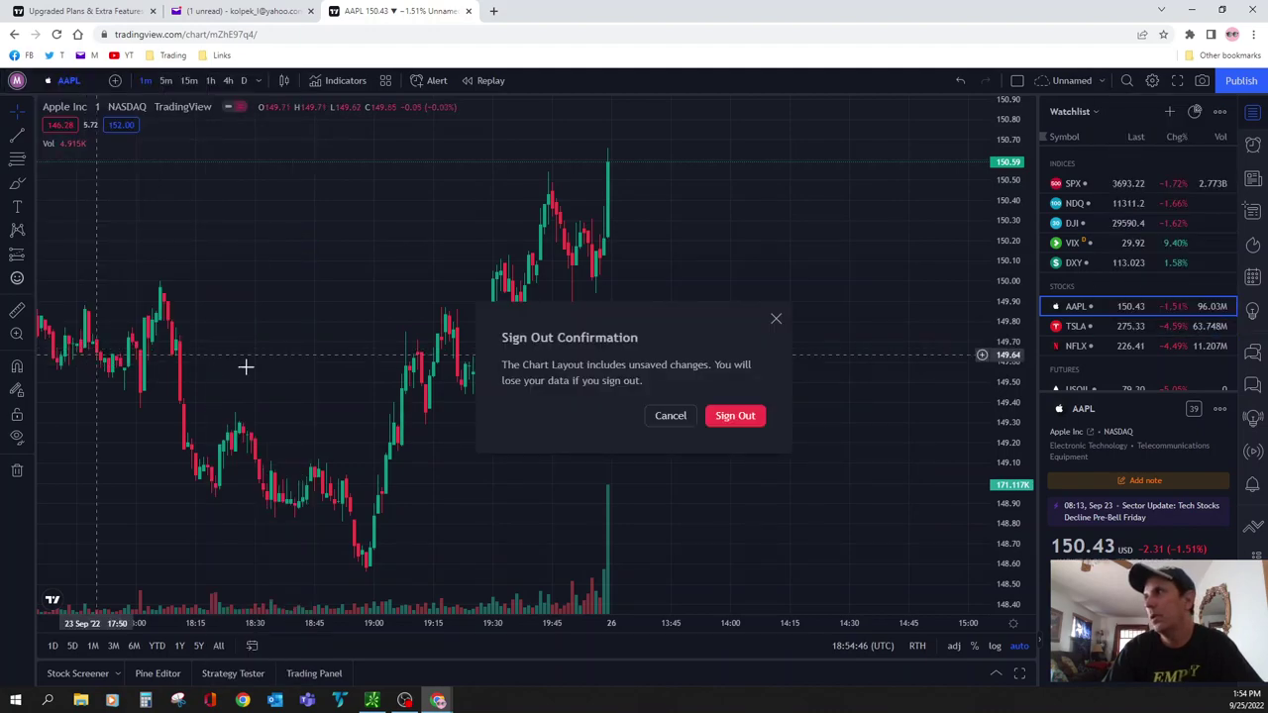
click(734, 417)
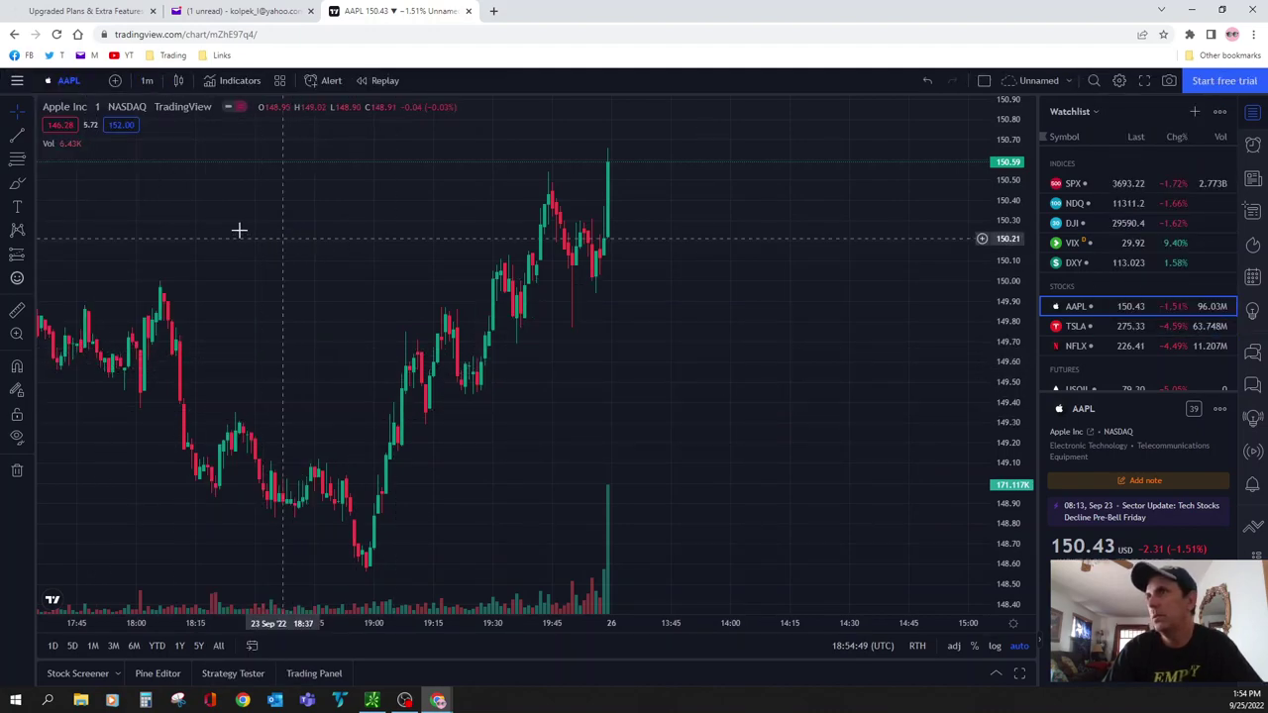
Step: Sign back in using a different account saved in the browser's autofill
click(17, 84)
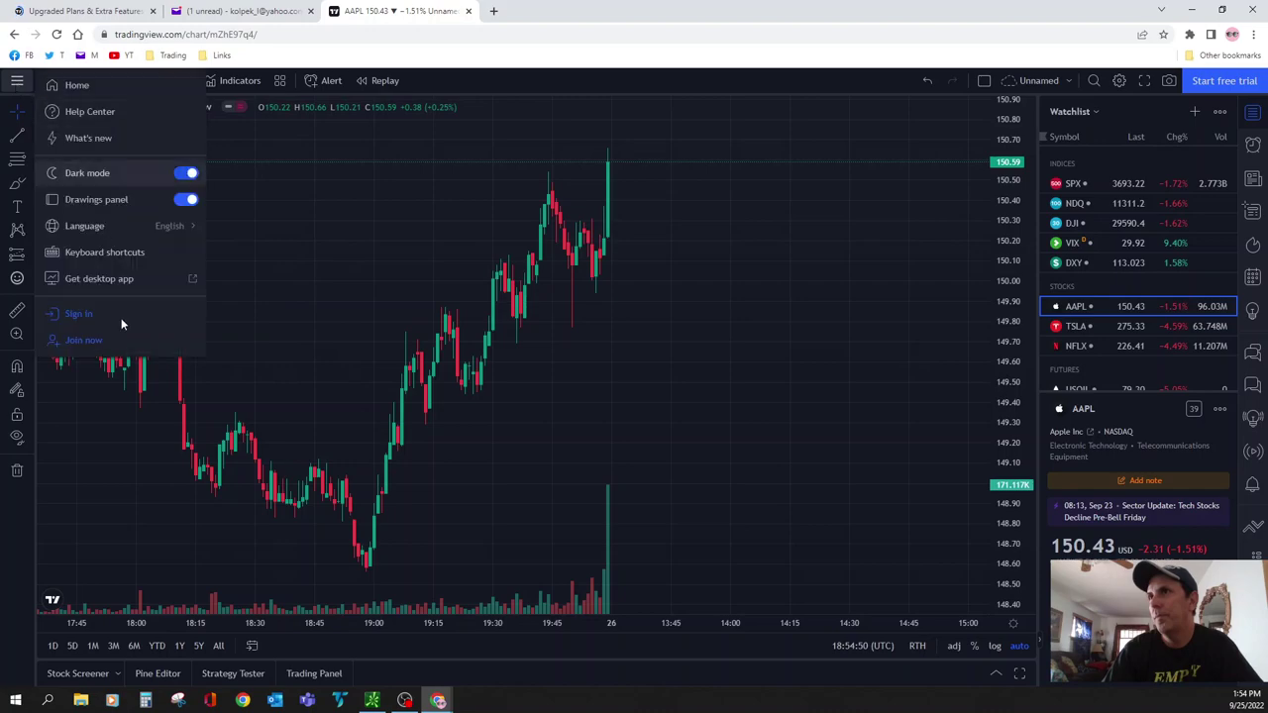
click(100, 315)
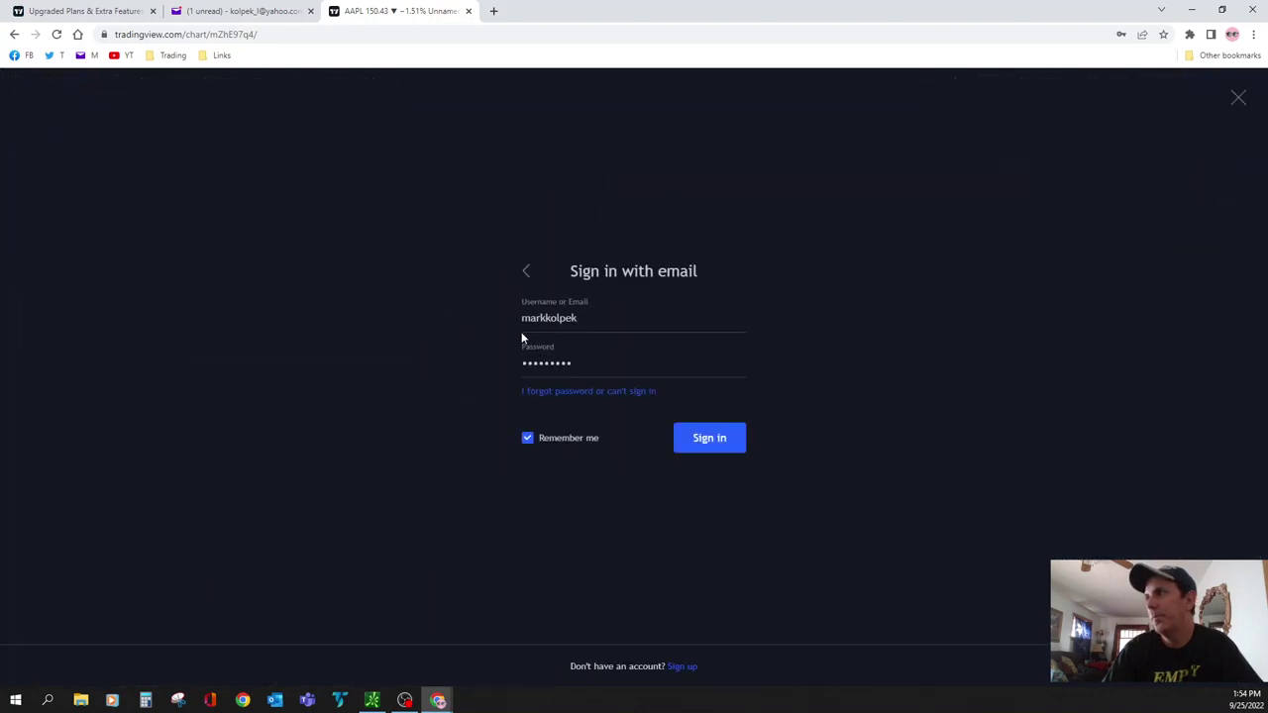
double_click(519, 323)
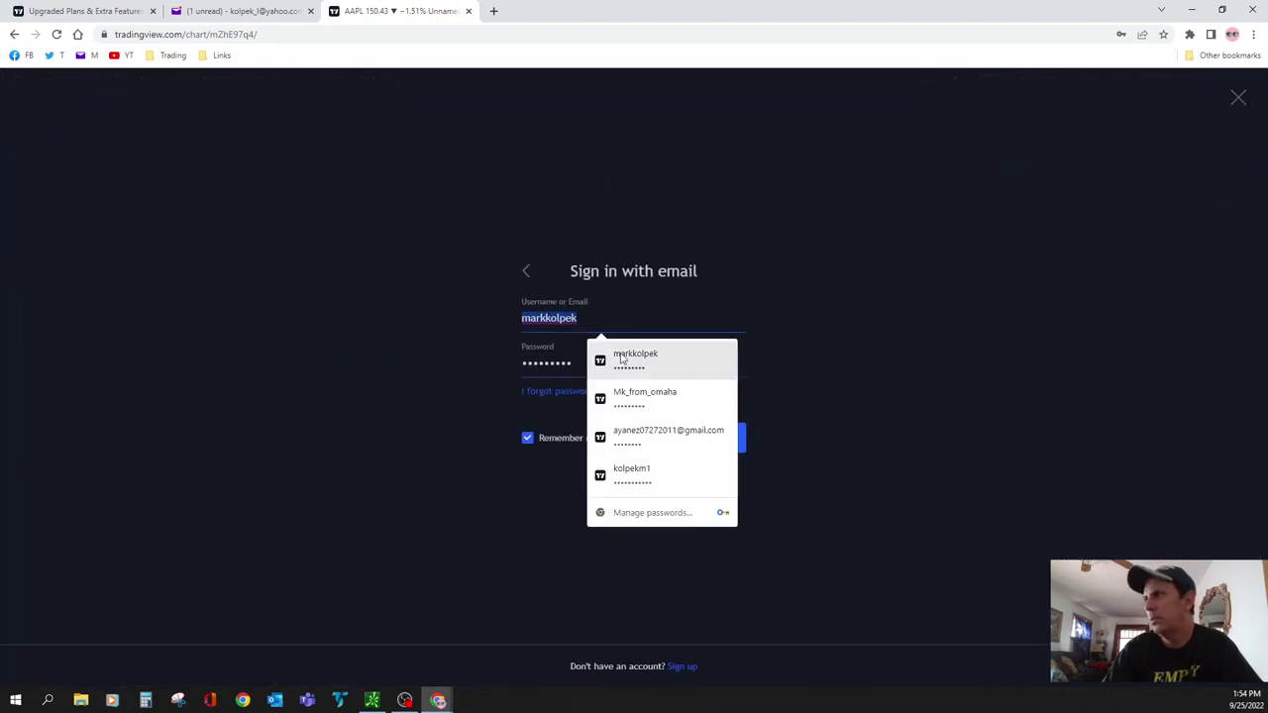
click(667, 474)
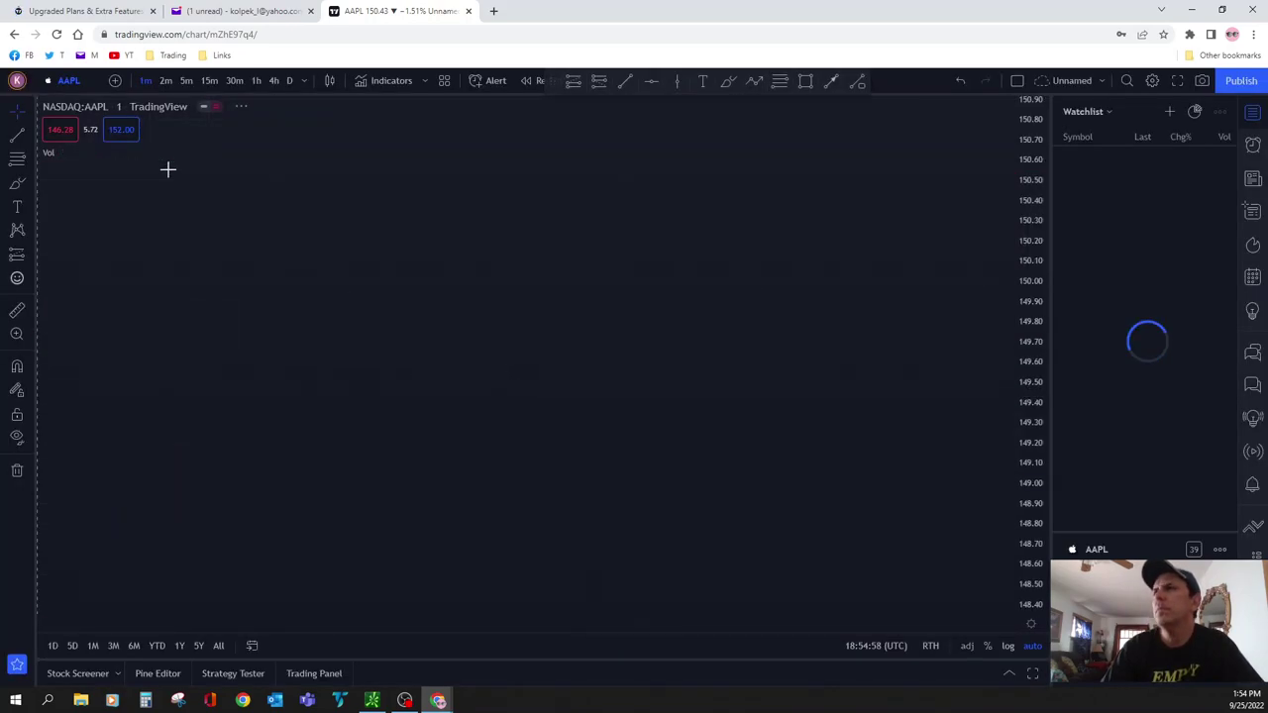
Step: View the new account's favourite indicators, then close the library
click(382, 83)
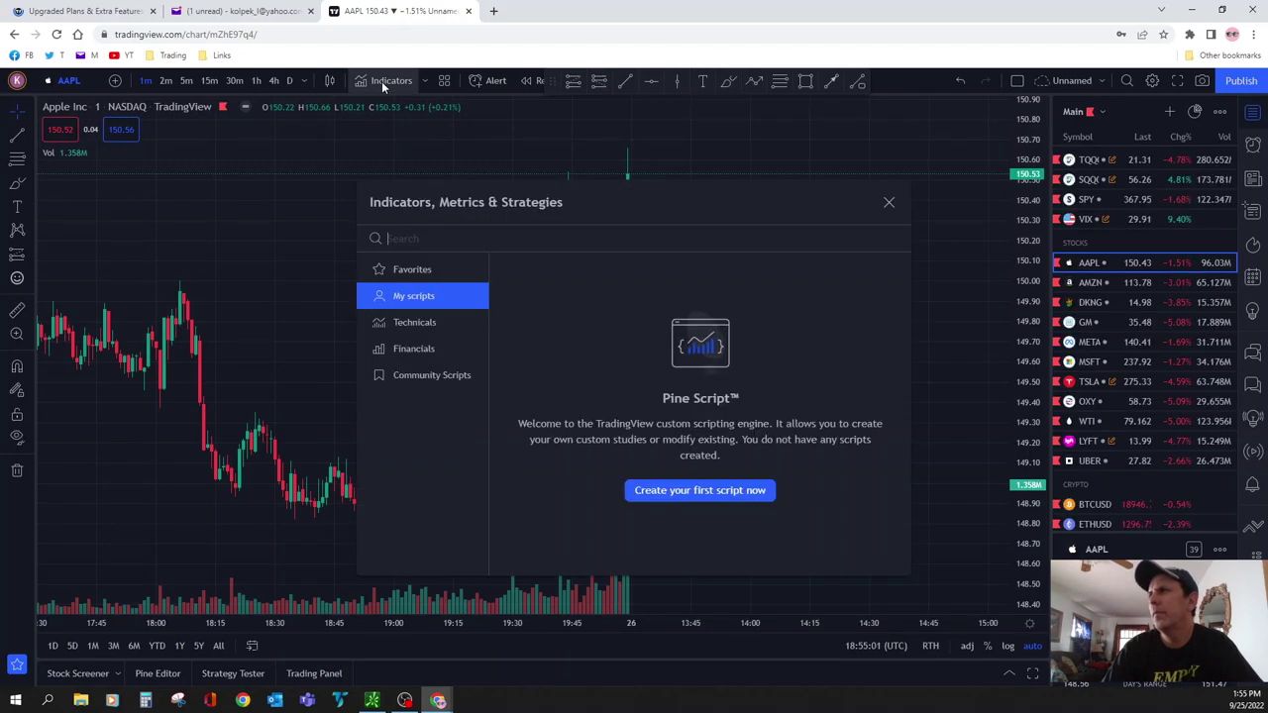
click(418, 277)
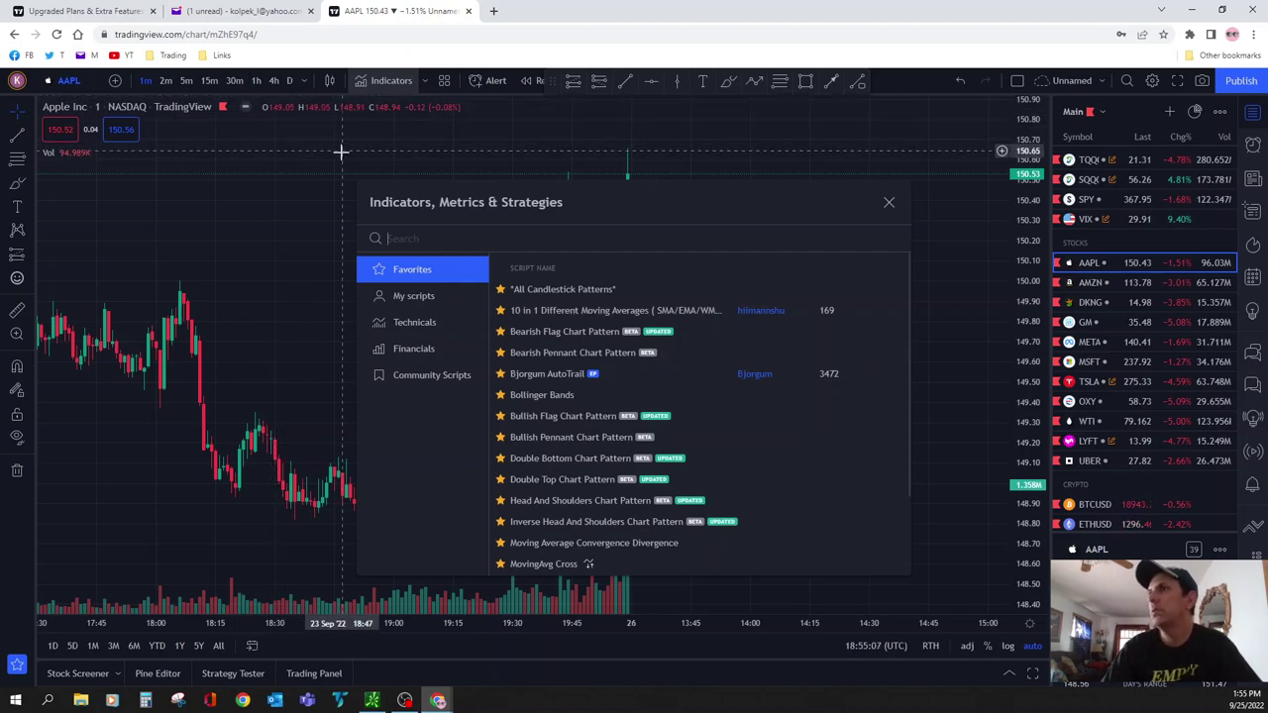
click(888, 205)
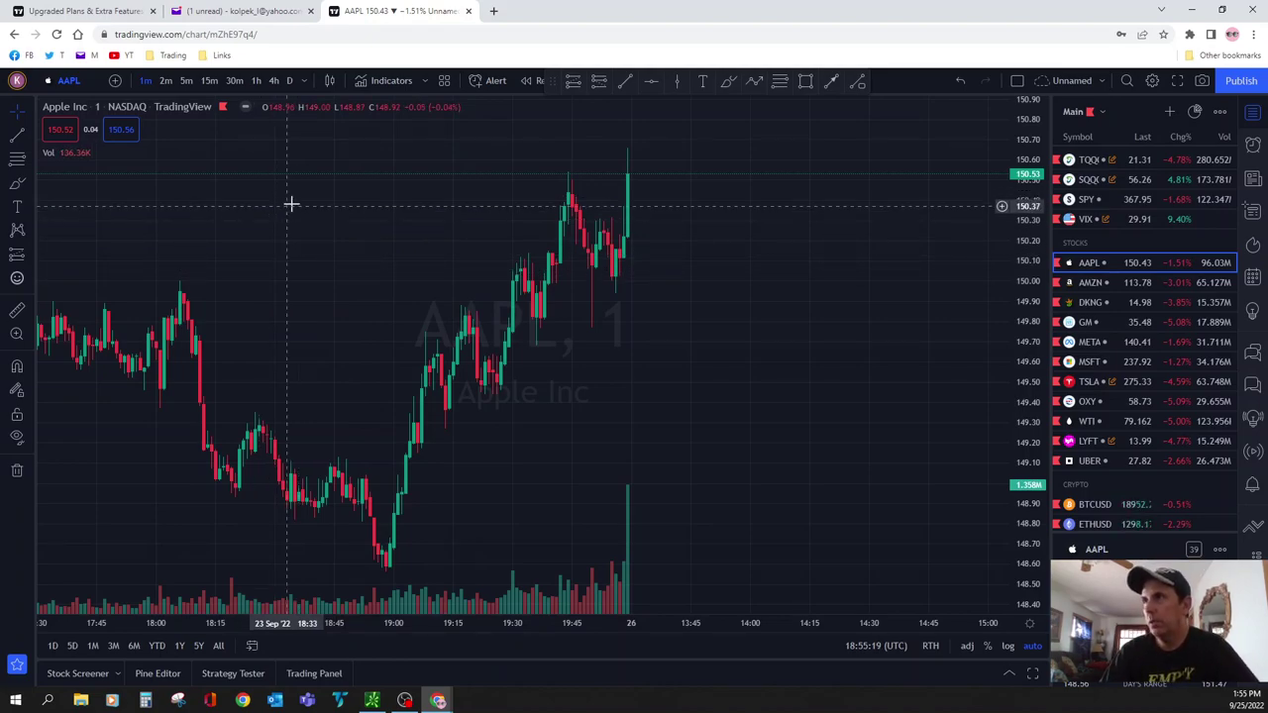
Step: Search the indicator library for '10 in 1' and 'rsi', then return to the indicator list
click(406, 84)
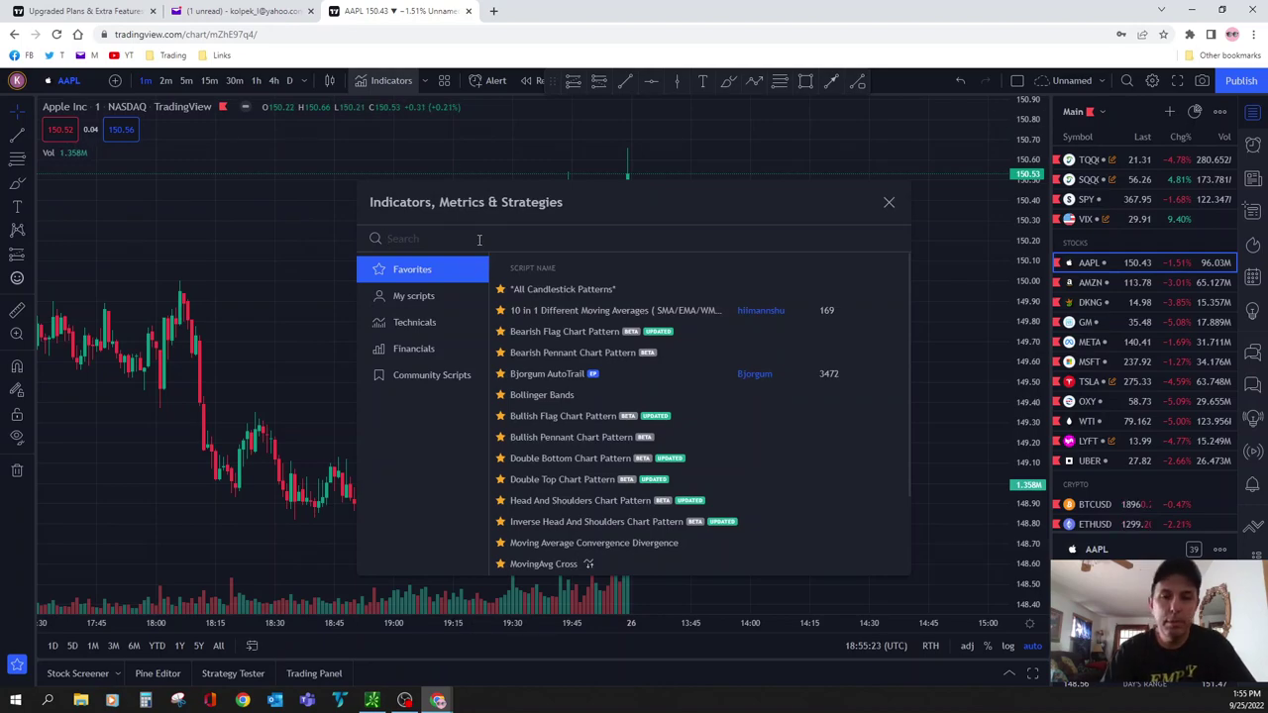
text(10 in 1)
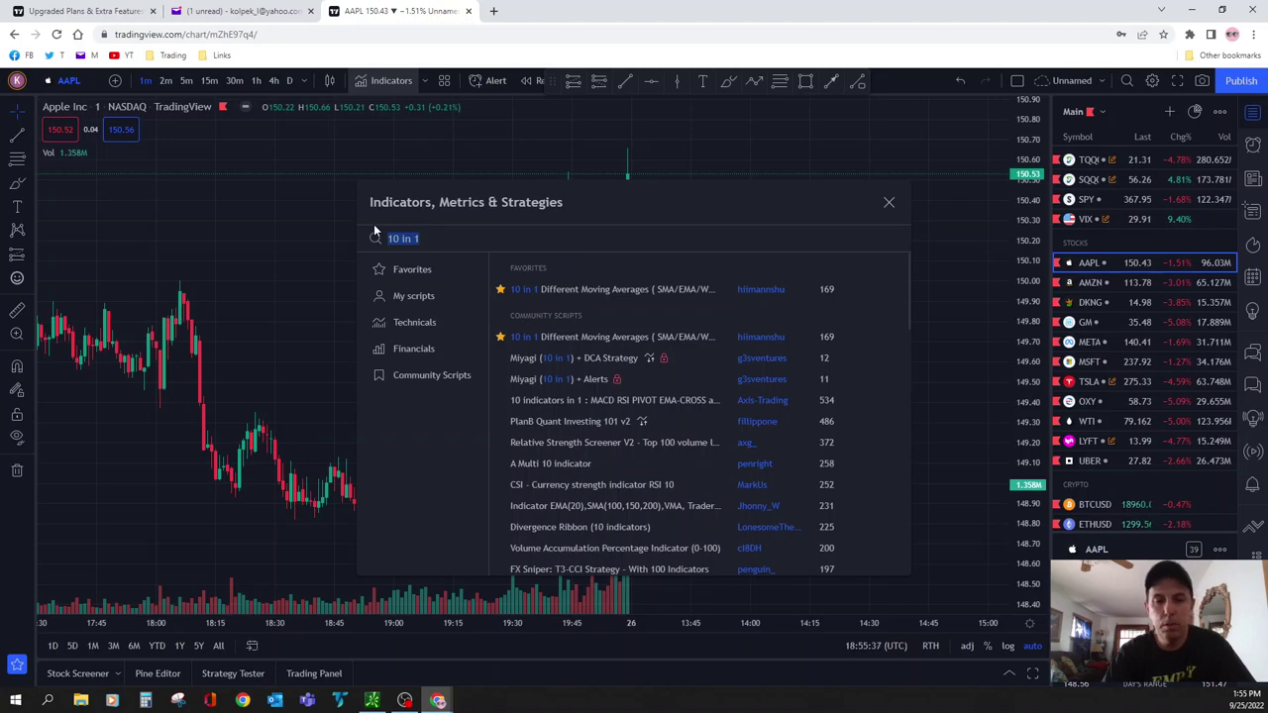
text(rs)
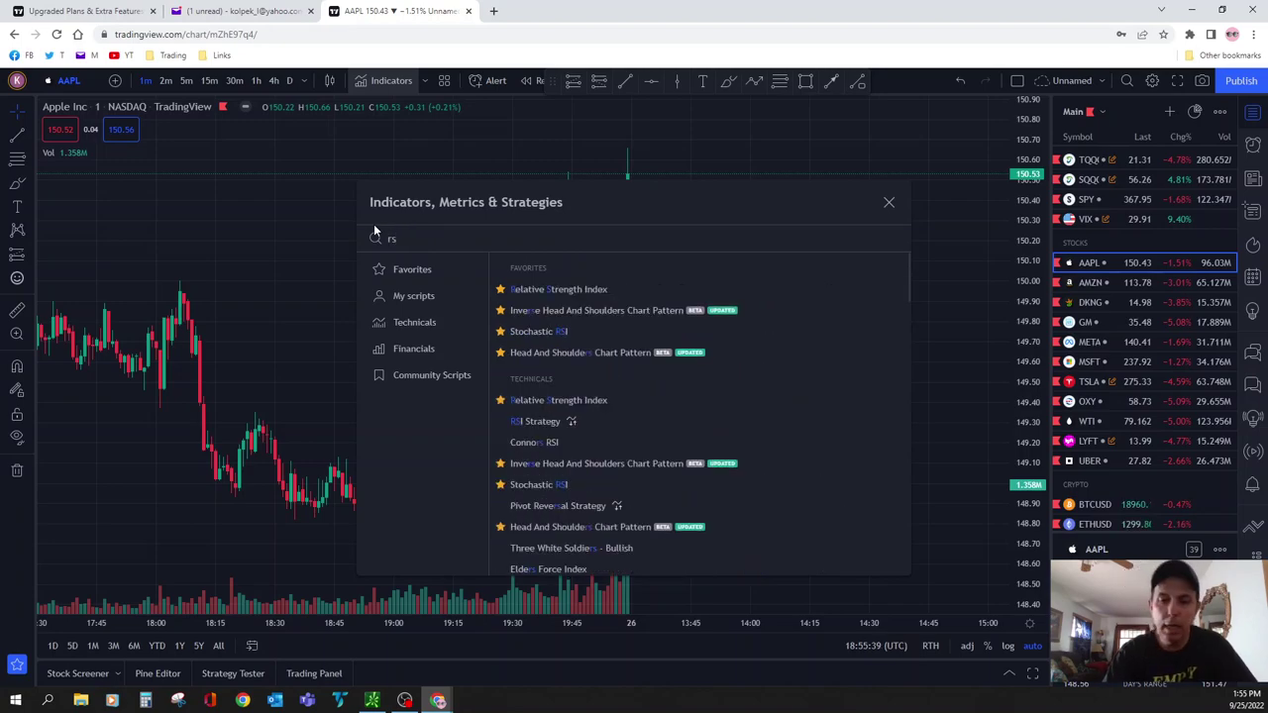
text(i)
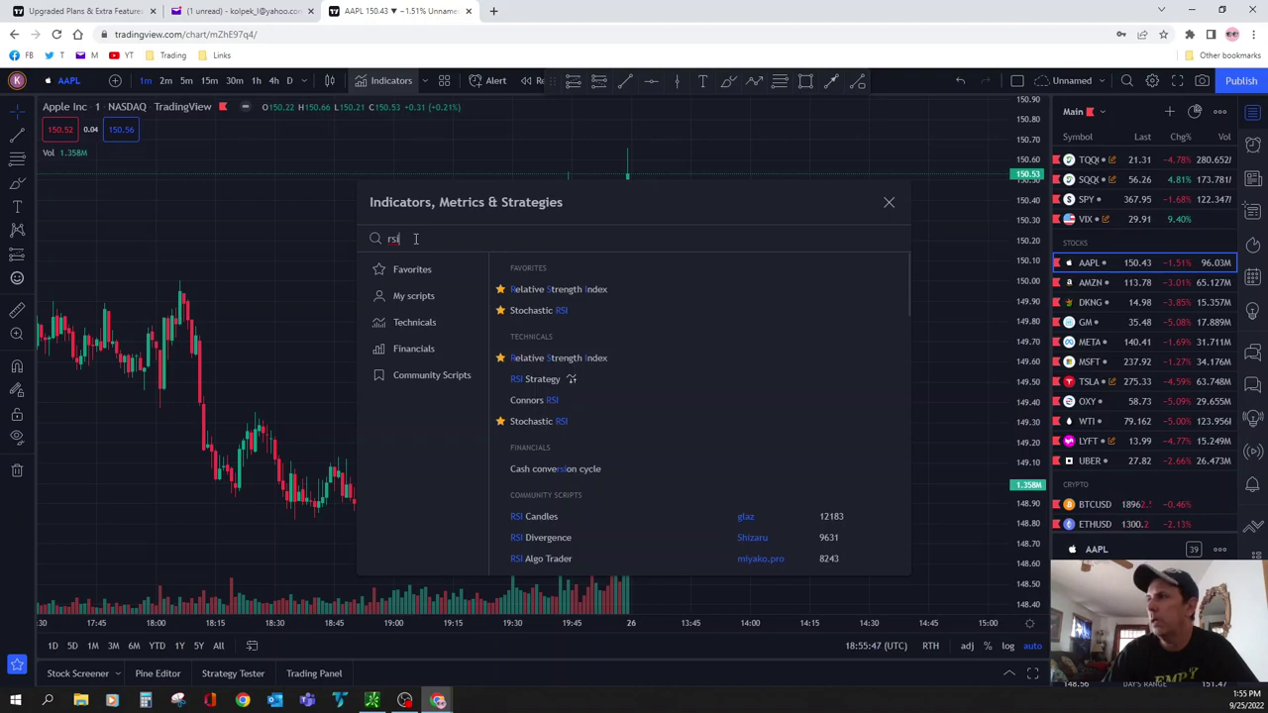
click(889, 205)
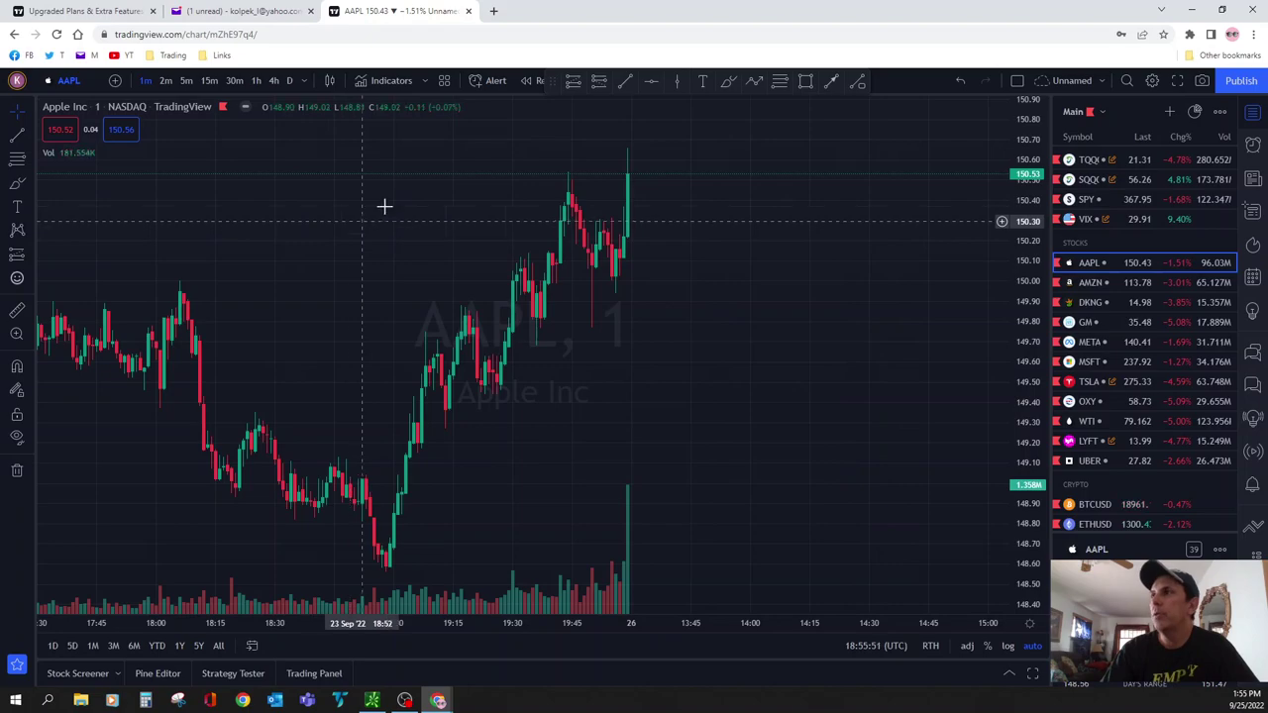
click(387, 81)
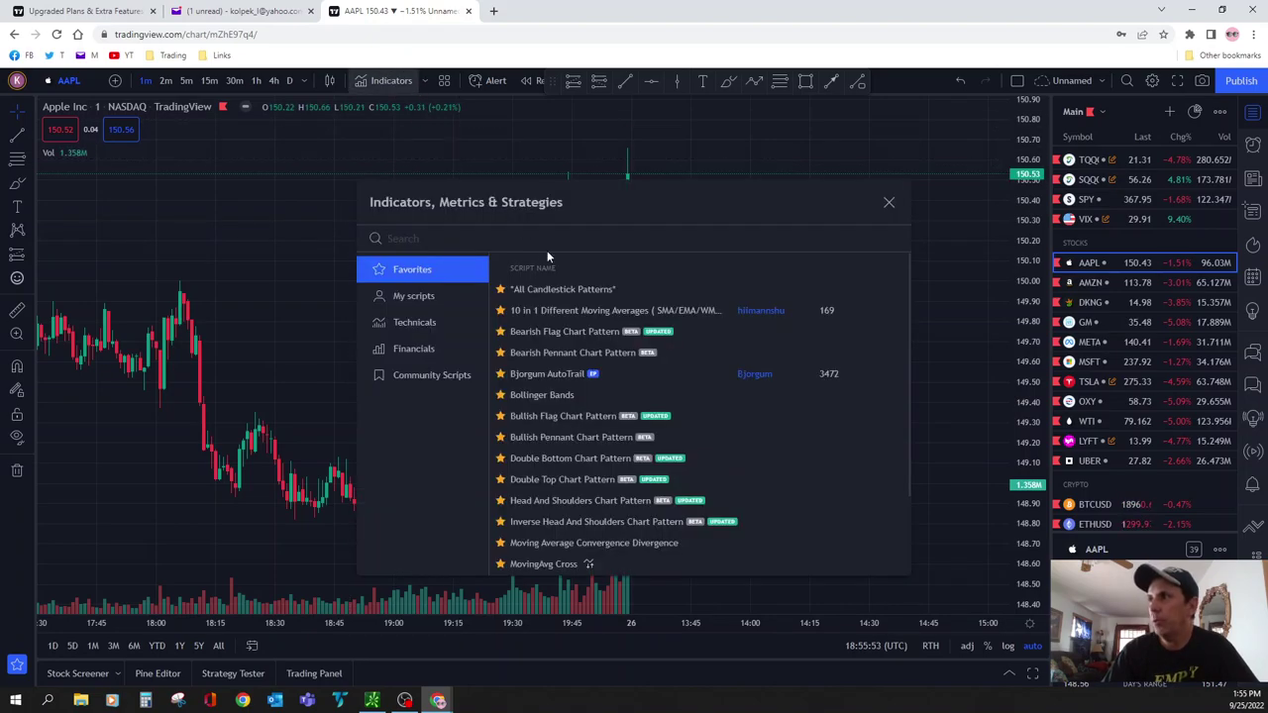
Step: Add 10 in 1 Different Moving Averages and Relative Strength Index from Favorites, then shorten the RSI pane
click(564, 309)
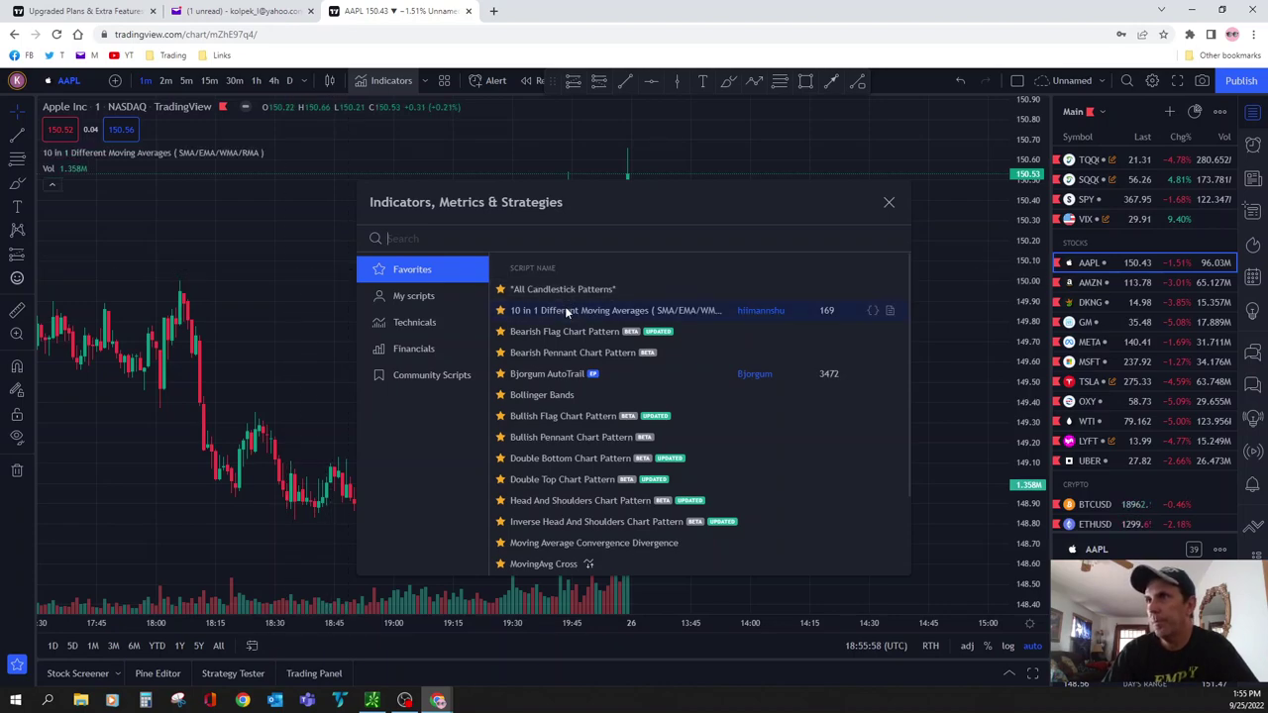
scroll(537, 466, down, 2)
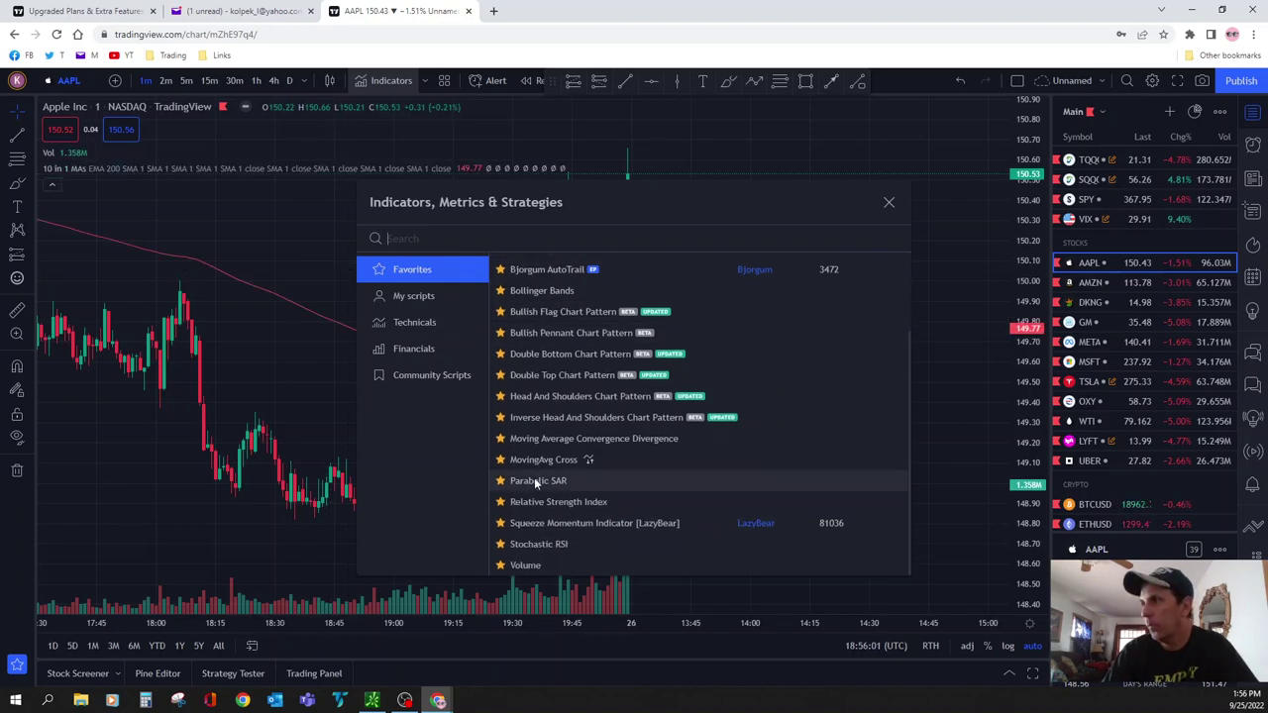
click(533, 502)
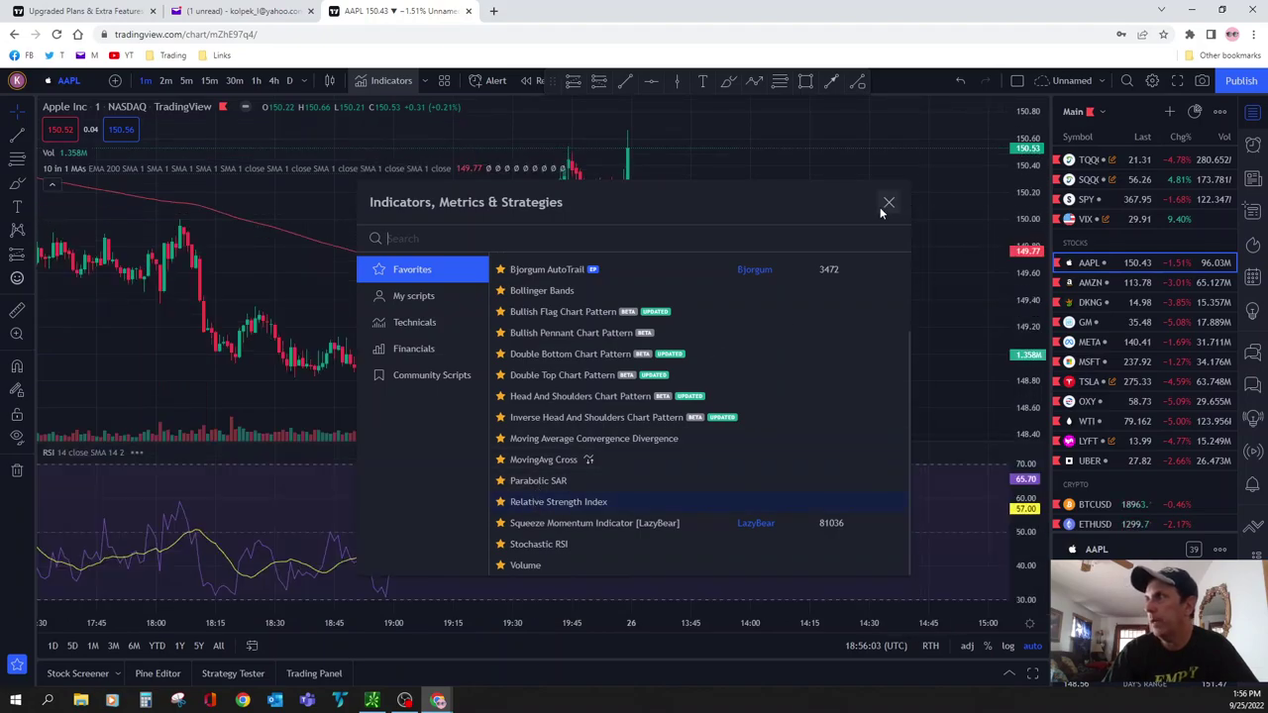
click(888, 205)
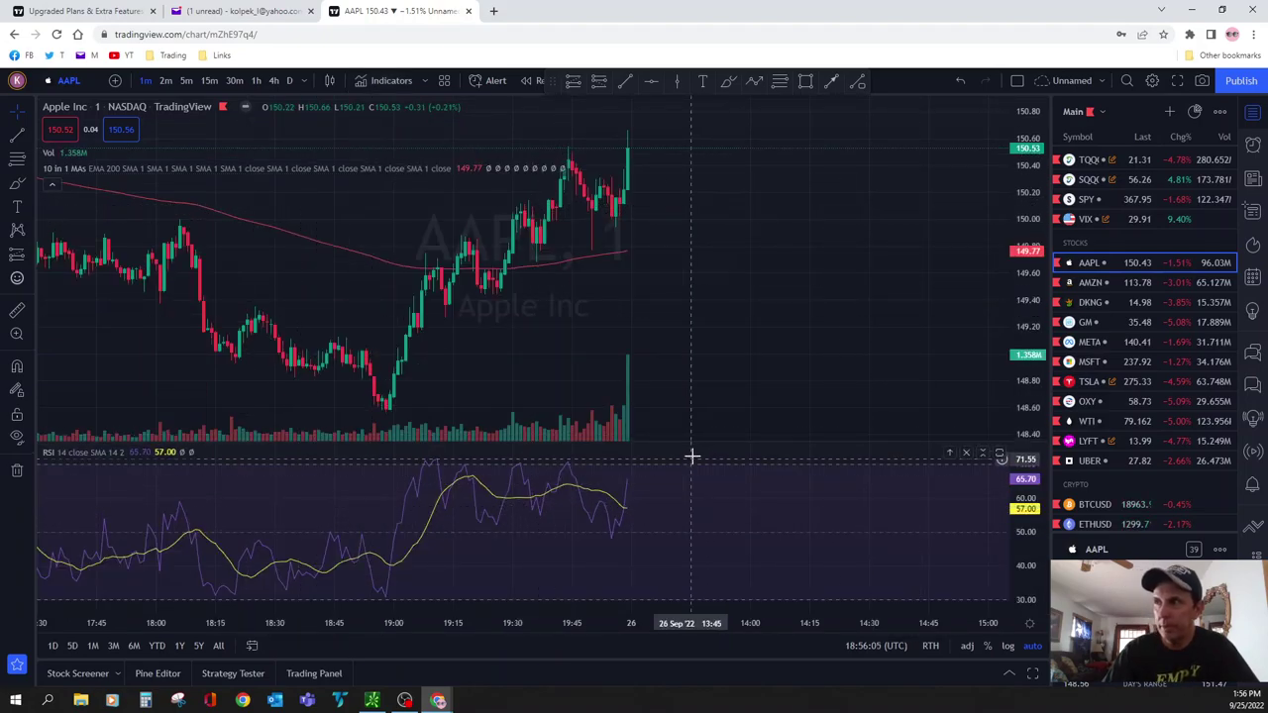
drag(693, 441, 679, 528)
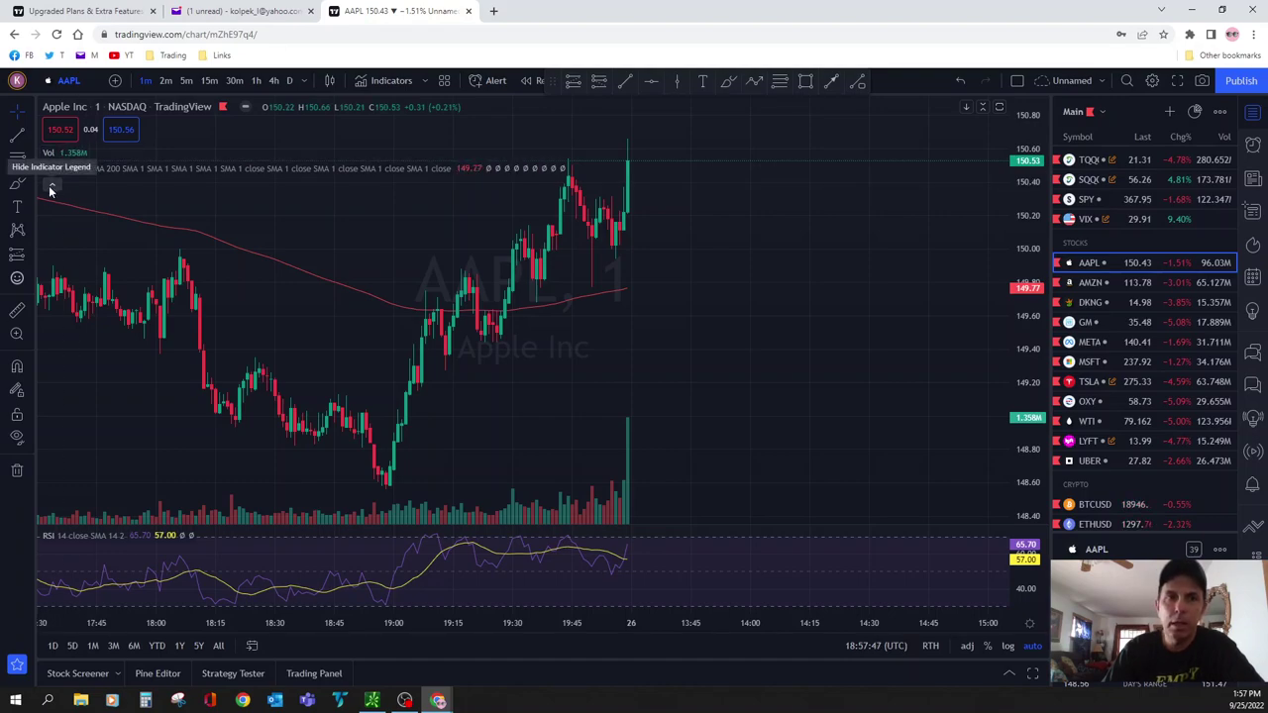
click(52, 187)
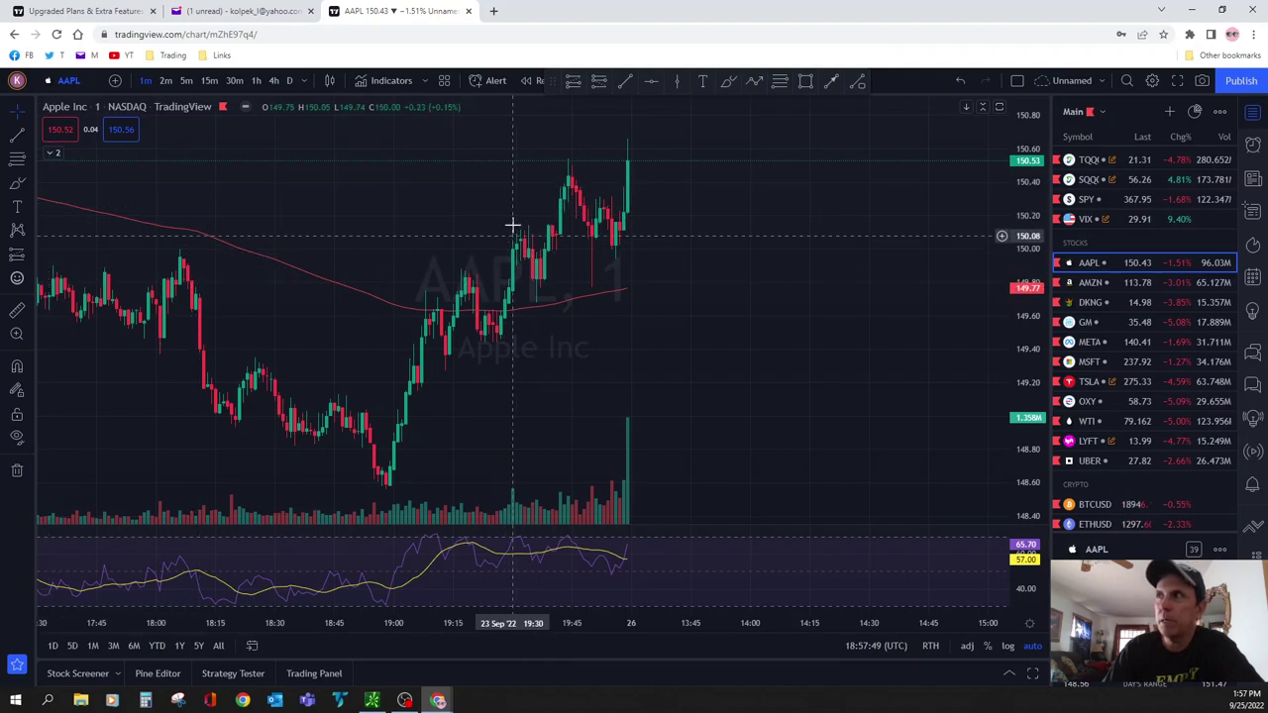
Step: Toggle the legend, hide and re-show the 10 in 1 MAs, then open its settings
click(49, 152)
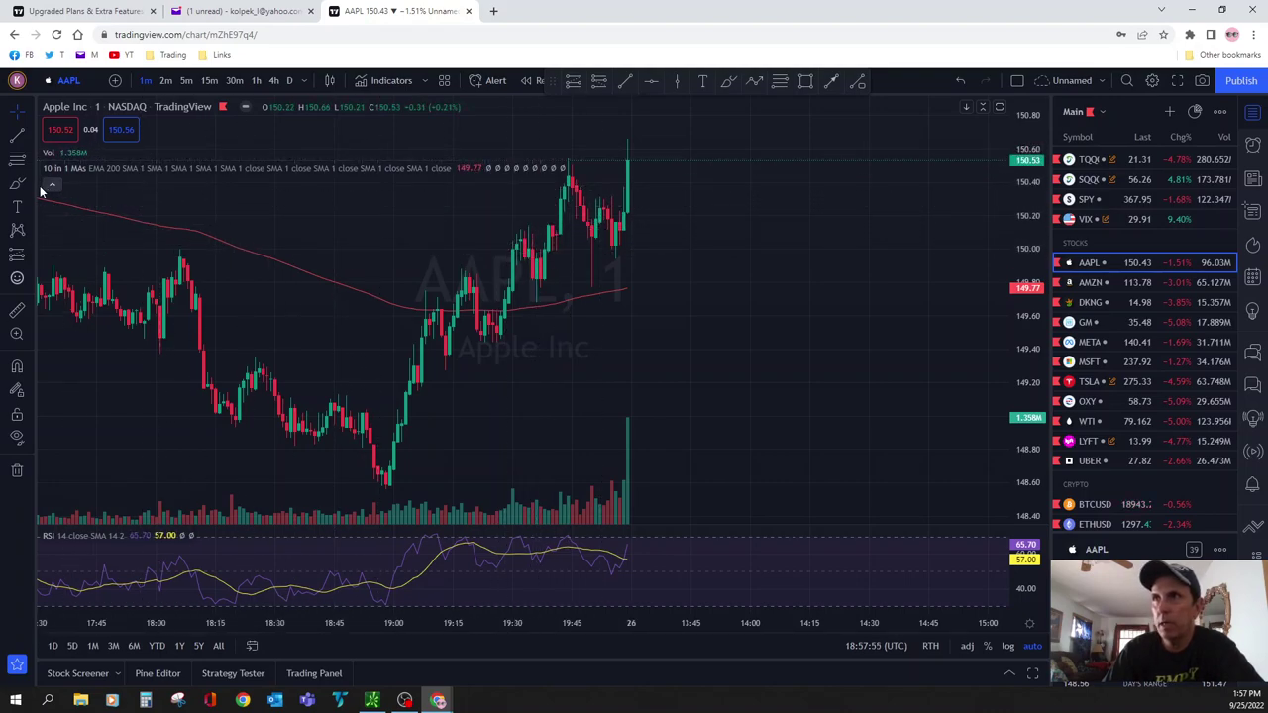
click(49, 152)
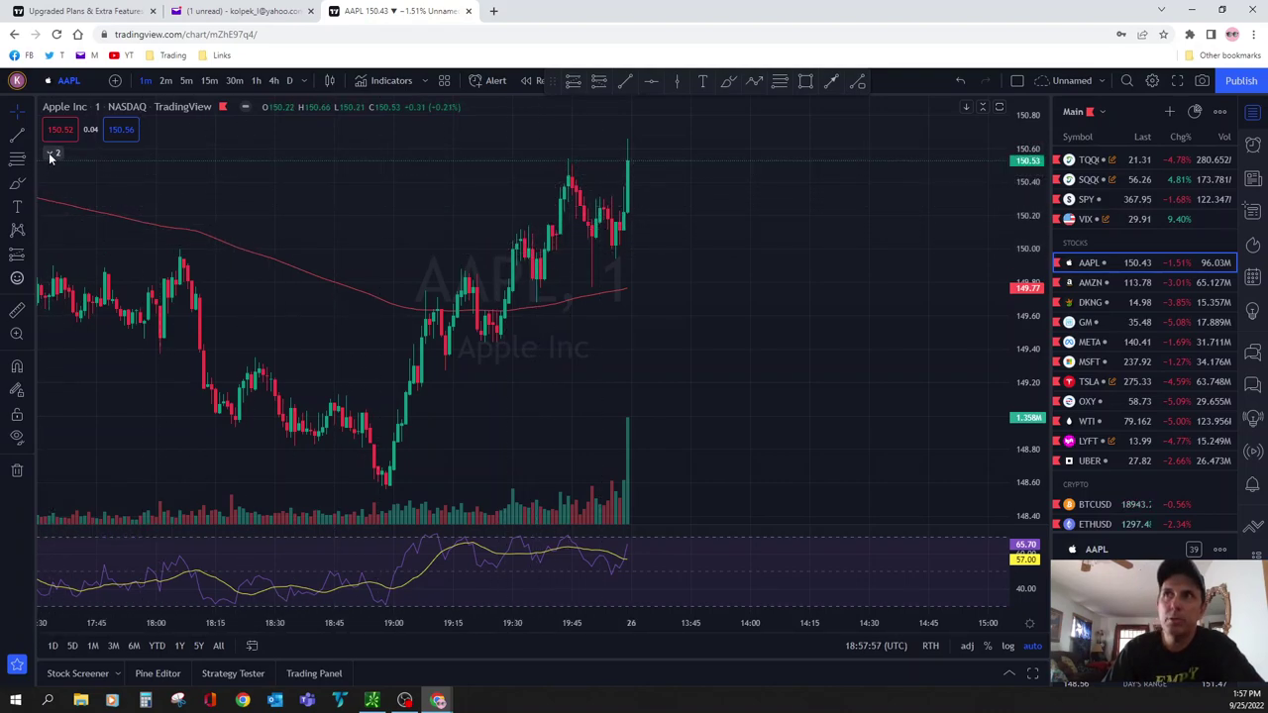
click(49, 153)
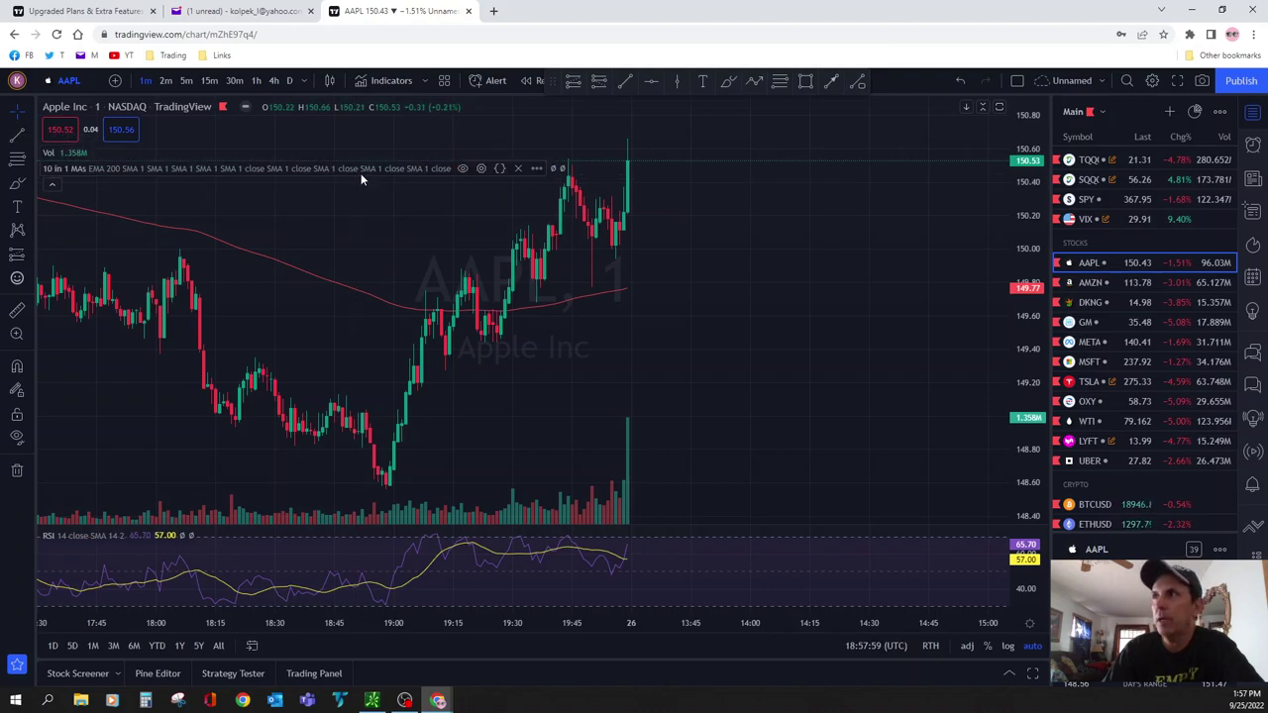
click(461, 169)
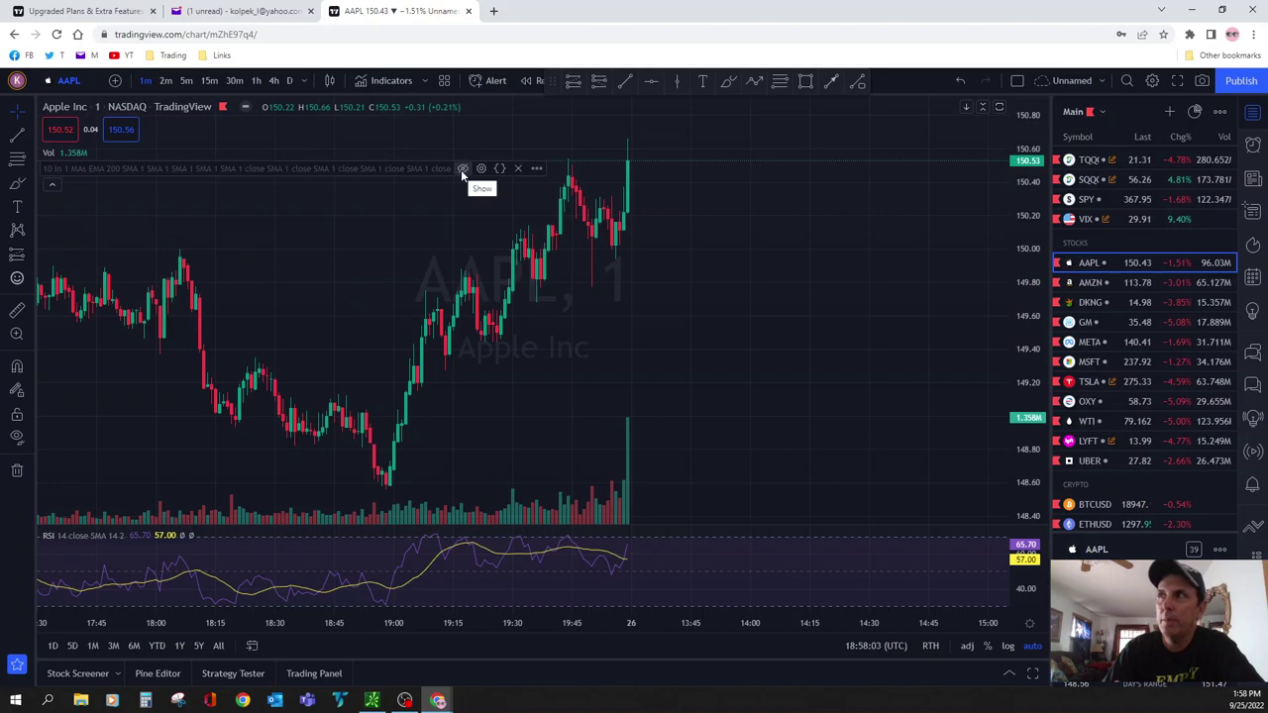
click(462, 169)
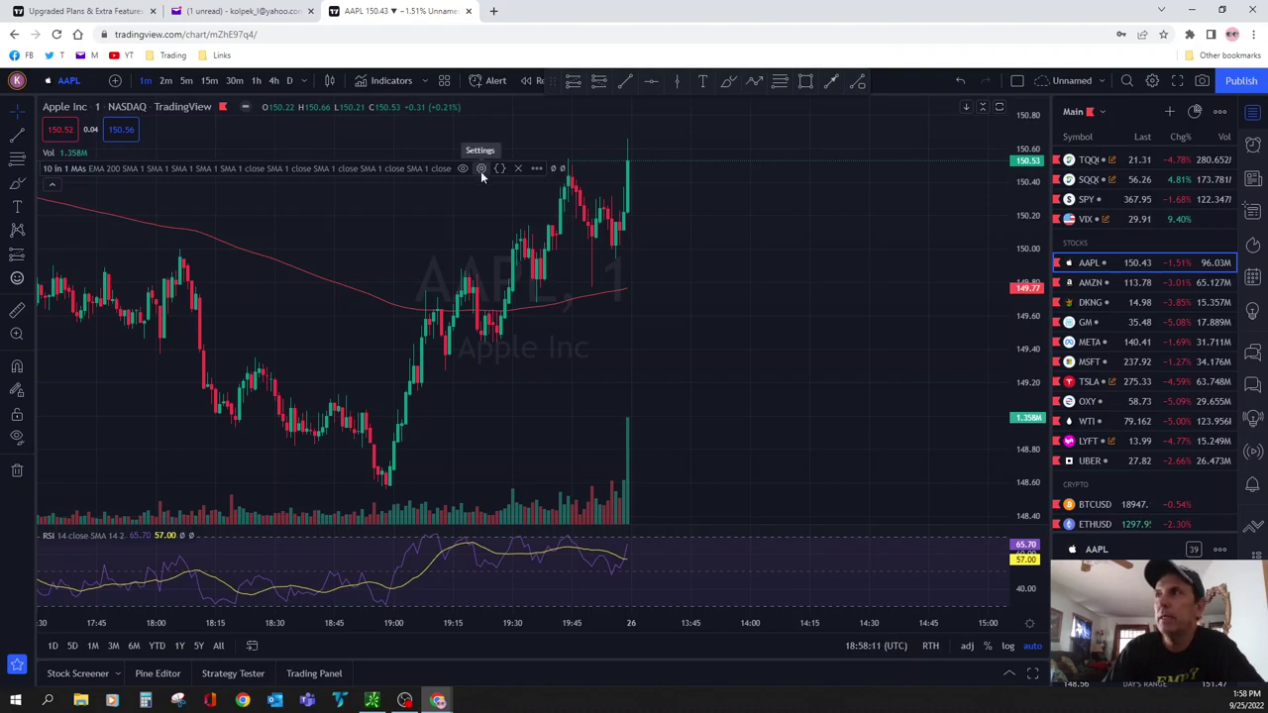
click(480, 170)
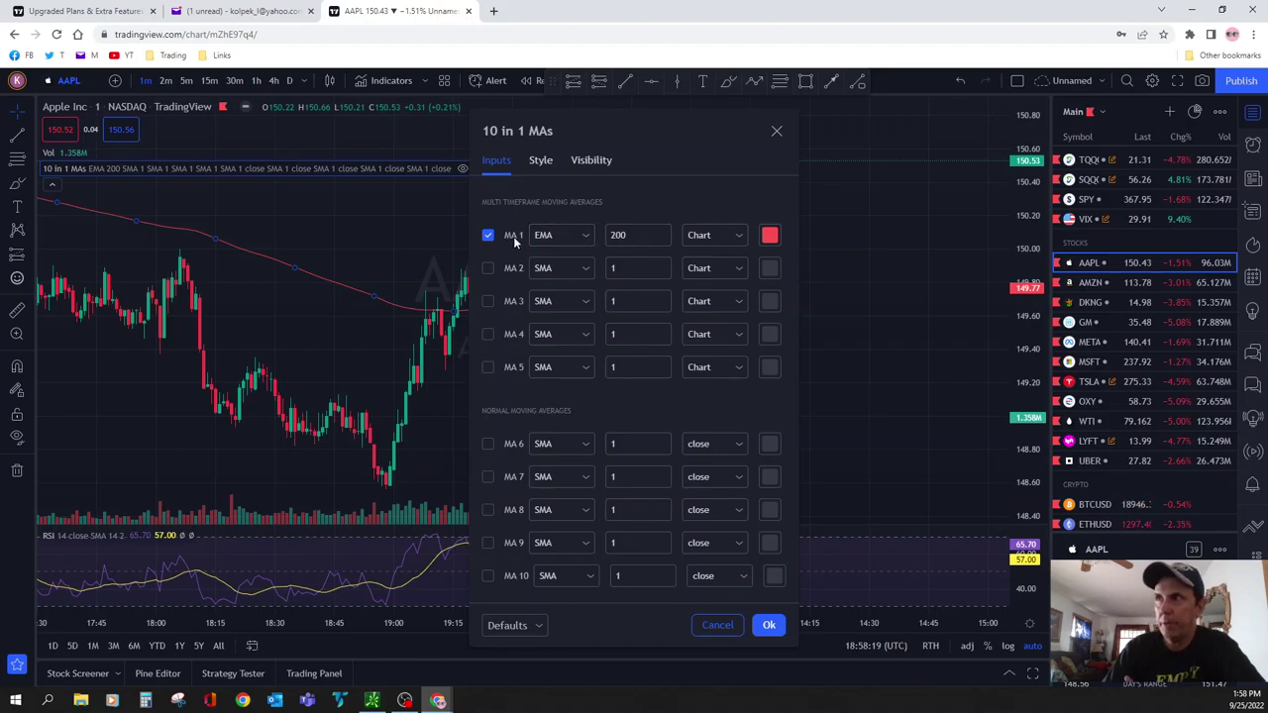
Step: Change MA 1 from a 200 EMA to a red SMA 180
click(584, 238)
click(548, 282)
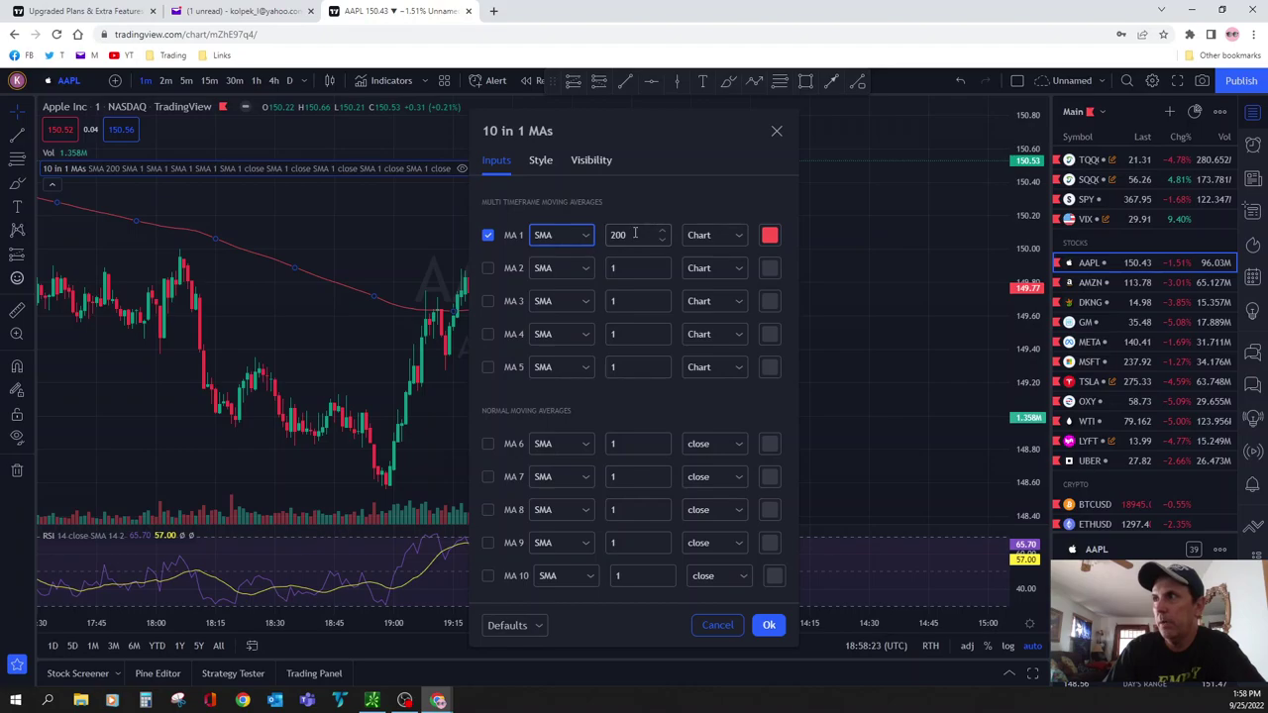
click(609, 234)
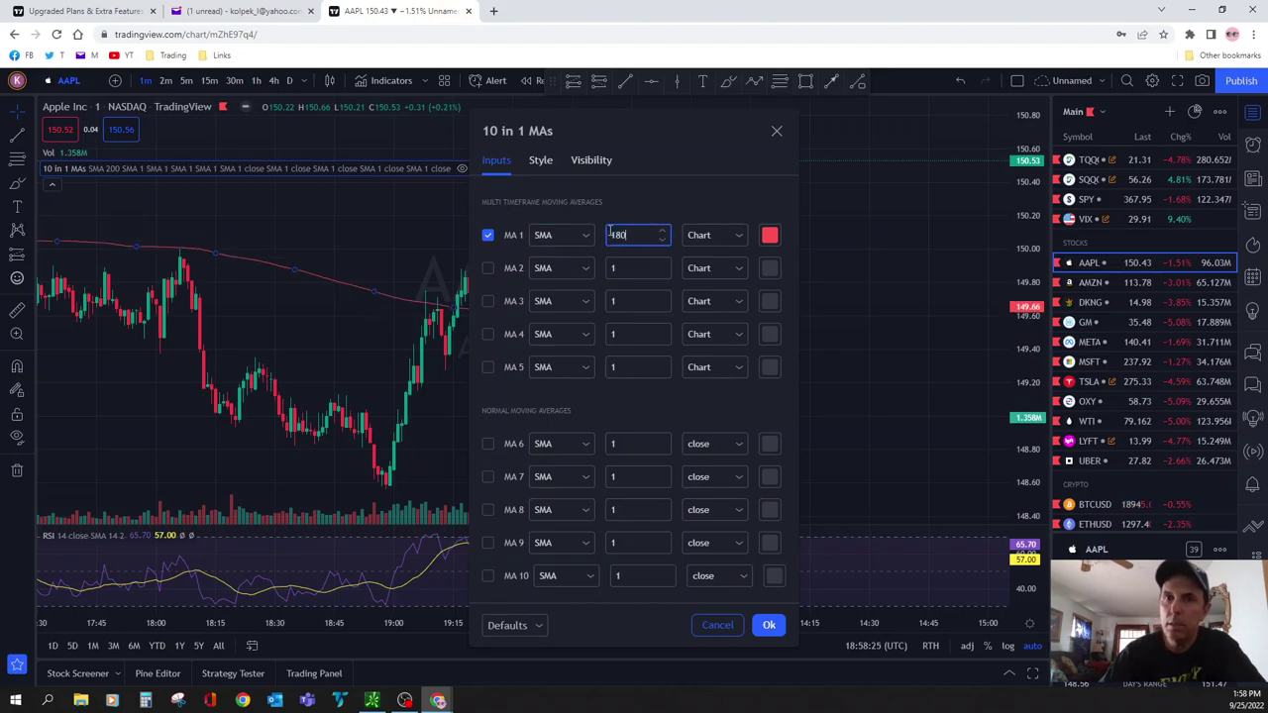
click(769, 236)
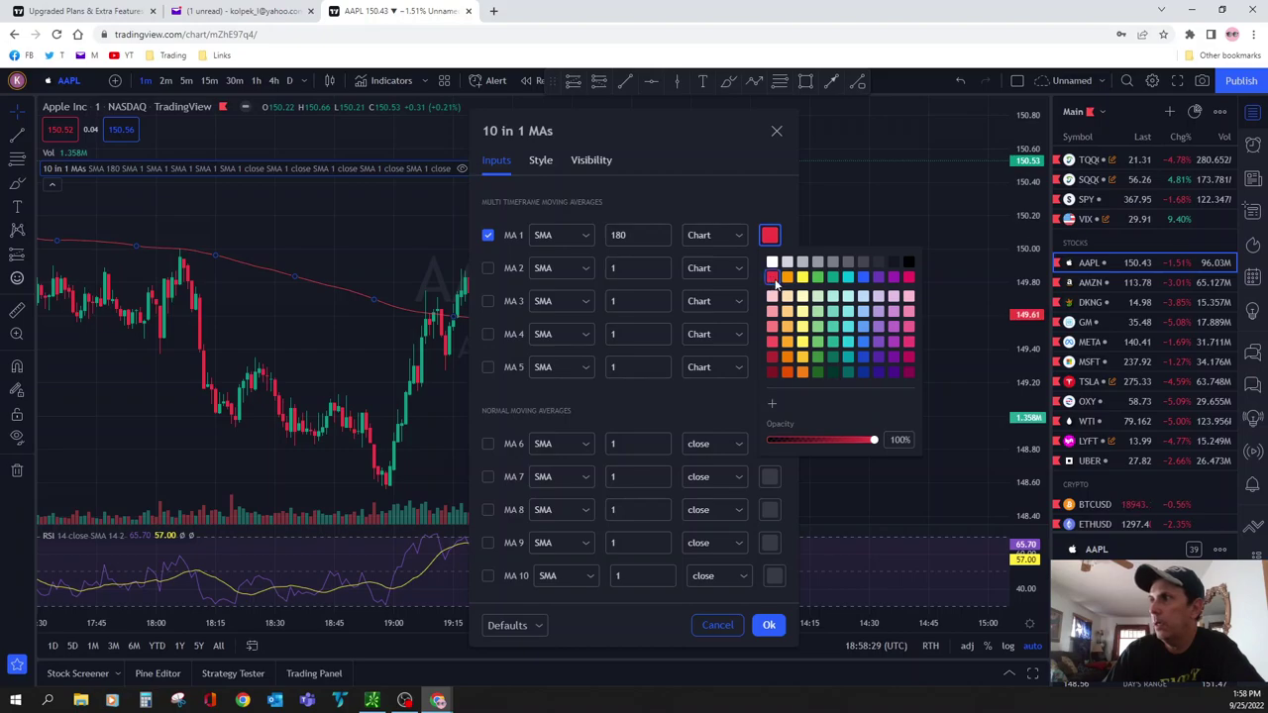
Step: Enable MA 2 as a teal SMA 50 and MA 3 as a yellow SMA 10, then apply
click(487, 268)
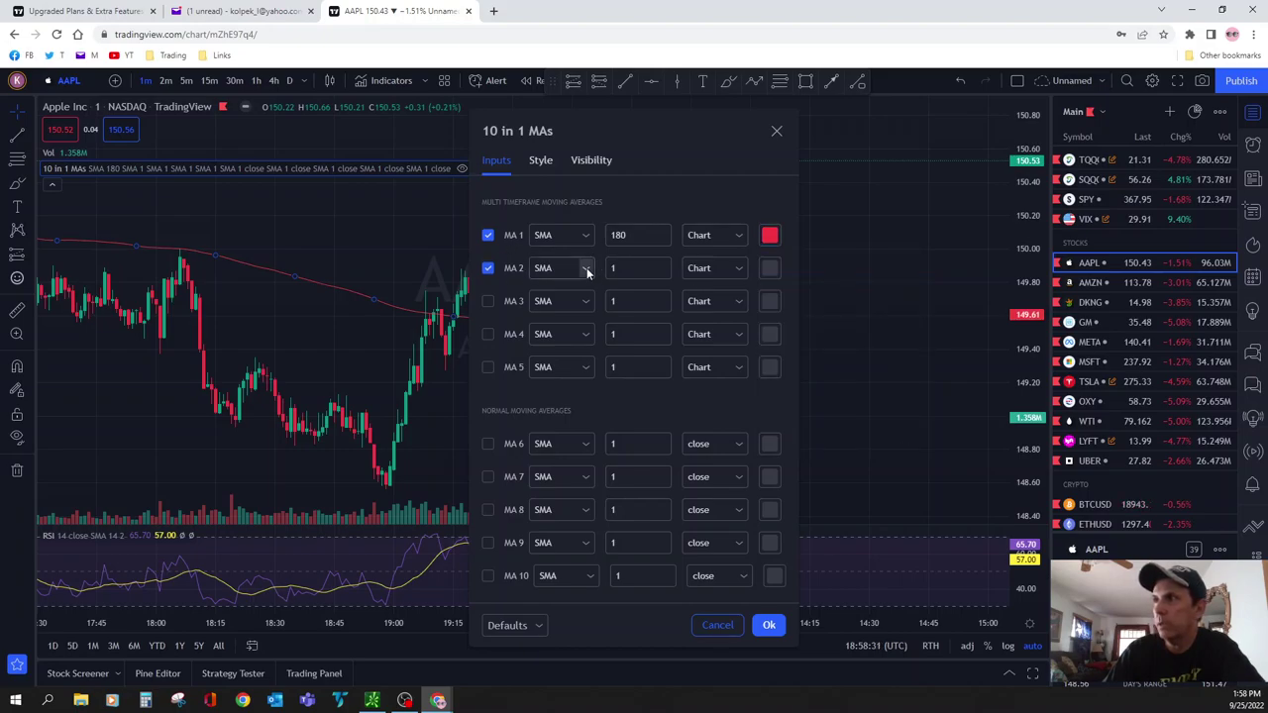
click(587, 268)
click(622, 266)
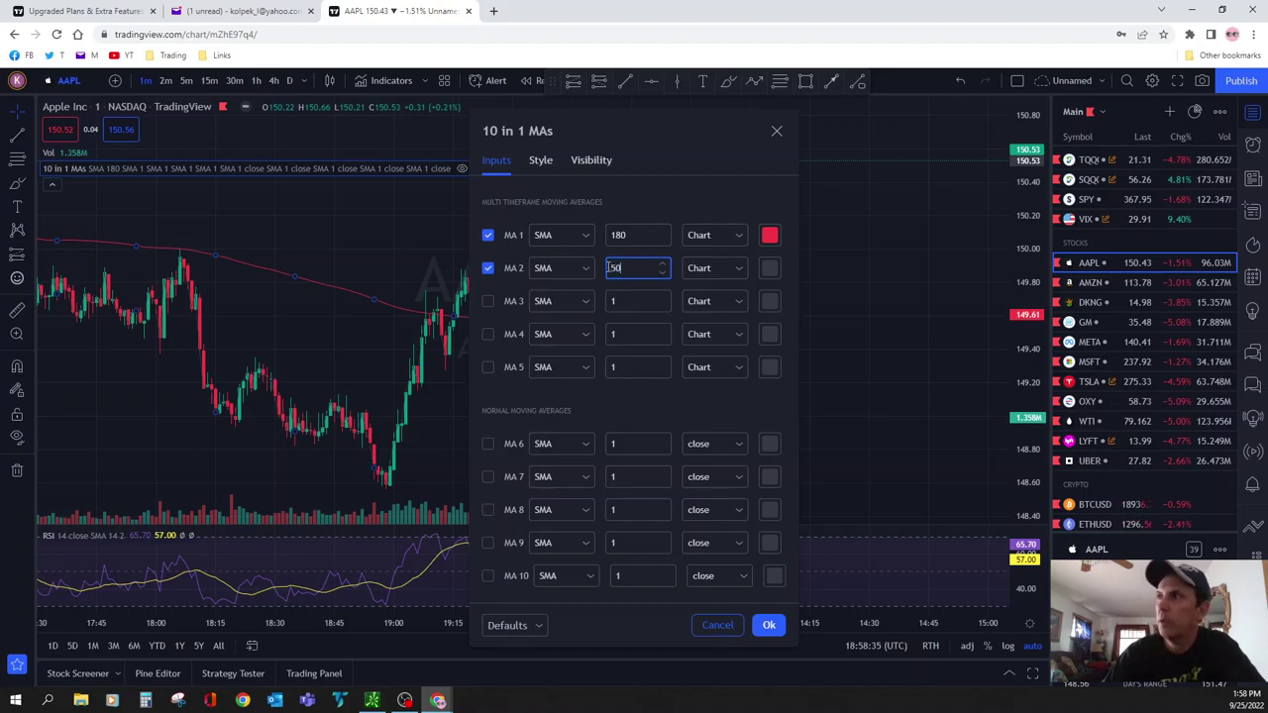
click(770, 269)
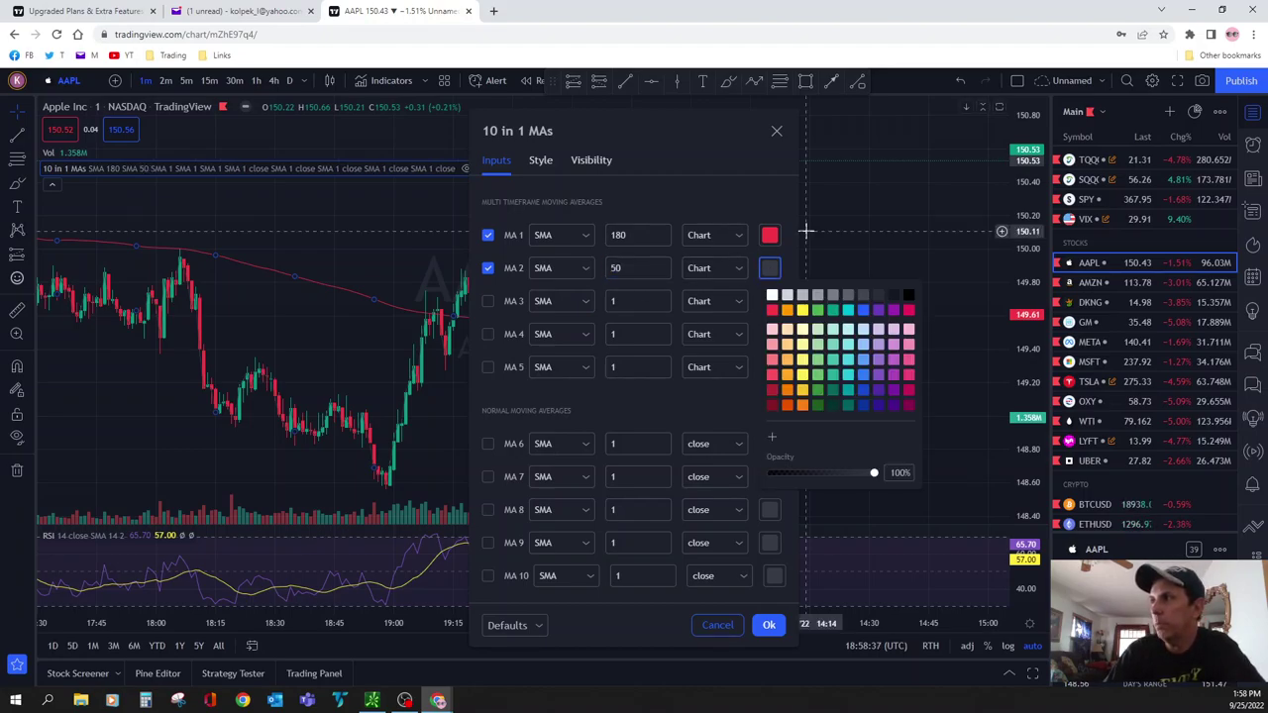
click(488, 301)
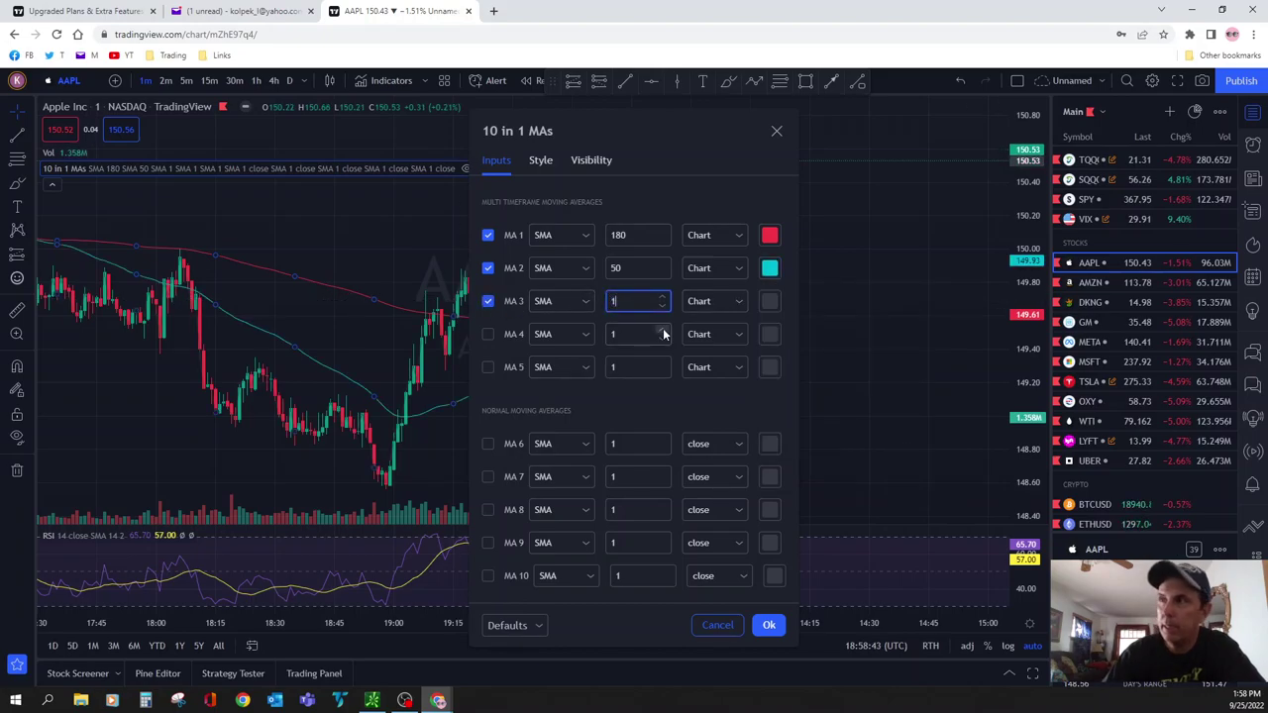
click(770, 301)
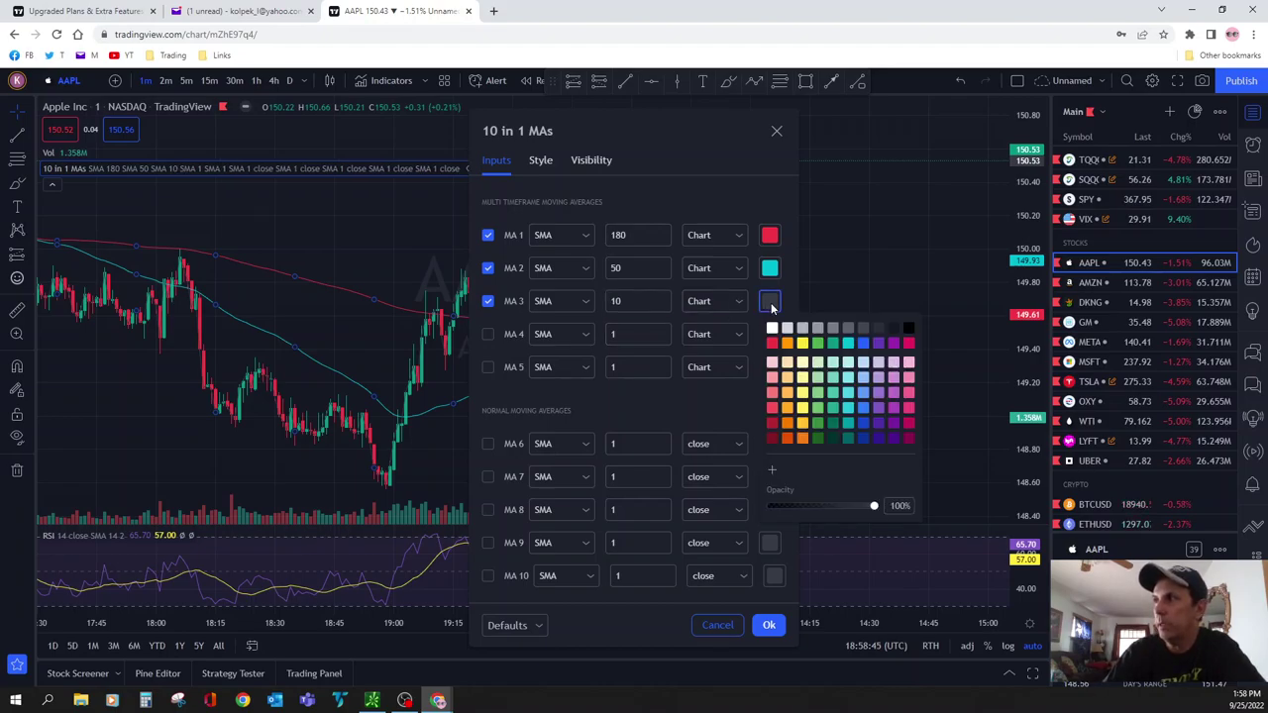
click(805, 344)
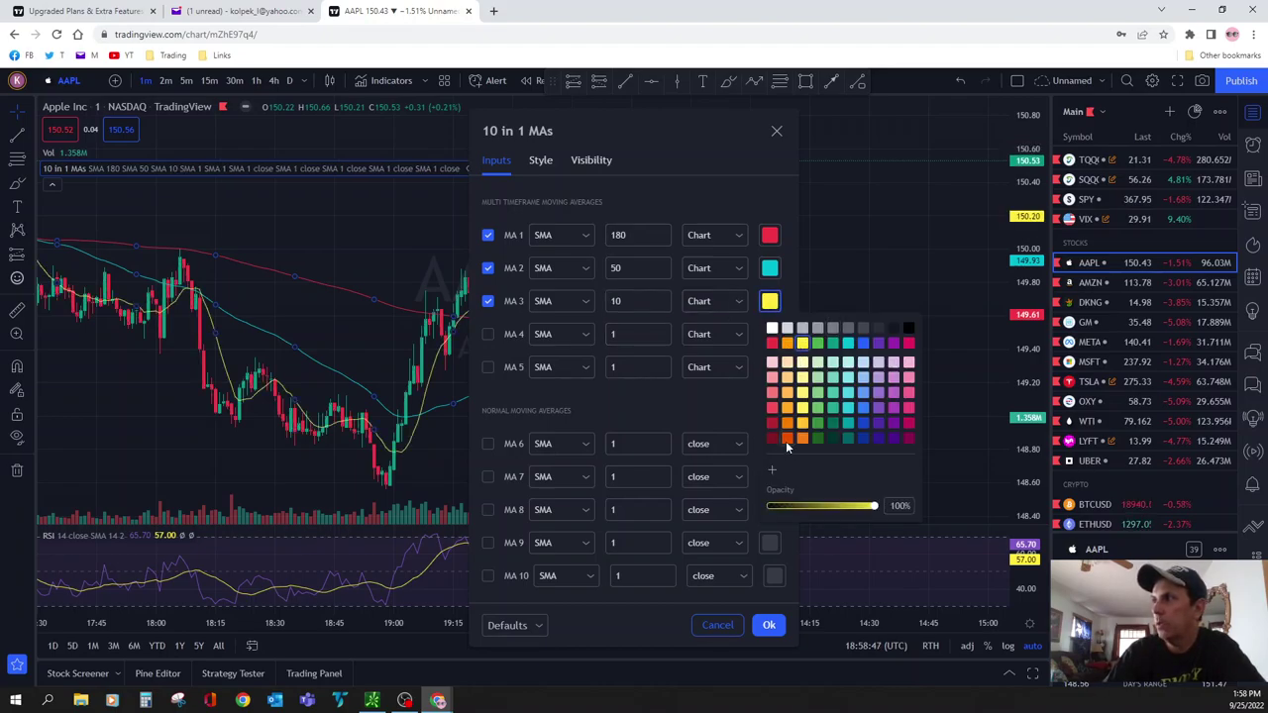
click(769, 627)
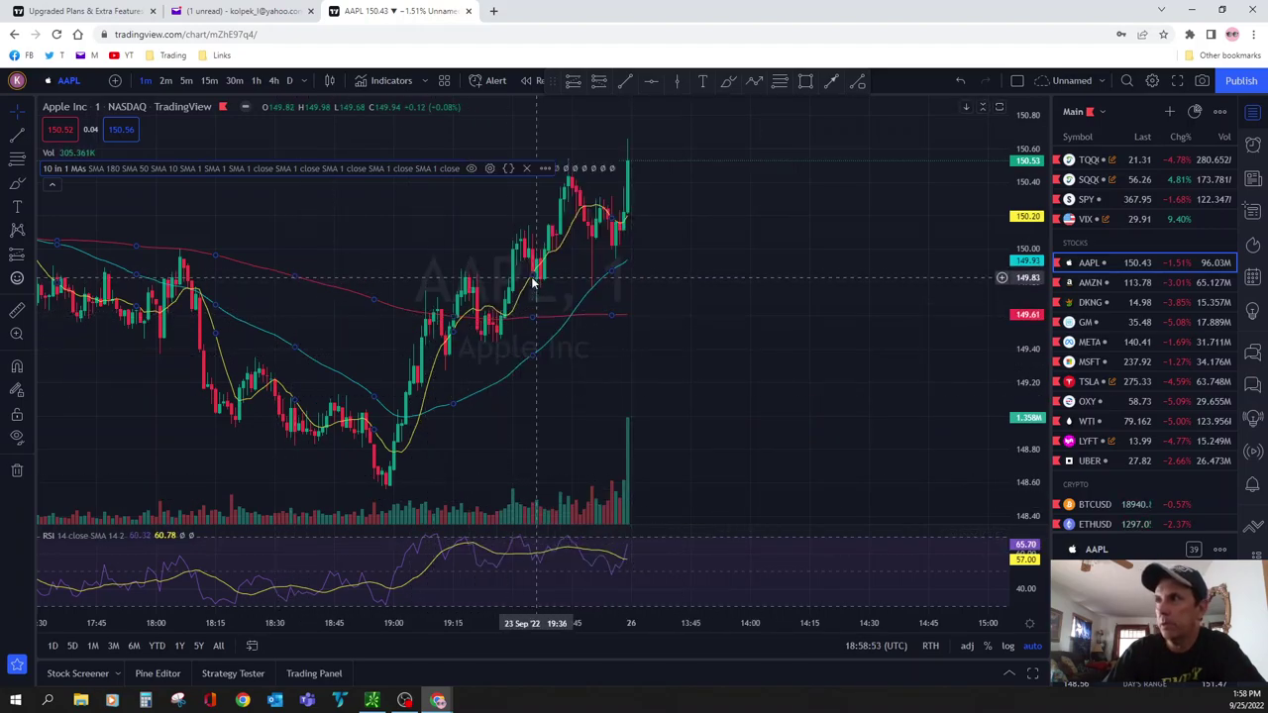
Step: Give the MA 1 line a thicker style in the 10 in 1 MAs Style settings
double_click(352, 298)
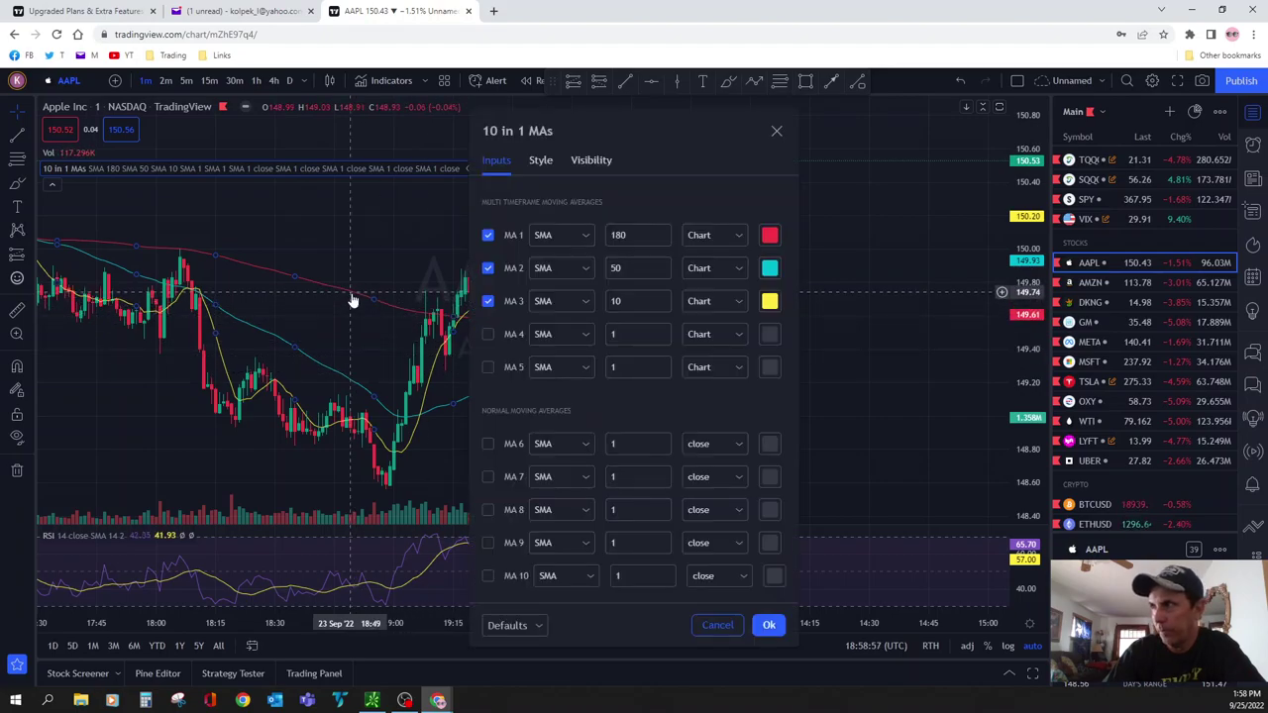
click(540, 161)
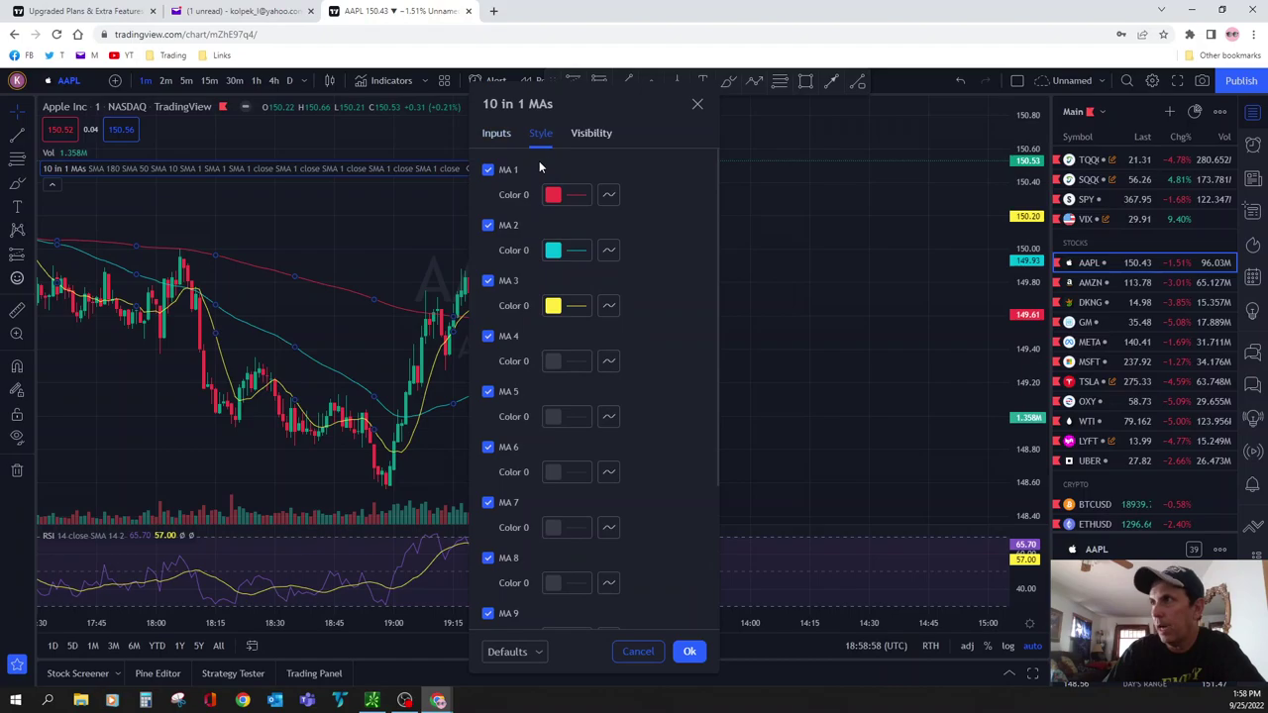
click(582, 197)
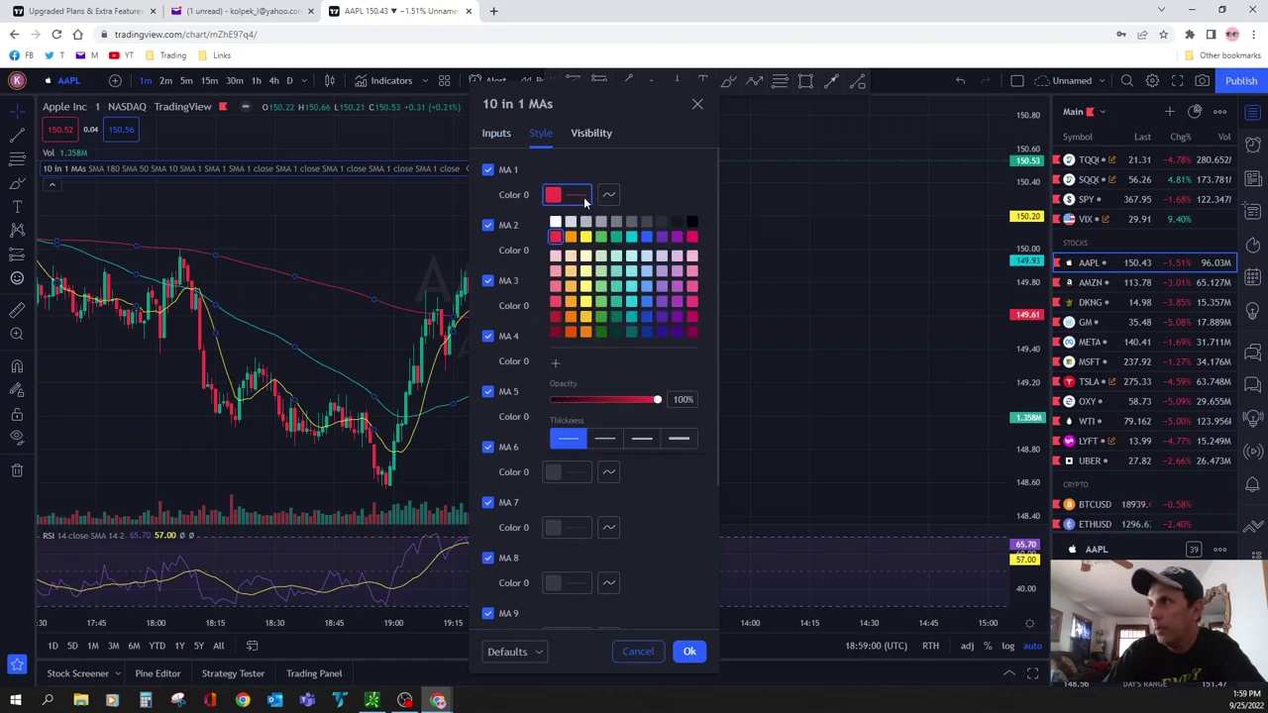
click(605, 442)
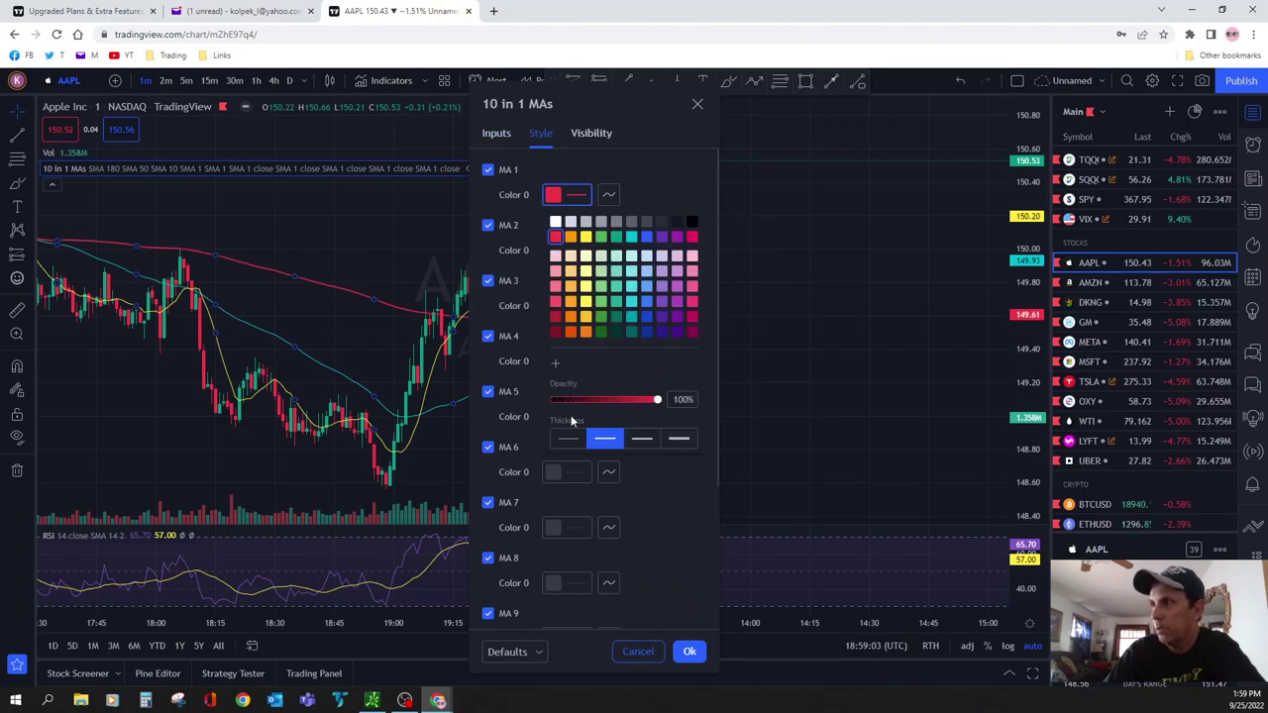
click(681, 655)
click(687, 652)
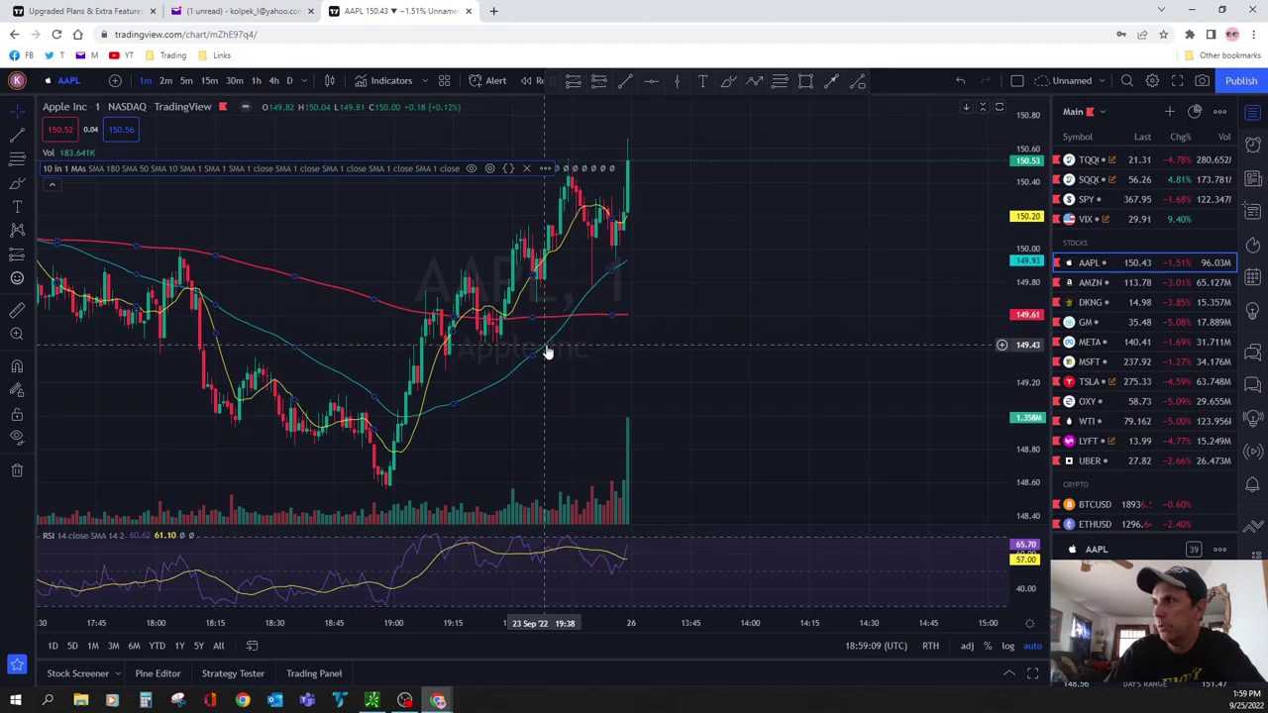
Step: Thicken the teal MA 2 line and maximize the price pane over the RSI pane
double_click(547, 350)
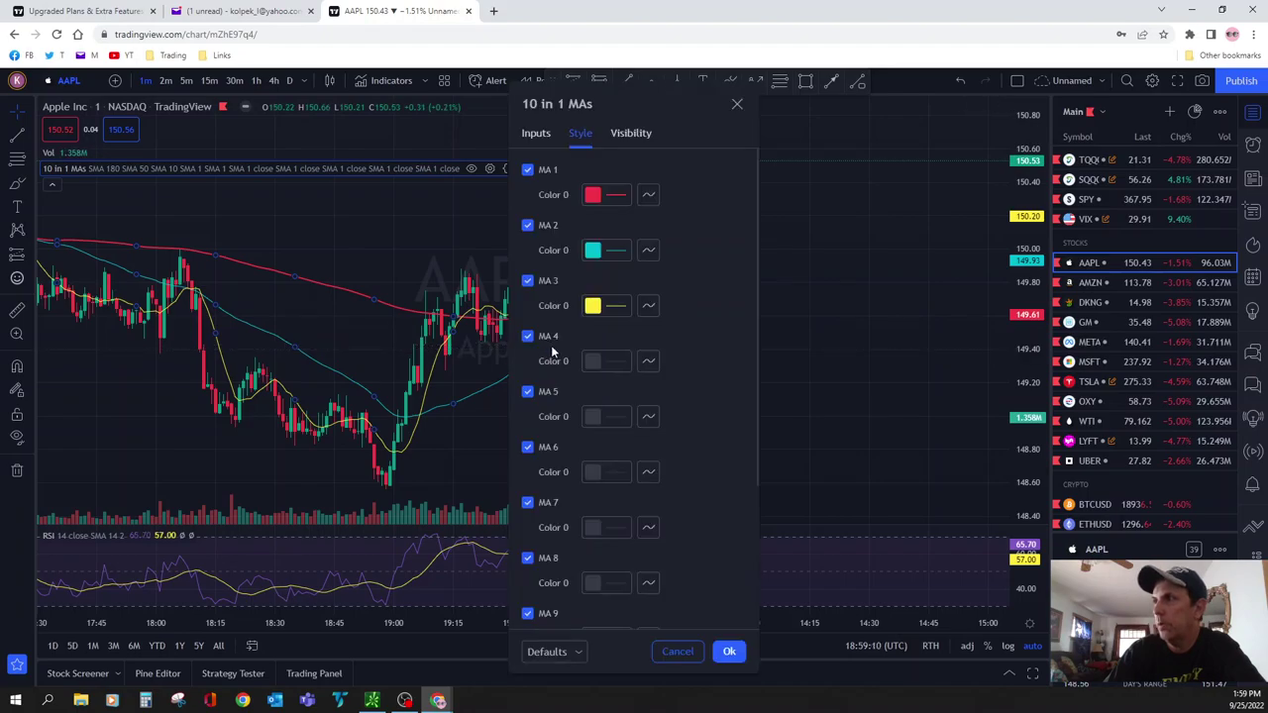
click(614, 252)
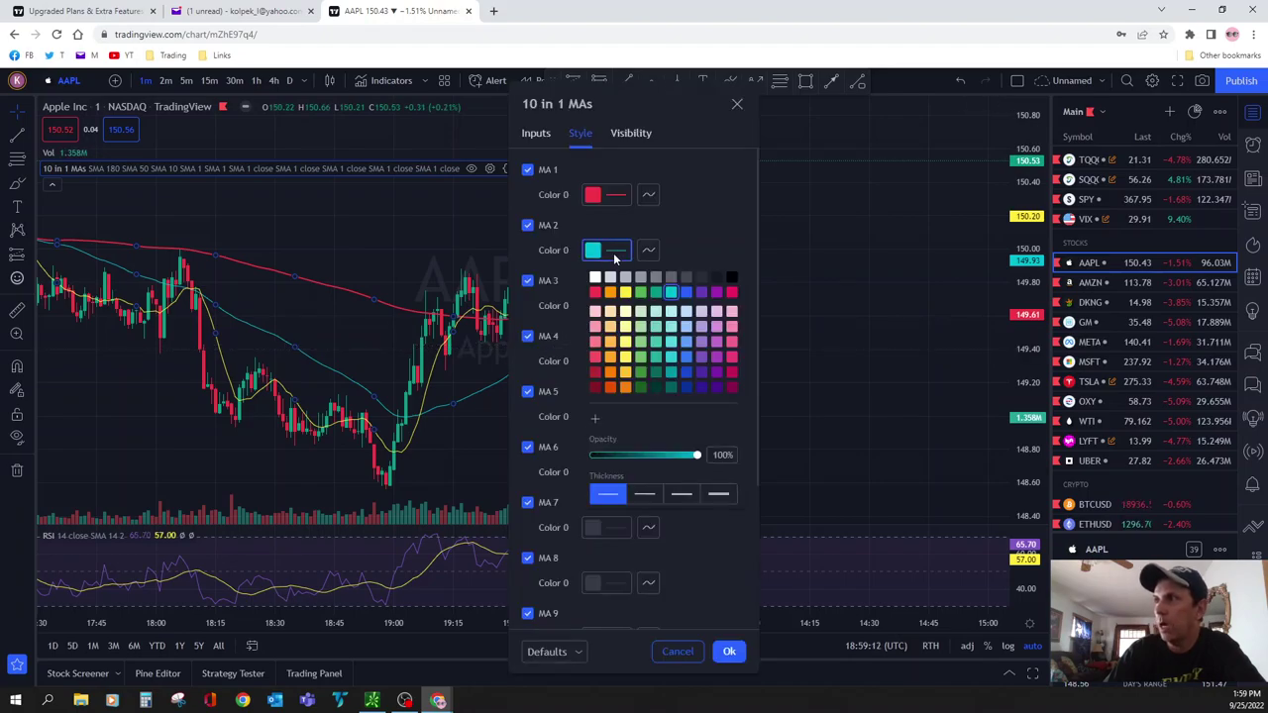
click(644, 495)
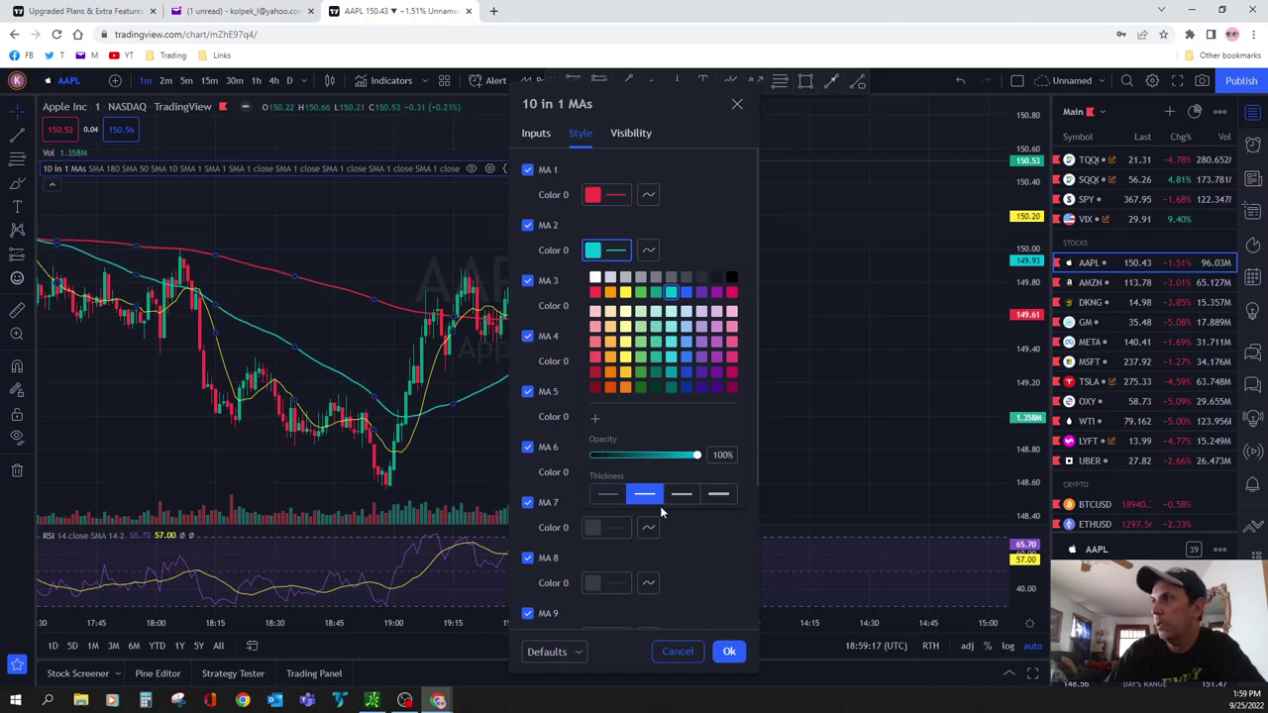
click(729, 652)
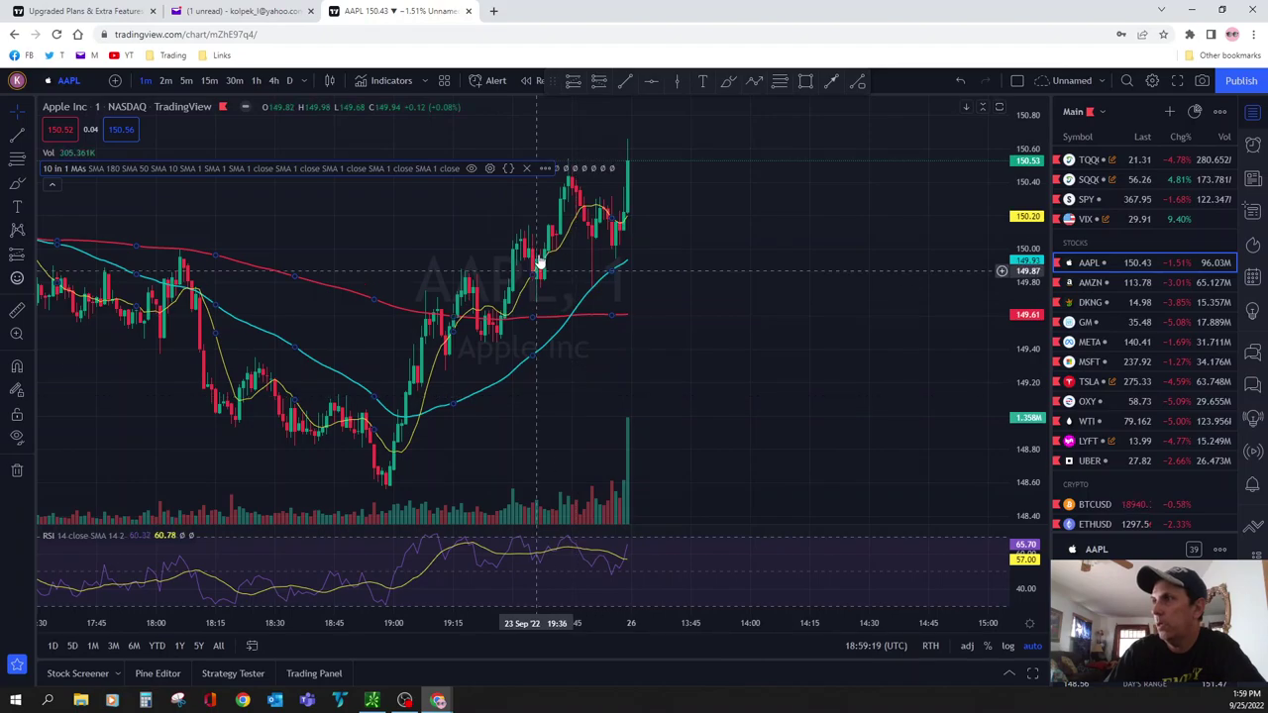
double_click(523, 291)
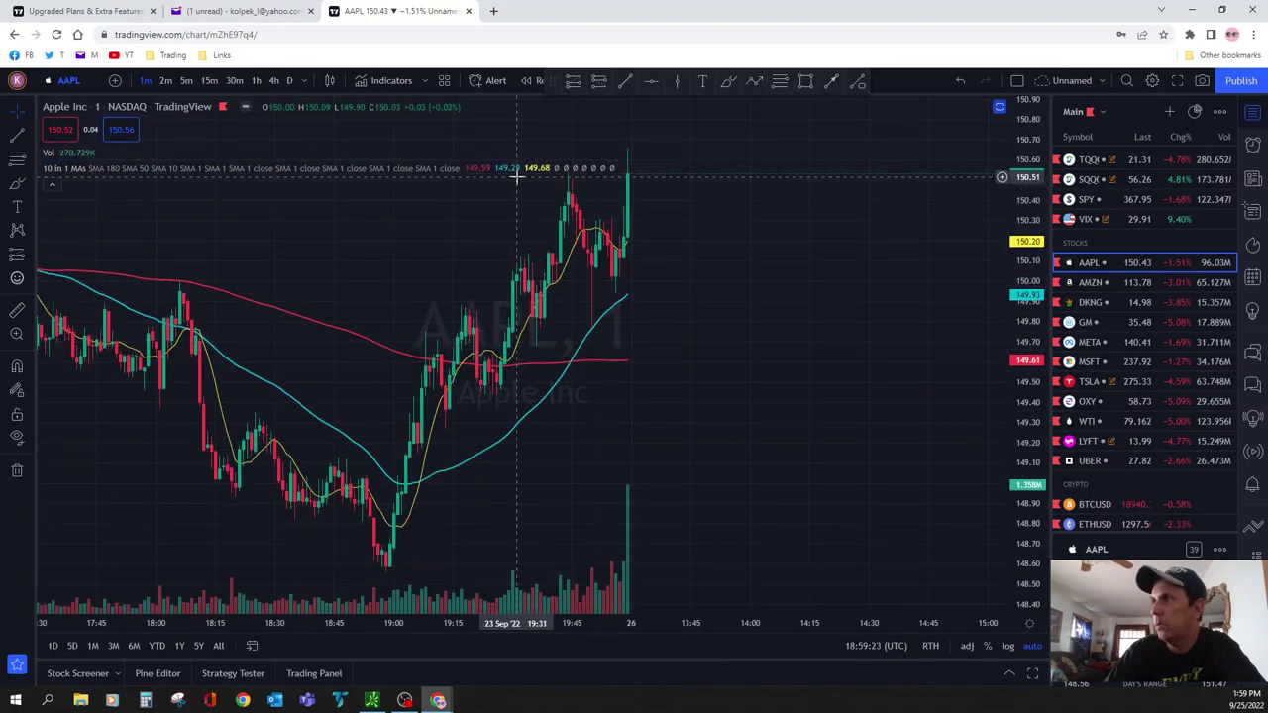
Step: Set the yellow MA 3 line to the second thickness
click(488, 170)
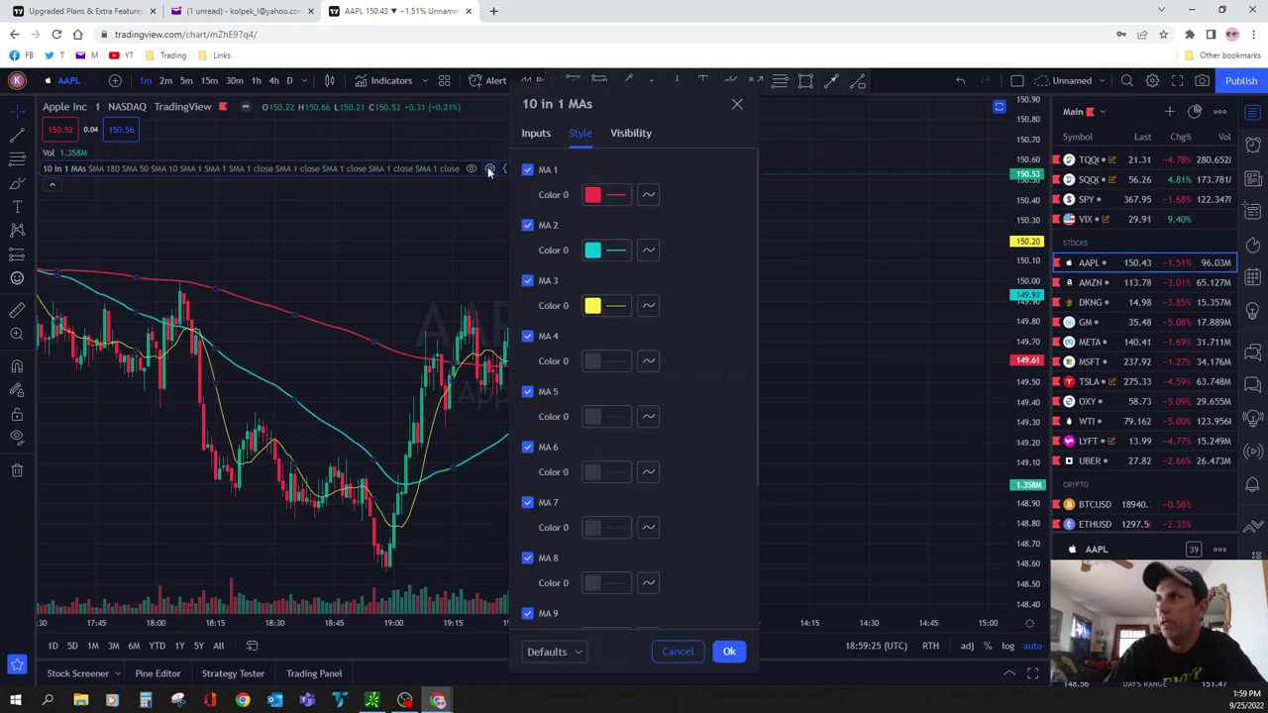
click(614, 307)
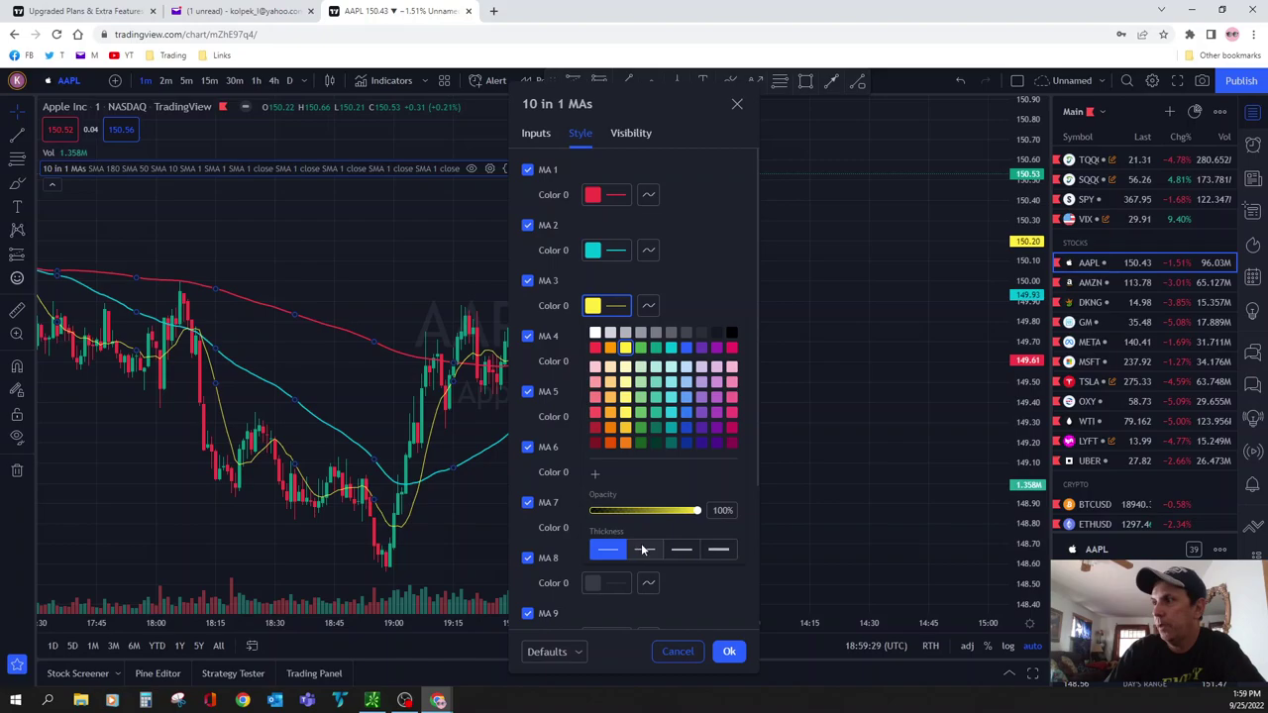
click(643, 548)
click(728, 651)
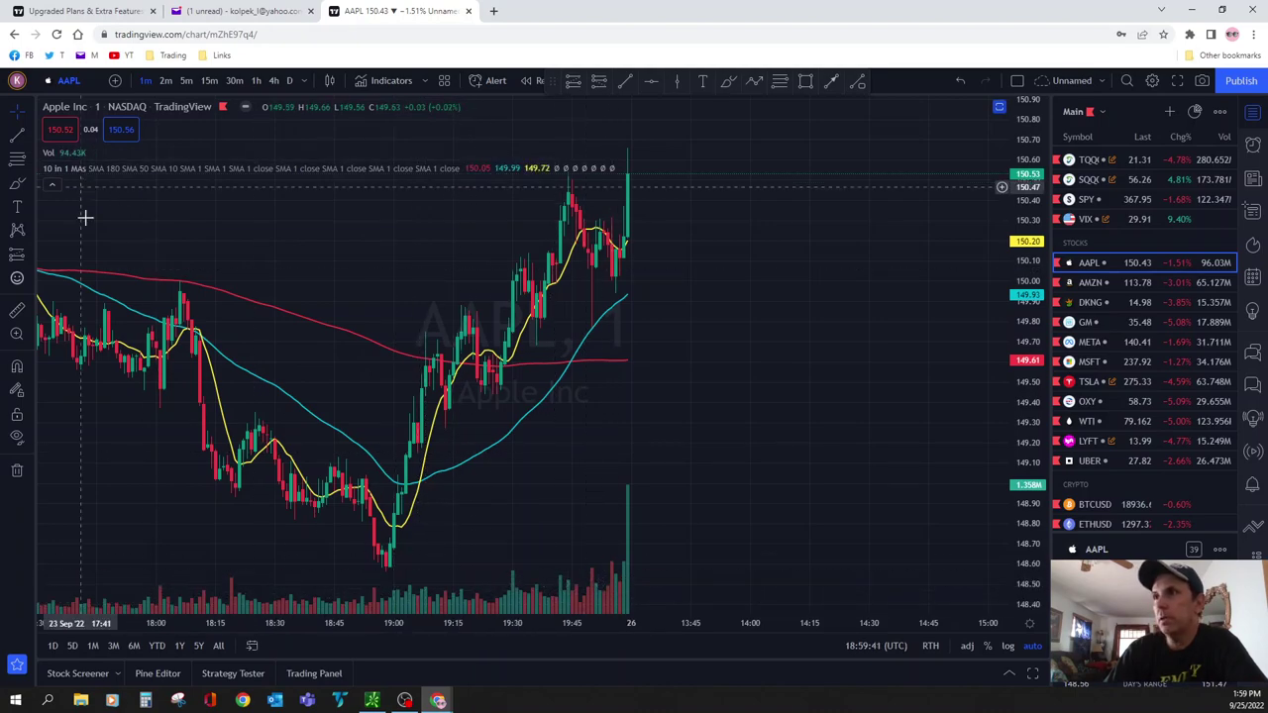
double_click(159, 509)
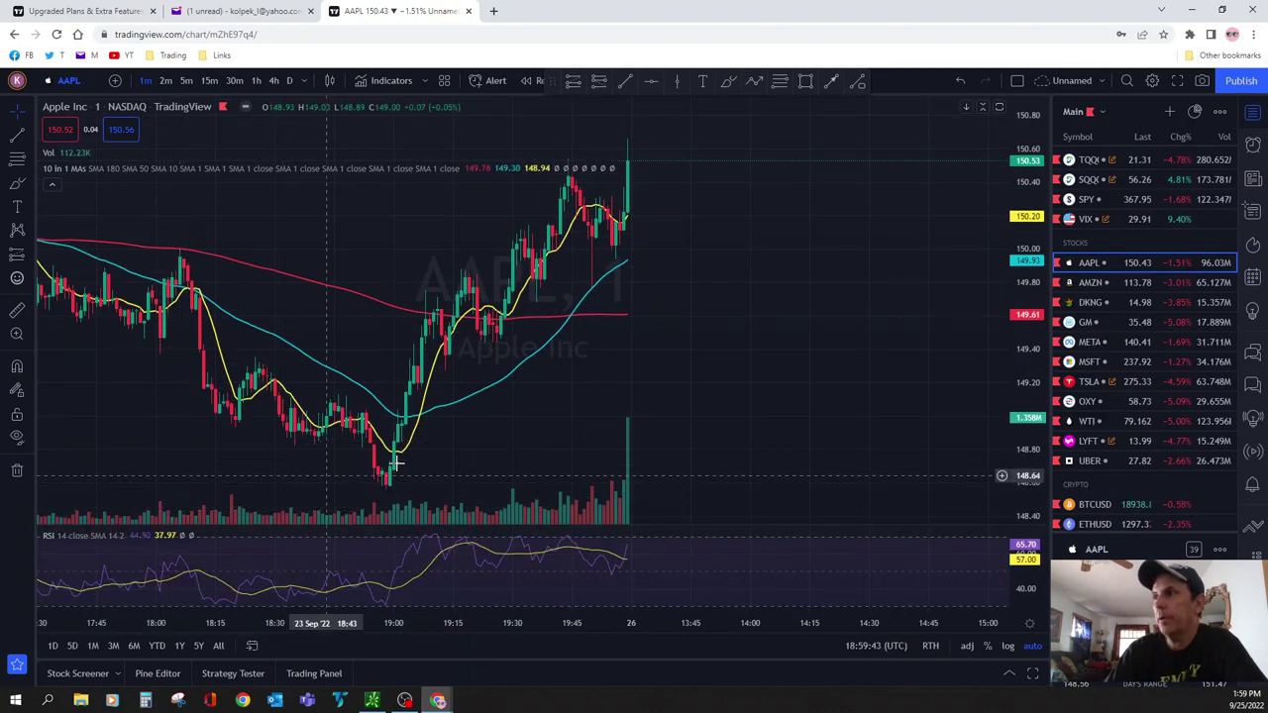
double_click(718, 349)
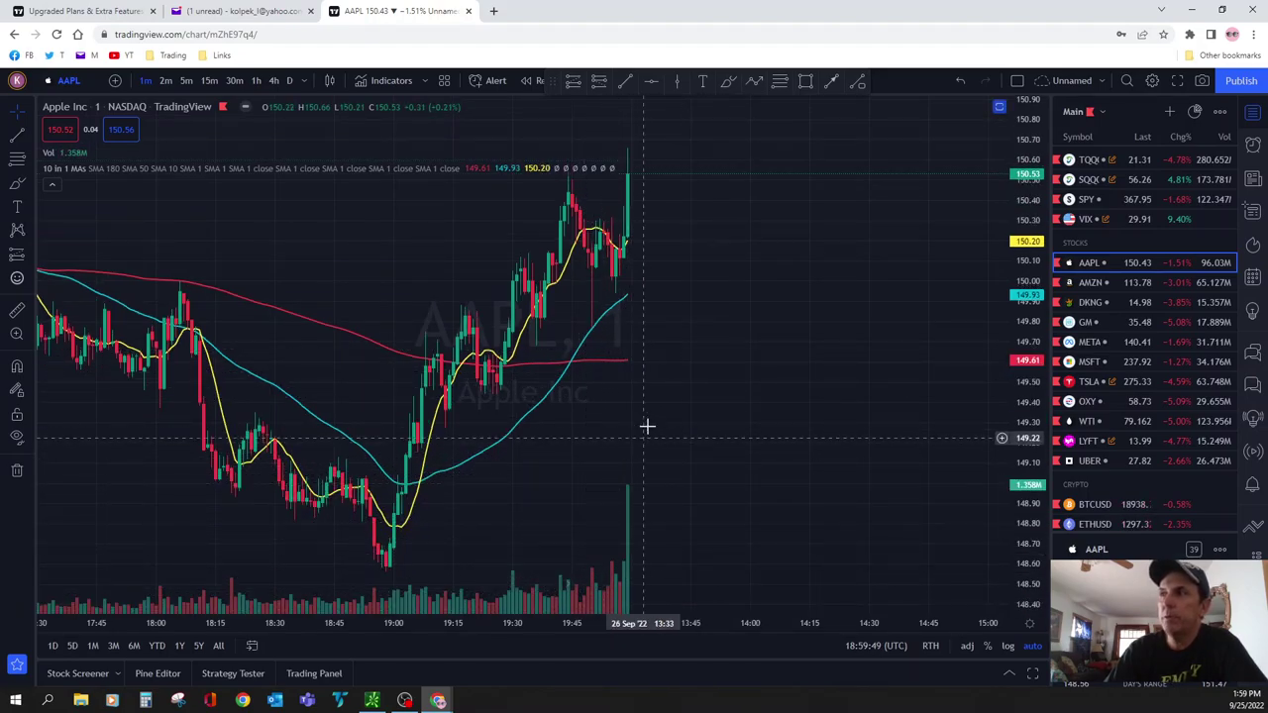
double_click(735, 275)
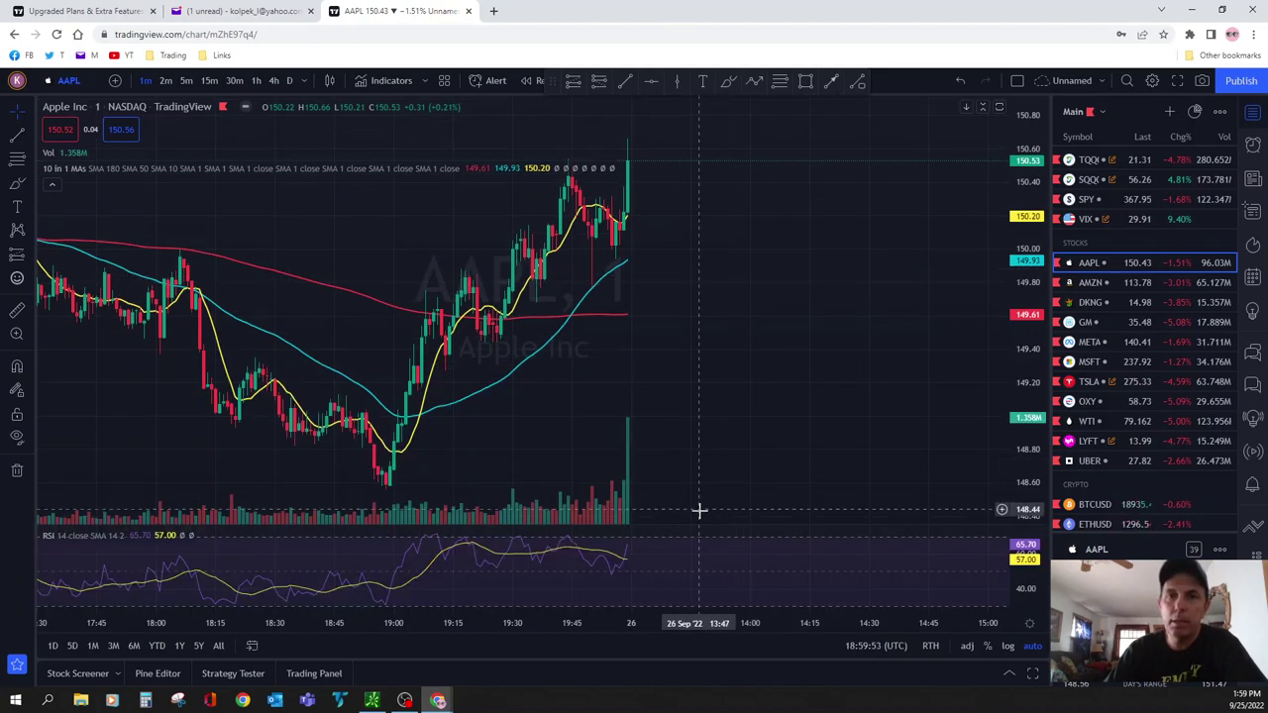
drag(702, 396, 807, 311)
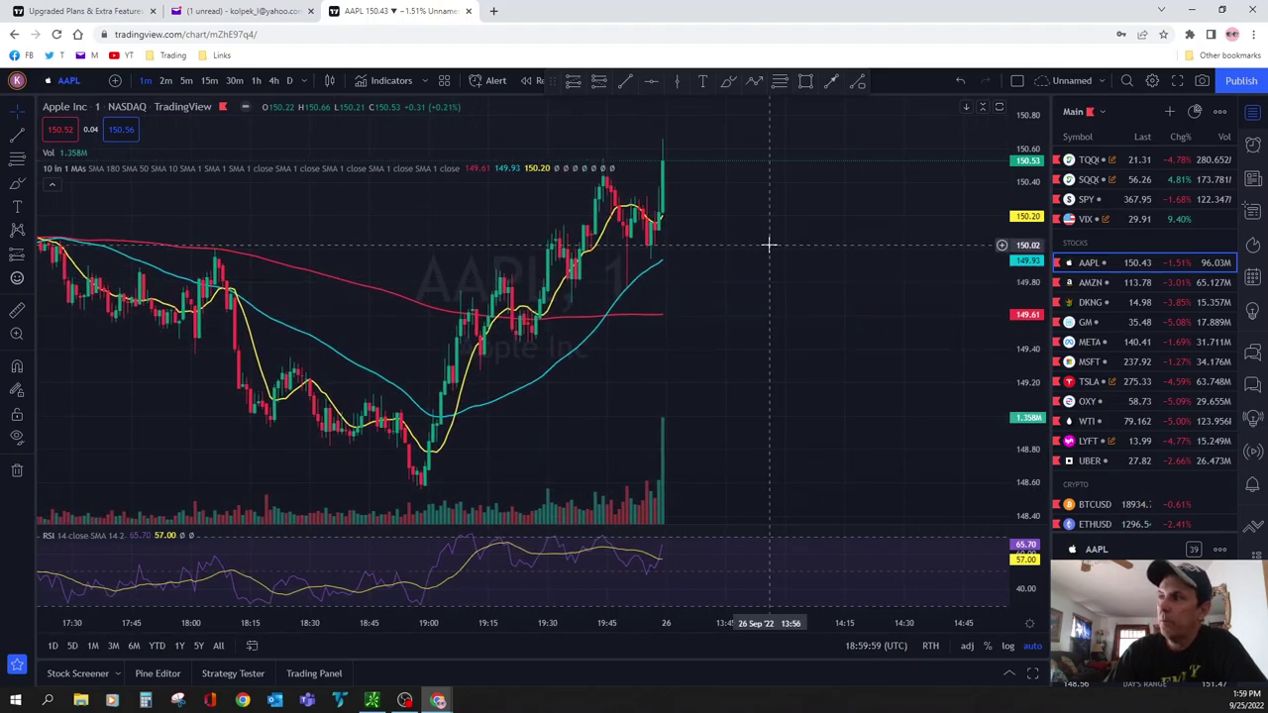
drag(819, 331, 694, 350)
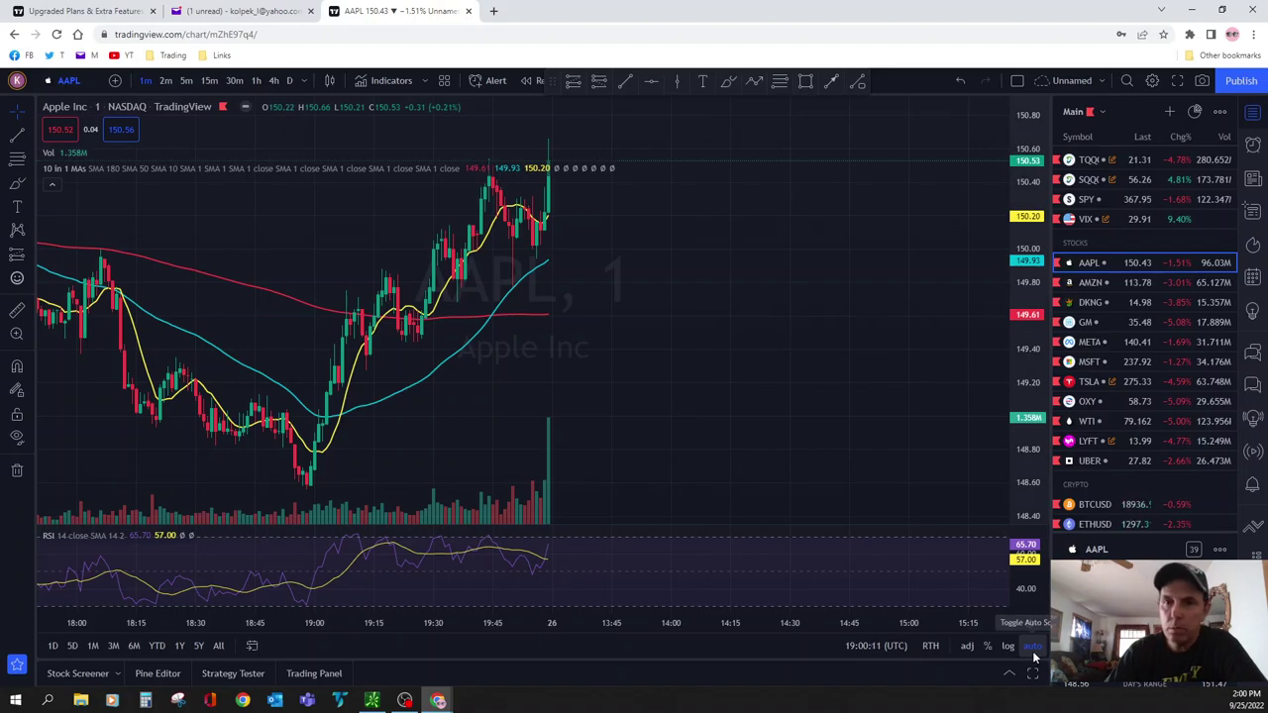
drag(748, 310, 657, 305)
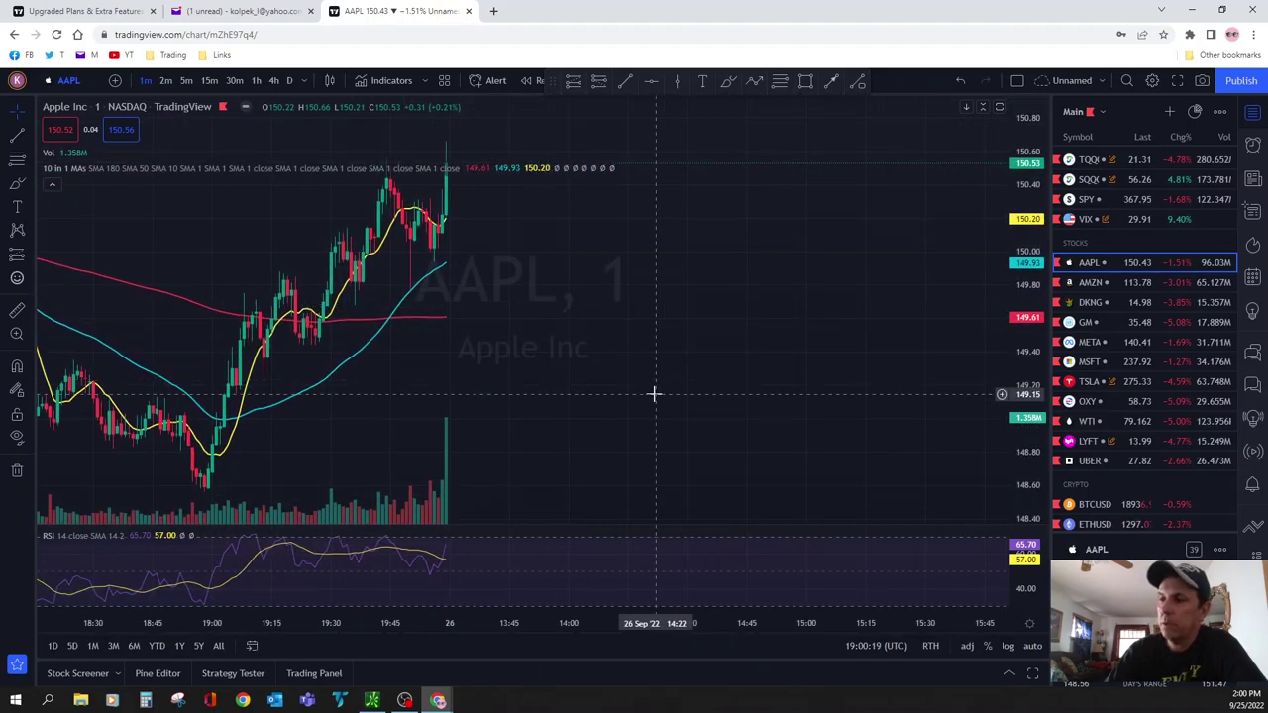
scroll(674, 358, down, 4)
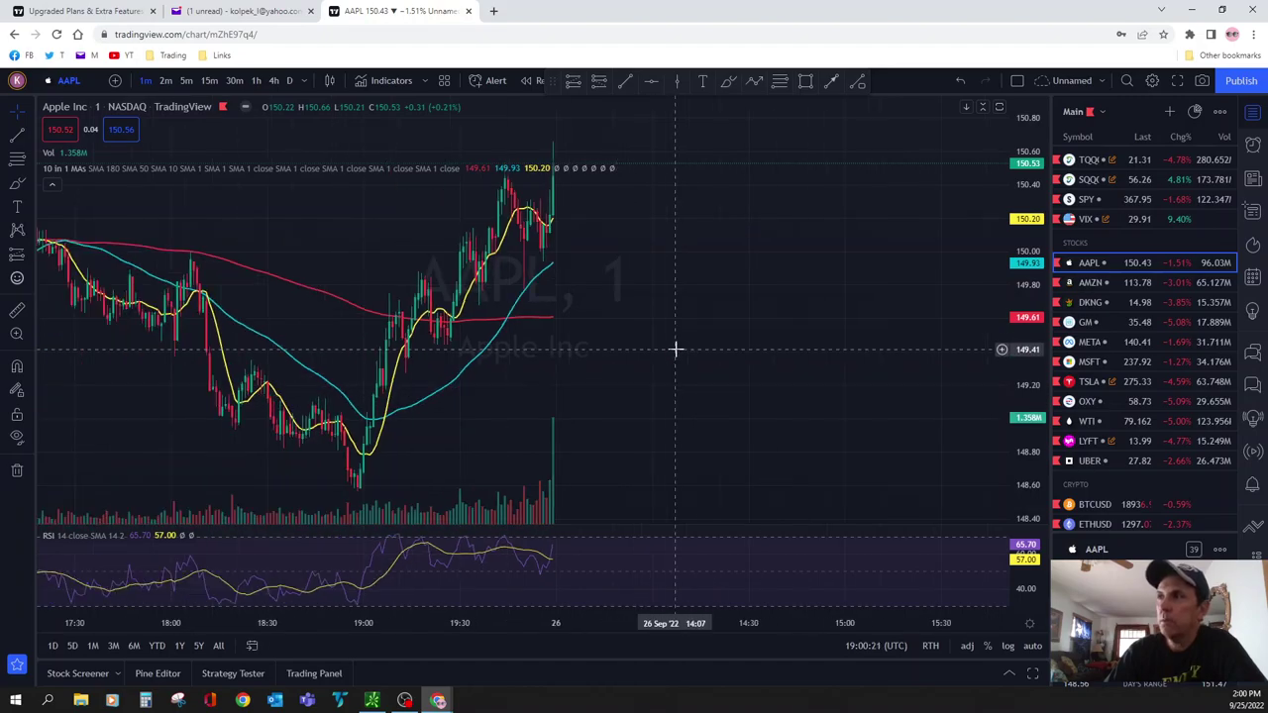
scroll(677, 353, up, 5)
scroll(676, 354, down, 3)
scroll(675, 357, up, 4)
drag(631, 367, 866, 362)
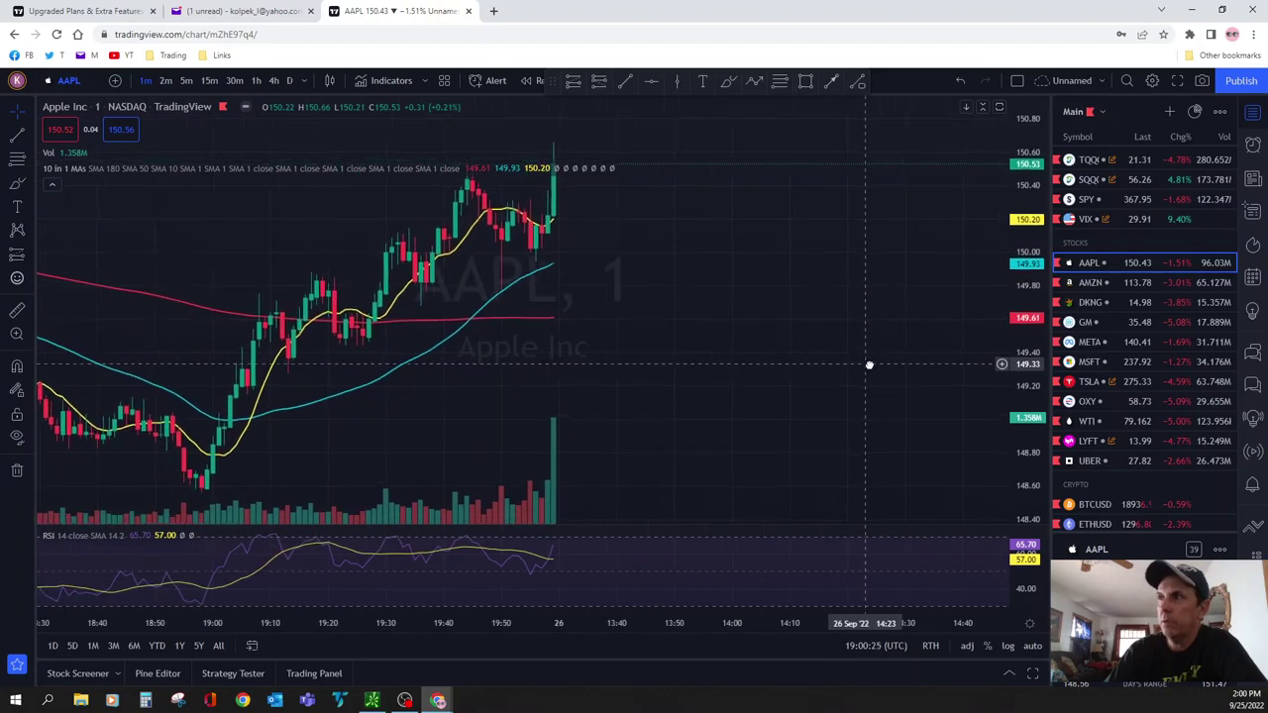
drag(578, 343, 826, 346)
scroll(826, 344, up, 2)
scroll(826, 344, up, 2)
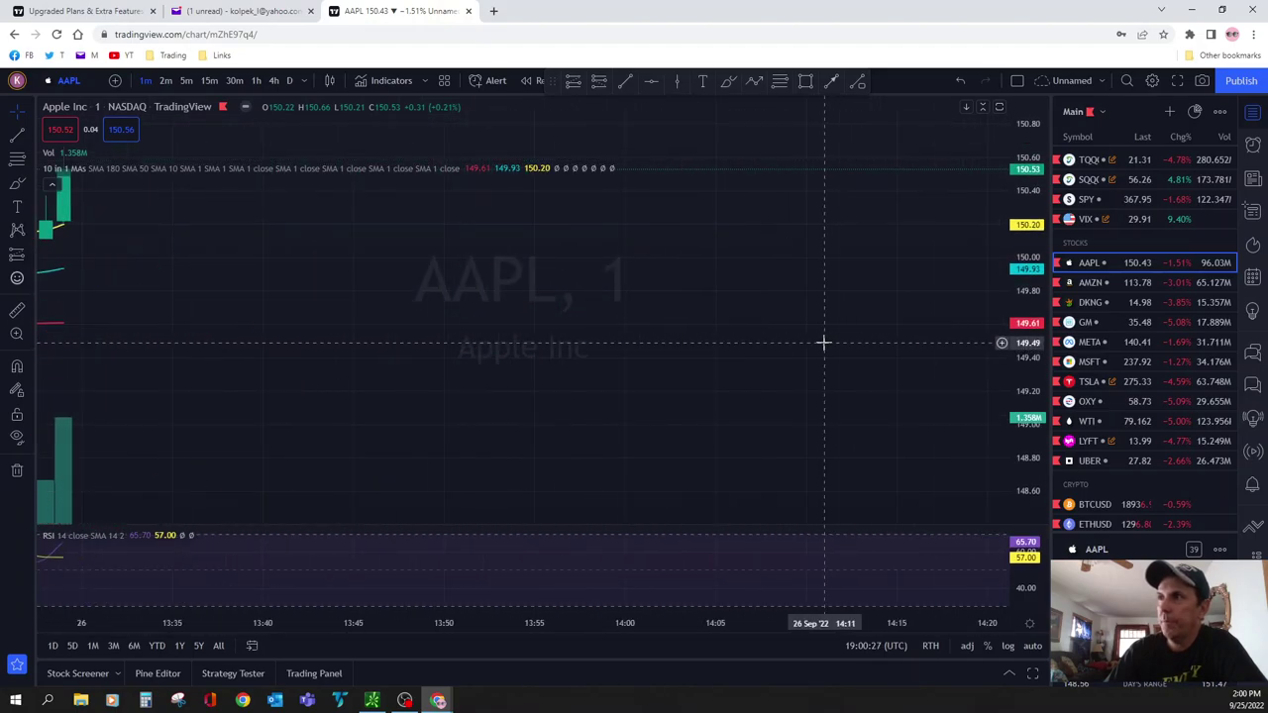
scroll(804, 360, down, 5)
scroll(866, 354, up, 6)
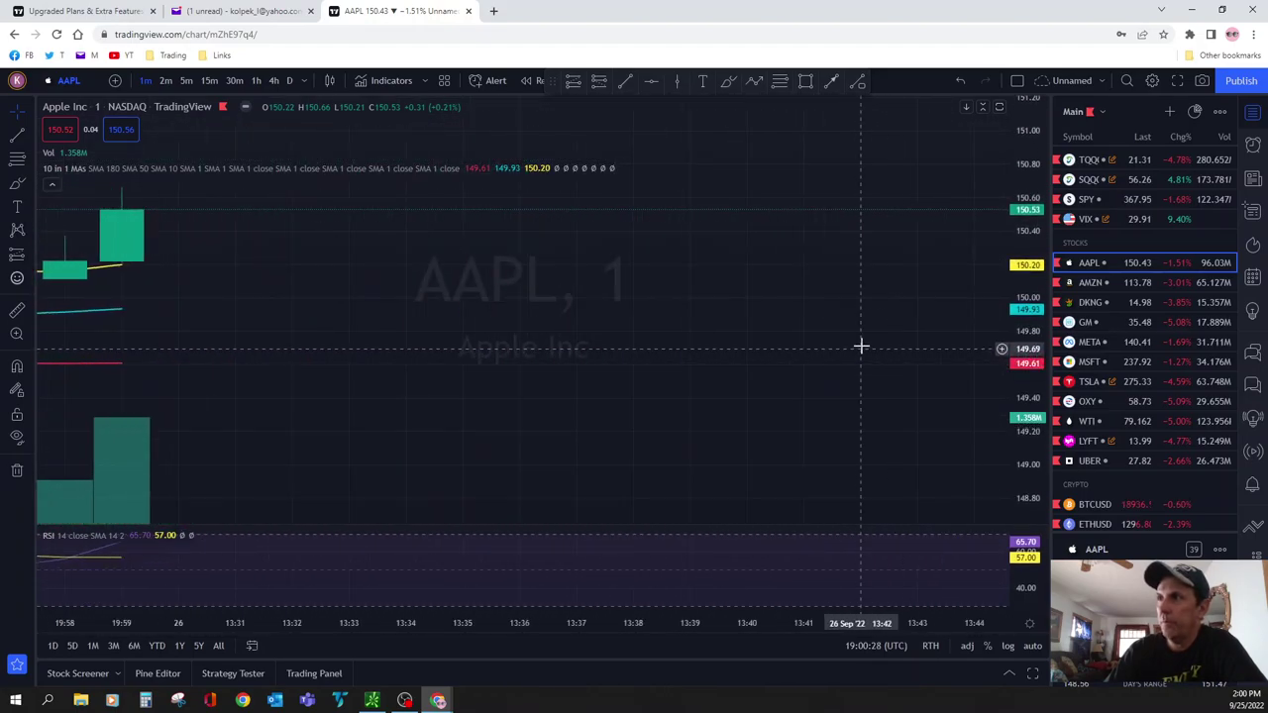
drag(361, 350, 948, 377)
drag(376, 399, 731, 350)
scroll(731, 350, down, 6)
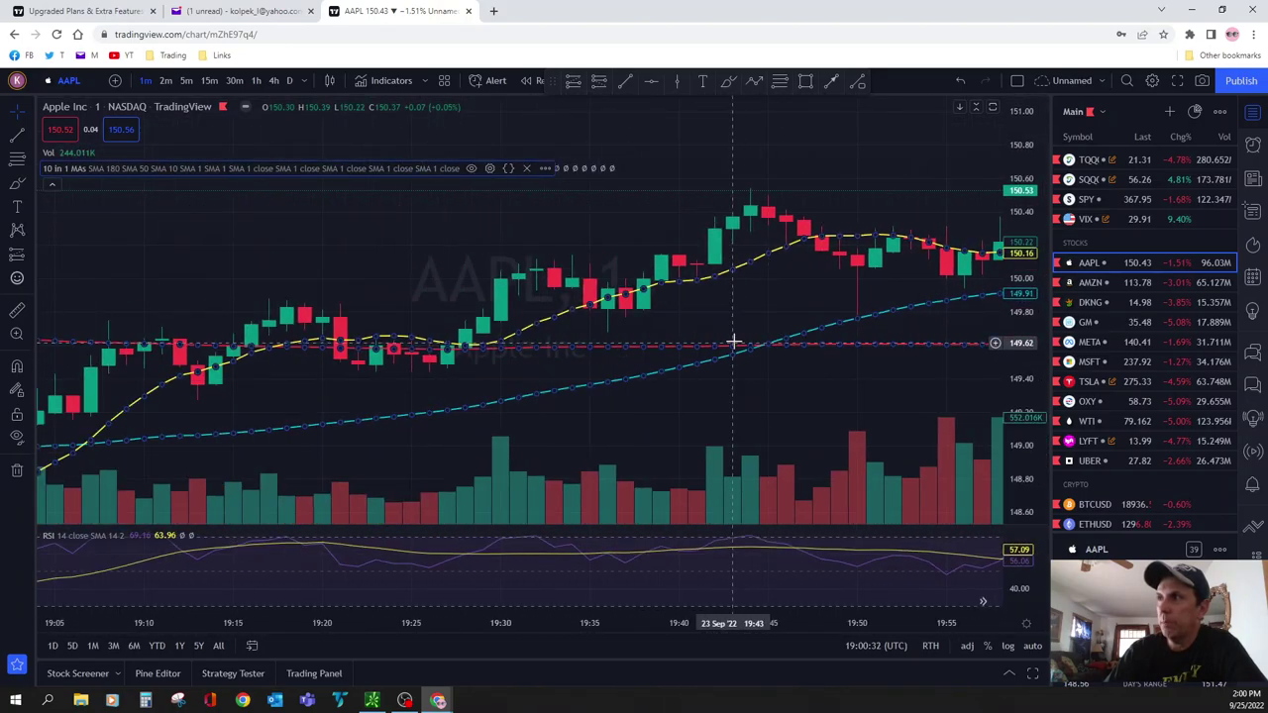
drag(770, 392, 334, 371)
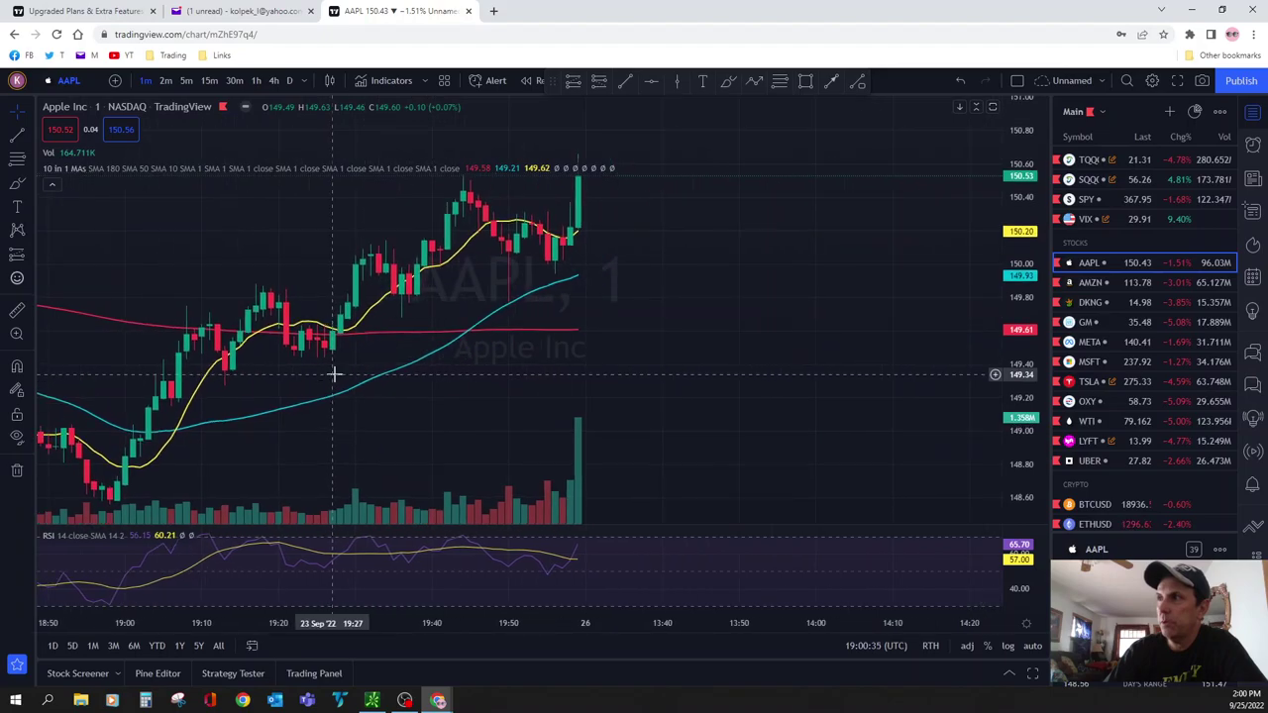
drag(1020, 196, 1018, 247)
scroll(1019, 248, up, 5)
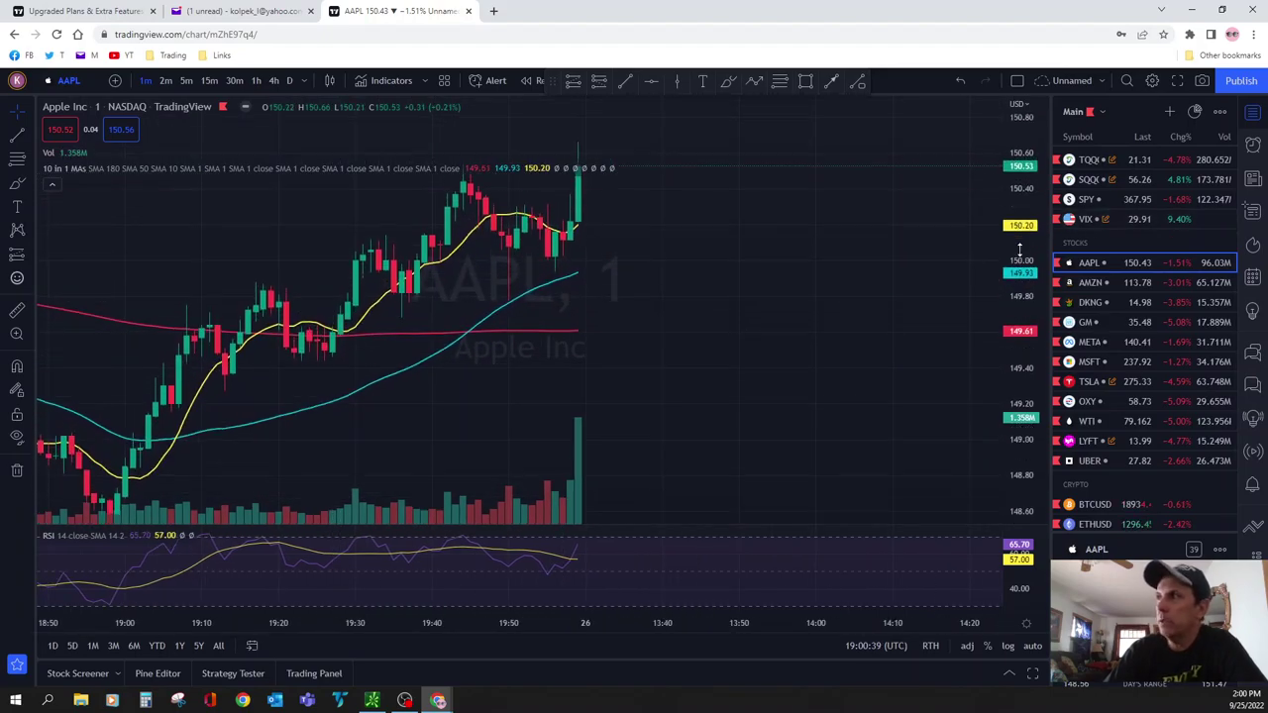
scroll(1019, 249, down, 4)
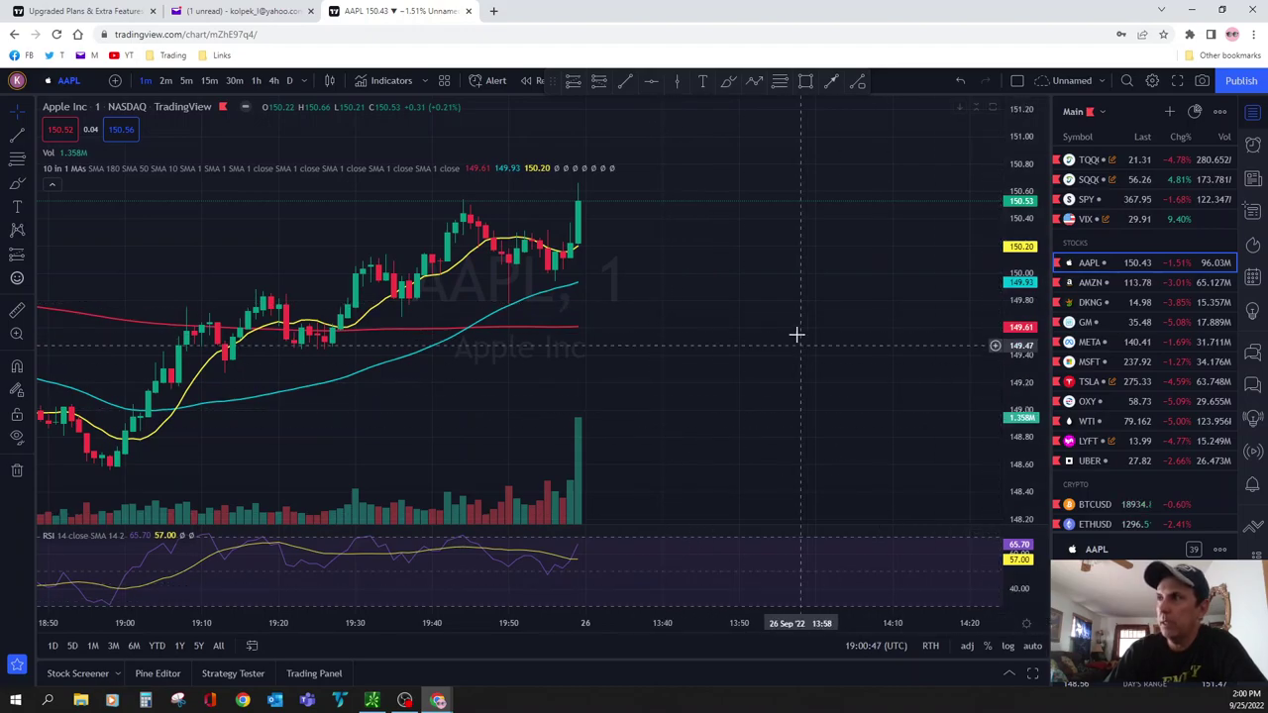
drag(762, 322, 809, 351)
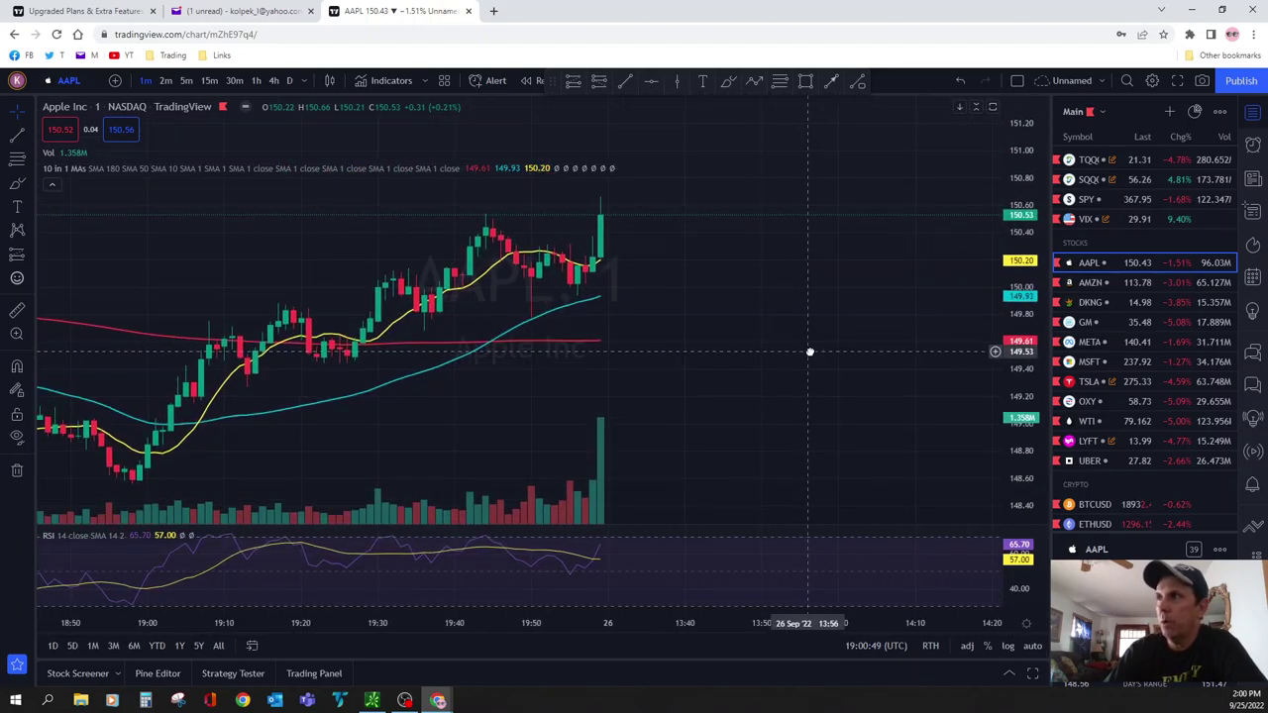
scroll(807, 349, up, 3)
scroll(801, 345, up, 1)
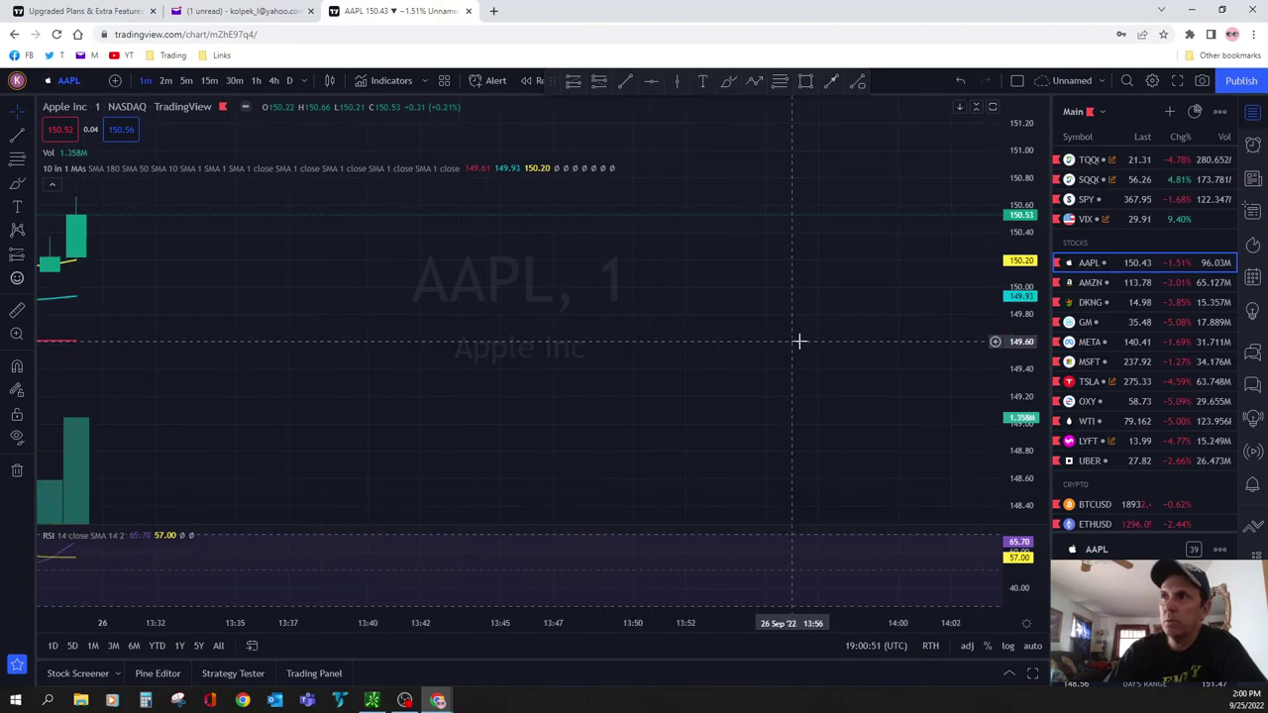
scroll(798, 342, down, 8)
scroll(795, 342, up, 4)
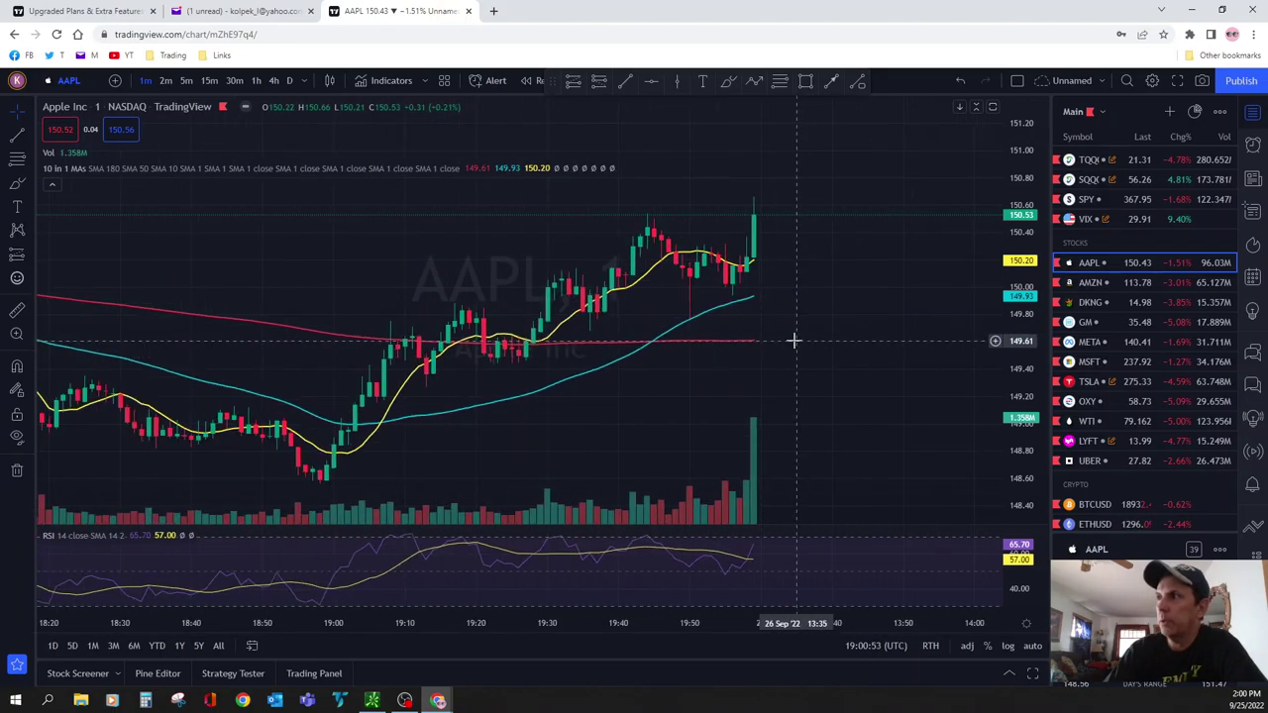
scroll(807, 337, down, 2)
scroll(821, 331, up, 2)
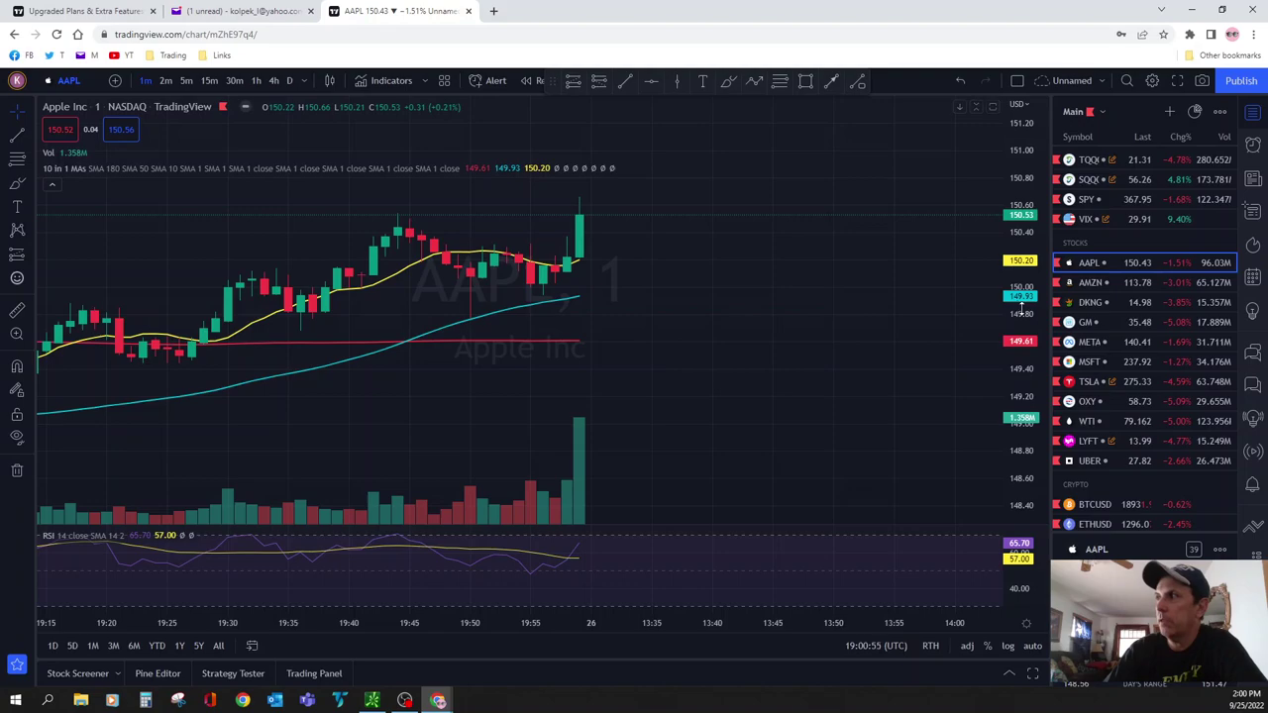
scroll(1021, 310, up, 3)
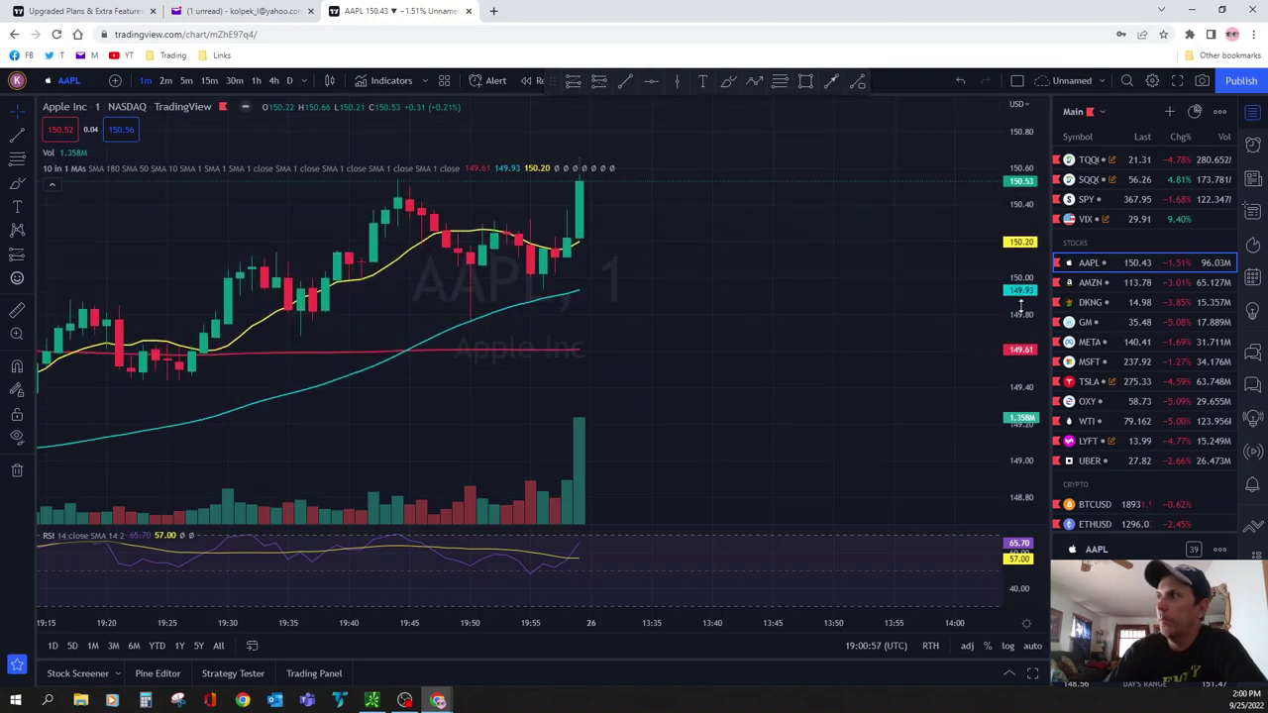
scroll(1020, 311, up, 2)
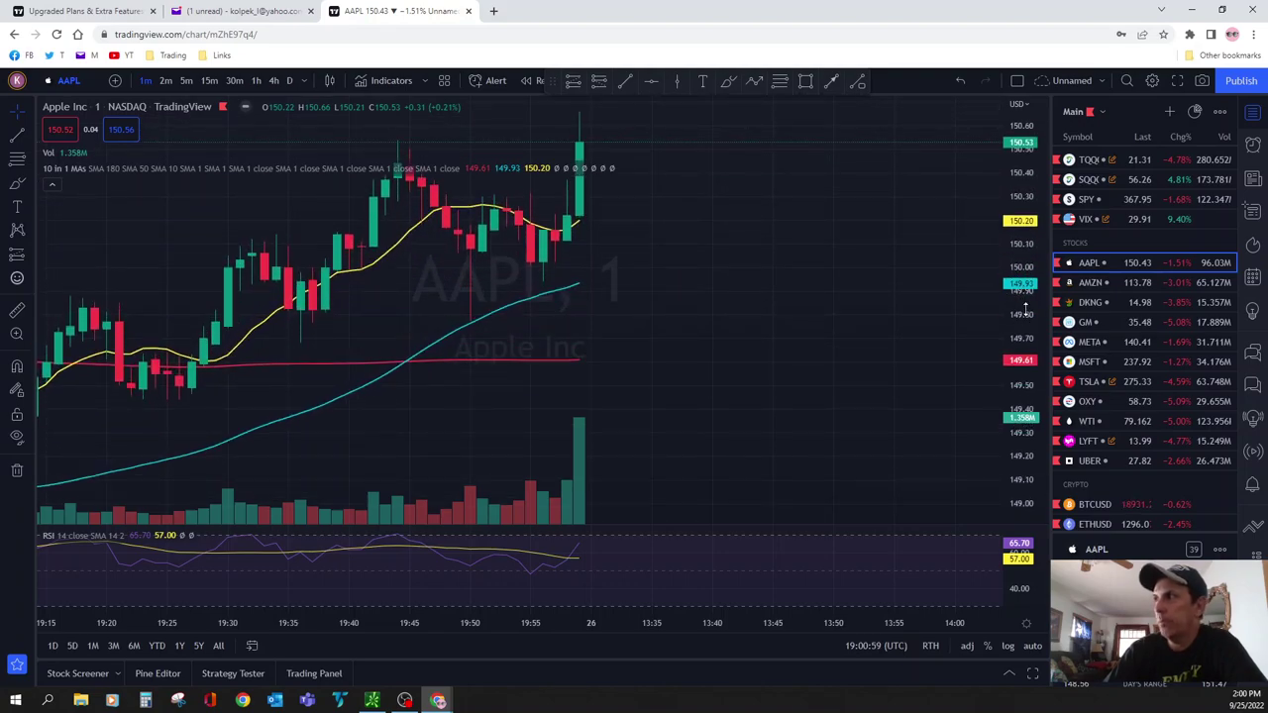
scroll(1020, 314, down, 3)
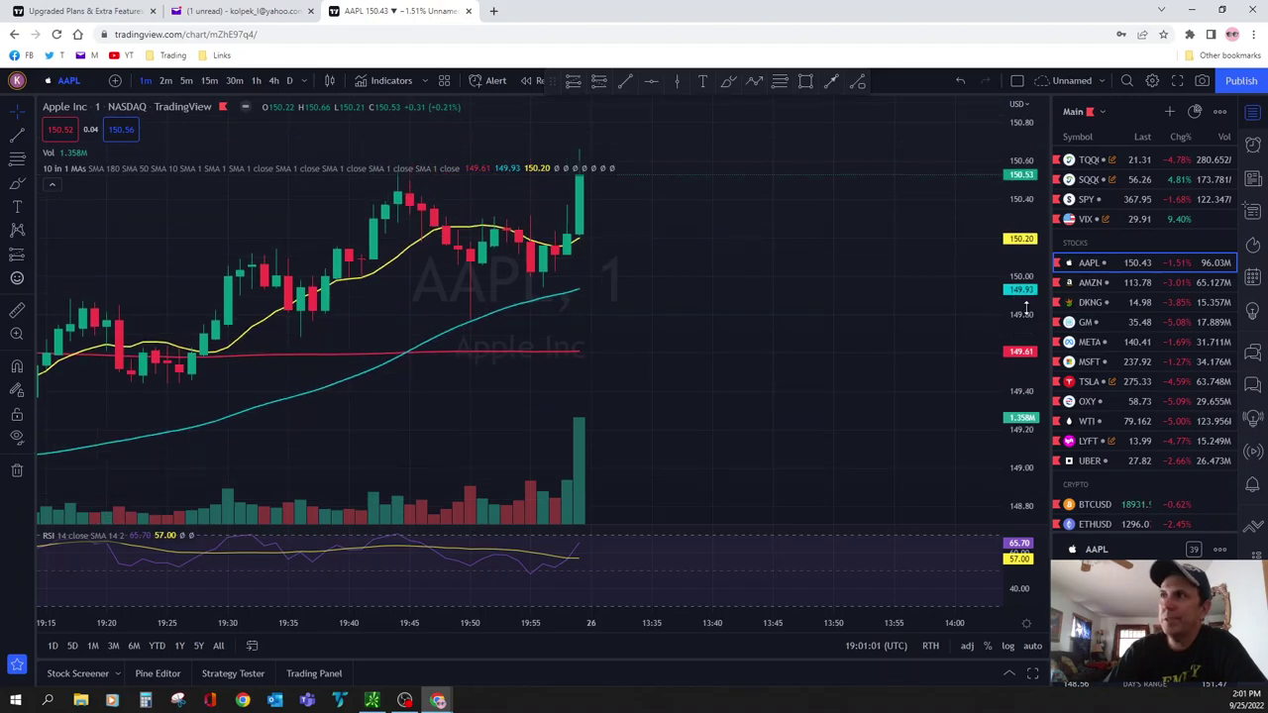
scroll(1021, 314, down, 2)
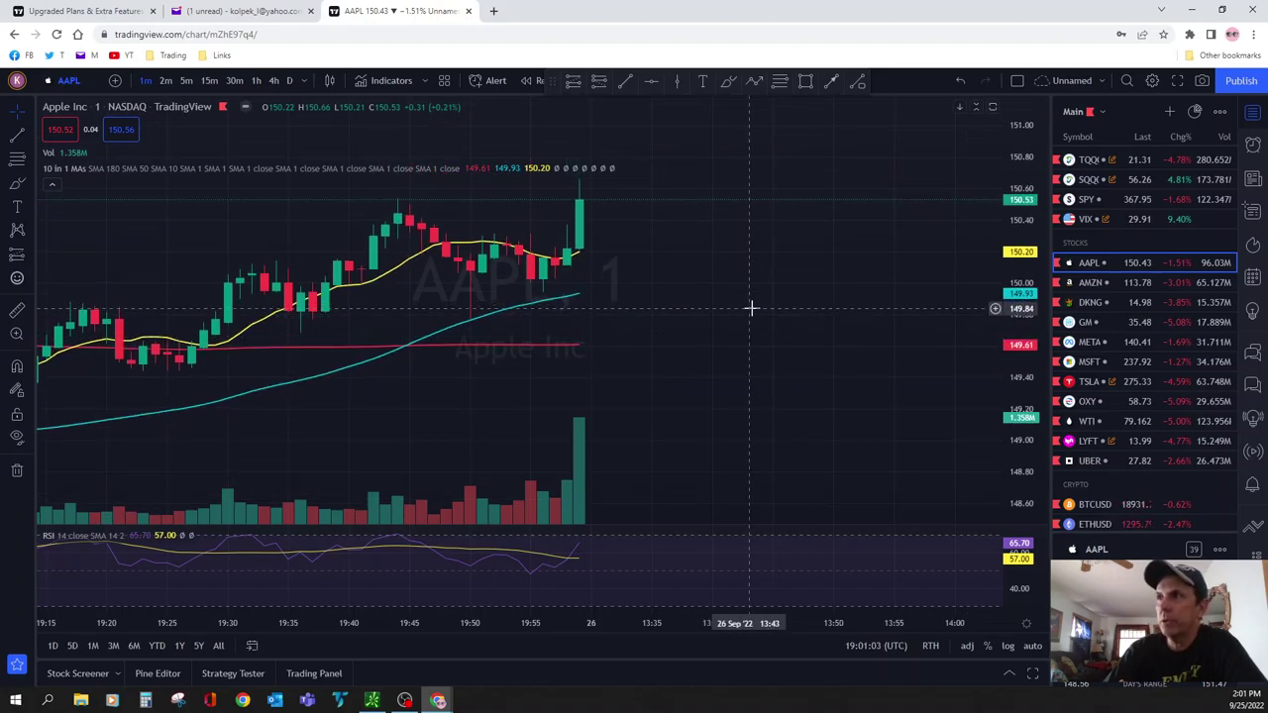
drag(750, 307, 739, 382)
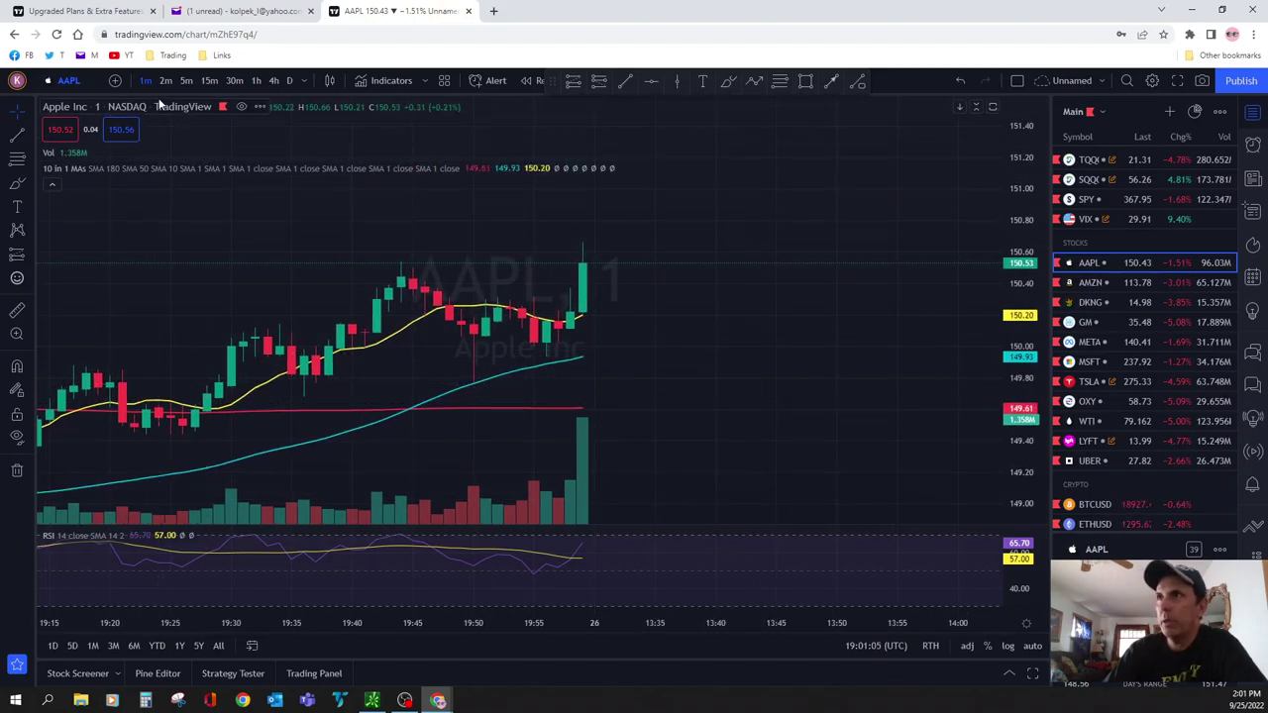
scroll(651, 343, up, 2)
scroll(643, 354, down, 2)
scroll(595, 358, up, 2)
drag(407, 366, 789, 340)
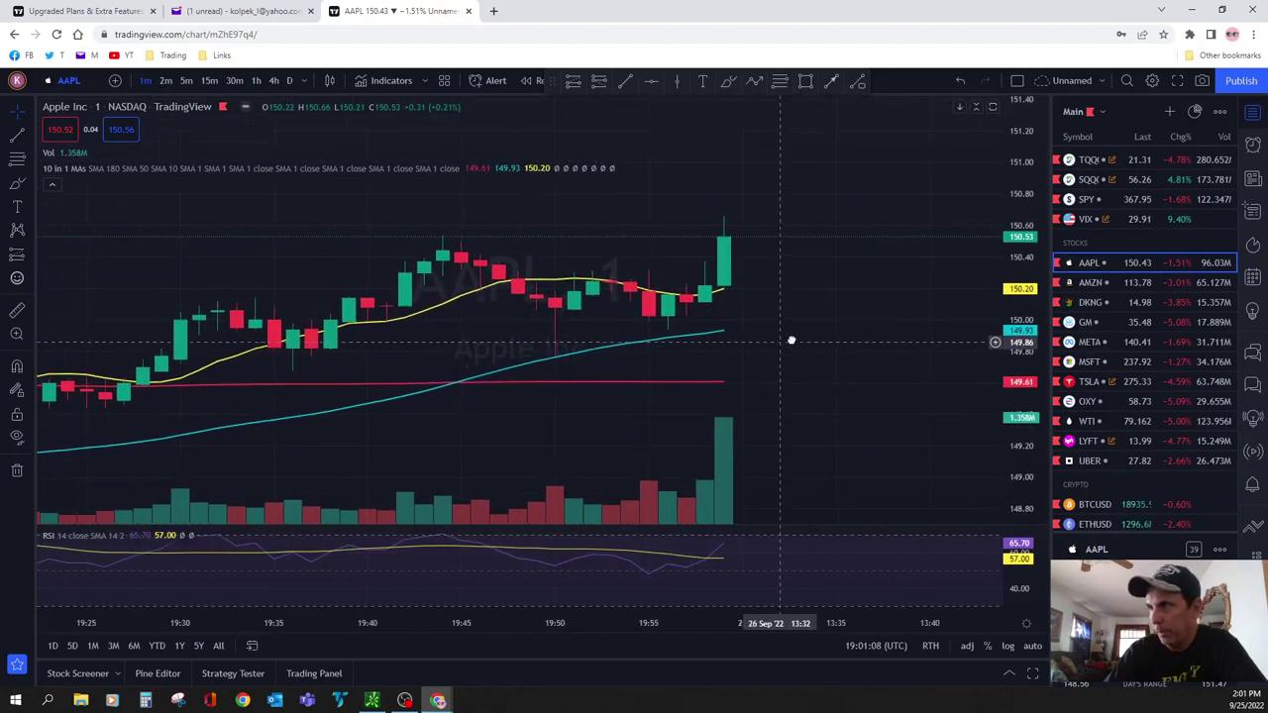
drag(209, 453, 538, 379)
scroll(538, 379, up, 3)
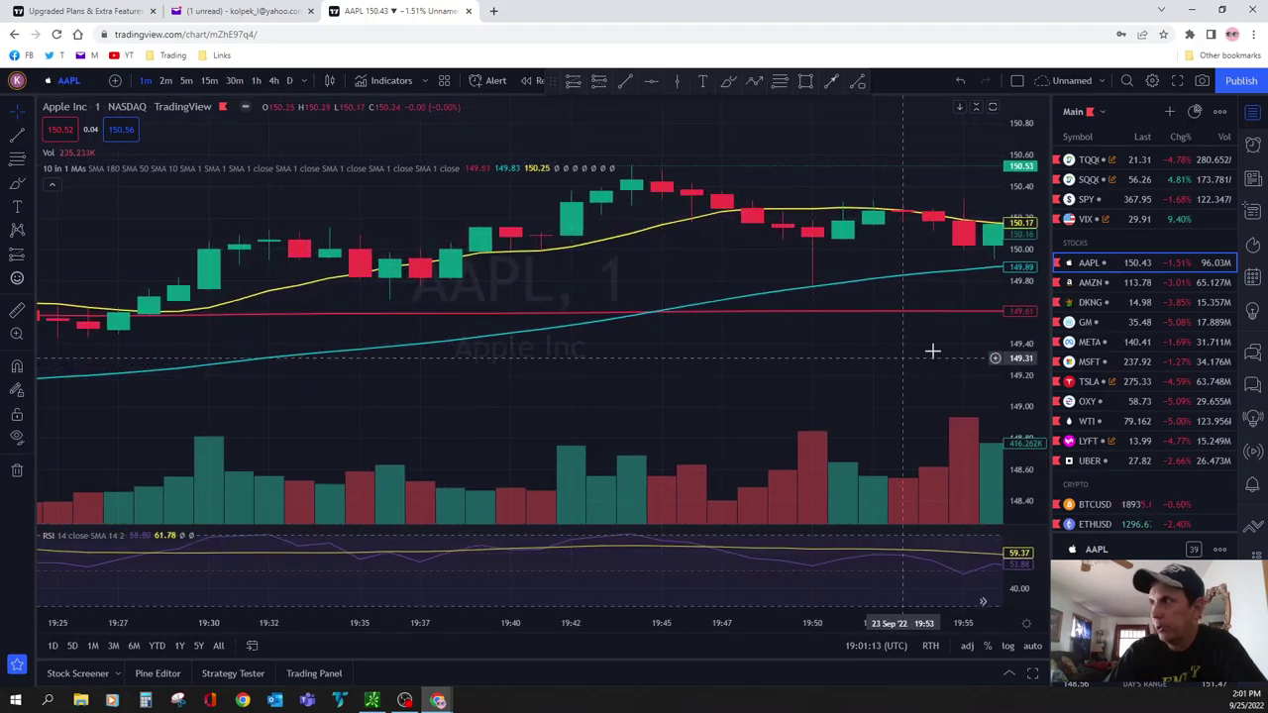
drag(1026, 360, 1027, 335)
drag(306, 331, 507, 378)
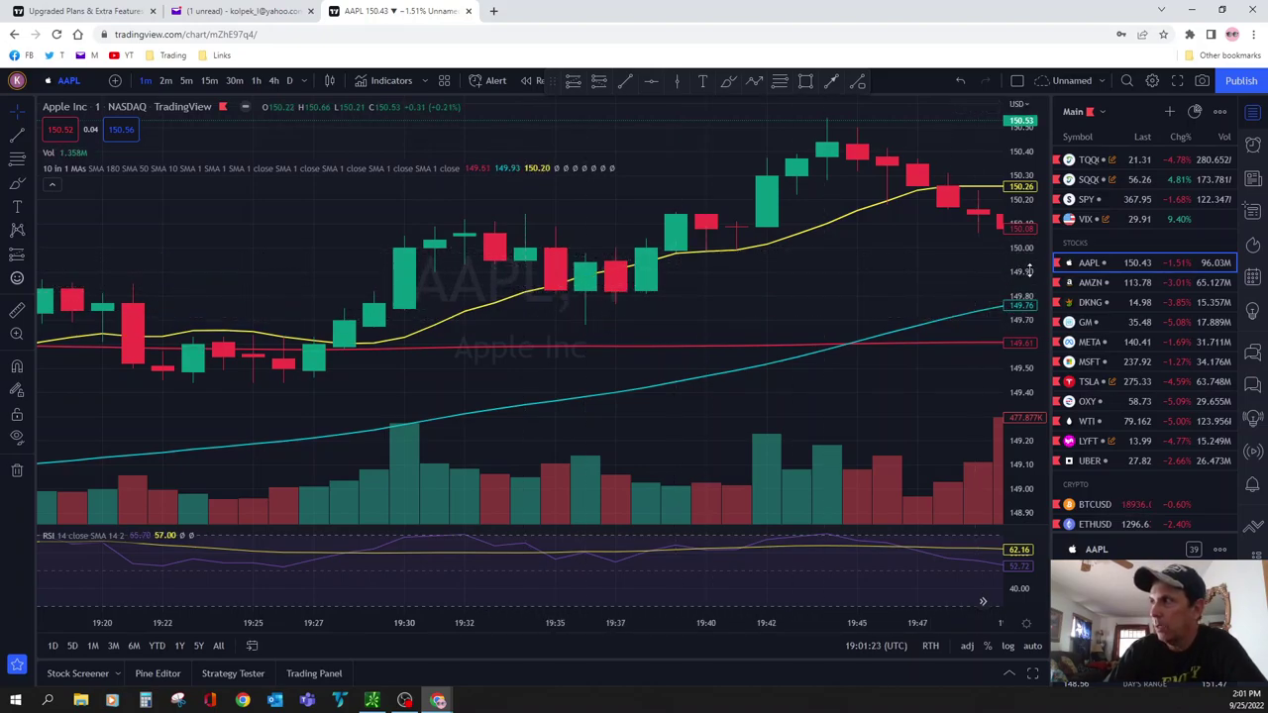
drag(760, 299, 547, 297)
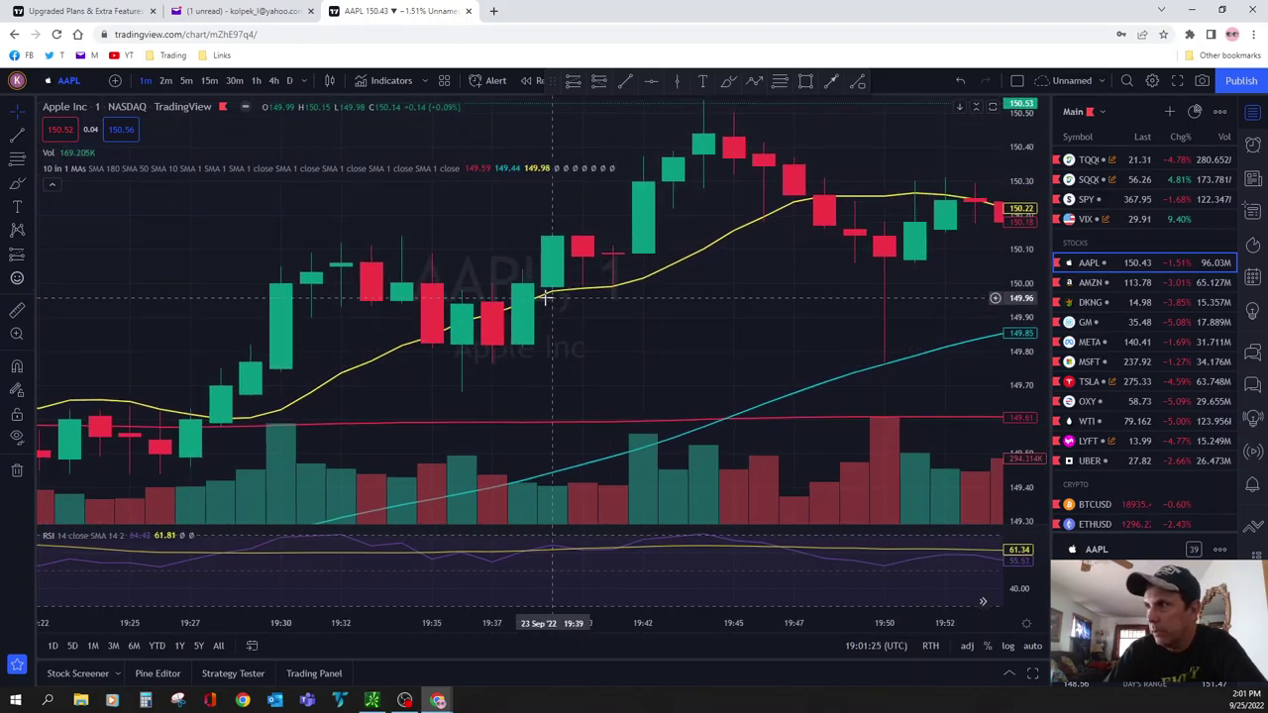
drag(736, 334, 533, 399)
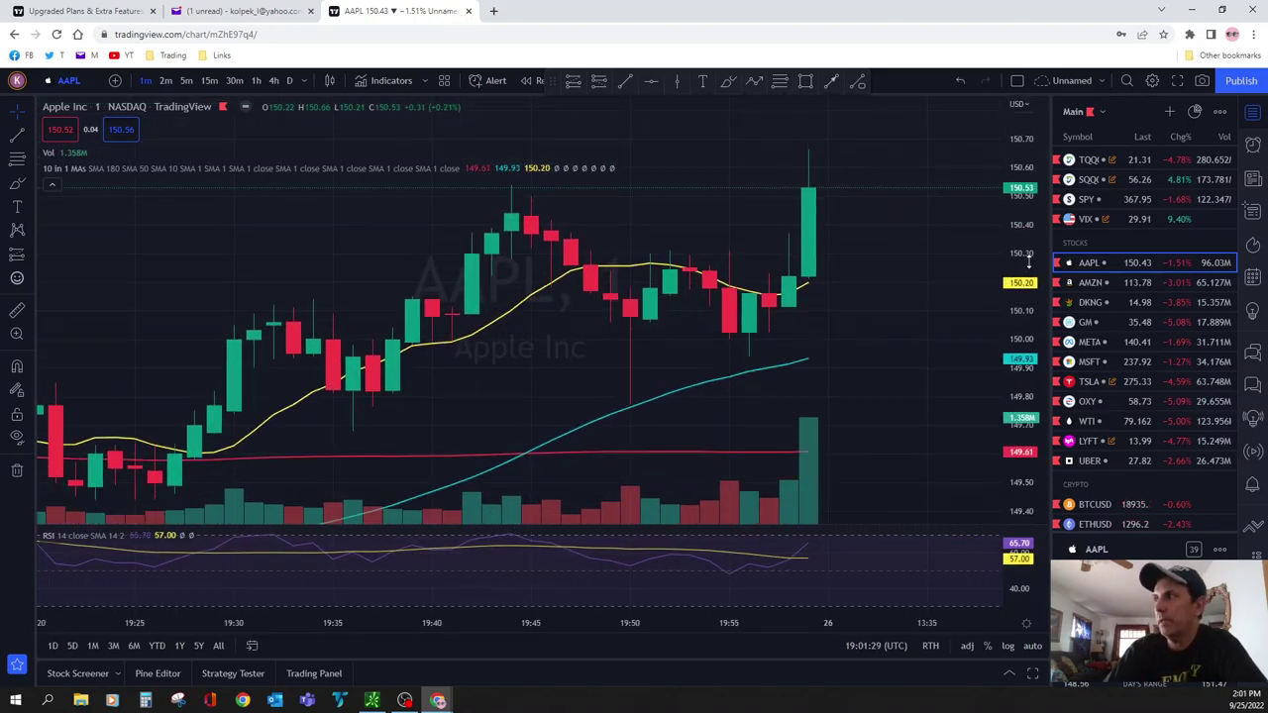
drag(881, 346, 605, 392)
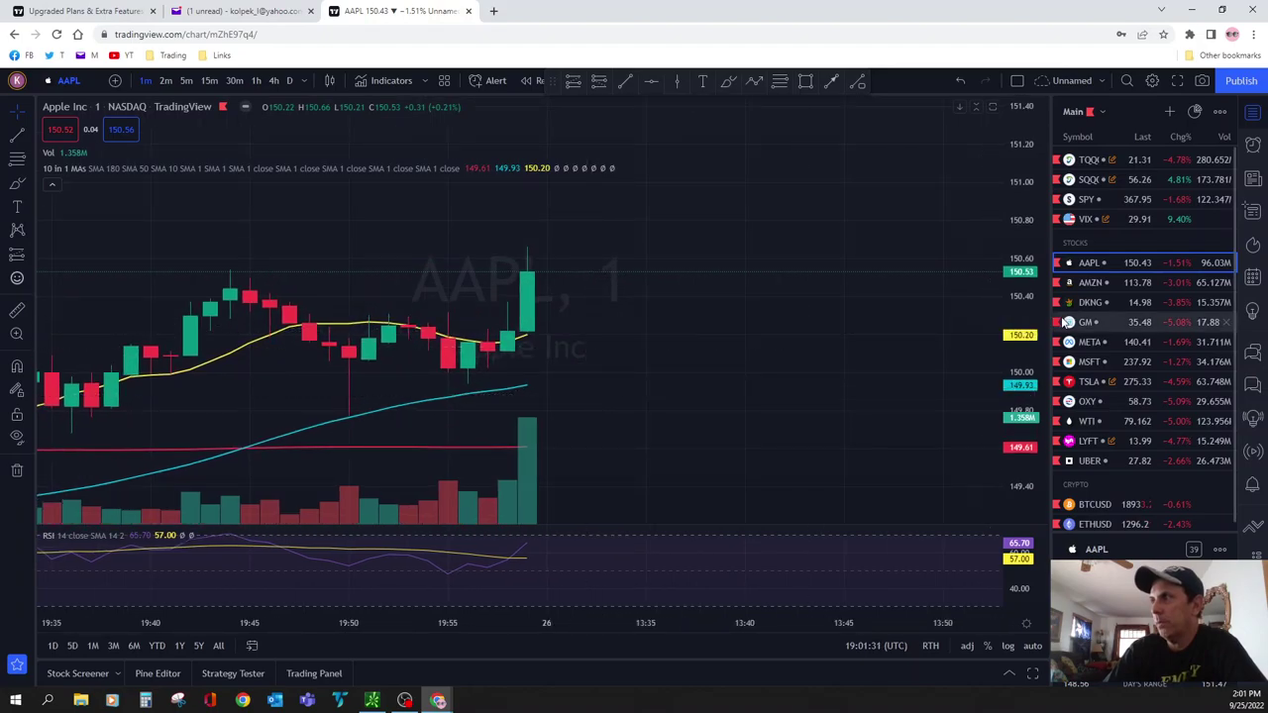
drag(1024, 267, 1023, 300)
scroll(846, 358, up, 2)
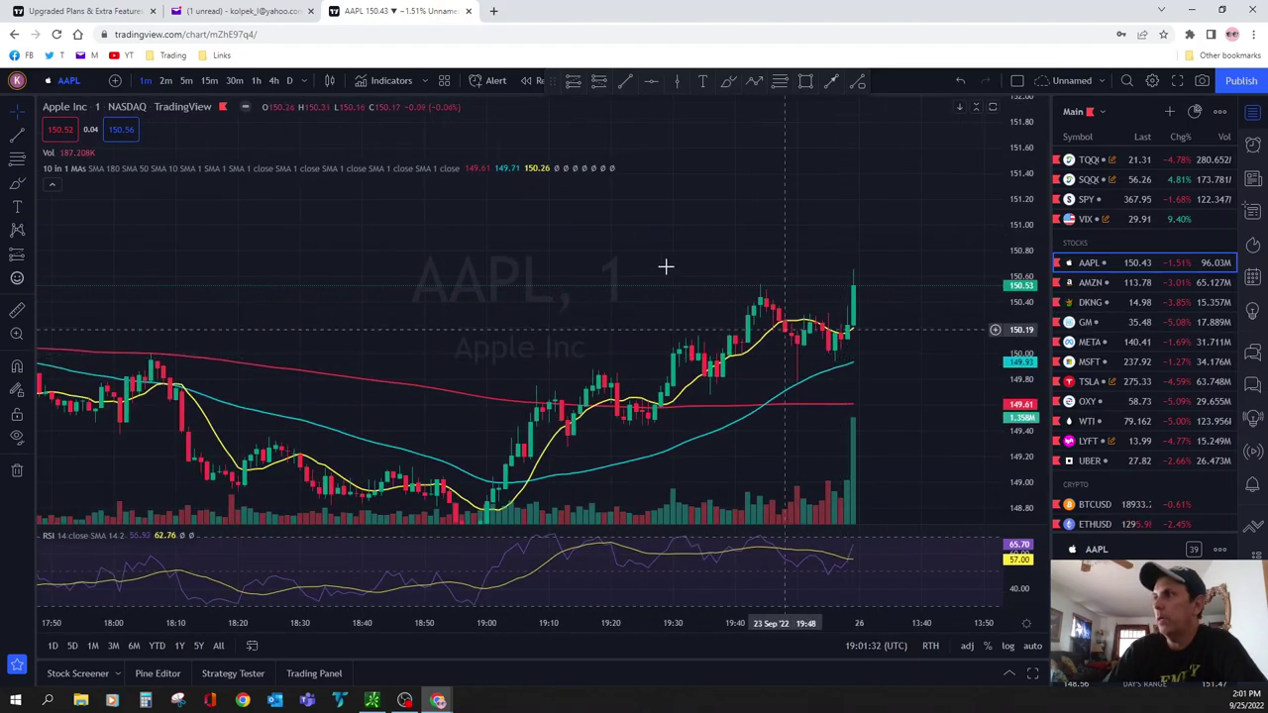
scroll(524, 291, down, 4)
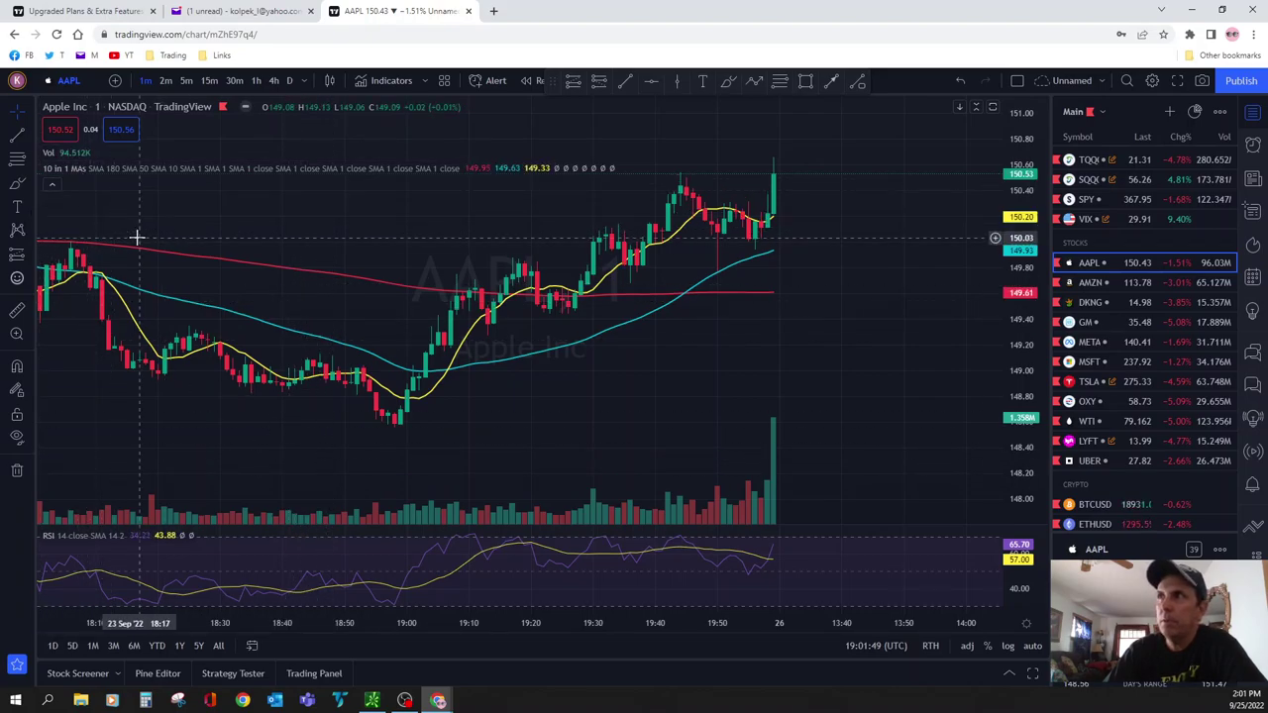
Step: Add Volume to the chart legend, shorten the RSI pane, and pan to the latest candles
right_click(363, 116)
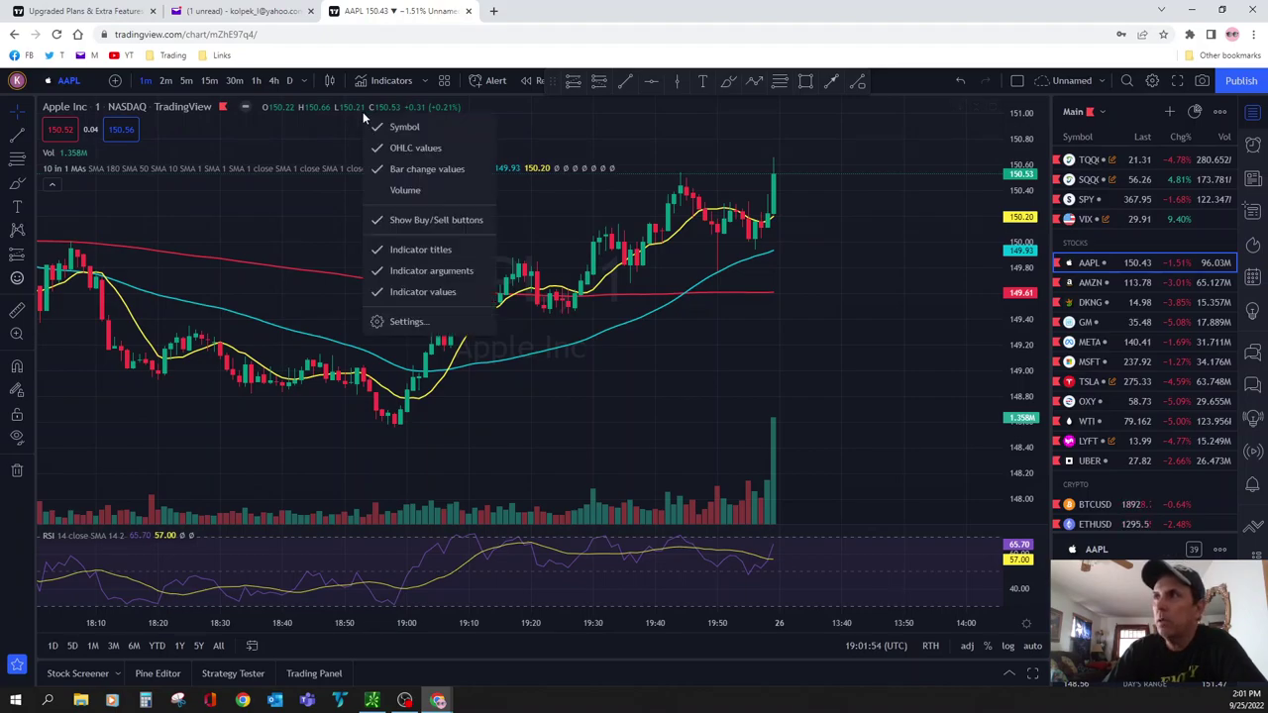
click(406, 192)
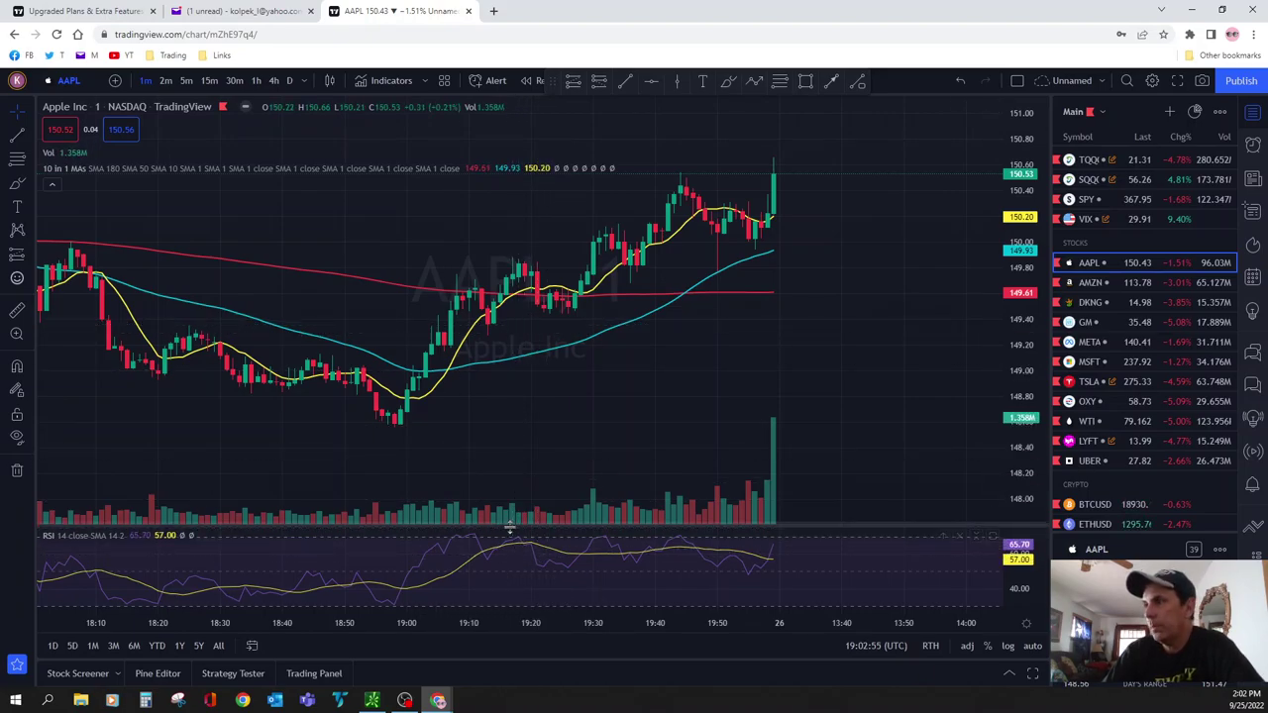
drag(506, 528, 507, 556)
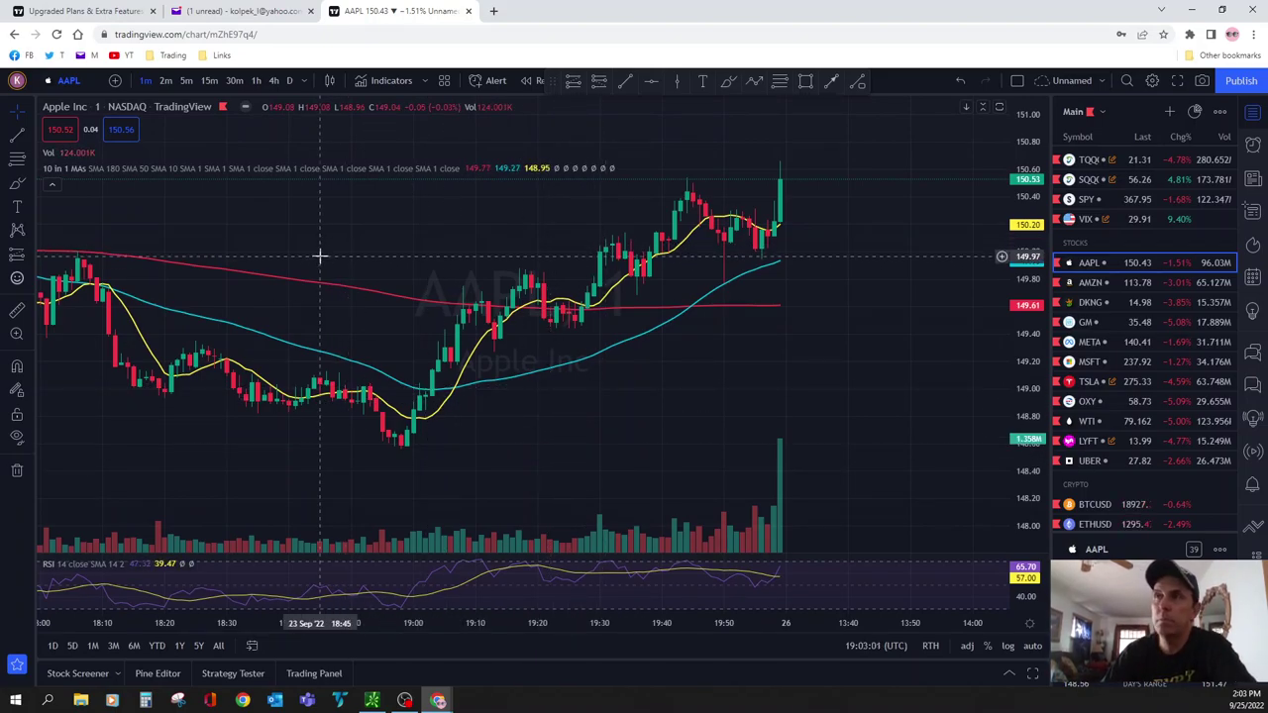
drag(430, 246, 230, 257)
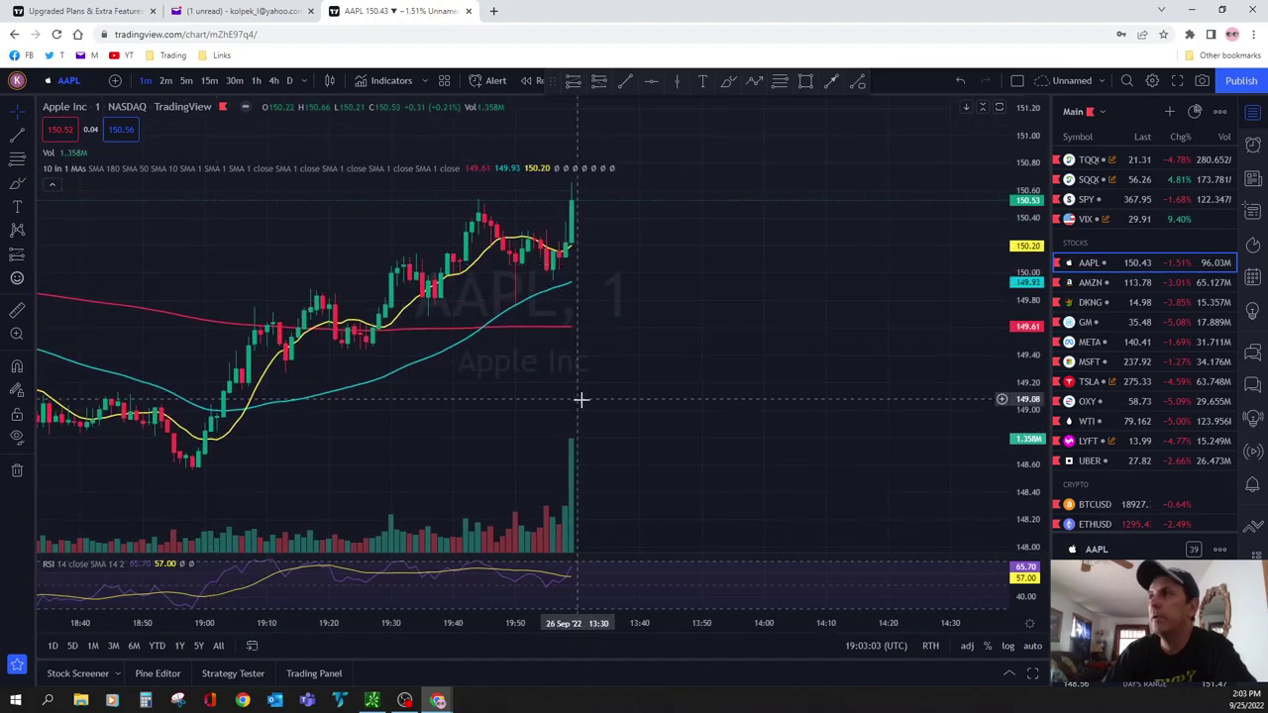
drag(525, 405, 445, 413)
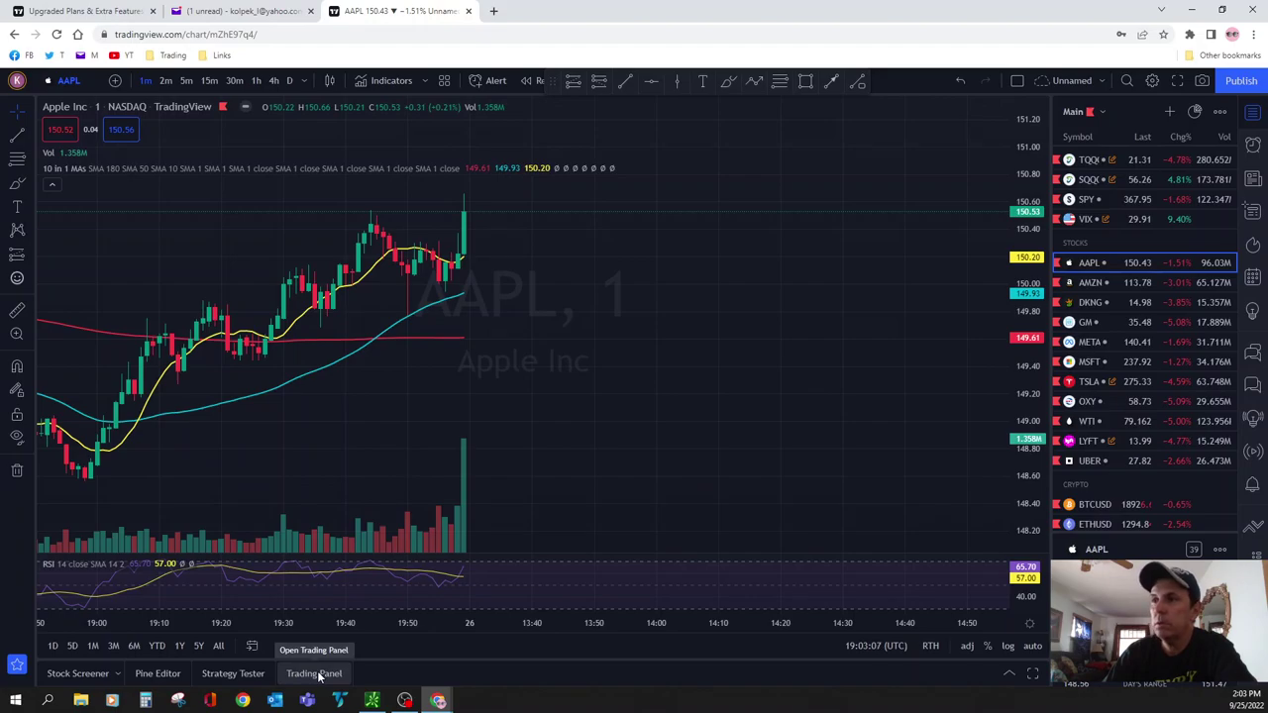
Step: Connect the Paper Trading broker (98,656.50 balance) and open its account dropdown
click(315, 674)
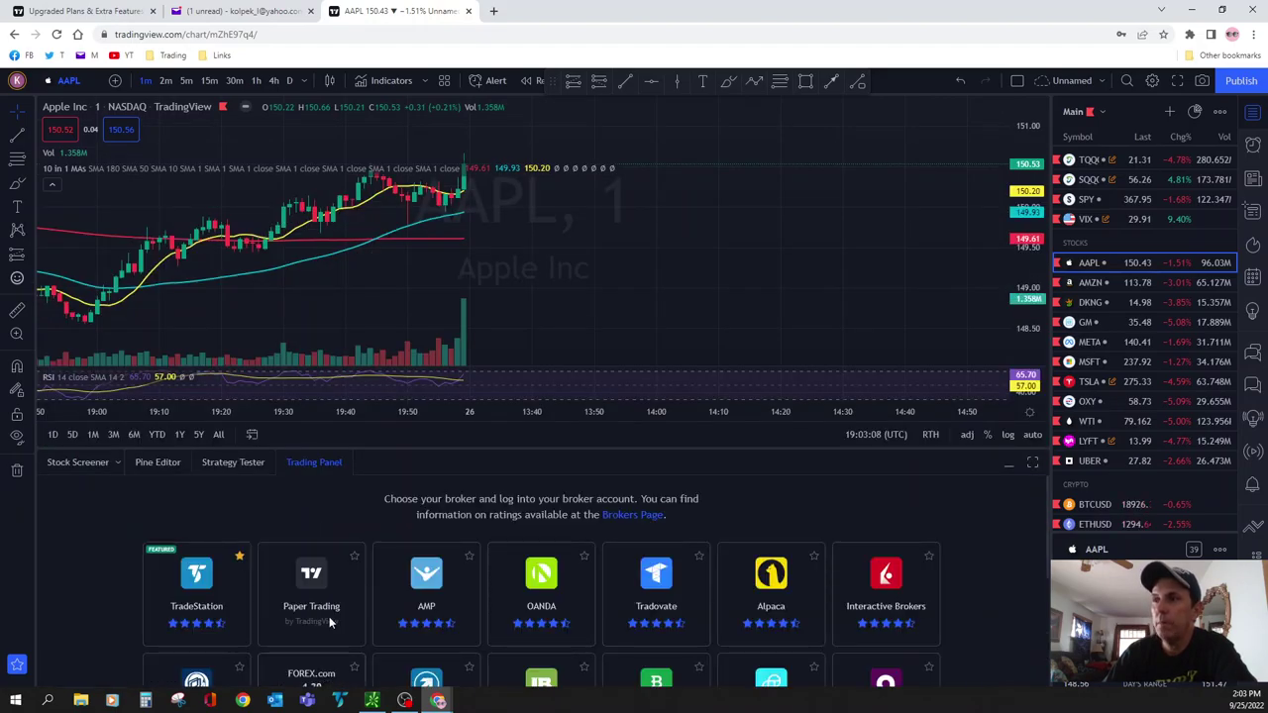
mouse_move(317, 624)
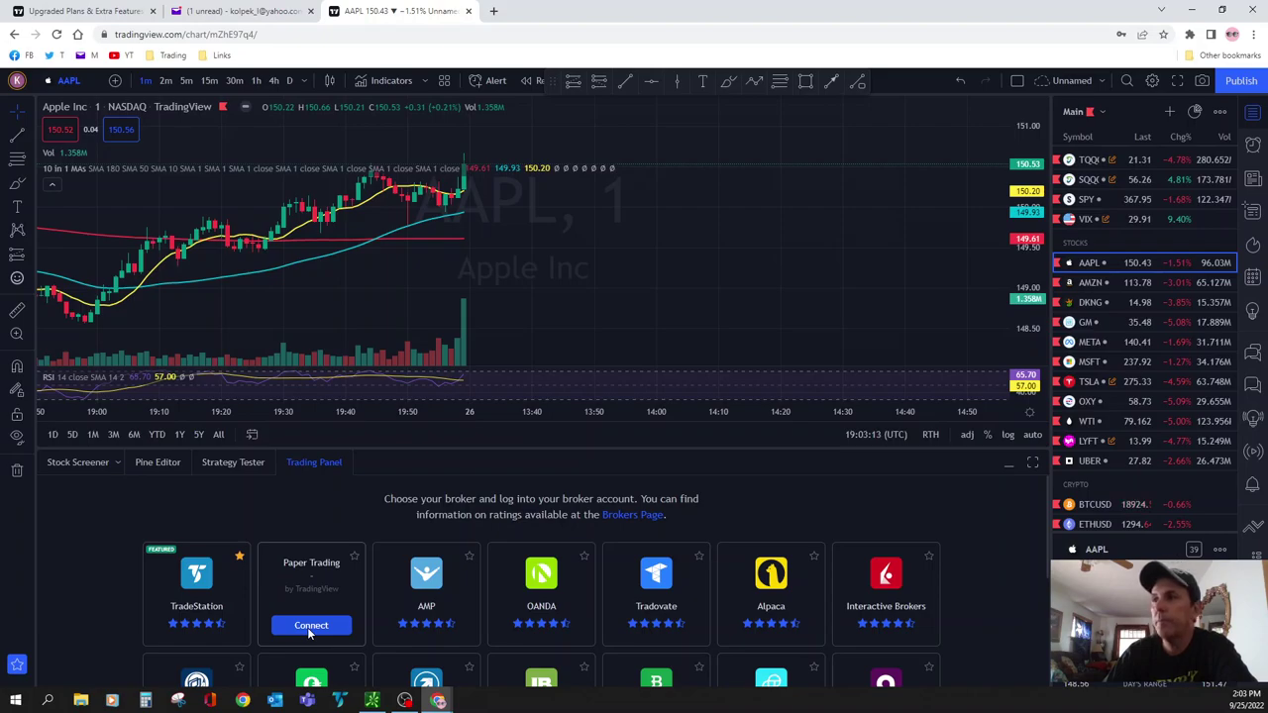
click(308, 628)
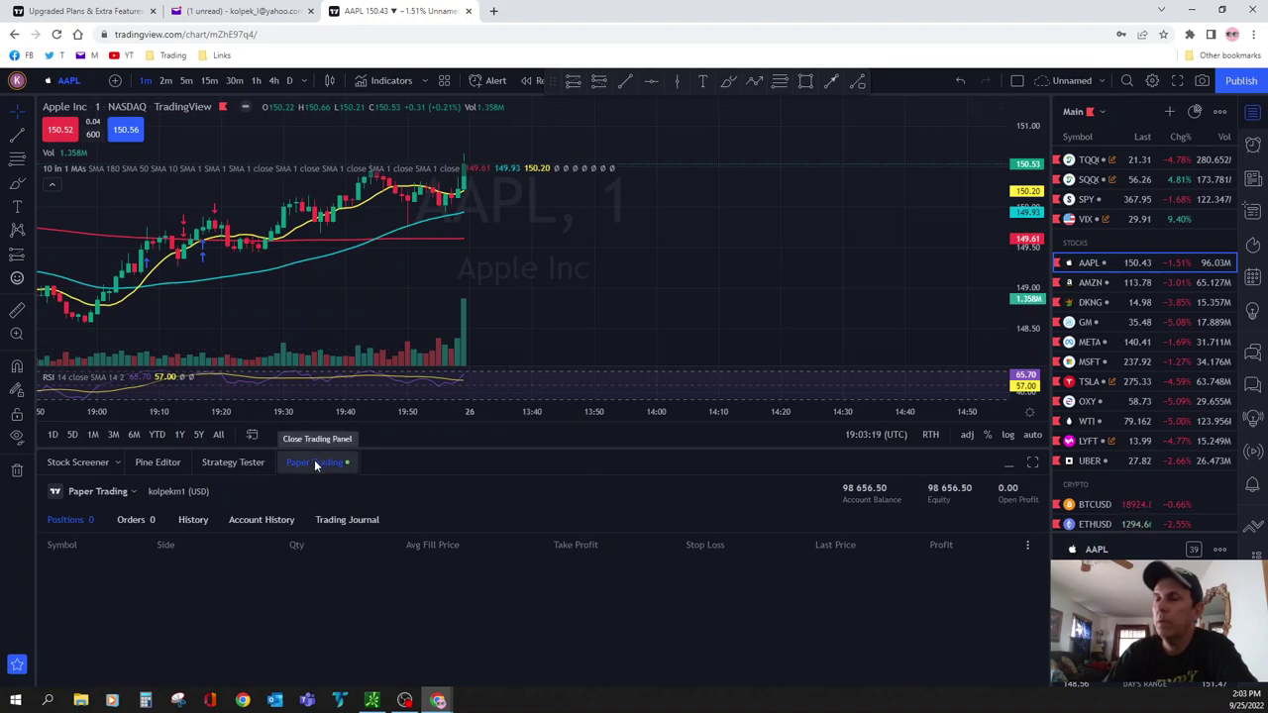
click(132, 494)
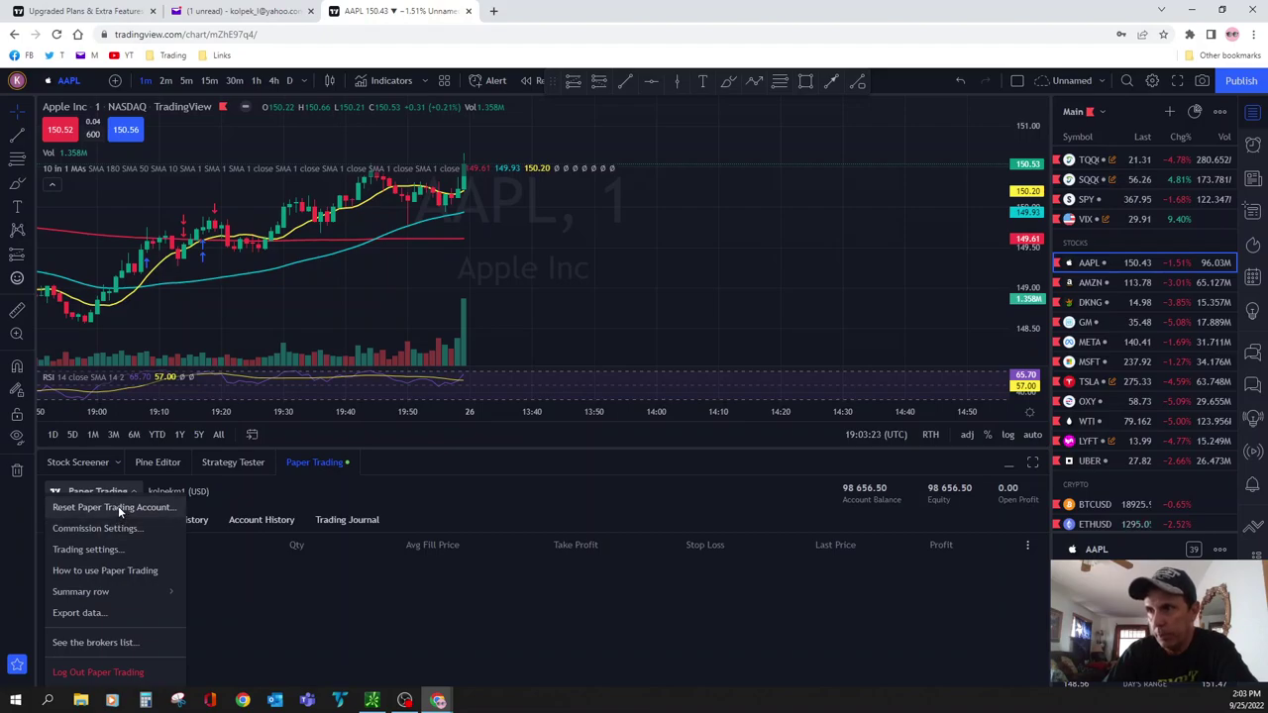
Step: Reset the Paper Trading account with a 5000 balance, dismissing an accidental interval box
click(118, 507)
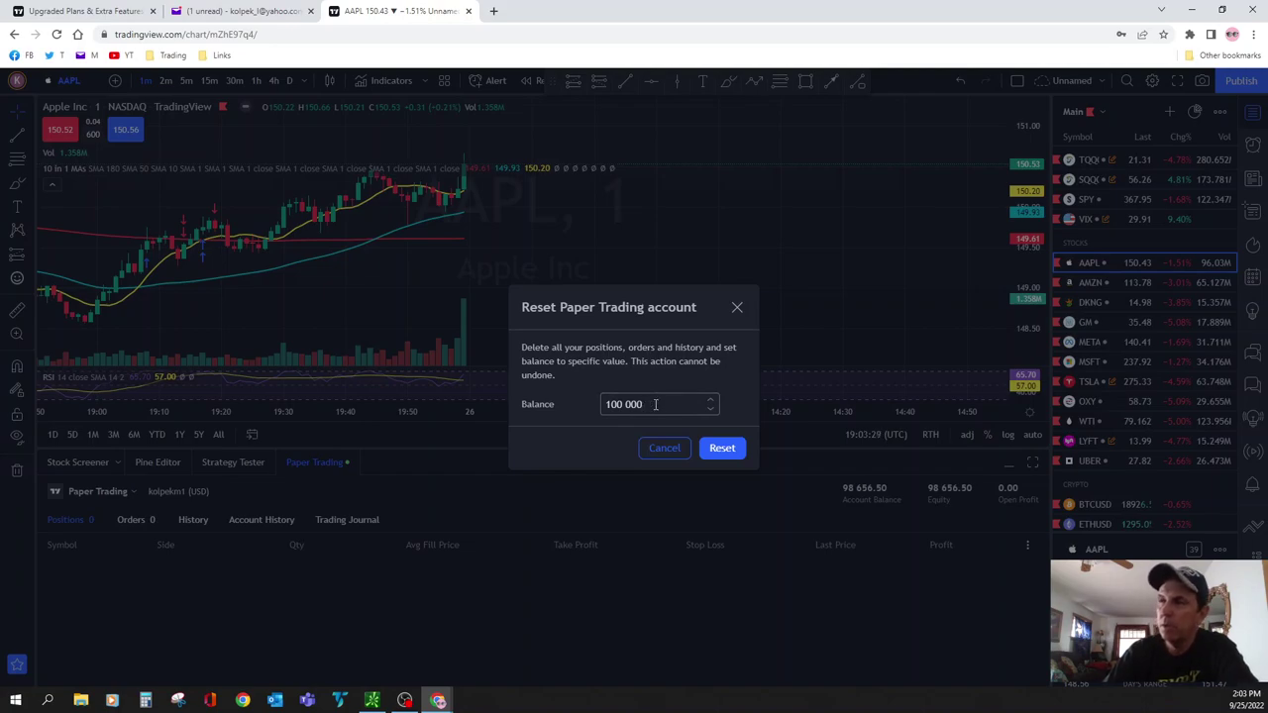
text(25)
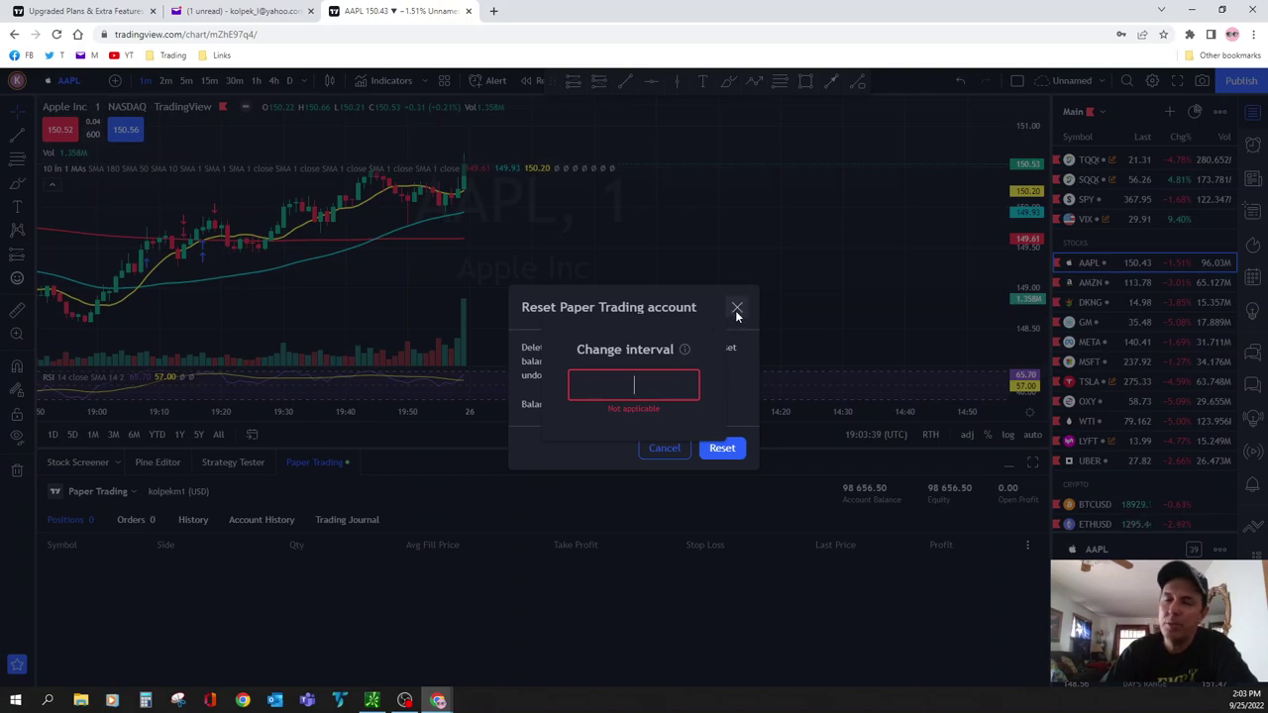
click(730, 374)
drag(645, 405, 587, 402)
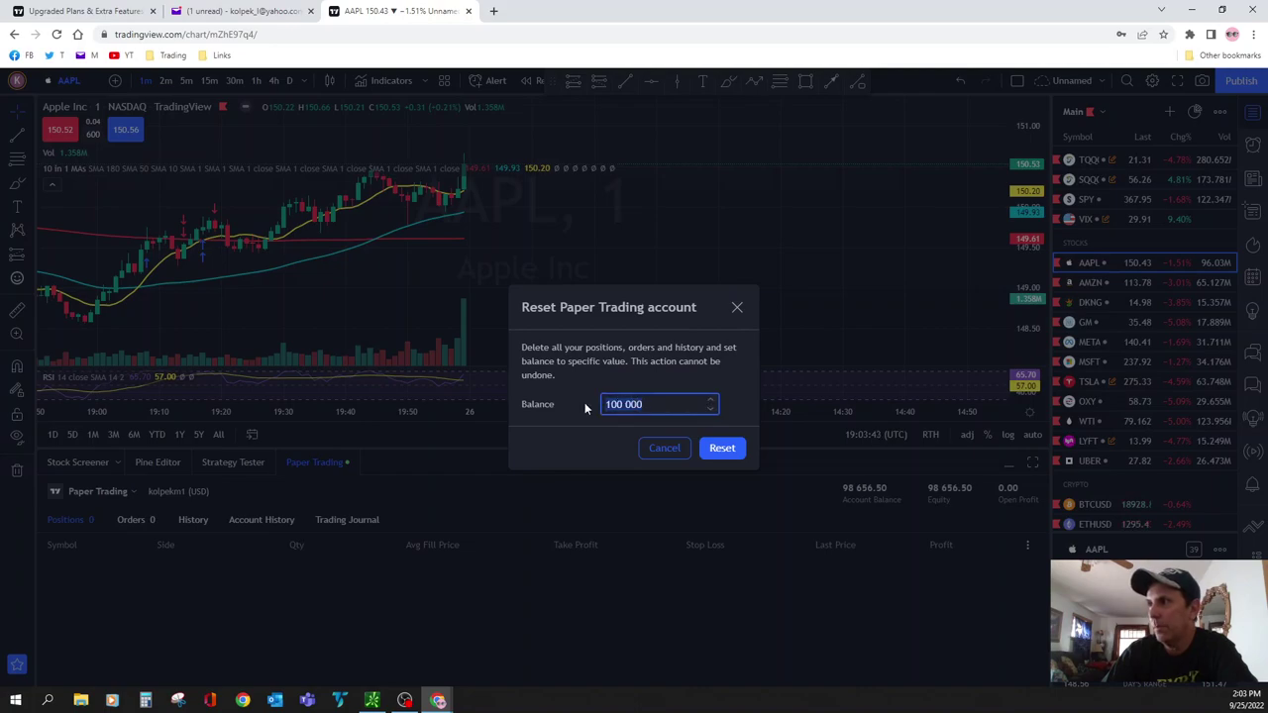
text(5000)
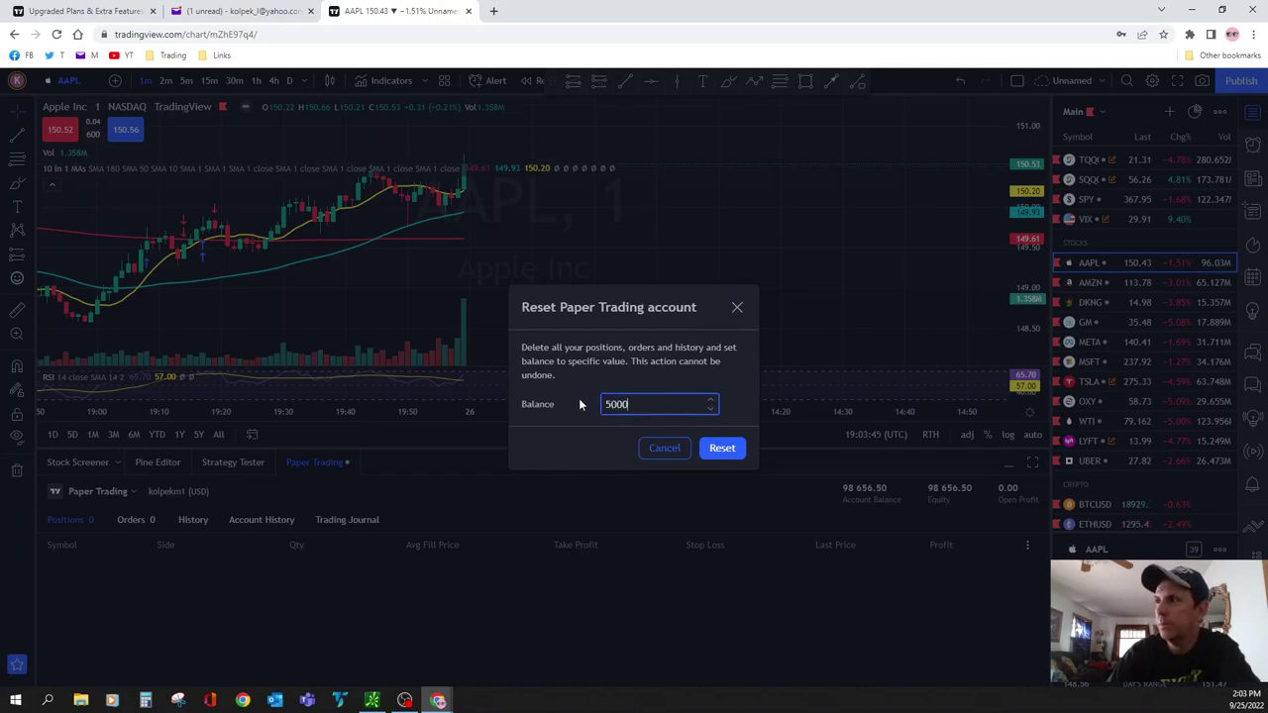
click(707, 451)
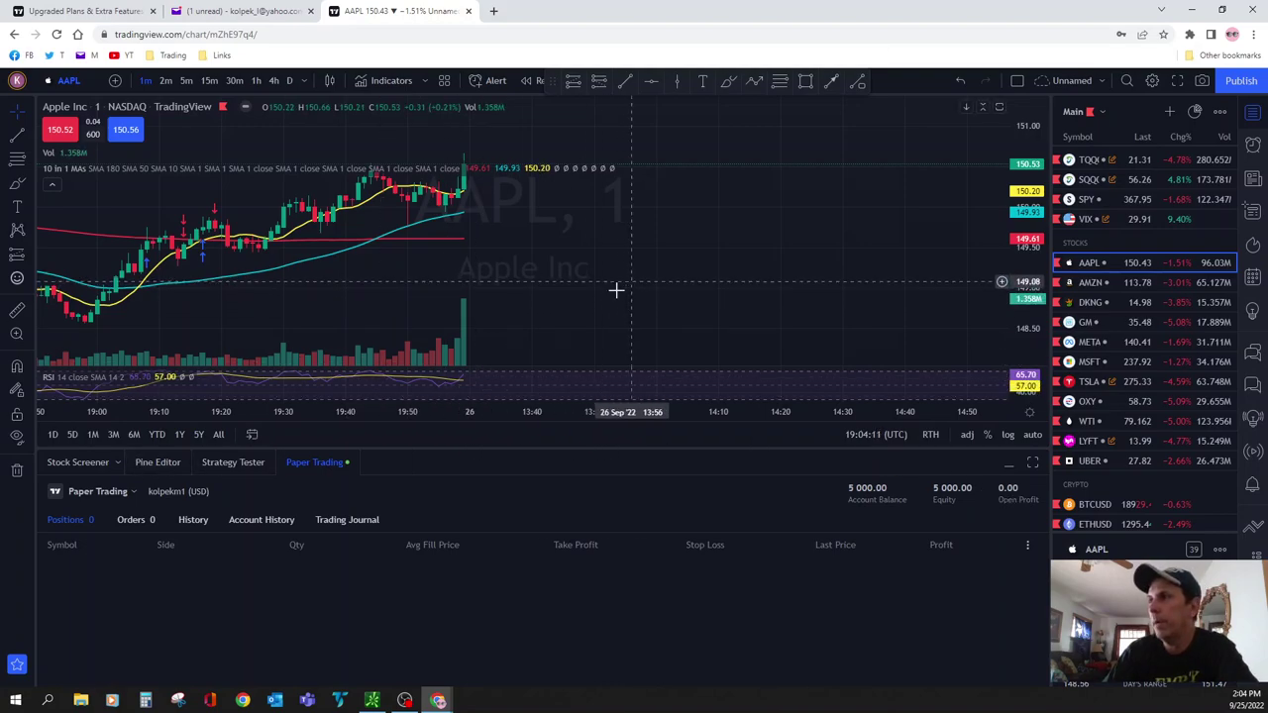
Step: Shrink the Paper Trading panel to its tab row so the chart is larger
click(299, 464)
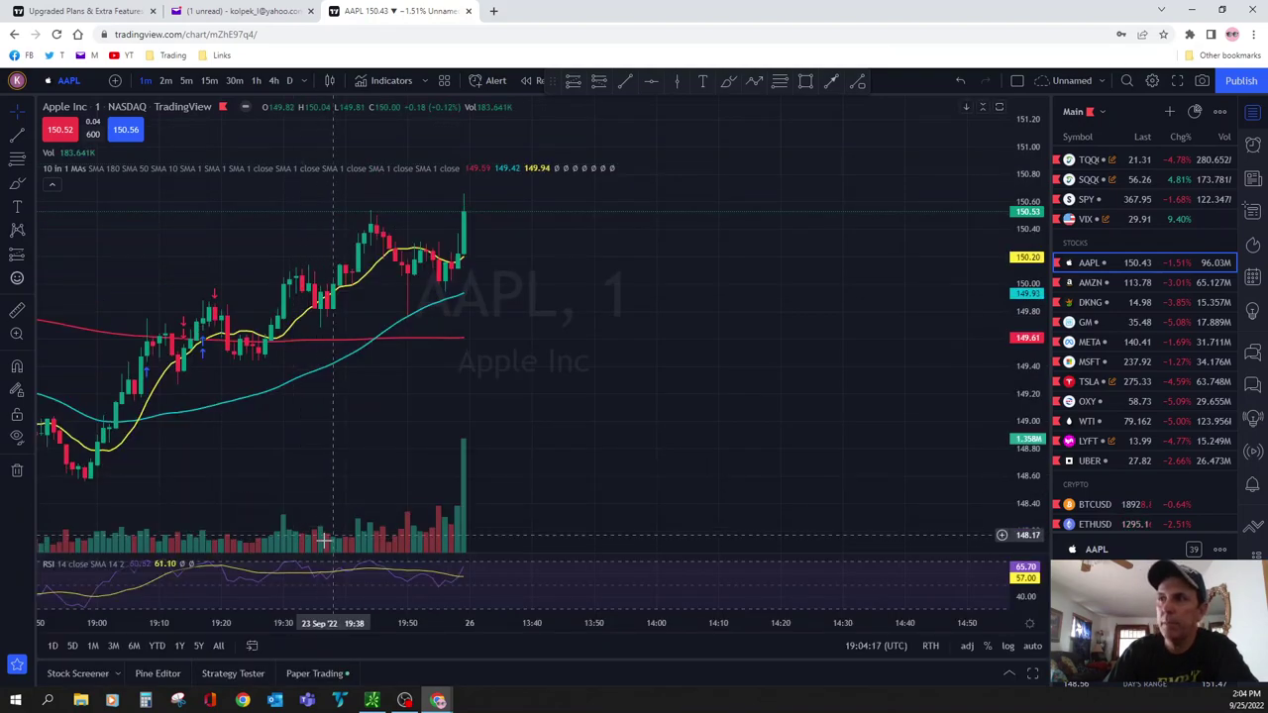
click(327, 674)
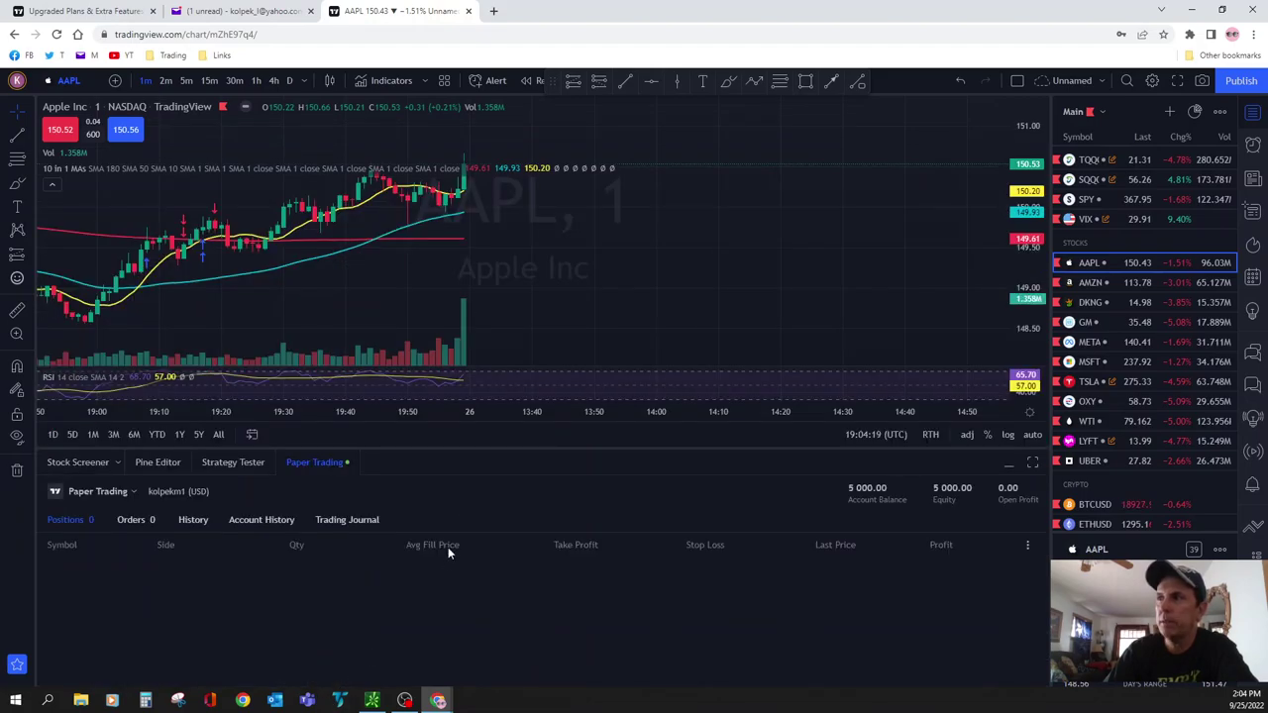
drag(472, 452, 472, 628)
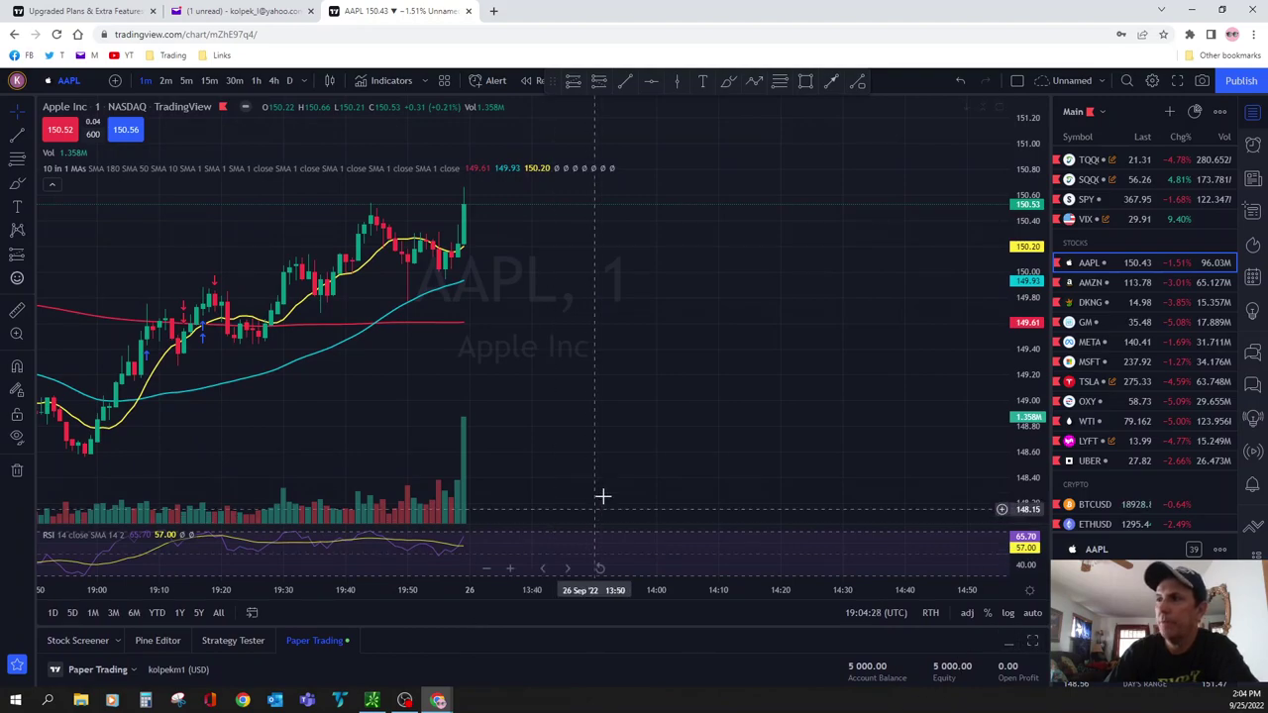
click(318, 642)
click(314, 672)
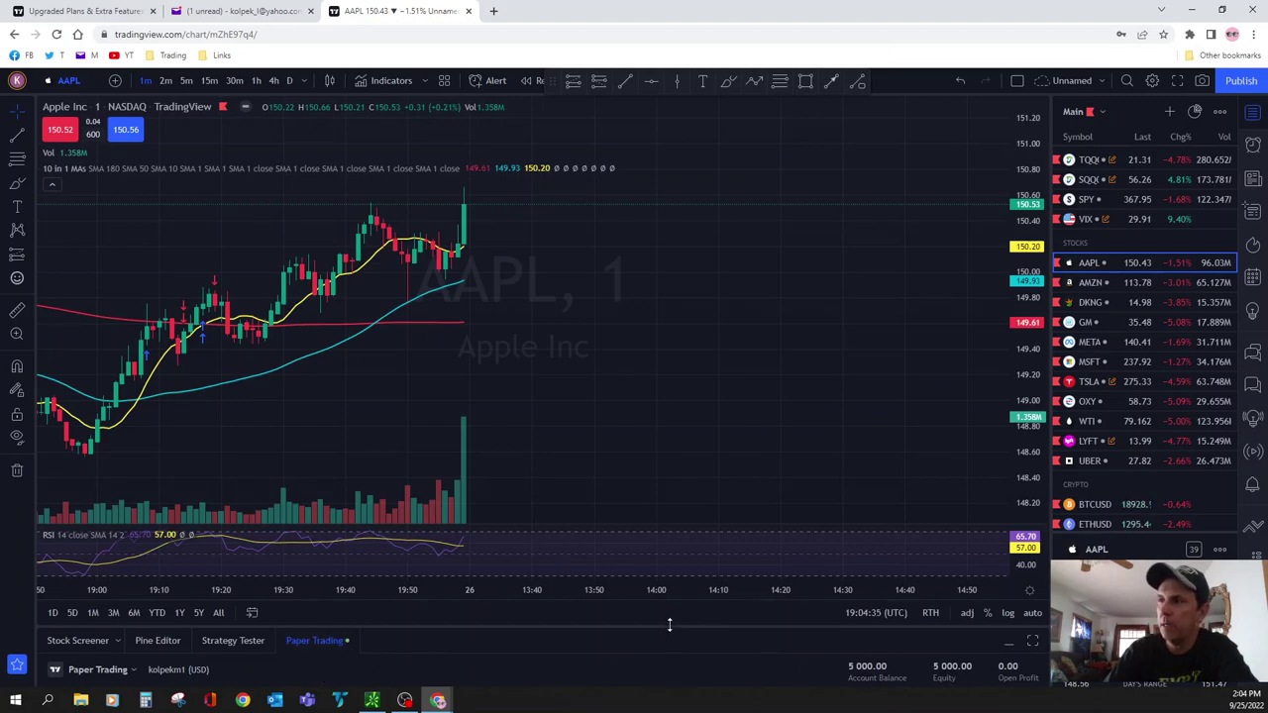
drag(665, 626, 674, 411)
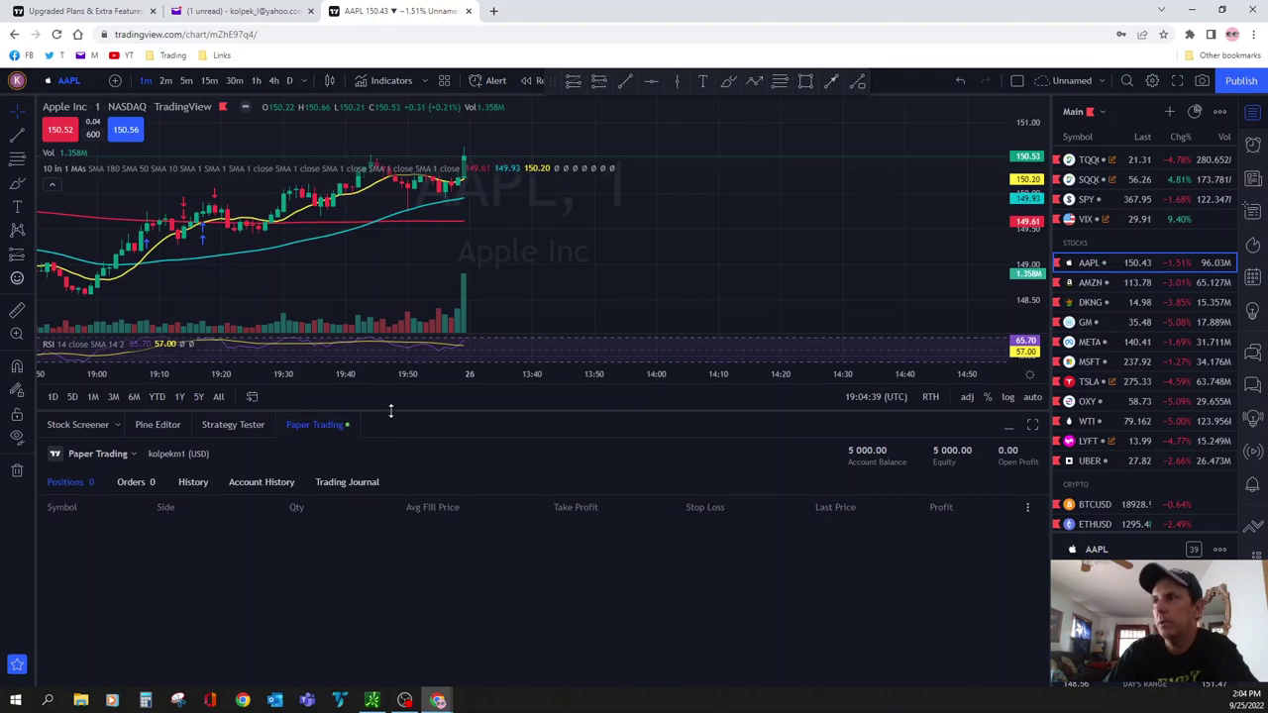
drag(391, 410, 388, 664)
Step: Enlarge the RSI pane slightly, collapse the indicator legend and pan the chart
mouse_move(498, 551)
mouse_down()
mouse_move(504, 410)
mouse_move(490, 561)
mouse_up()
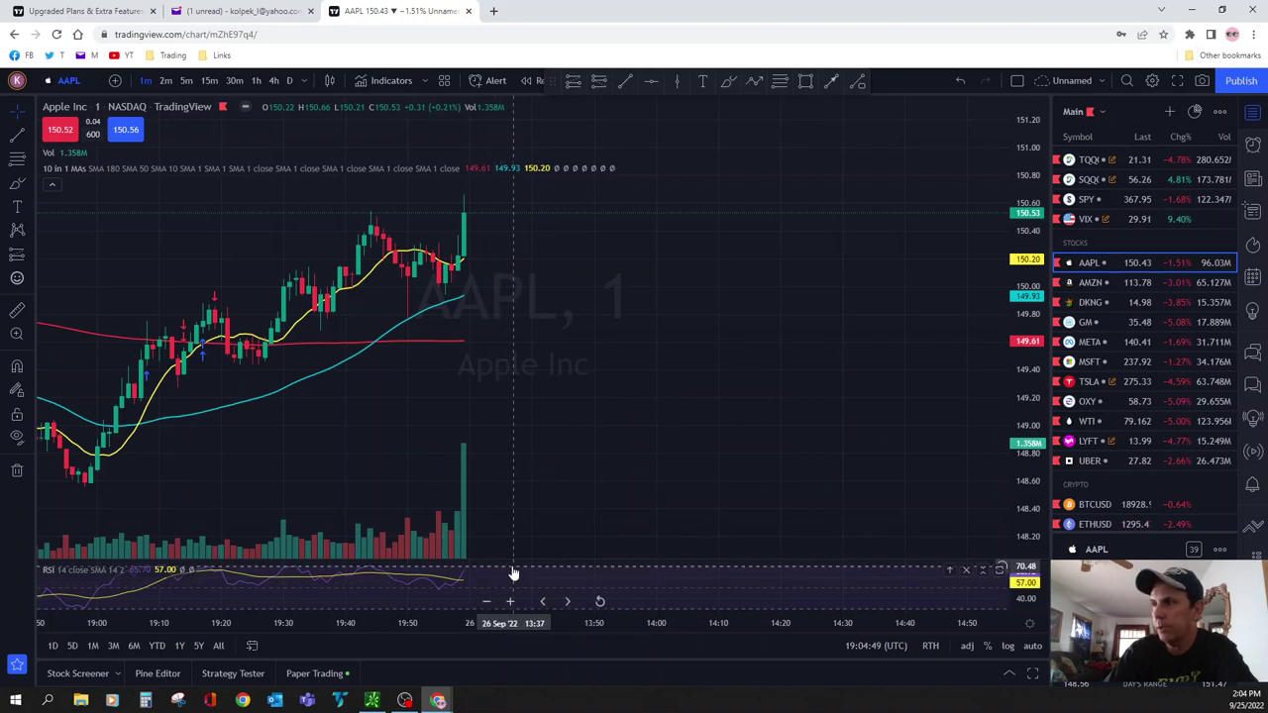
drag(512, 553, 512, 543)
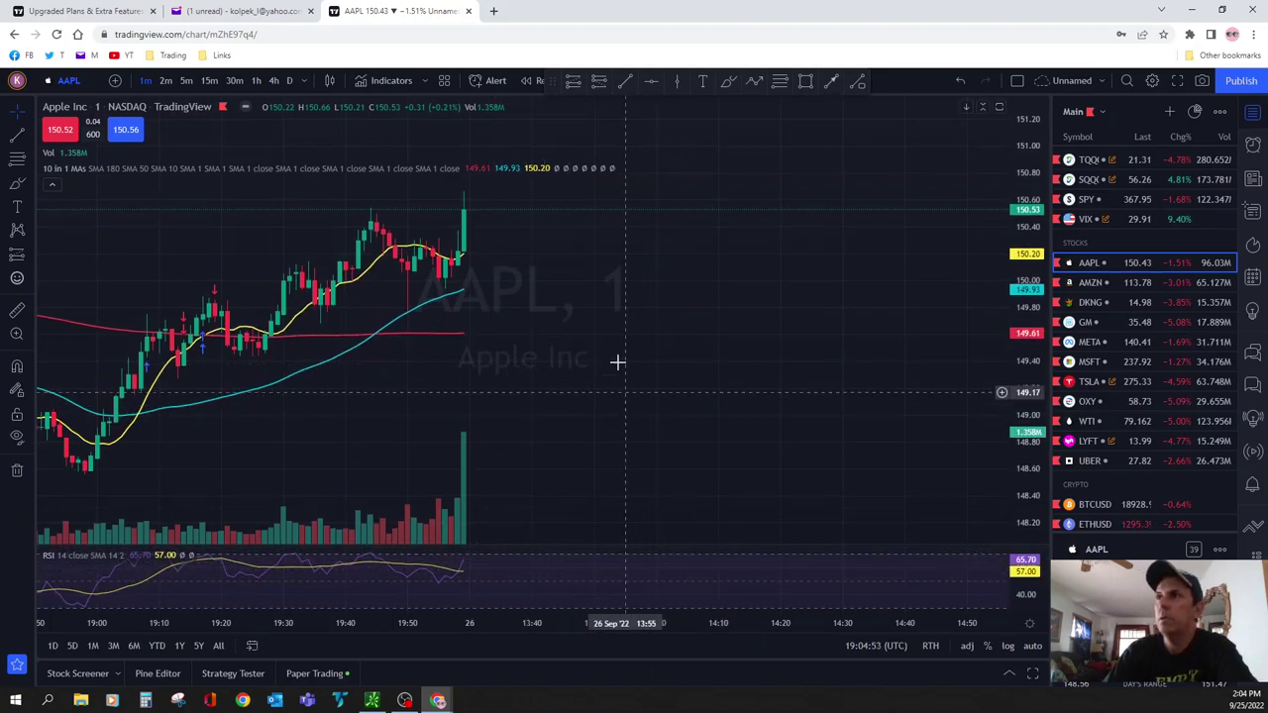
click(51, 186)
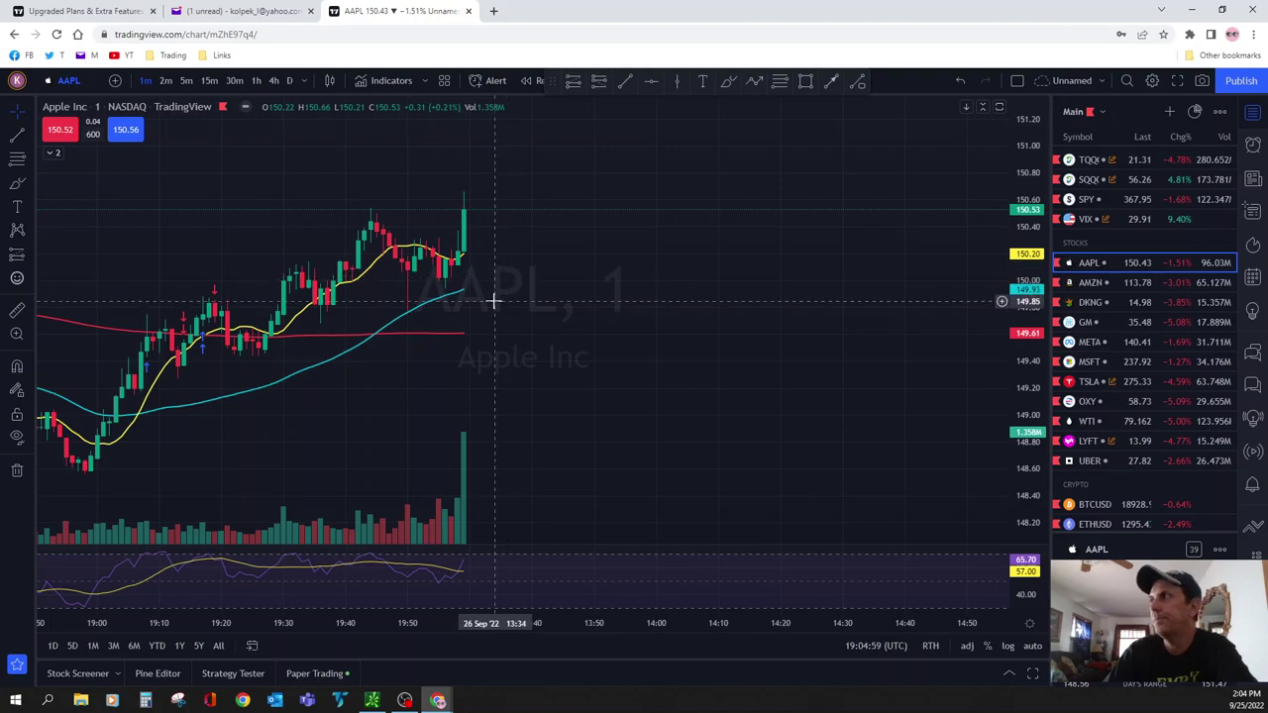
drag(555, 374, 485, 396)
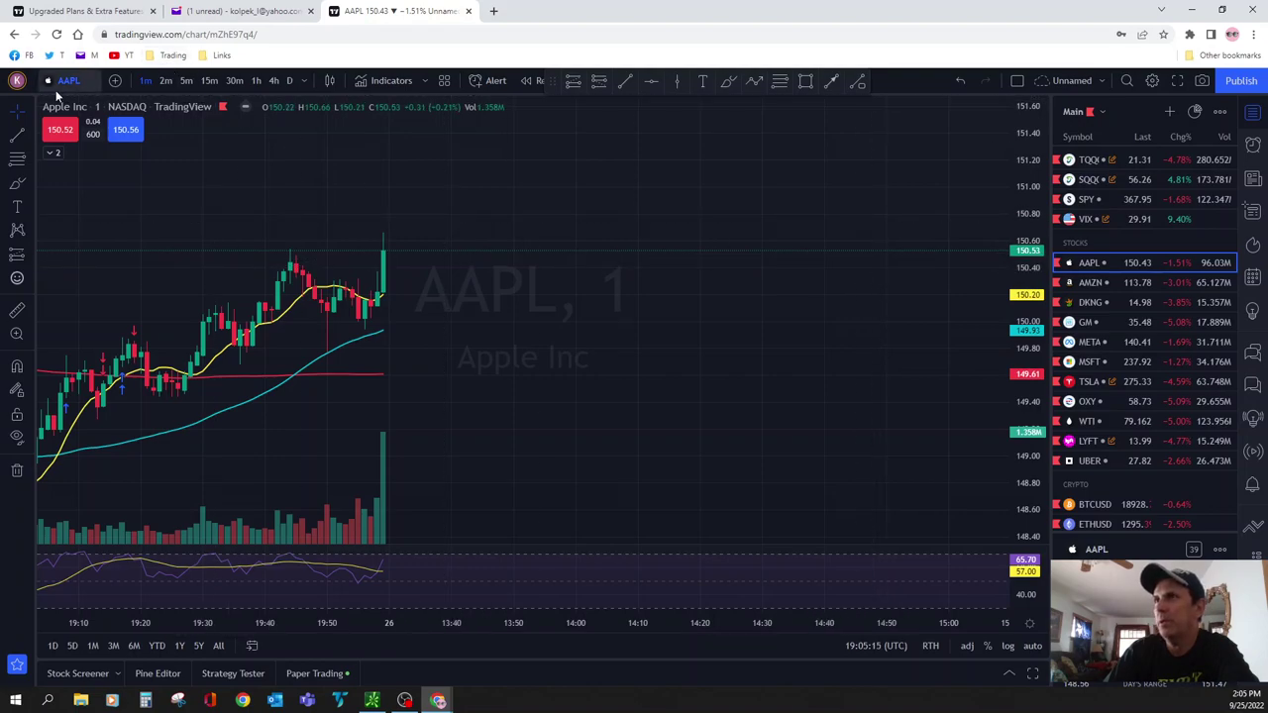
Step: Sign out of the premium account, confirming despite unsaved changes
click(17, 80)
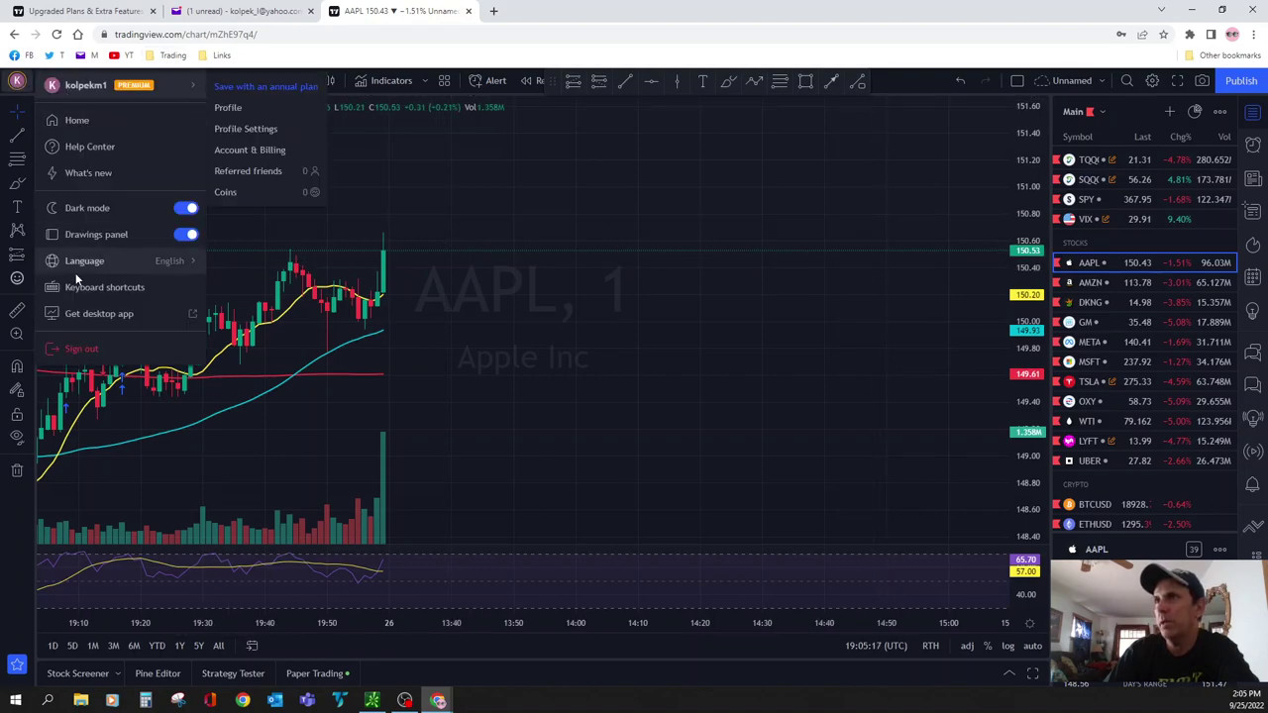
click(79, 353)
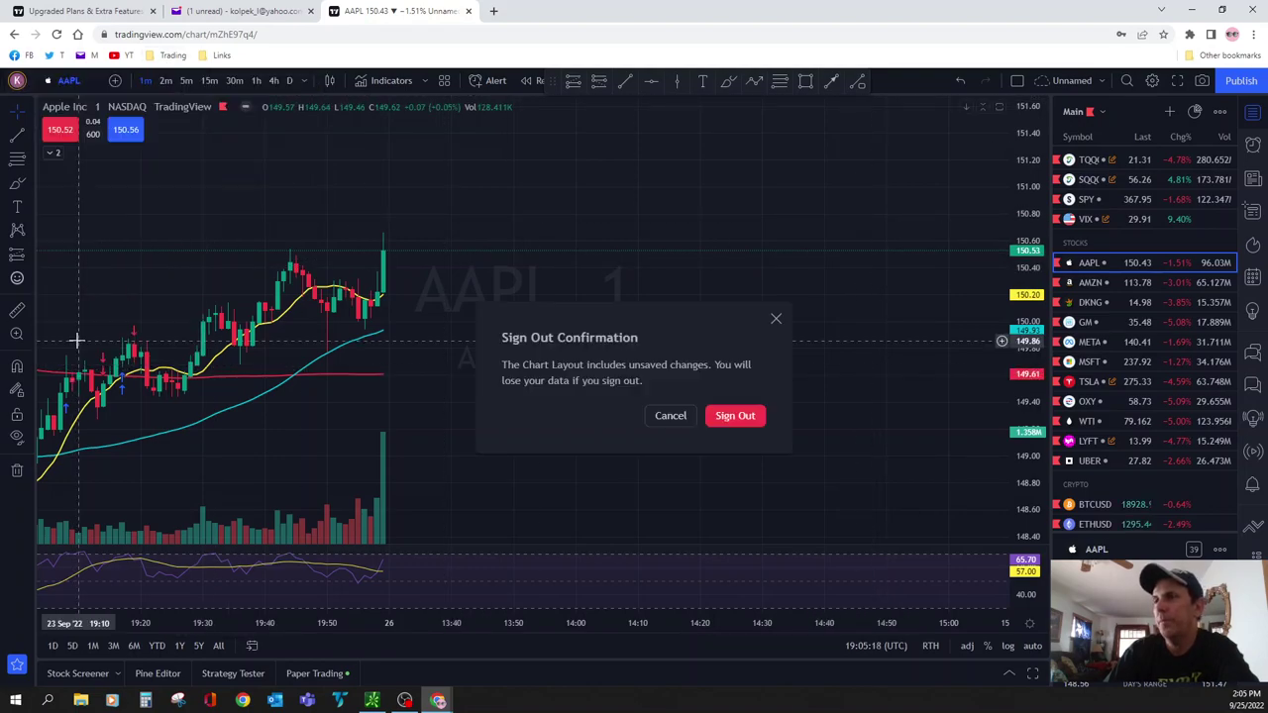
click(733, 416)
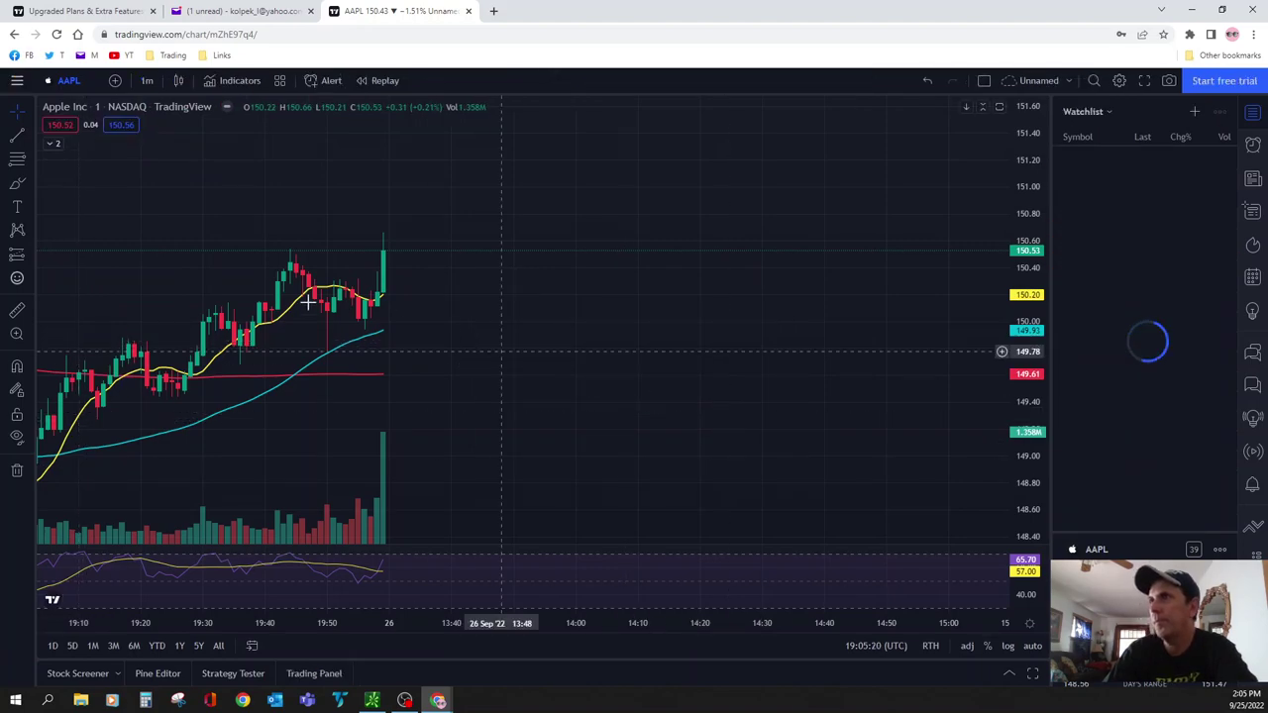
Step: Sign in by email with another saved login and dismiss the wrong-account warning
click(17, 80)
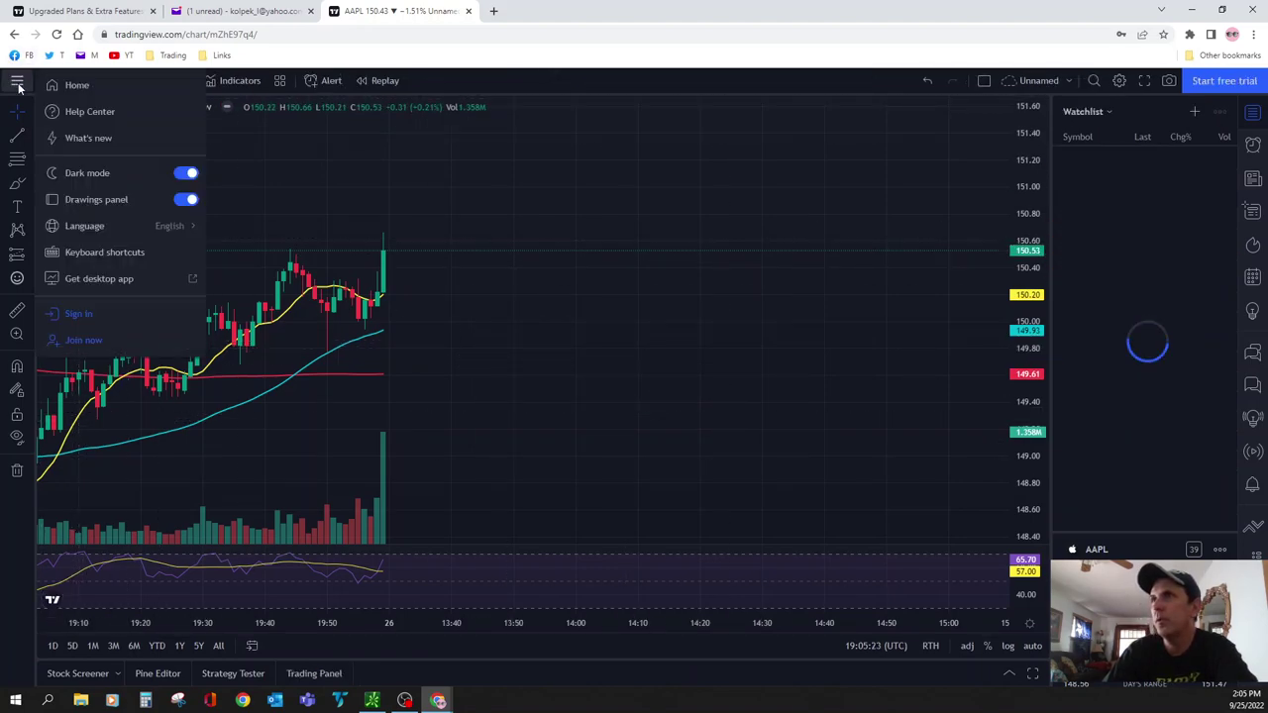
click(91, 313)
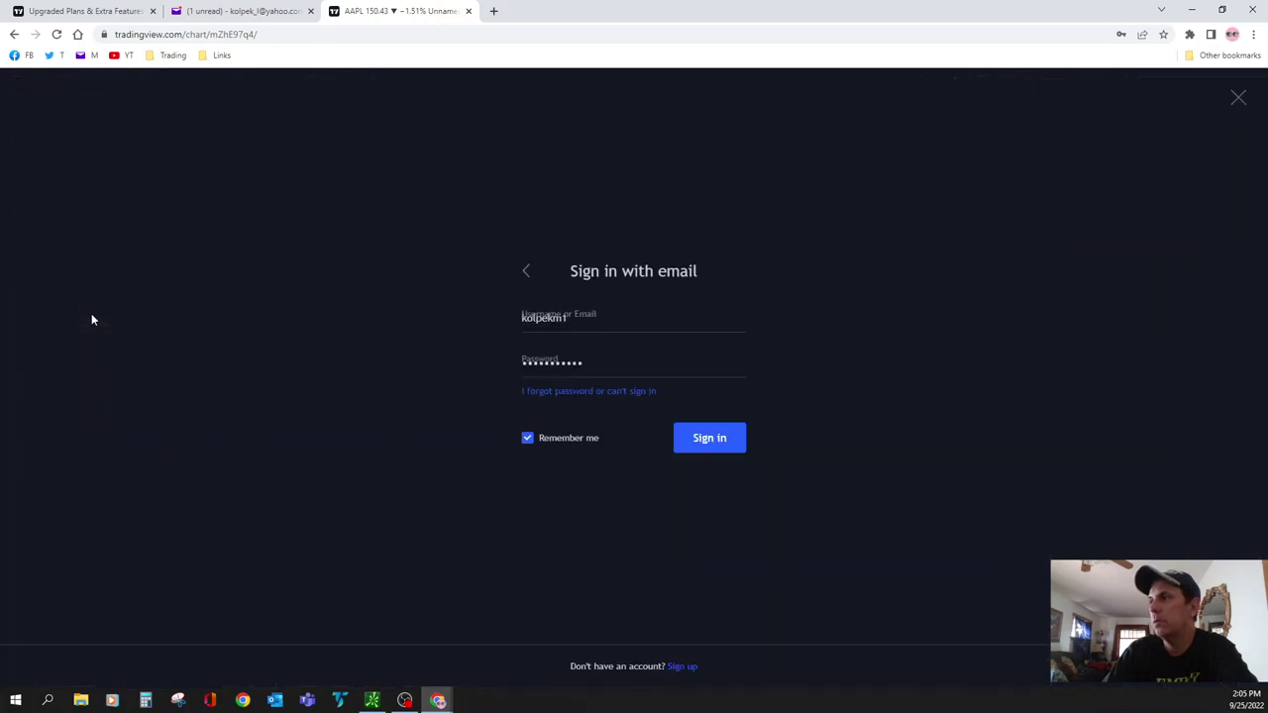
click(566, 322)
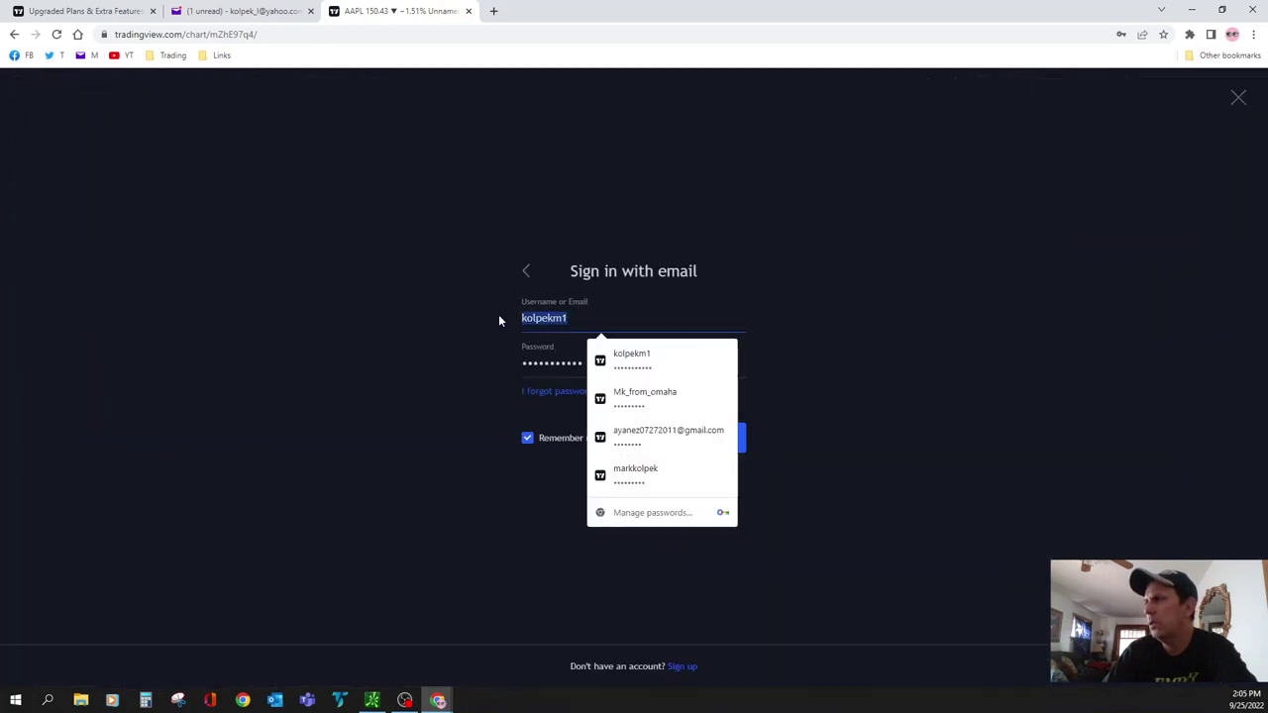
click(632, 473)
click(693, 445)
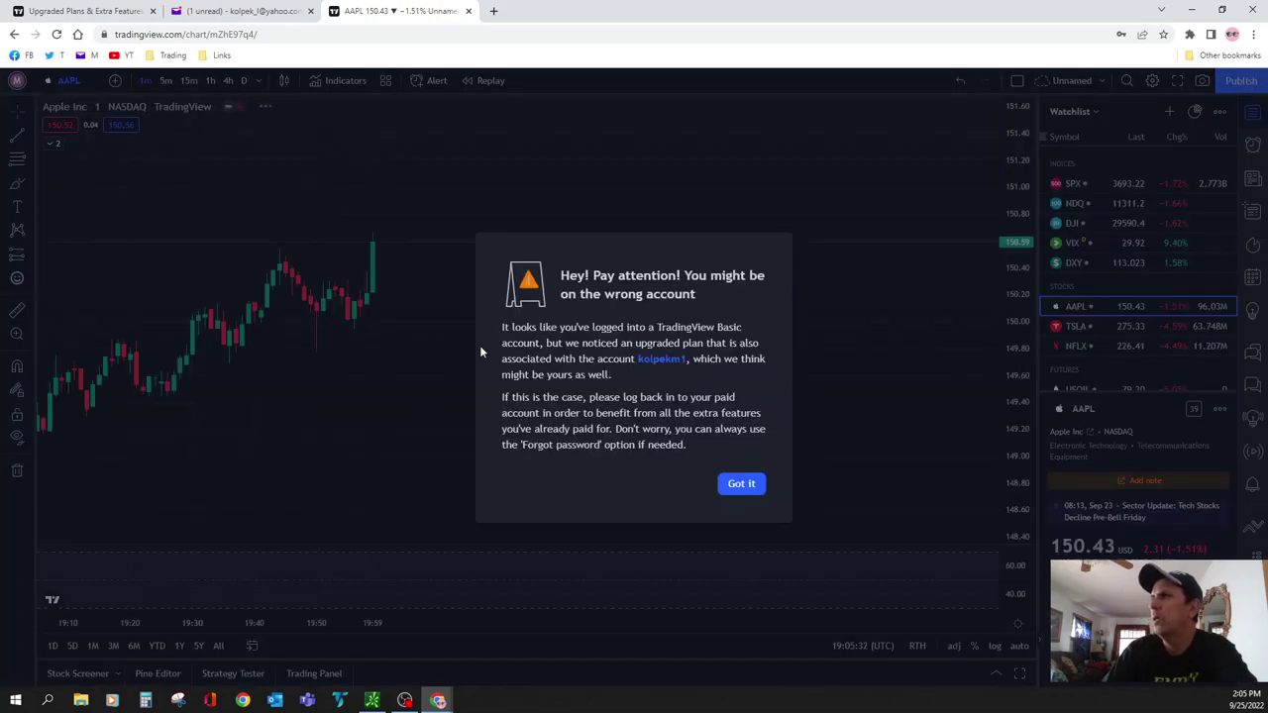
click(737, 486)
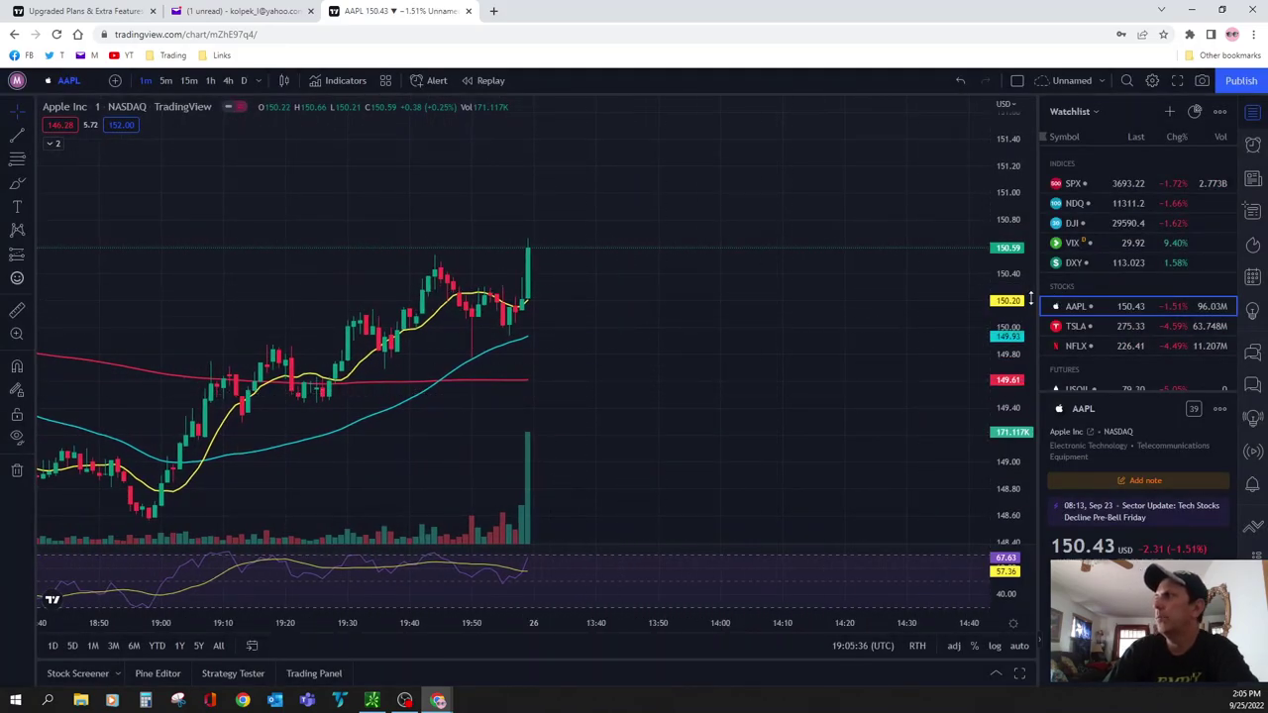
Step: Connect Paper Trading as the broker and dismiss the broker-switching tip
click(316, 676)
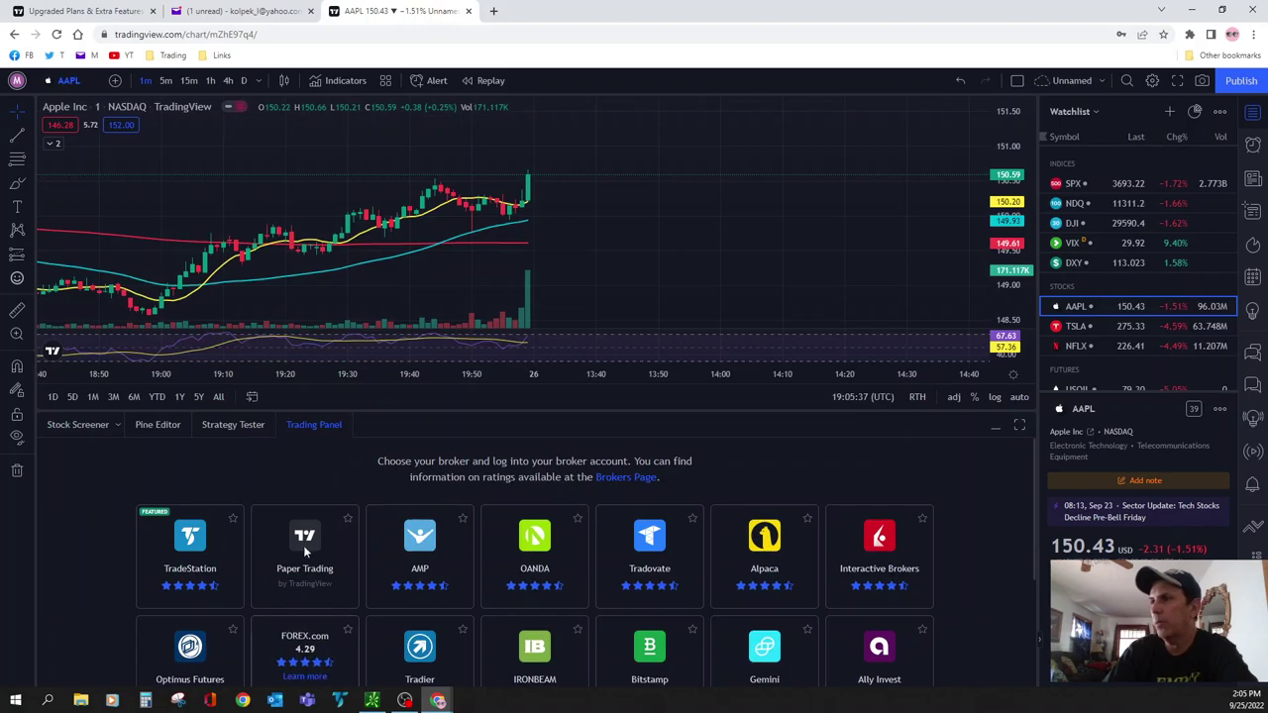
click(309, 584)
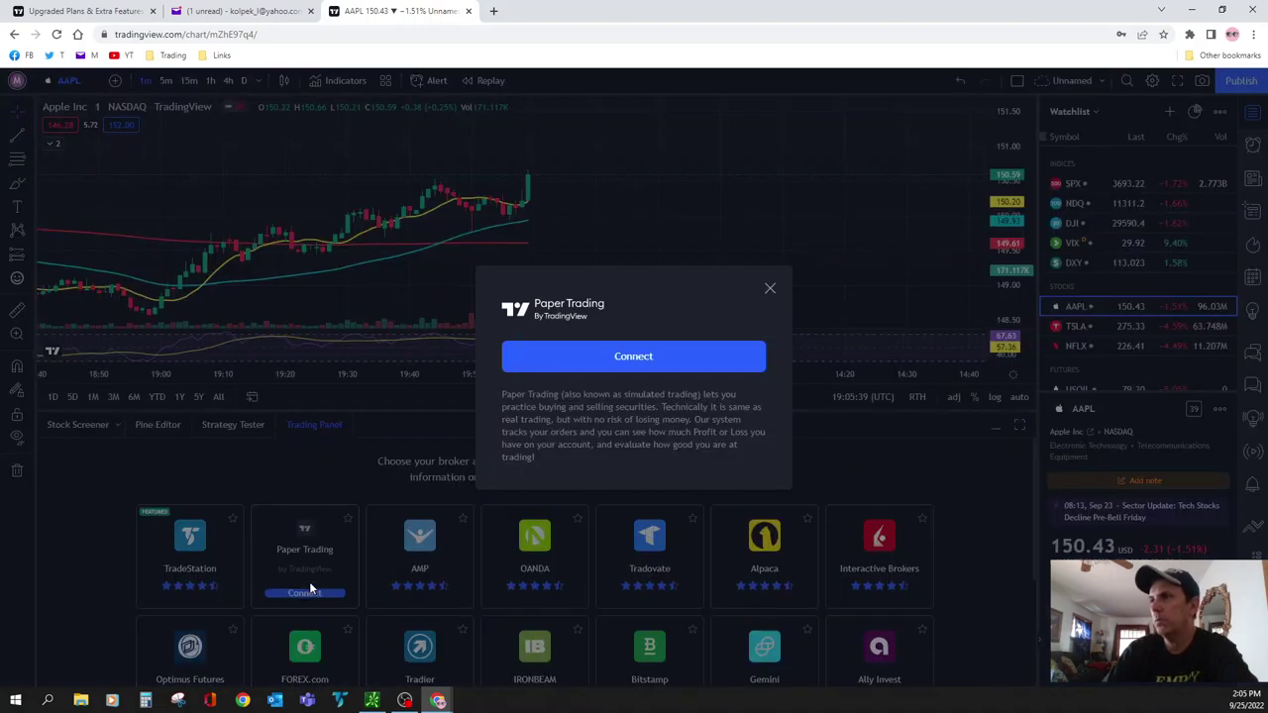
click(551, 361)
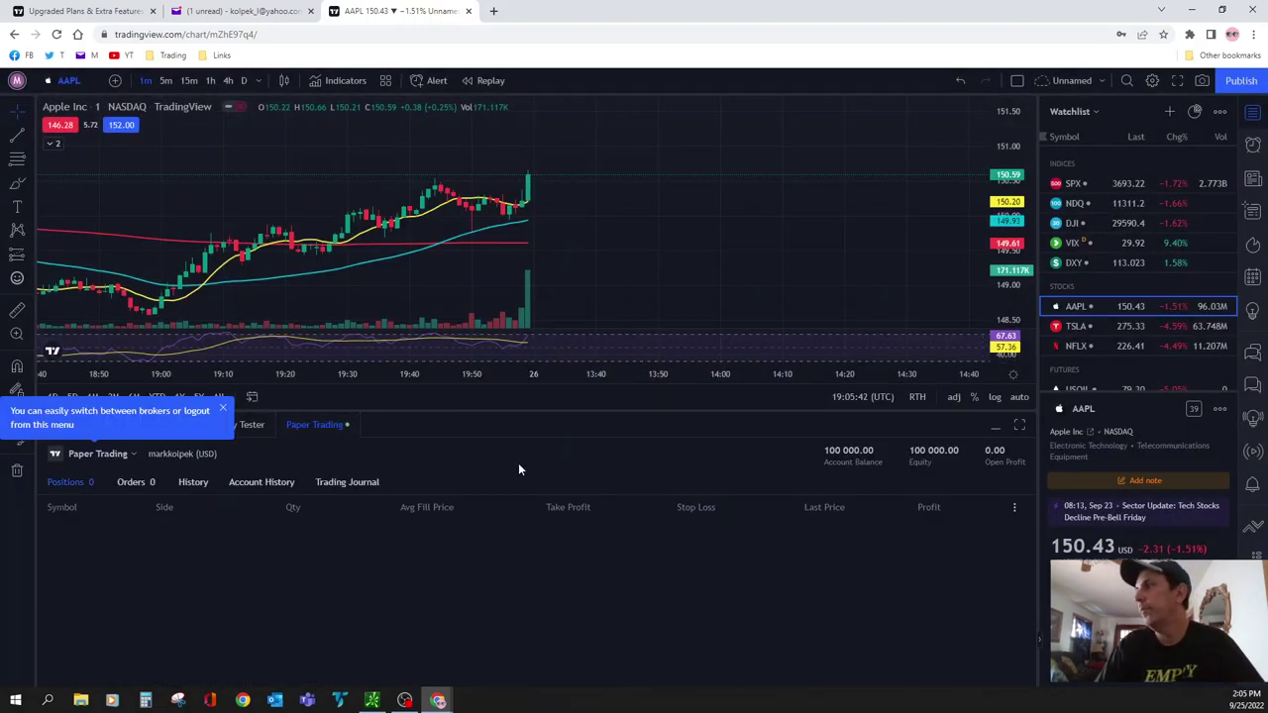
click(223, 409)
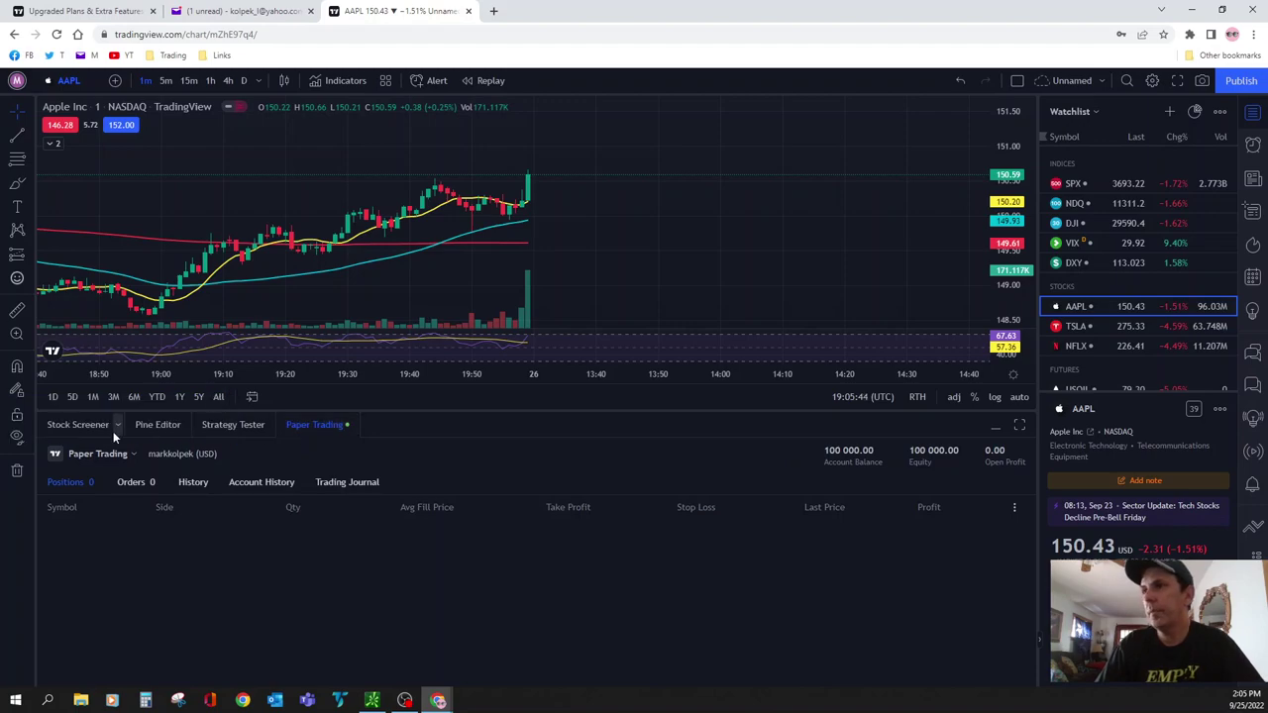
Step: Reset the paper account balance from 100,000 to 5,000
click(130, 454)
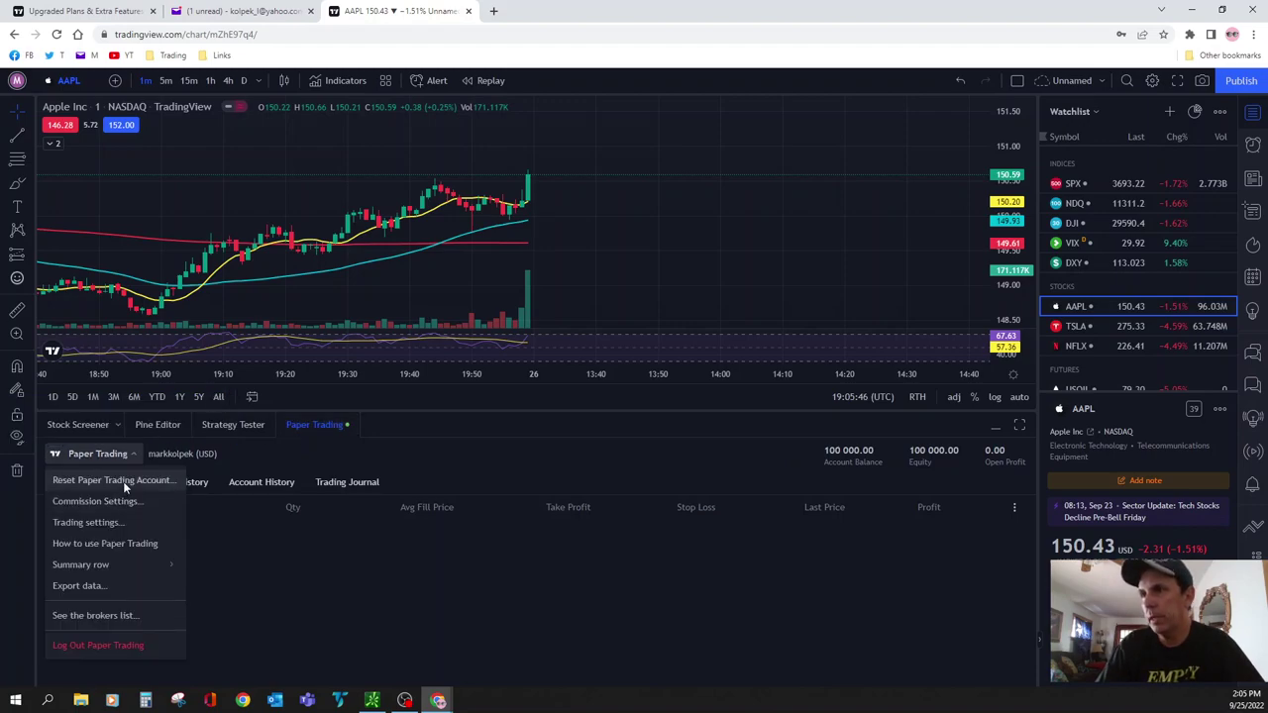
click(123, 480)
click(608, 401)
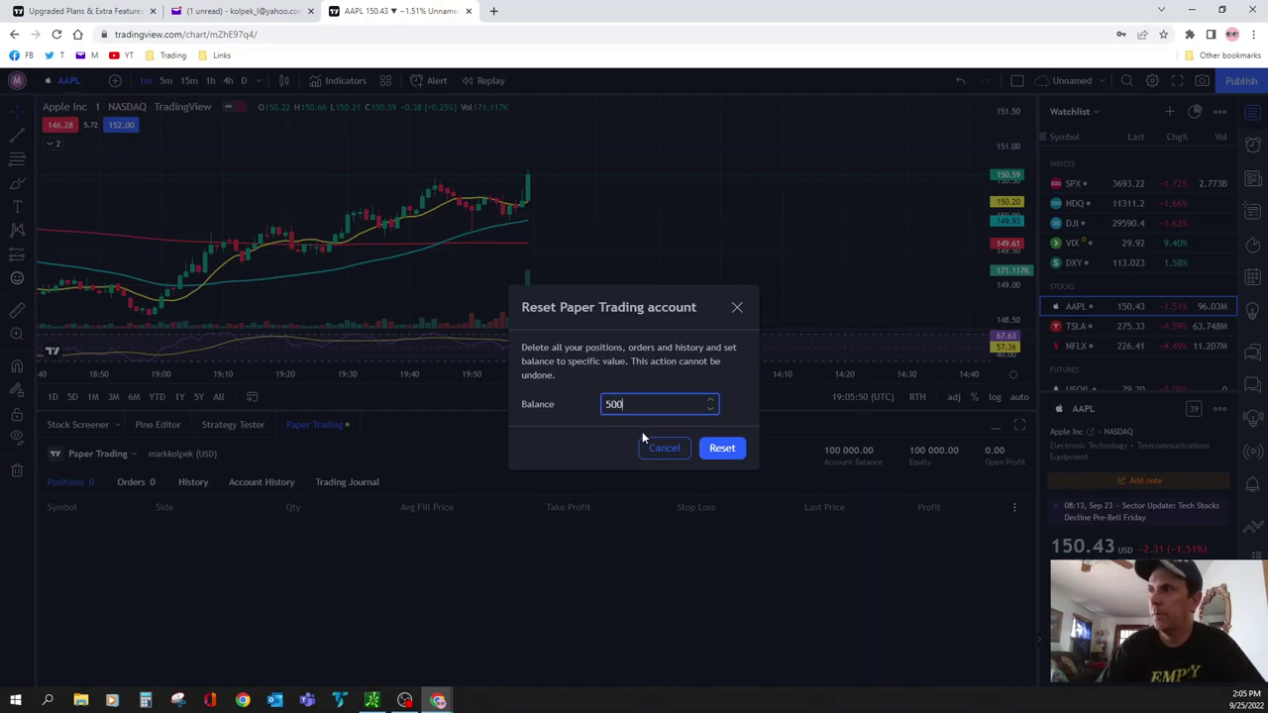
click(720, 447)
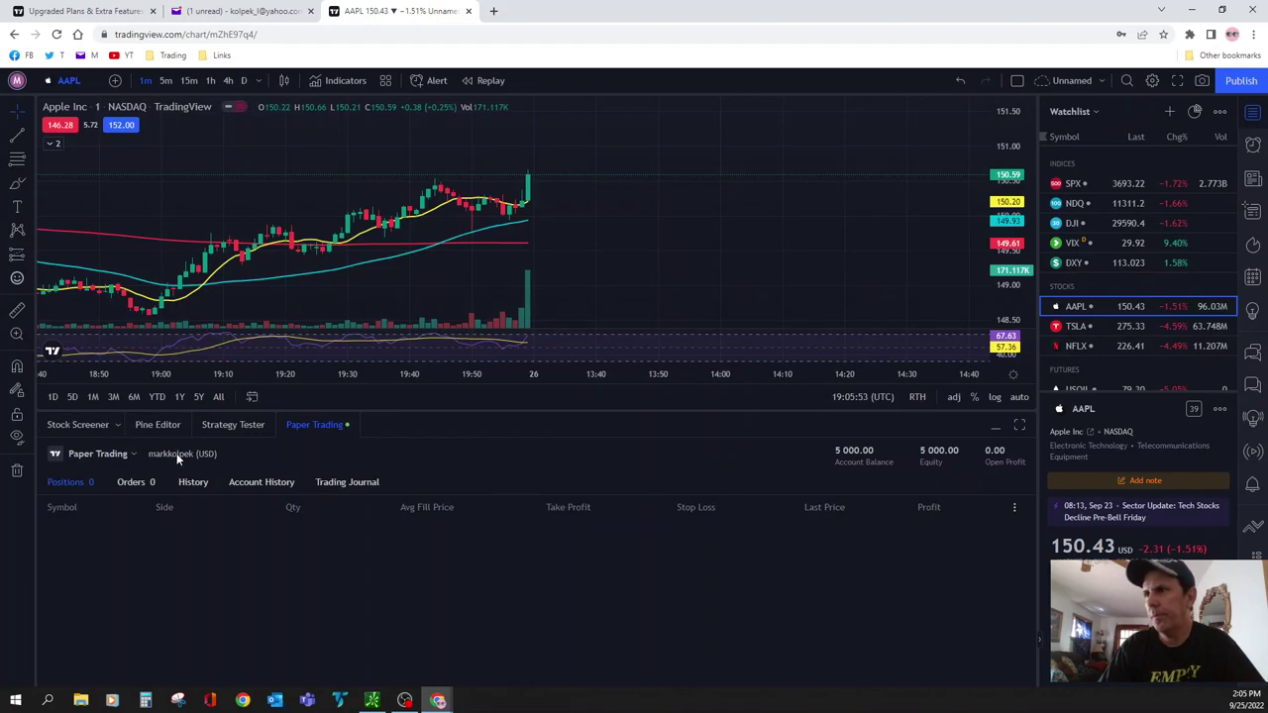
click(130, 456)
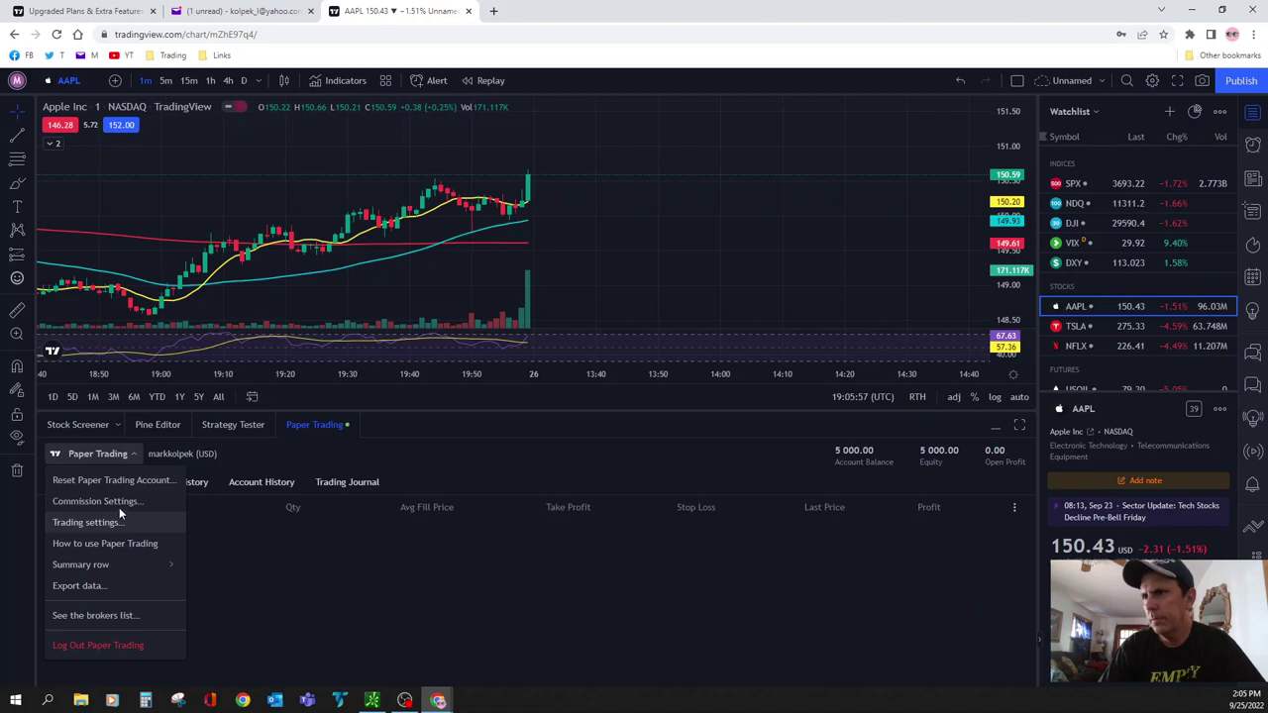
click(699, 265)
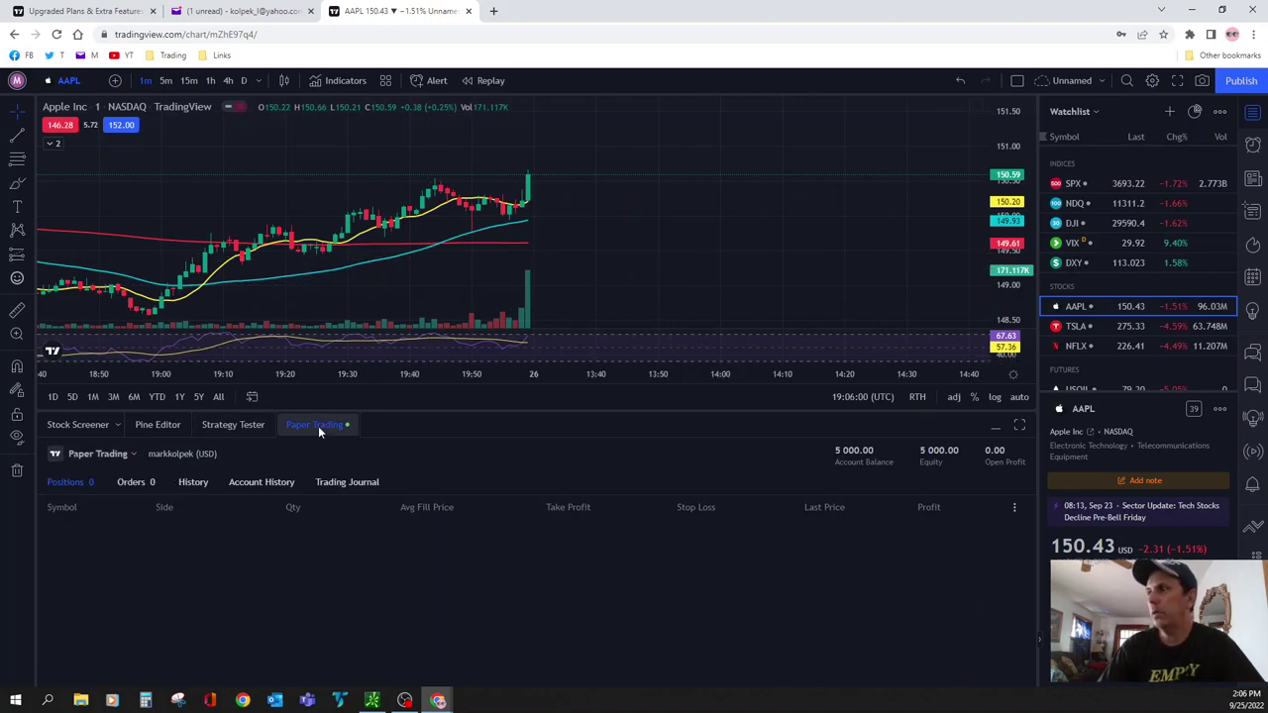
Step: Collapse the Paper Trading panel, pan the chart forward, and enlarge the watchlist to show futures and forex
click(318, 426)
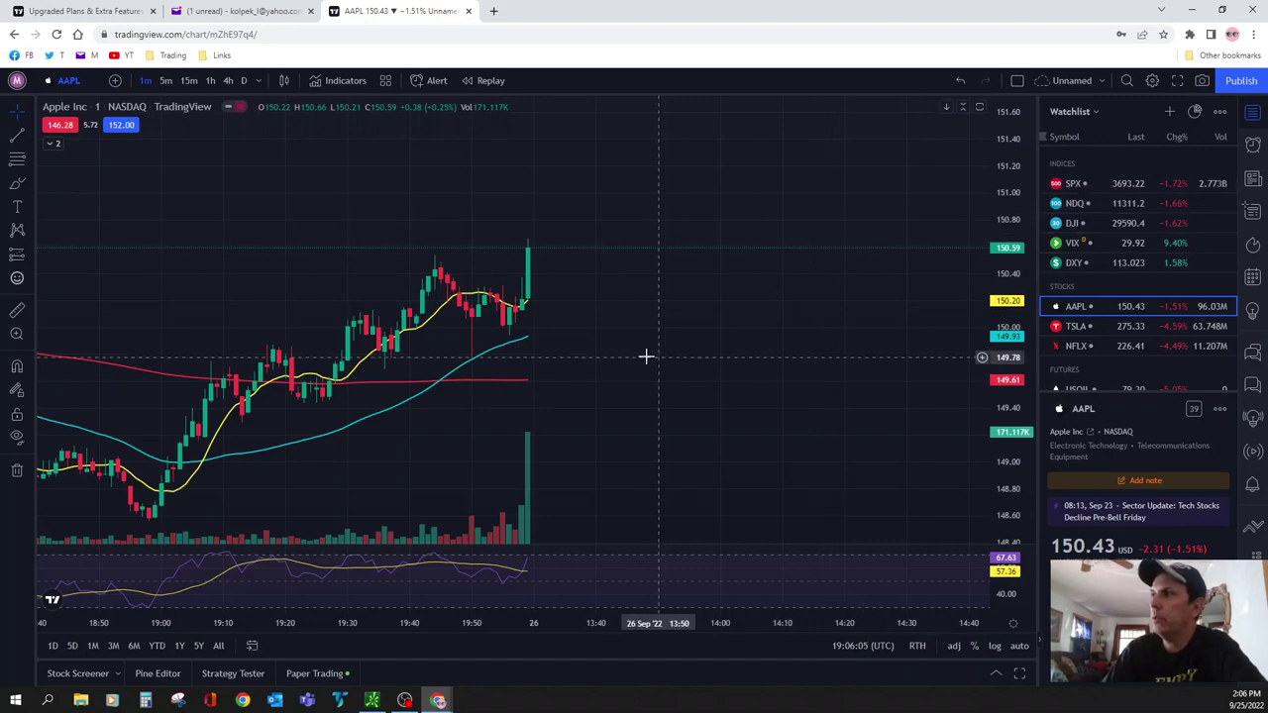
drag(650, 385, 560, 421)
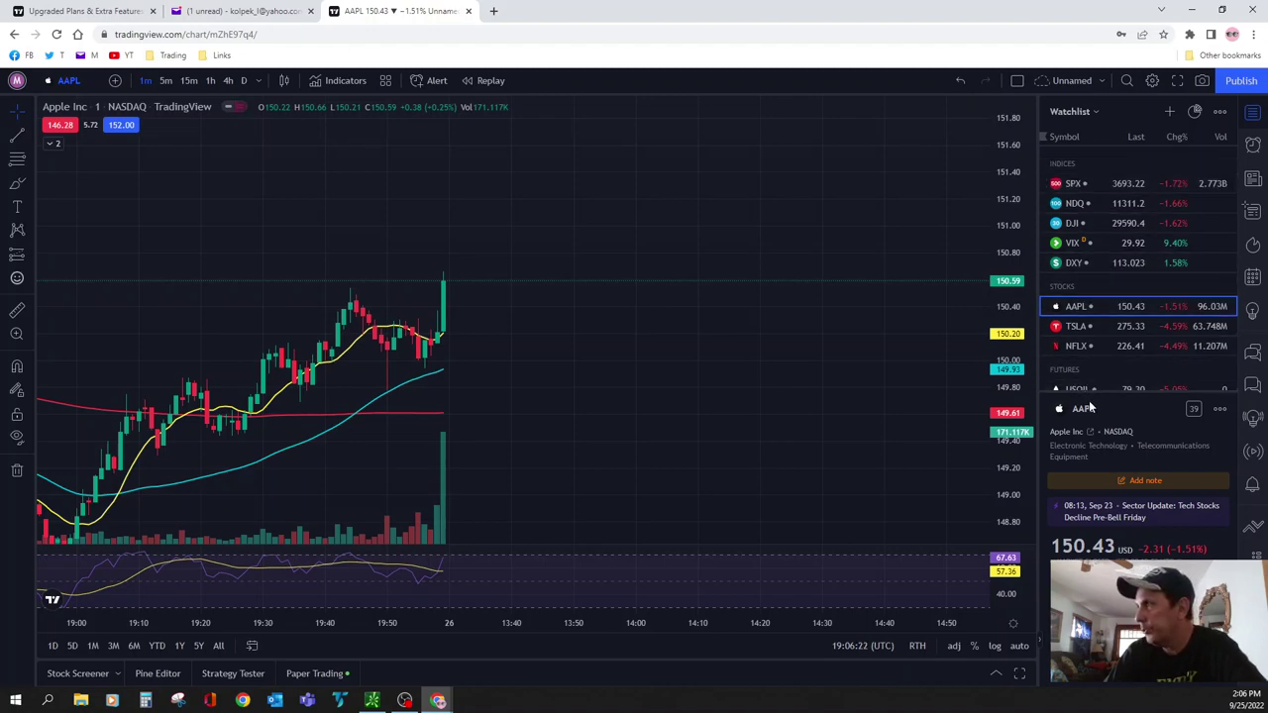
drag(1093, 390, 1081, 566)
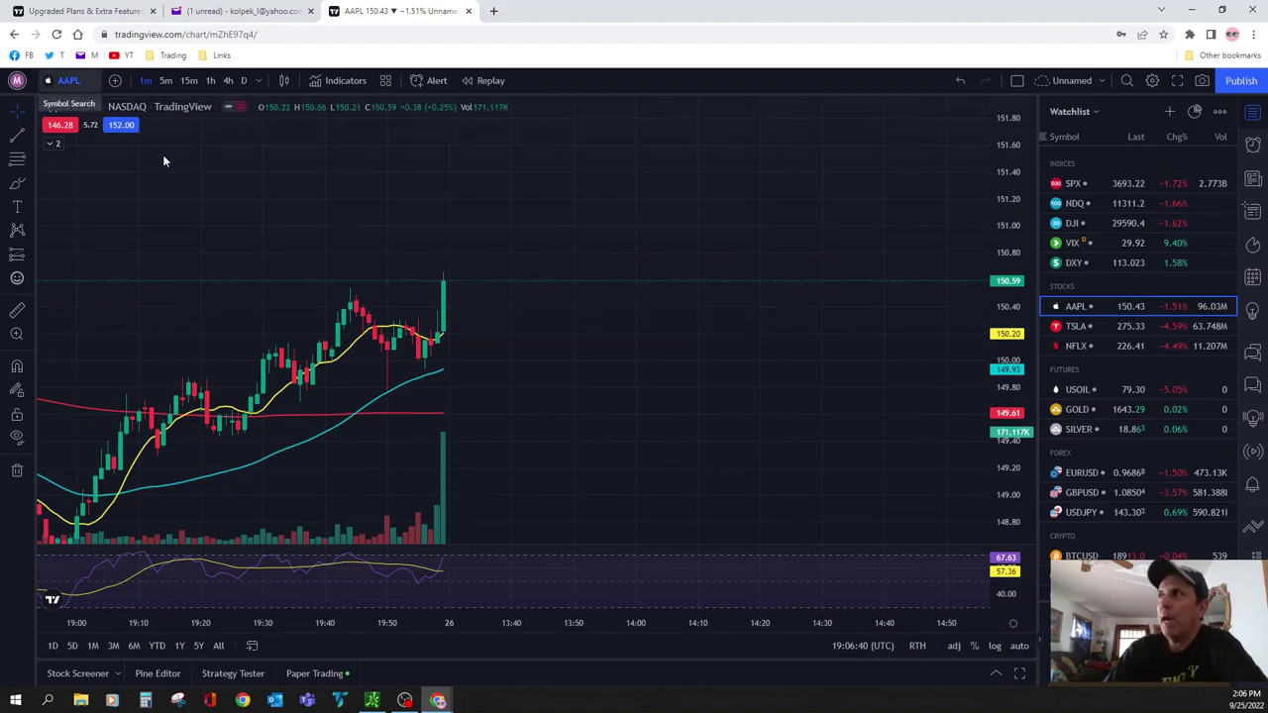
Step: Glance at the list of watchlists and the symbol search, closing both
click(1096, 111)
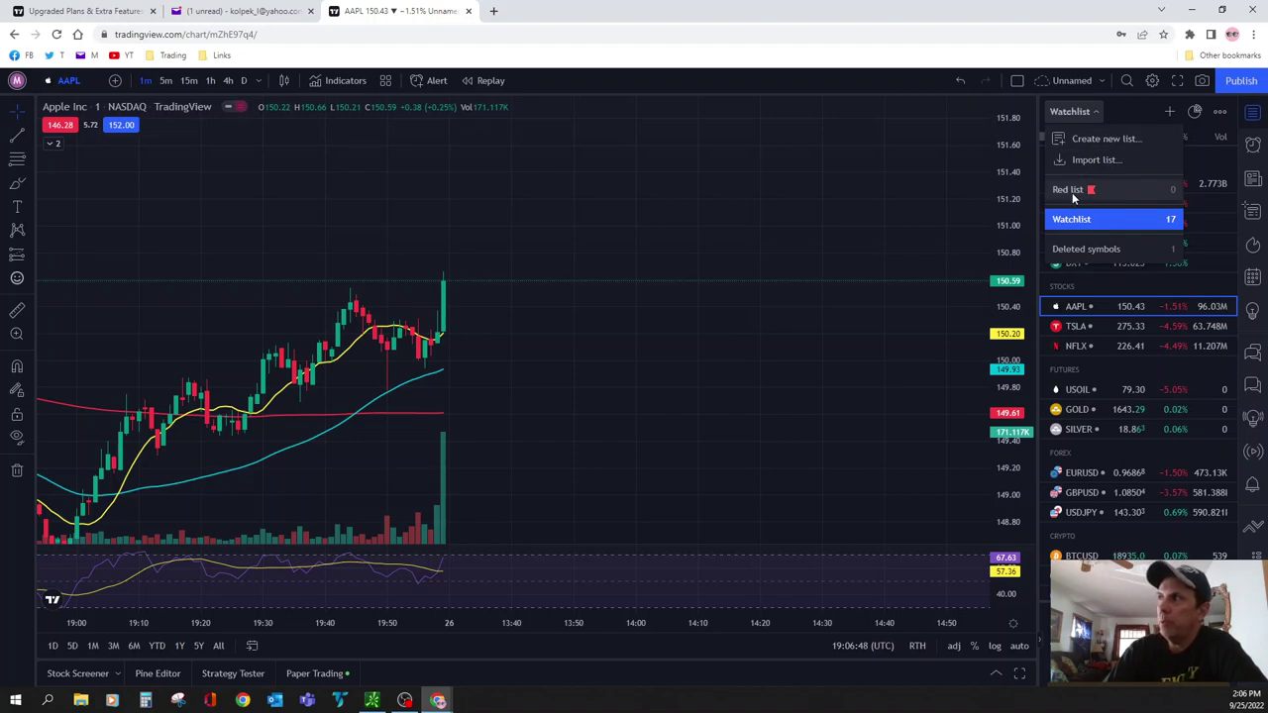
click(645, 189)
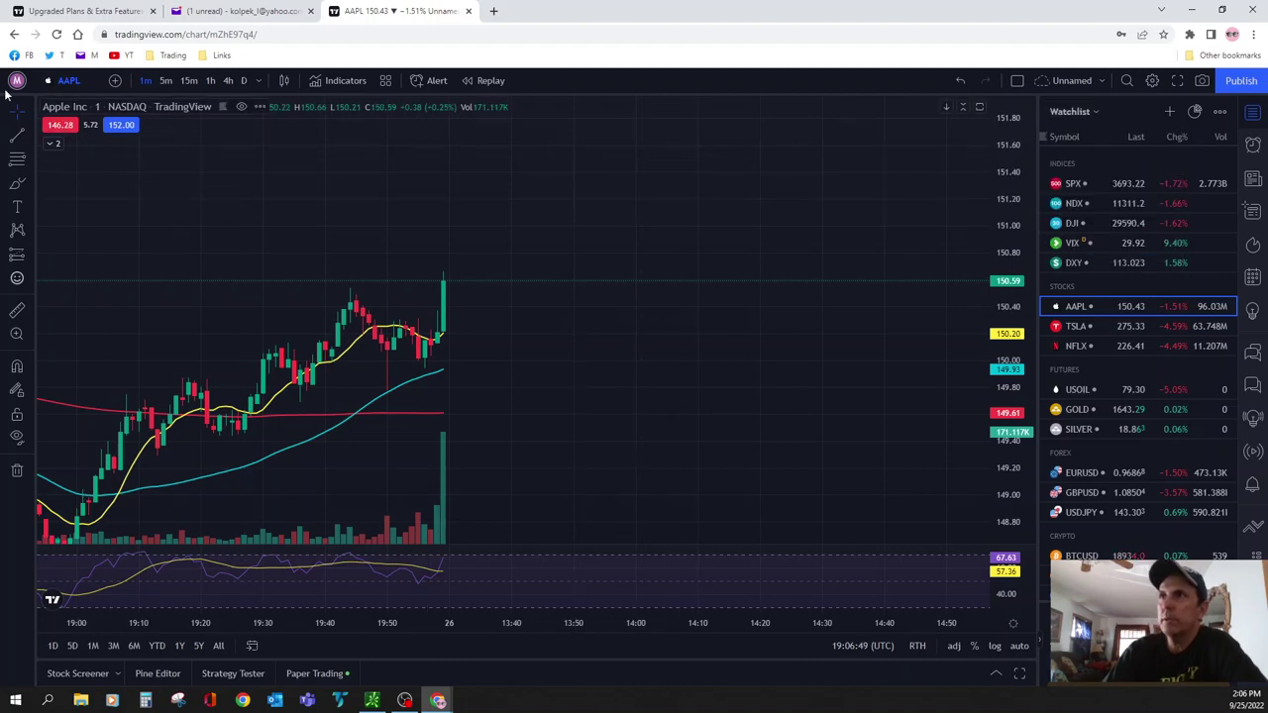
click(68, 83)
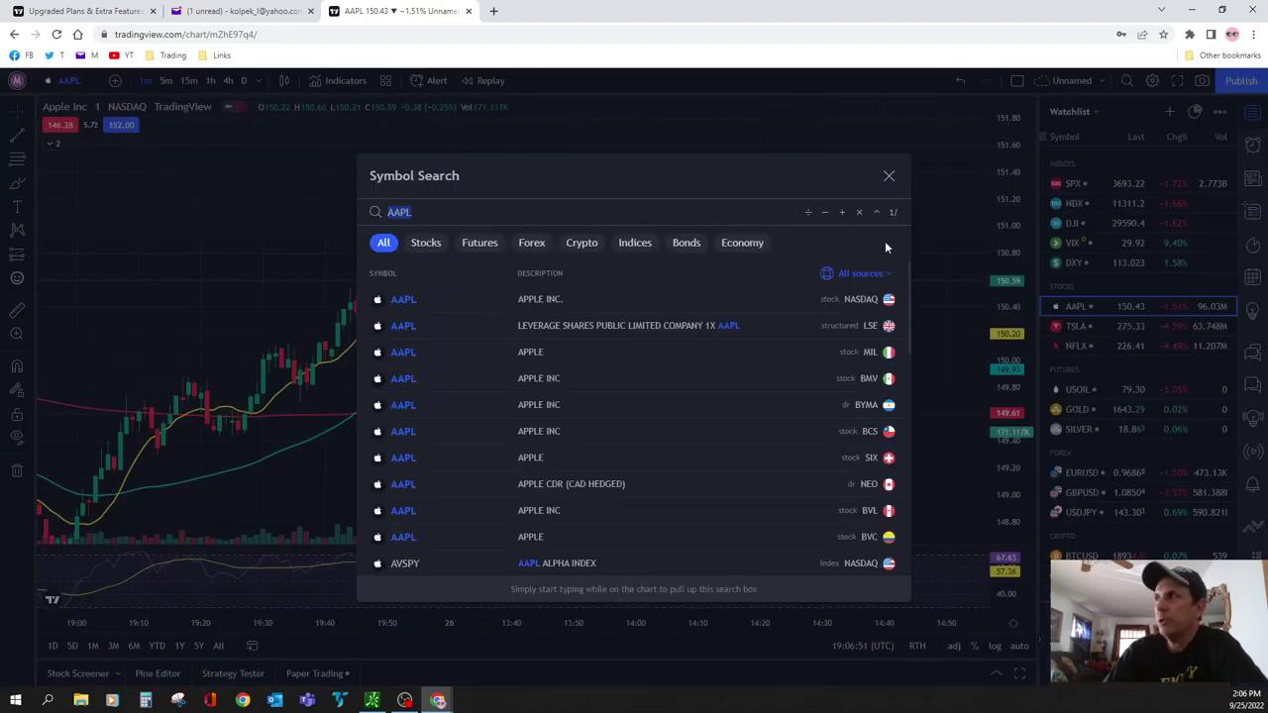
click(889, 175)
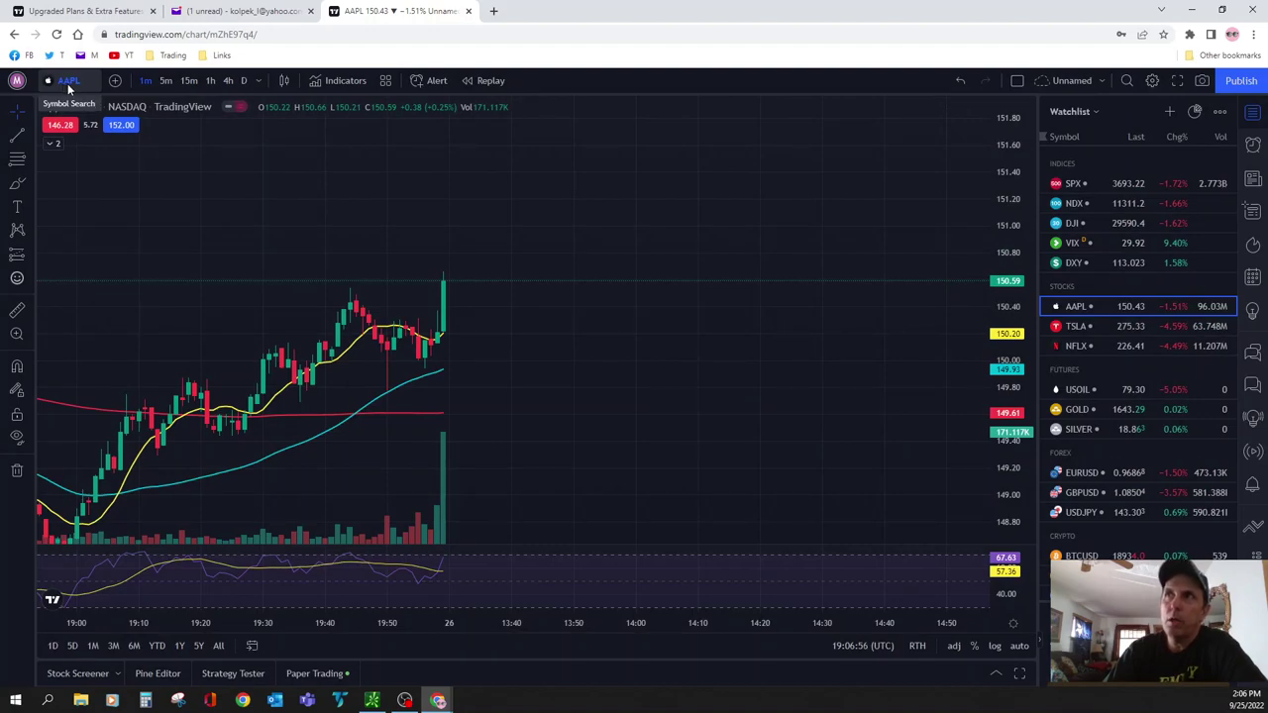
Step: Search for Tesla, flag TSLA red, and close Symbol Search
click(67, 84)
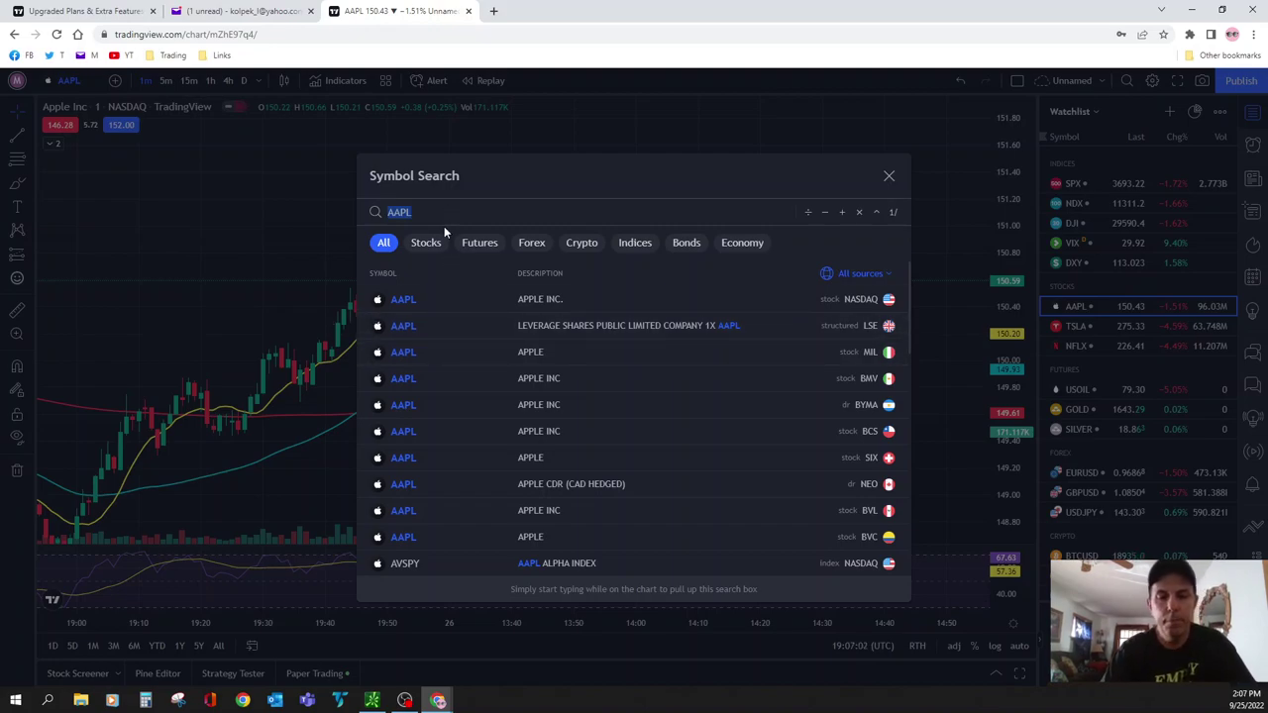
text(TSLA)
key(BackSpace)
key(BackSpace)
key(BackSpace)
key(BackSpace)
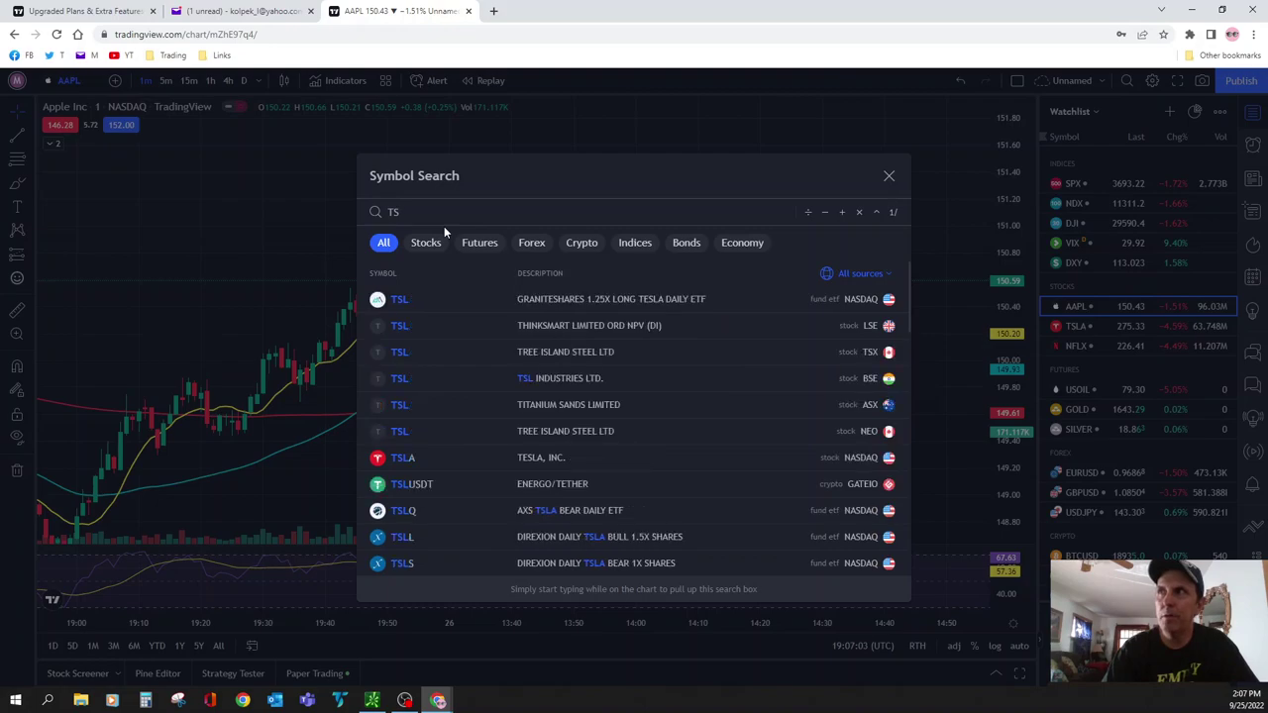
text(TELS)
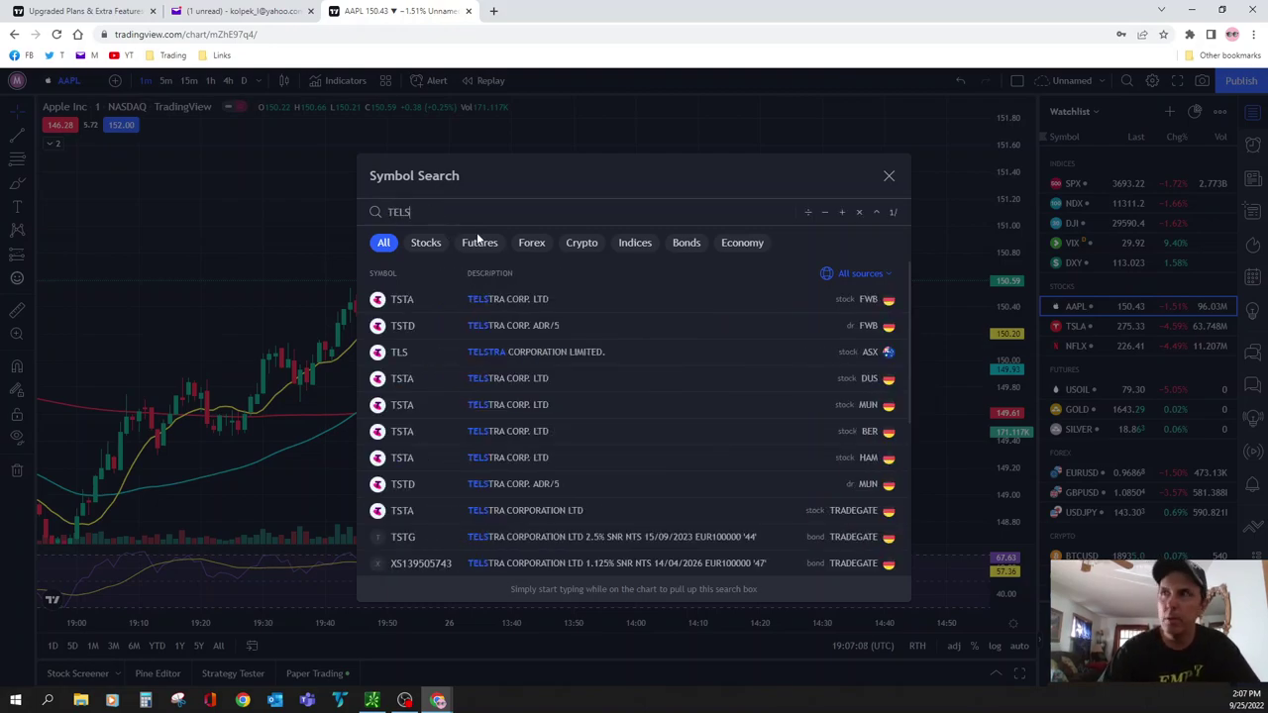
key(BackSpace)
key(BackSpace)
text(SLA)
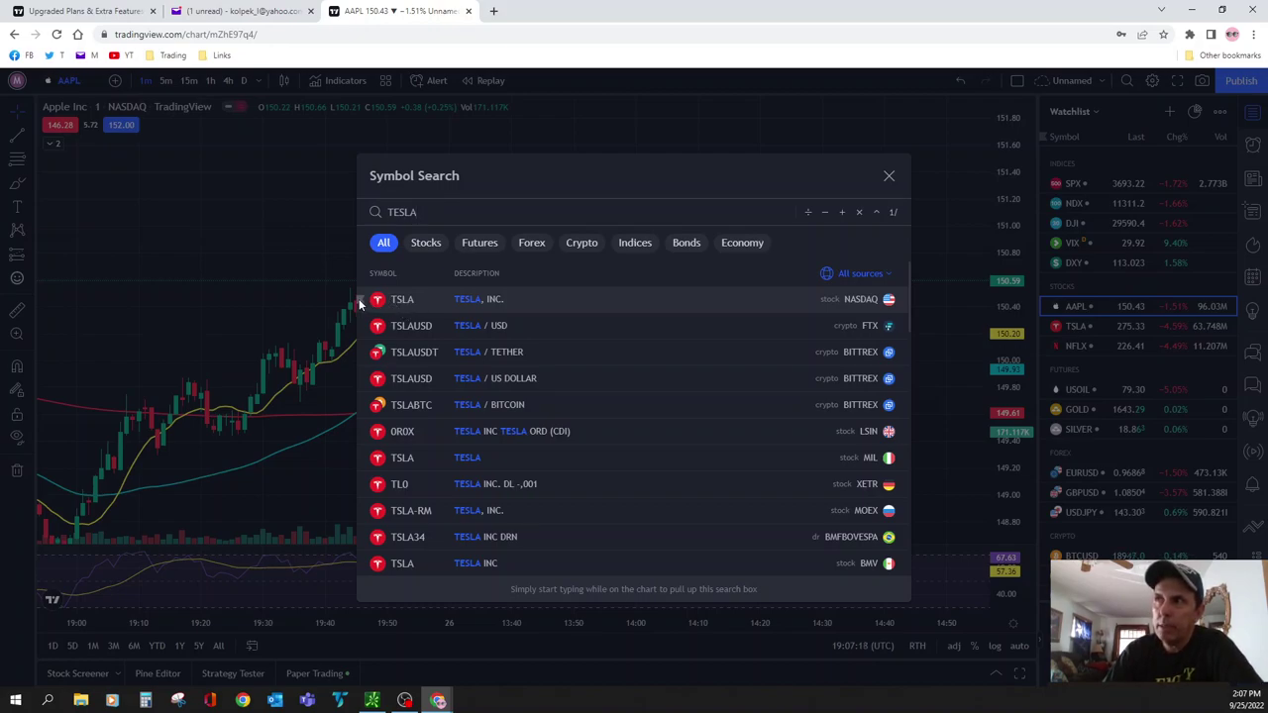
click(360, 302)
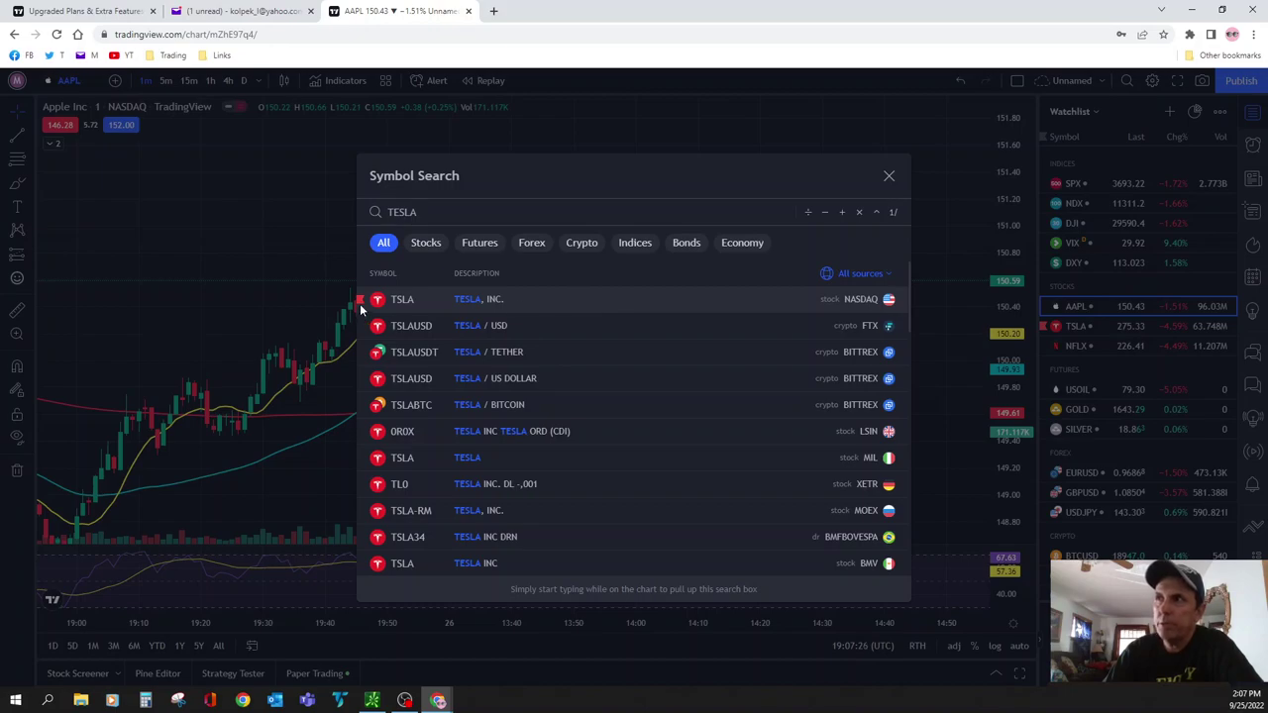
click(876, 177)
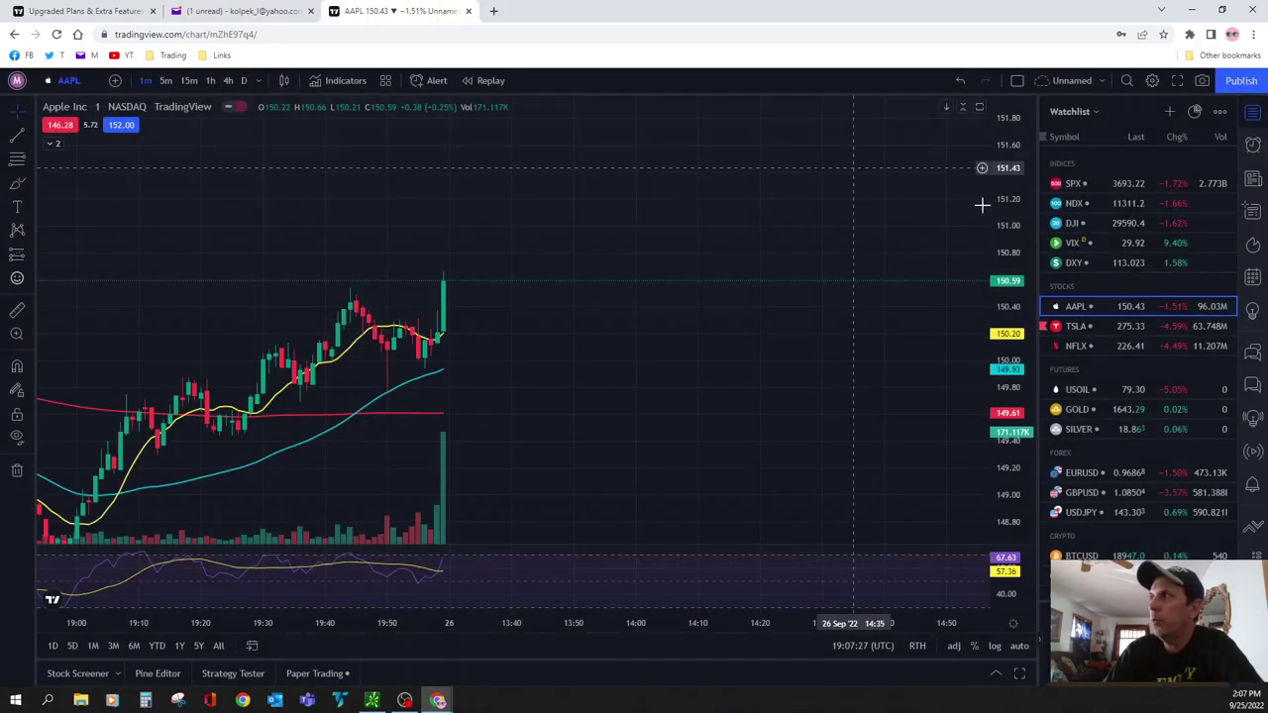
Step: View the Red list containing only TSLA, then switch back to the main Watchlist
click(1094, 109)
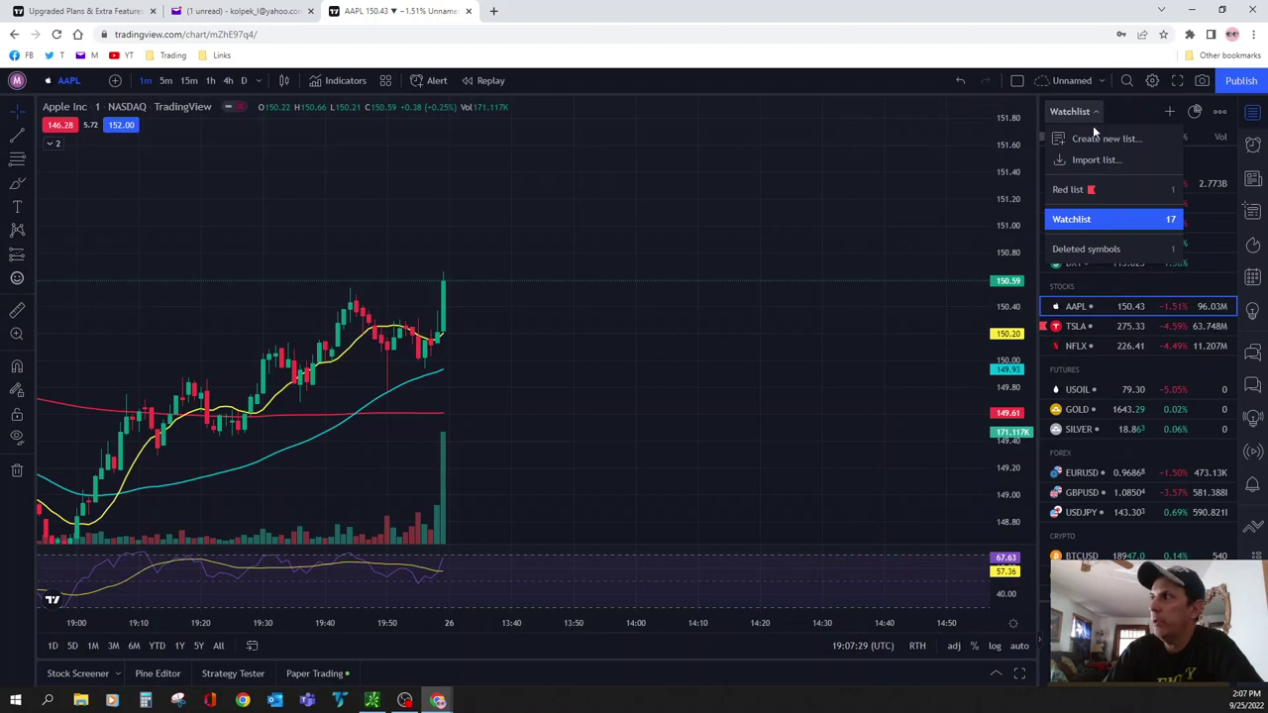
click(1068, 189)
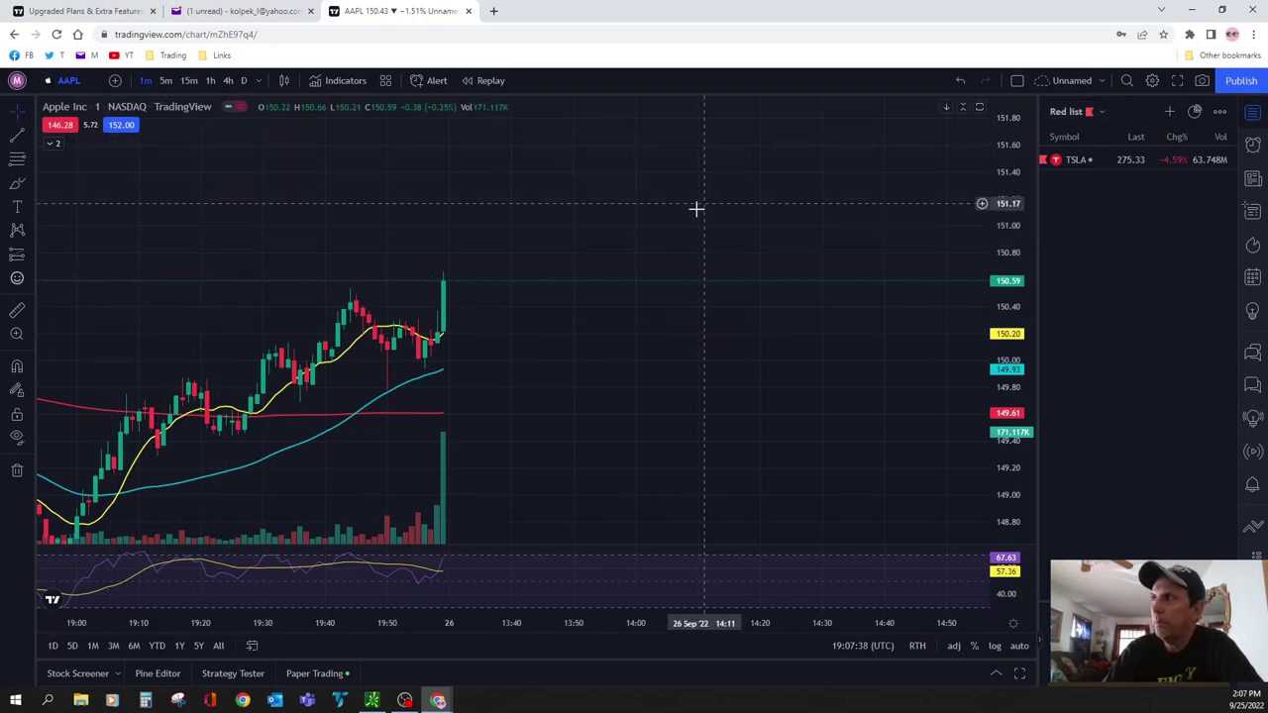
click(1100, 113)
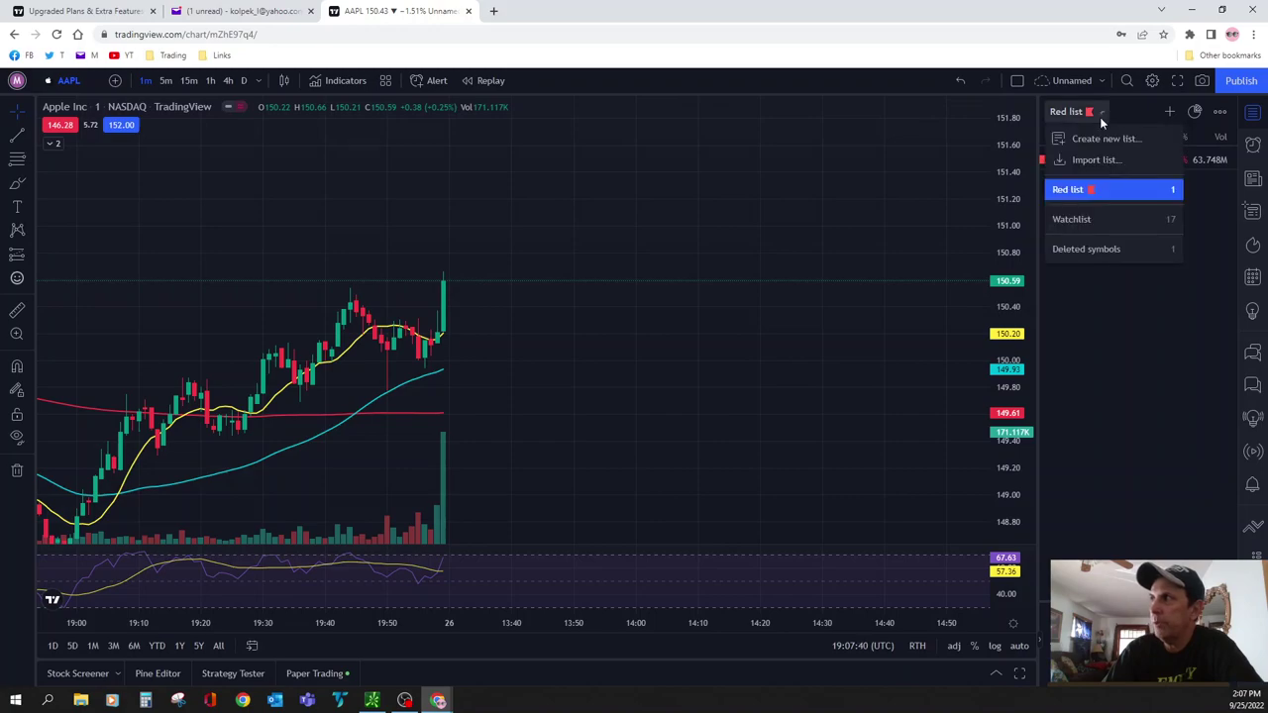
click(1078, 216)
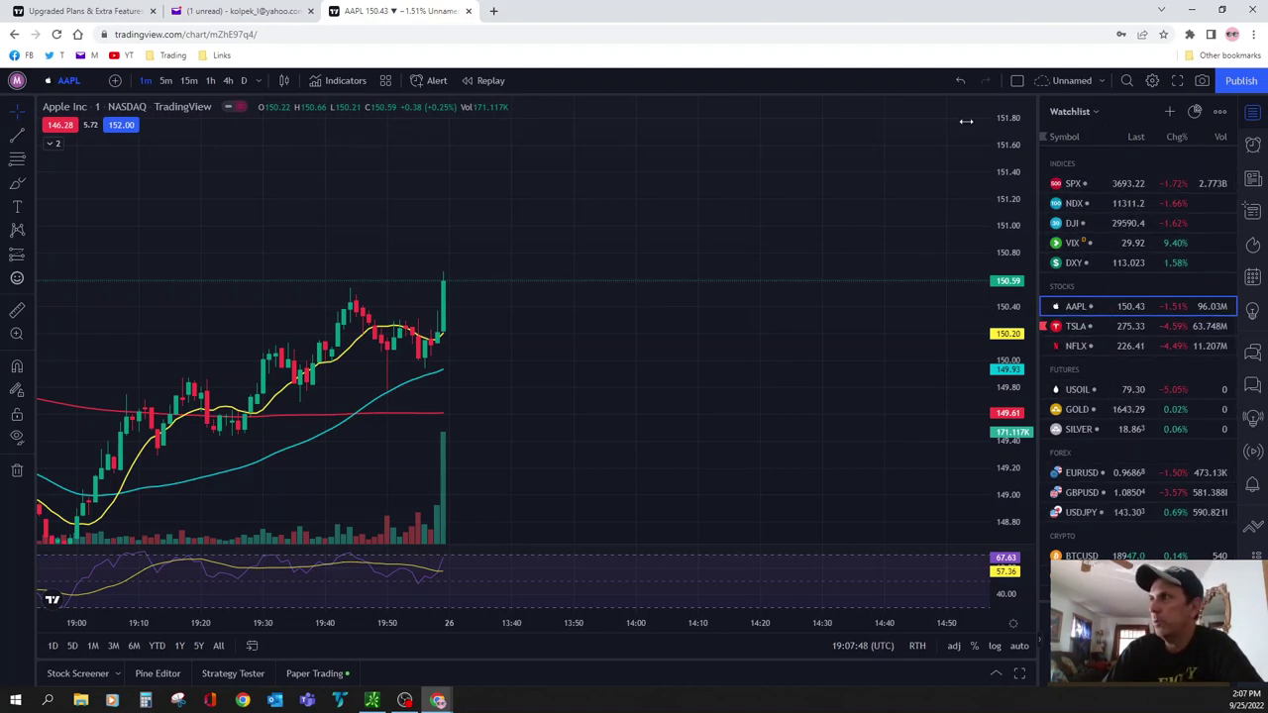
Step: Search AAPL in Symbol Search and flag Apple's NASDAQ listing red
click(67, 82)
text(TSLA)
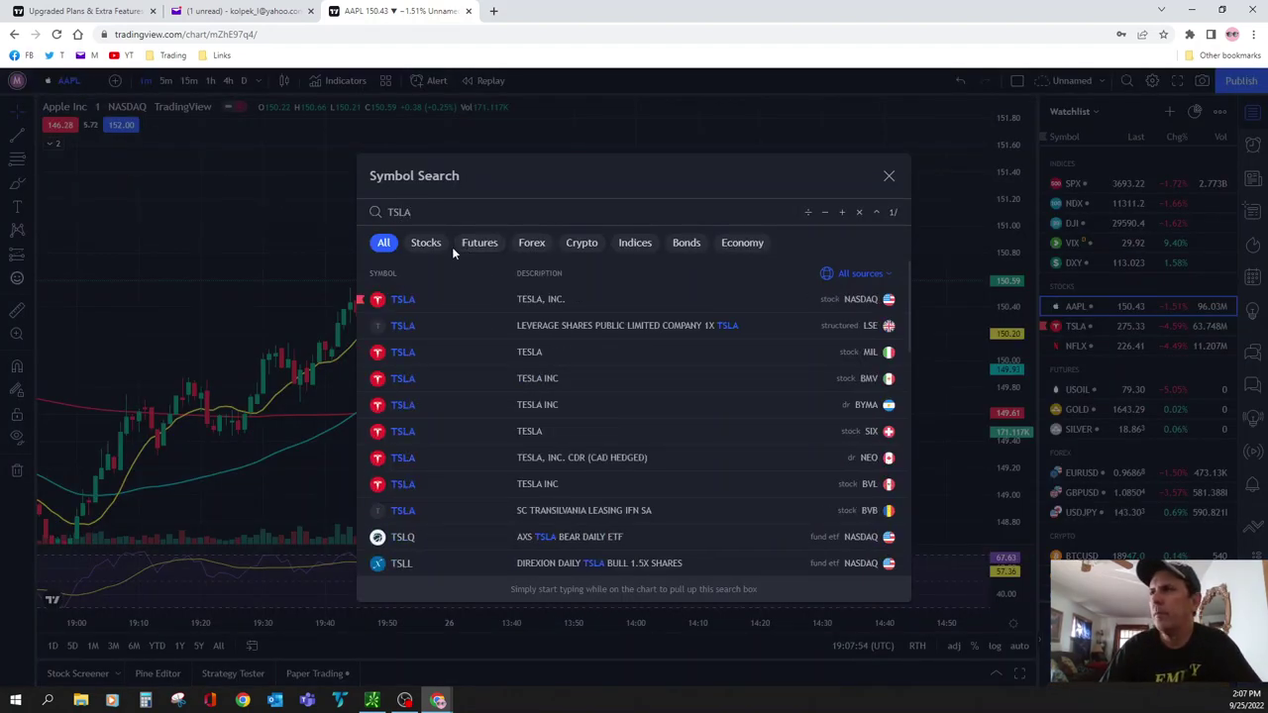
key(BackSpace)
key(BackSpace)
key(BackSpace)
key(BackSpace)
text(AAPL)
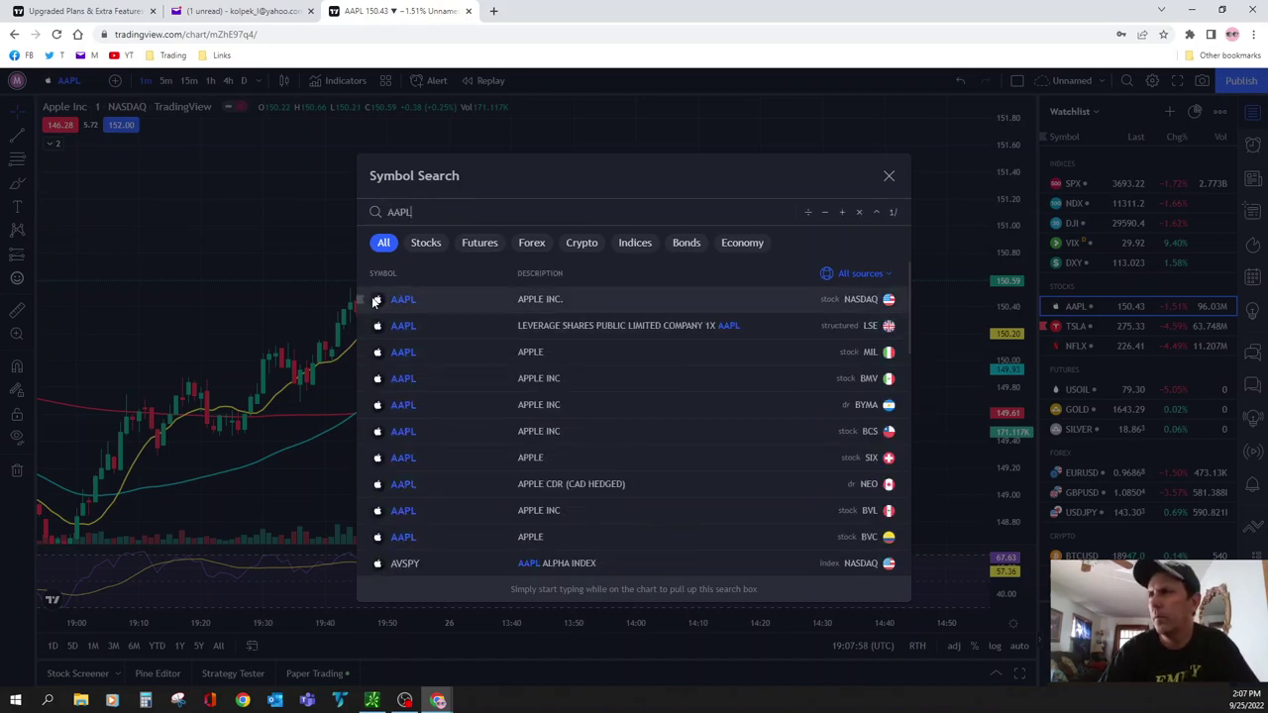
click(358, 300)
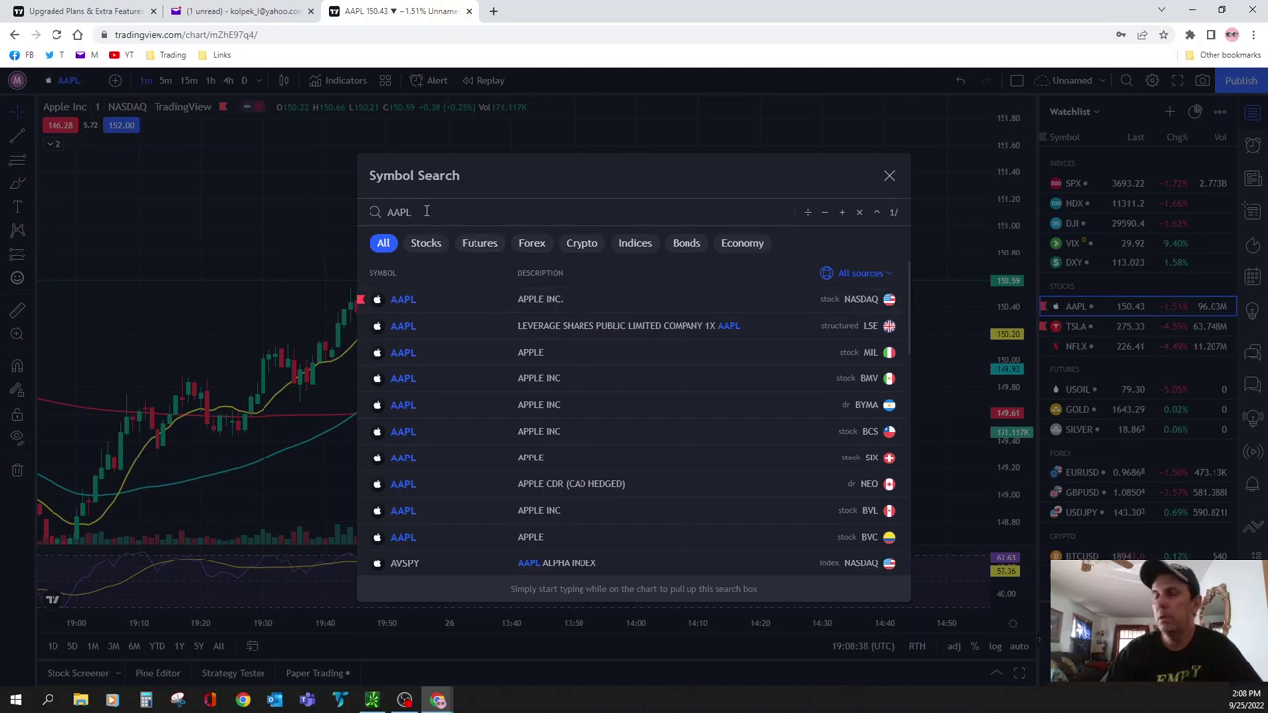
Step: Search TQQQ and flag the first TQQQ result red
text(QQQ)
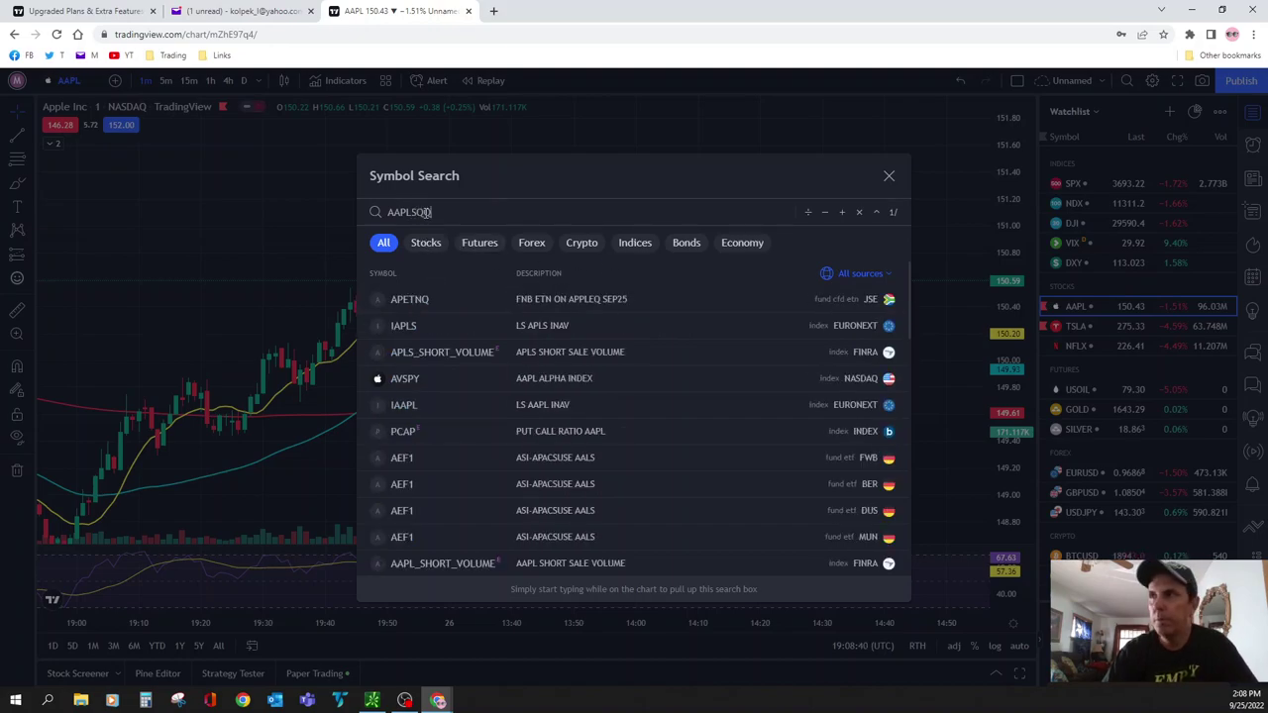
key(BackSpace)
key(BackSpace)
key(BackSpace)
key(BackSpace)
key(BackSpace)
key(BackSpace)
key(BackSpace)
key(BackSpace)
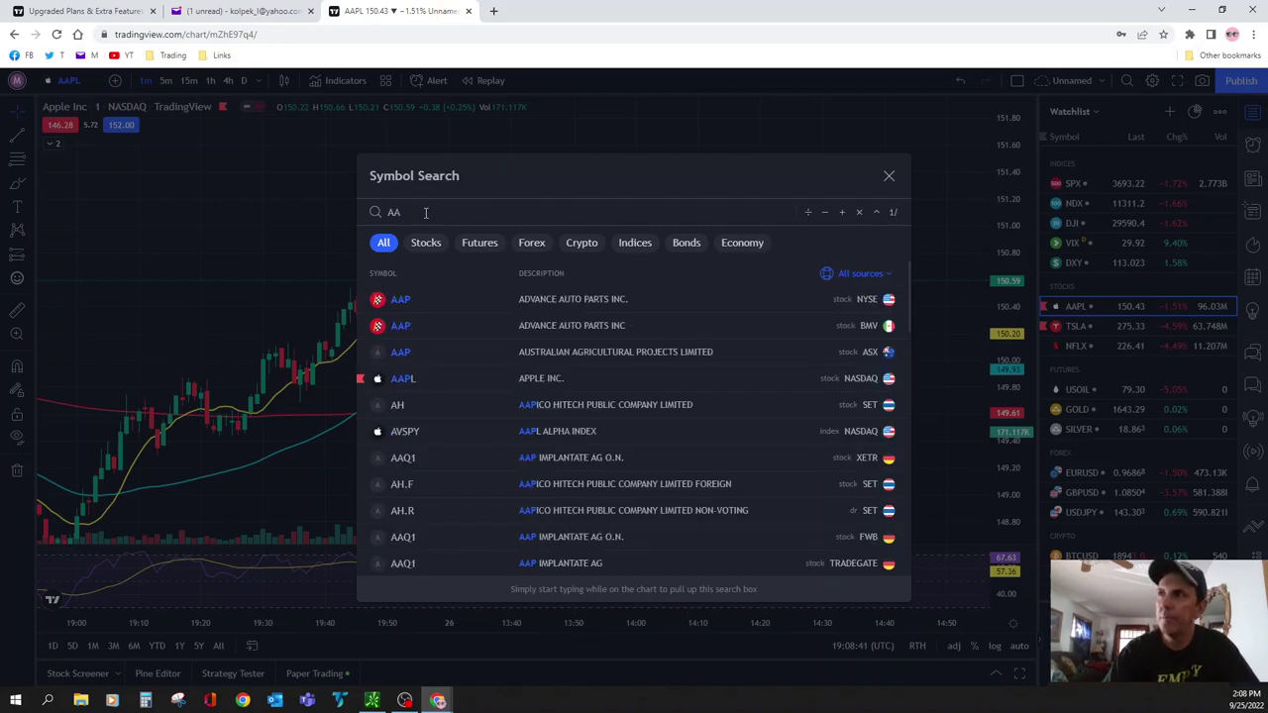
text(SQQQ)
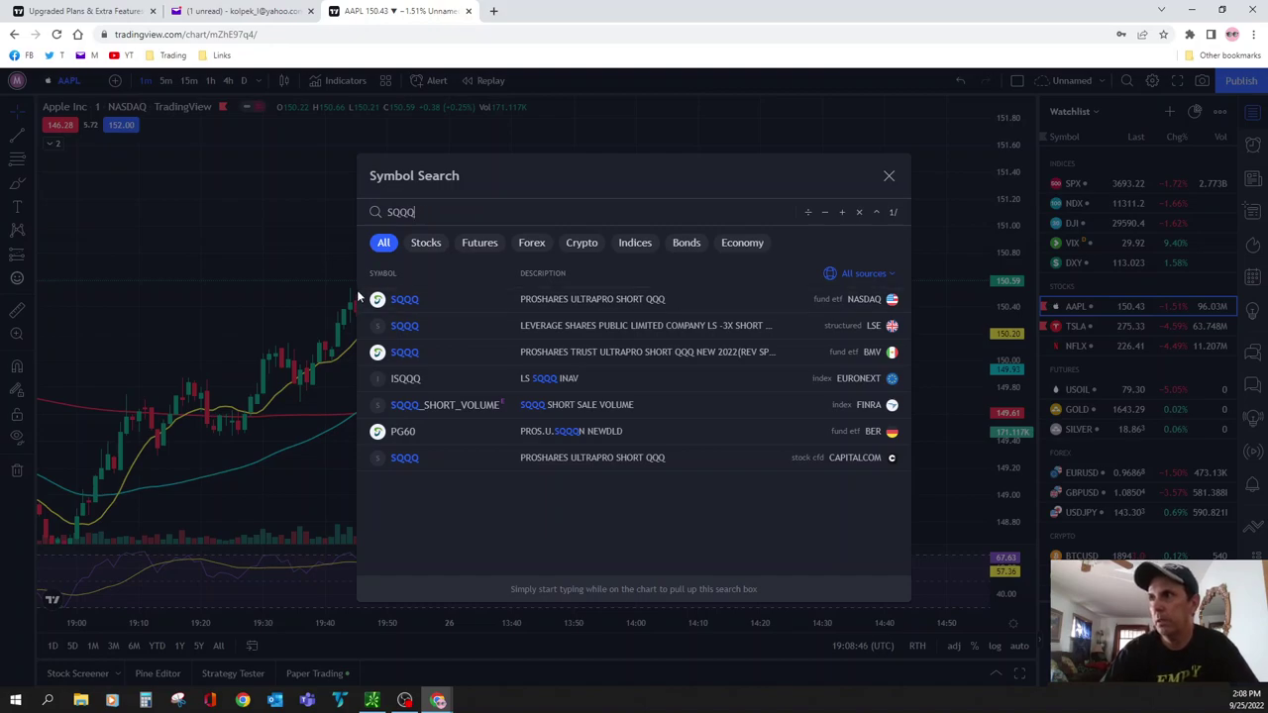
mouse_move(381, 302)
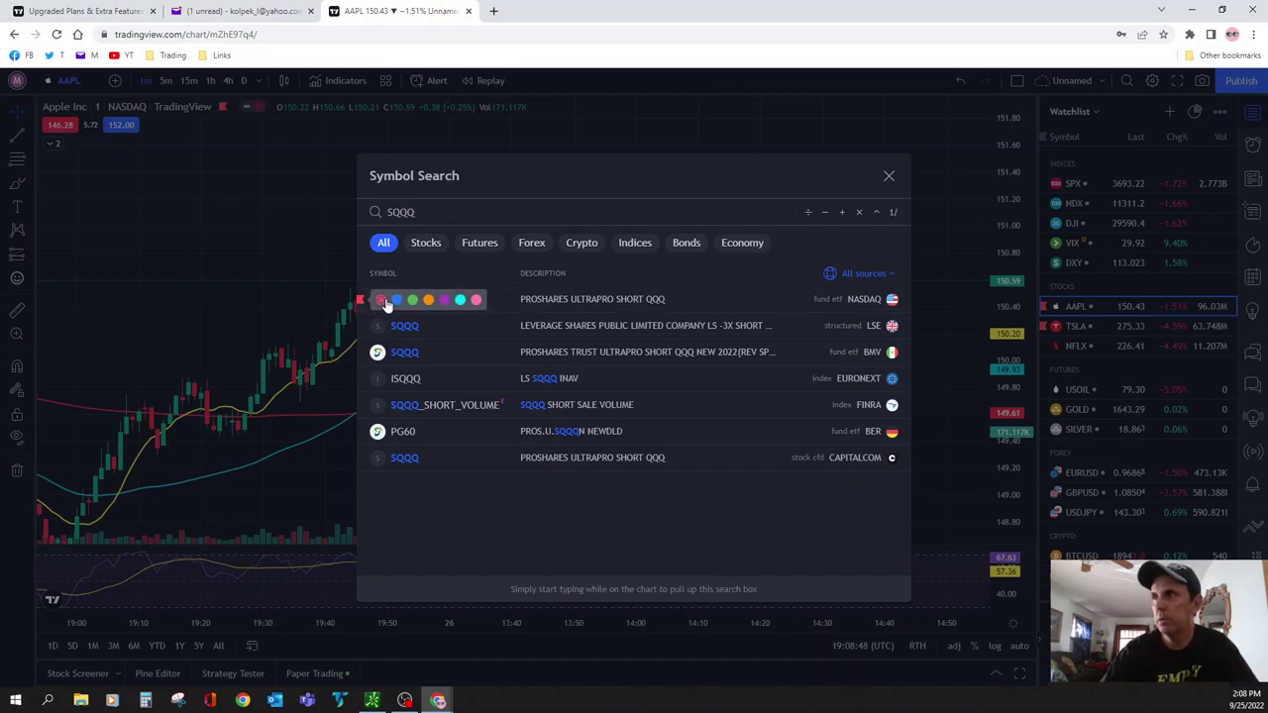
drag(426, 211, 382, 212)
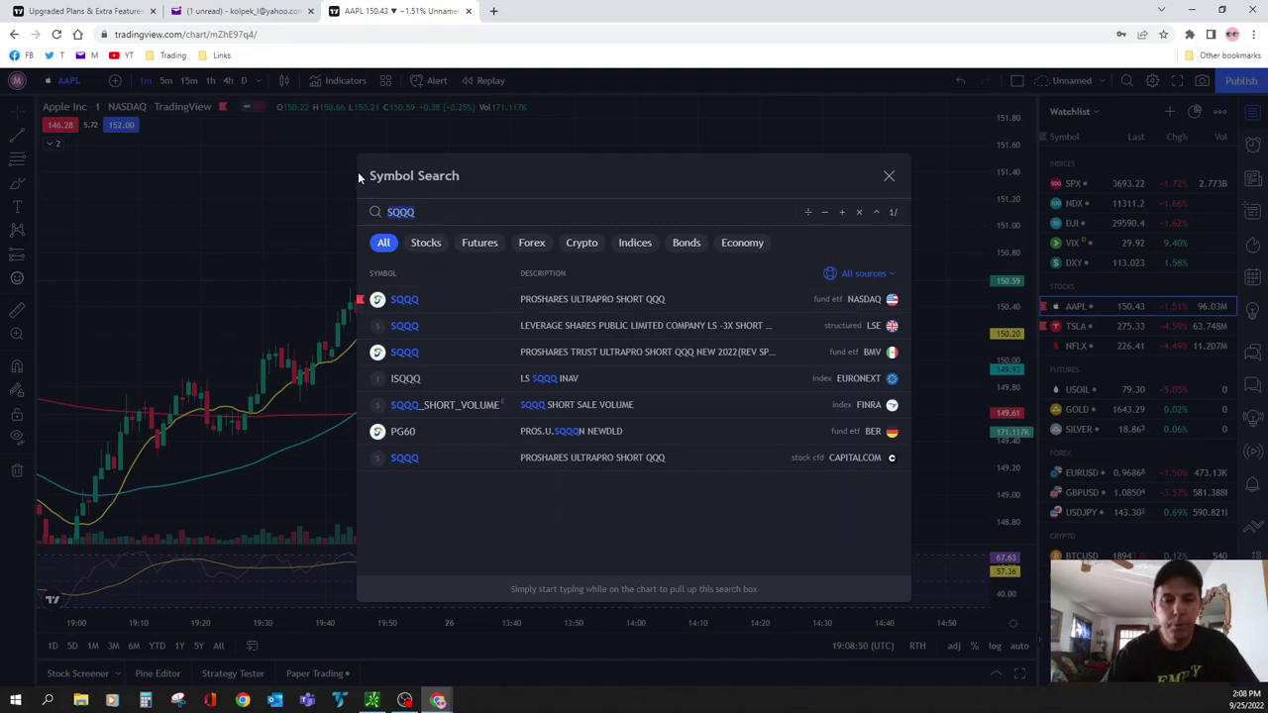
text(TQQQ)
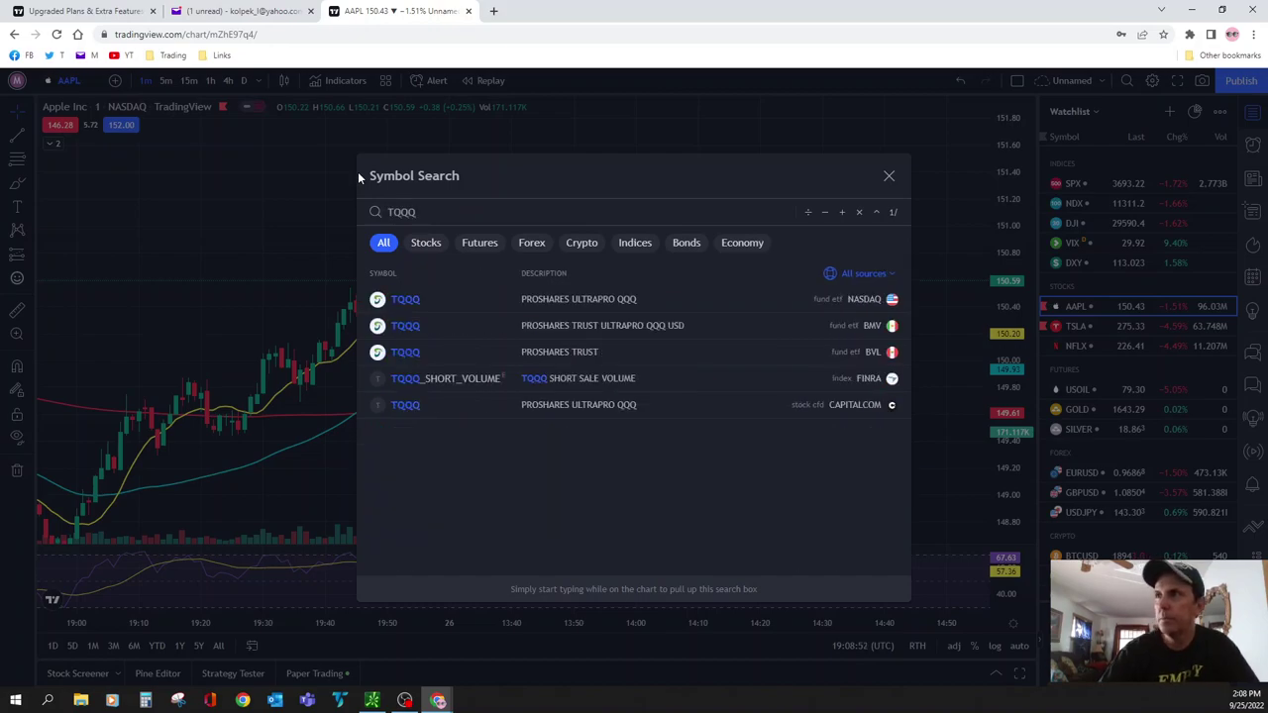
click(377, 299)
Step: Replace the search with SPY, then with BTC to list Bitcoin symbols
drag(420, 212, 385, 217)
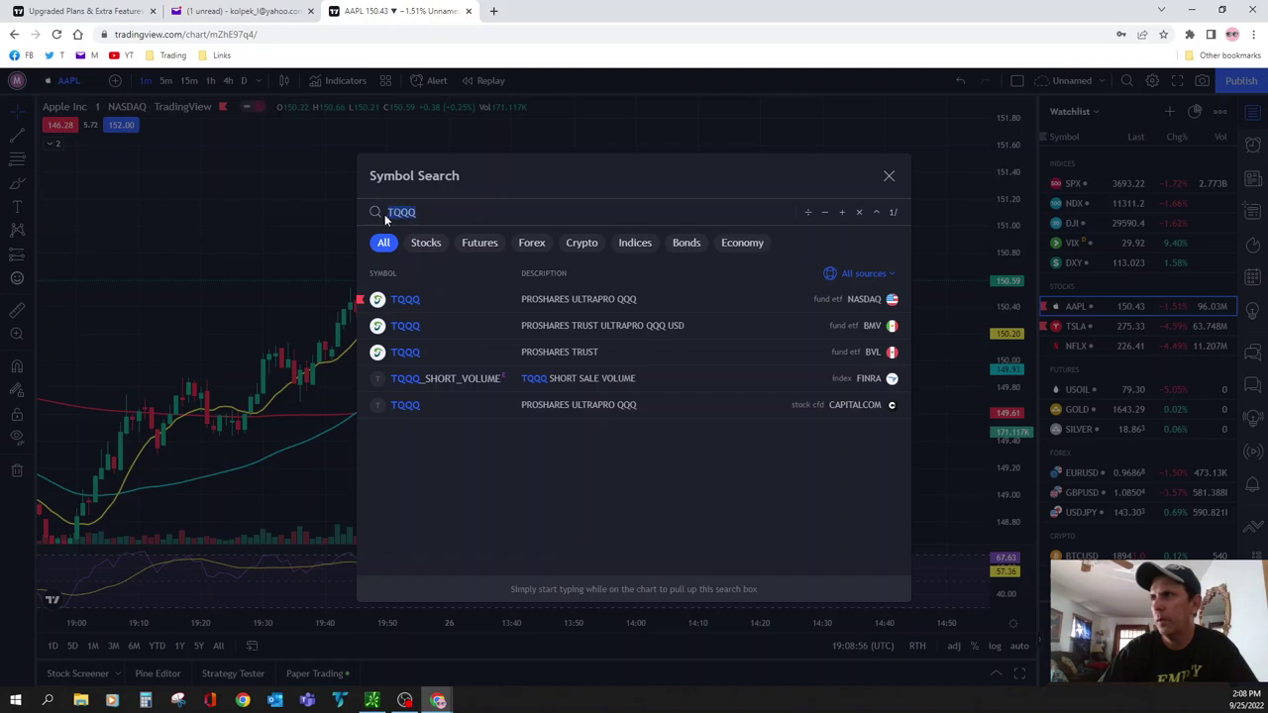
text(SP)
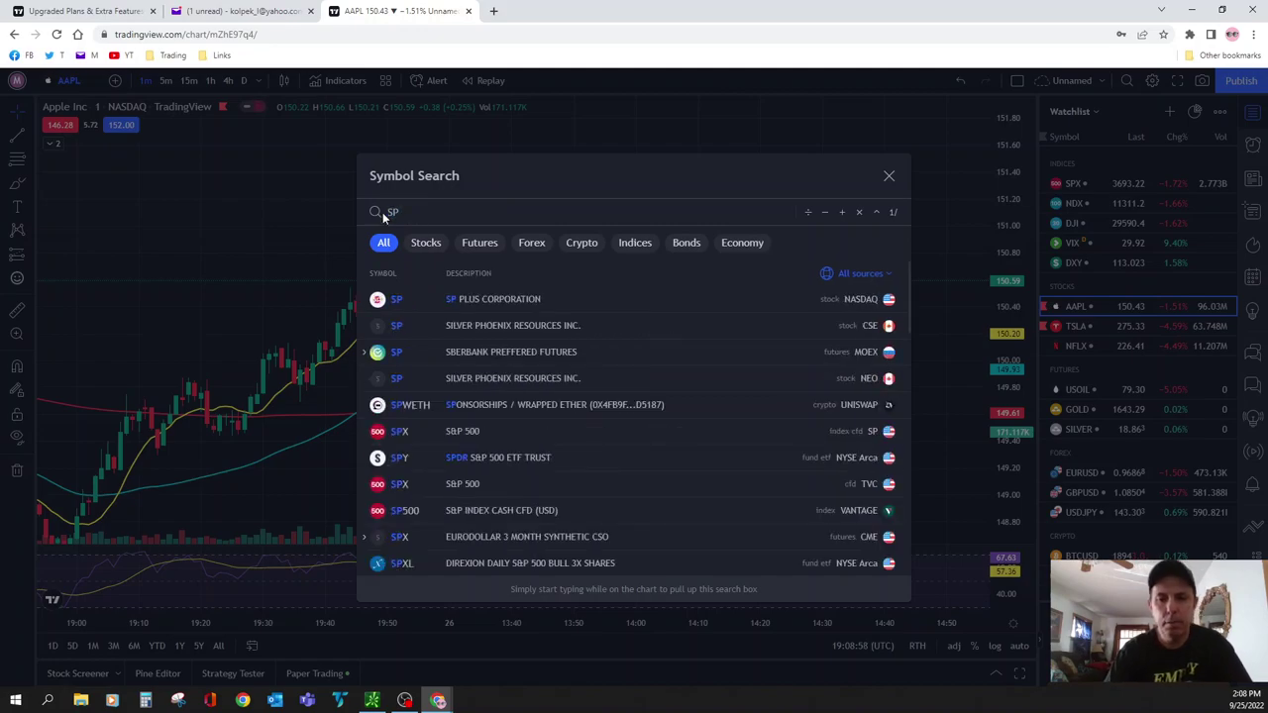
text(Y)
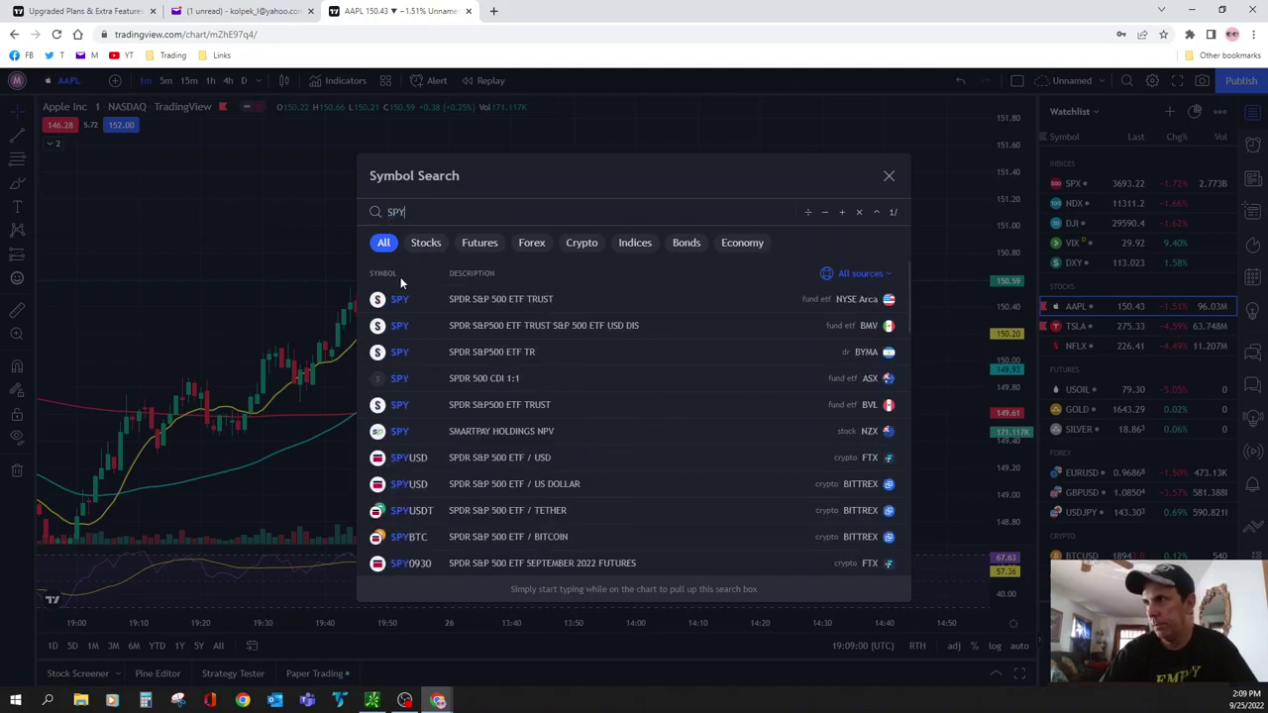
mouse_move(365, 302)
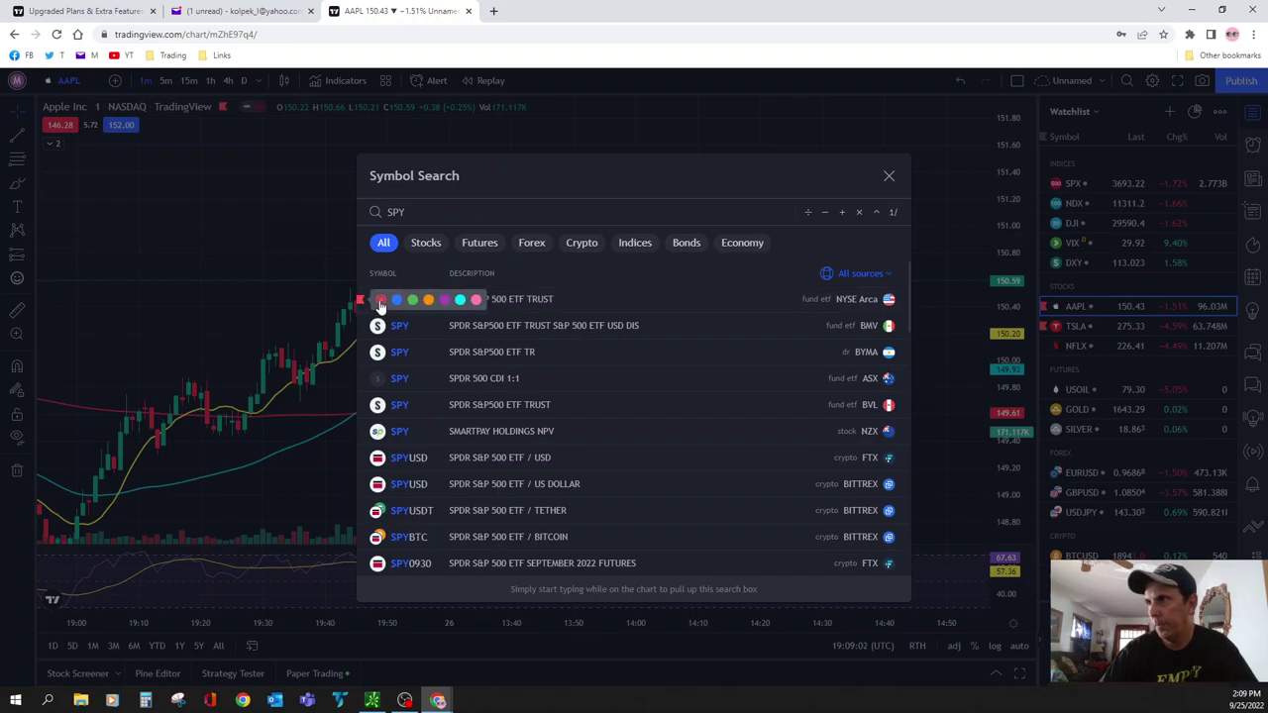
drag(408, 212, 369, 197)
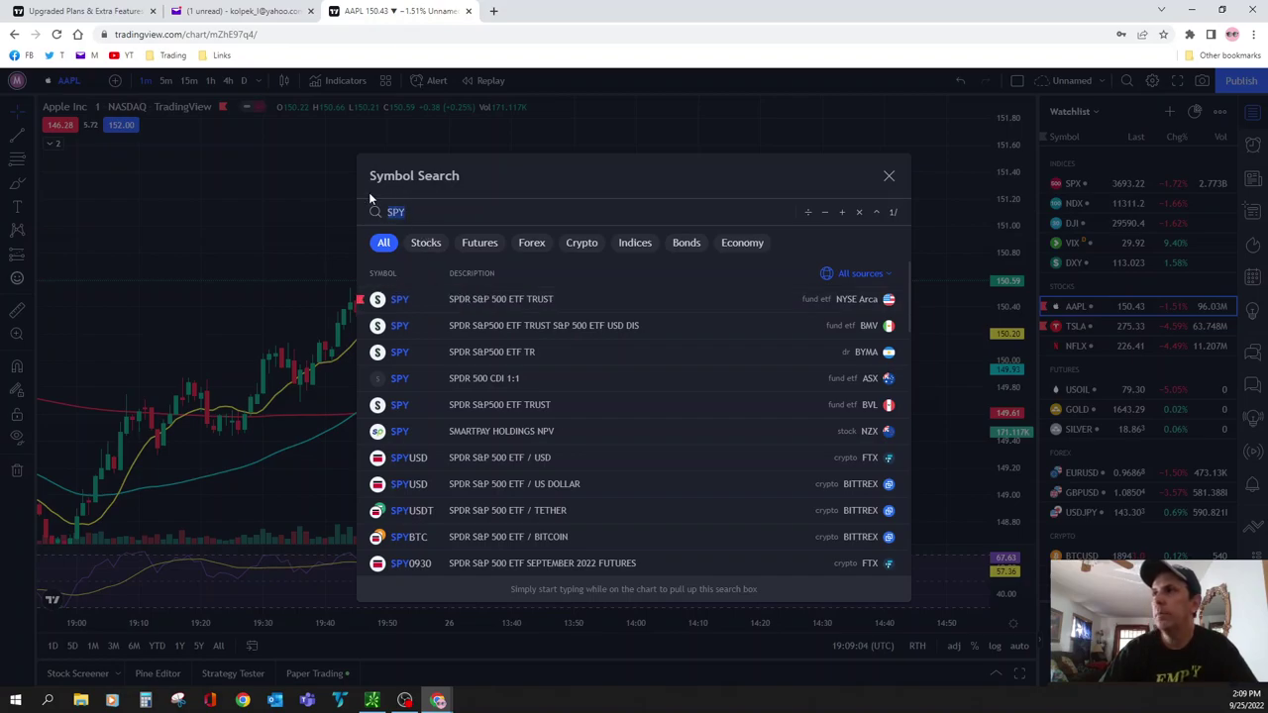
text(BTC)
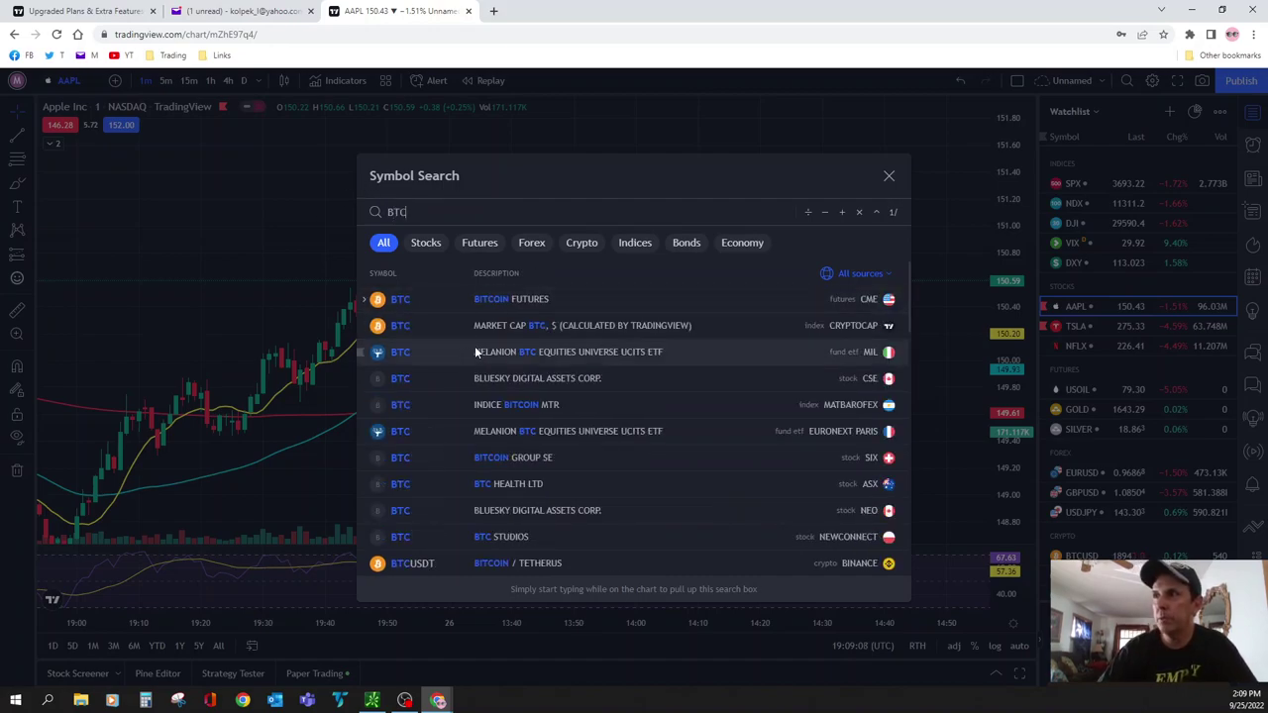
Step: Limit the BTC search results to the TradeStation data source
click(888, 273)
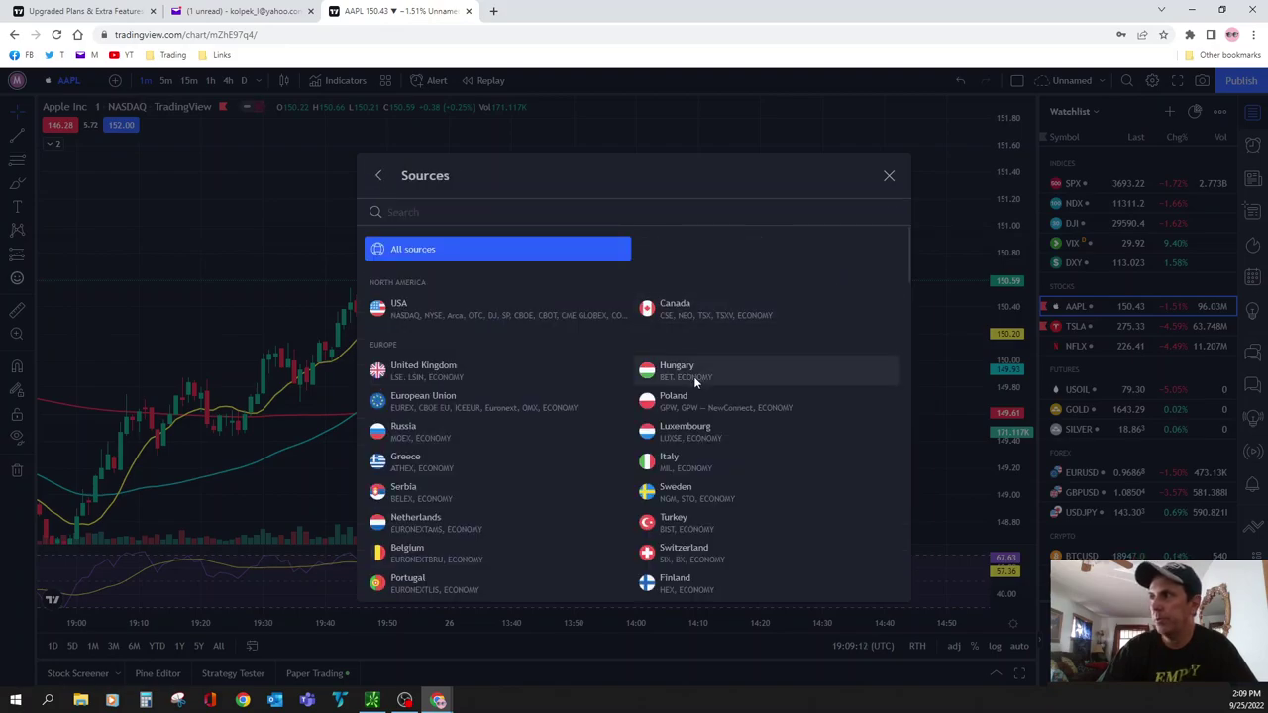
scroll(693, 387, down, 5)
scroll(687, 400, down, 20)
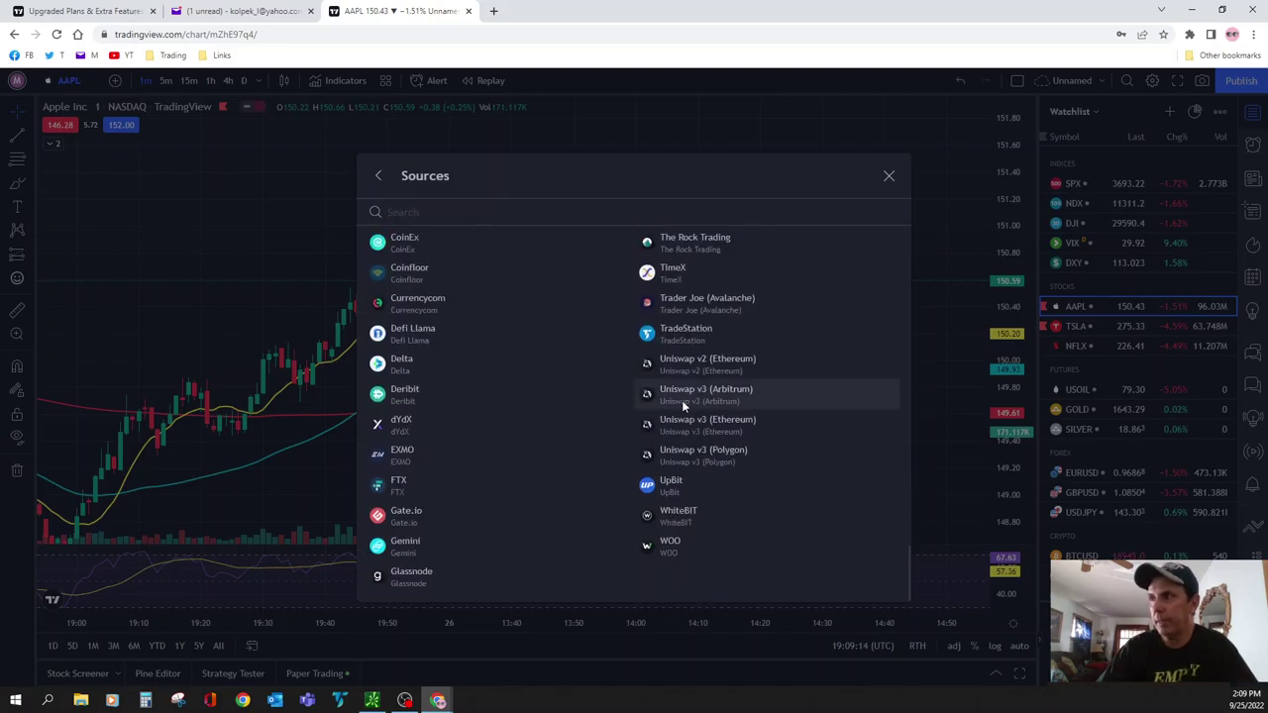
scroll(706, 423, up, 4)
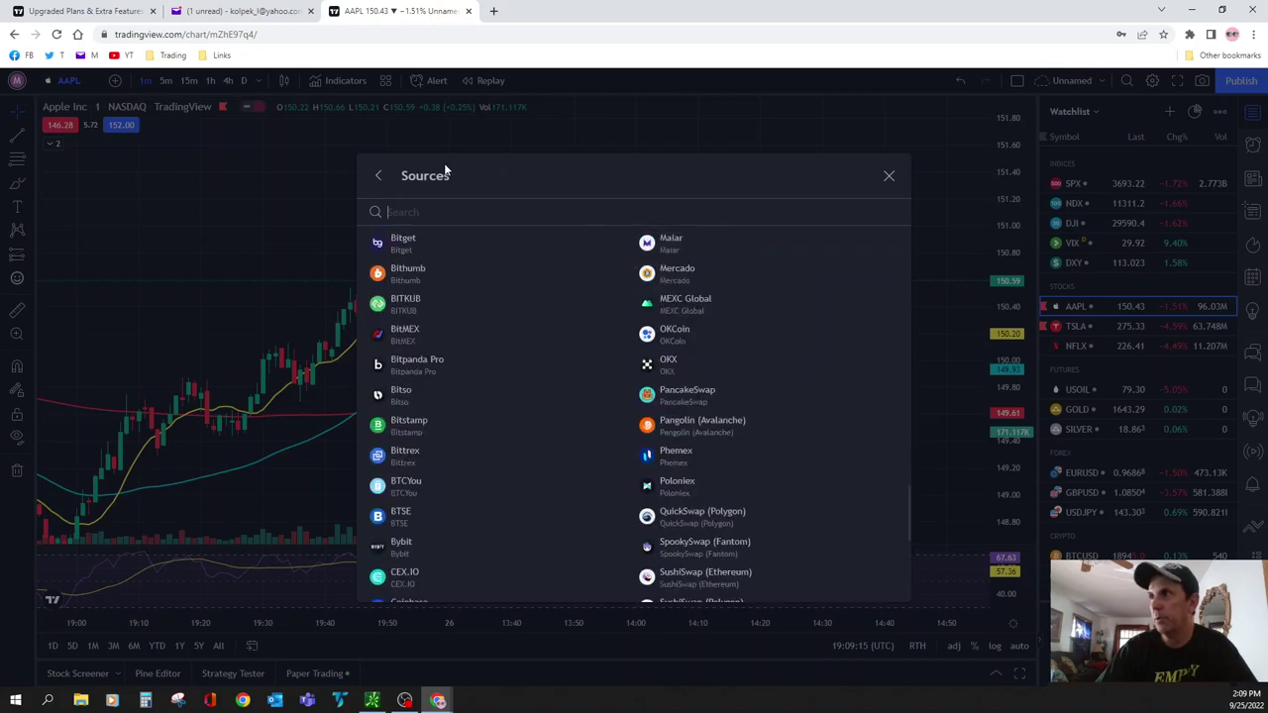
click(436, 211)
text(trade)
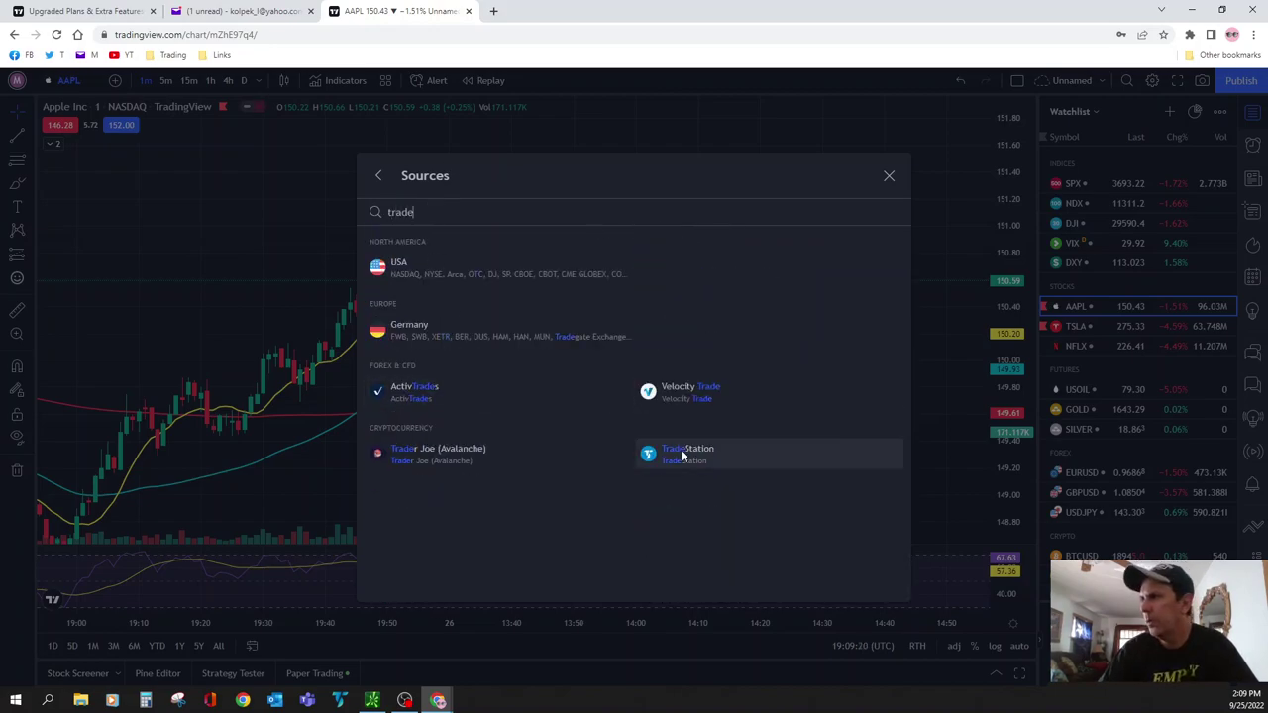
click(681, 452)
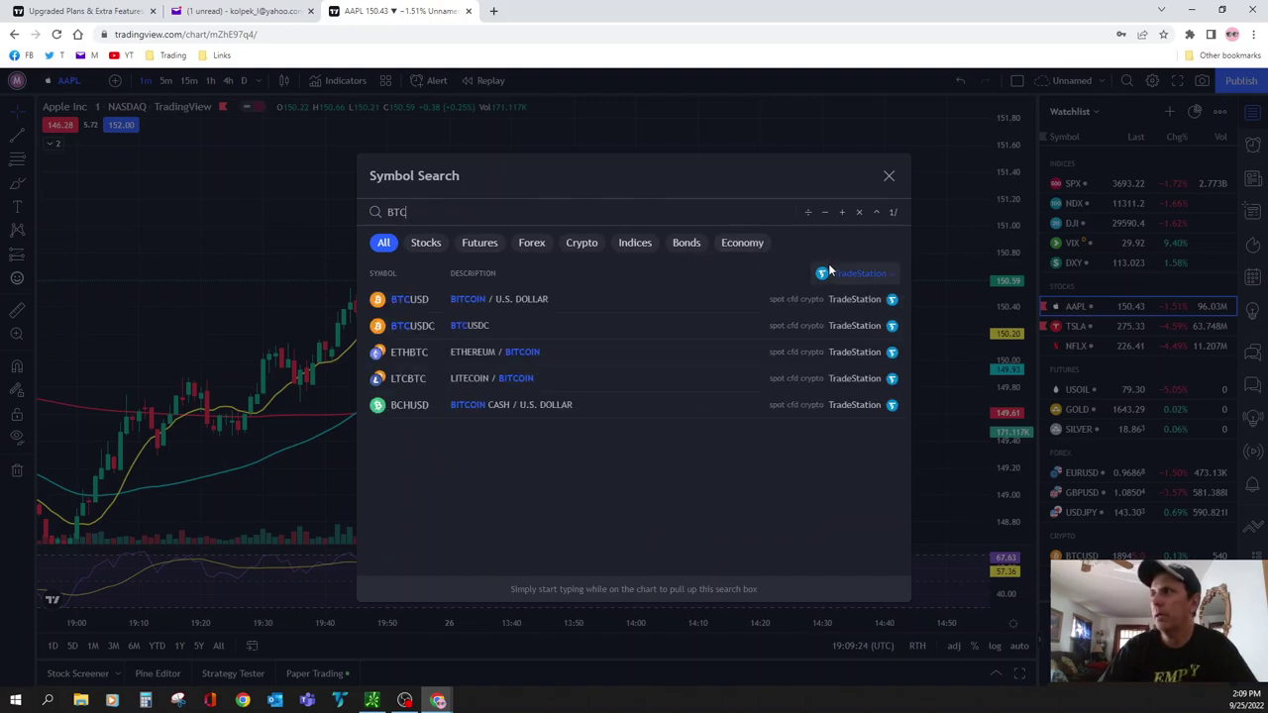
click(889, 277)
click(412, 247)
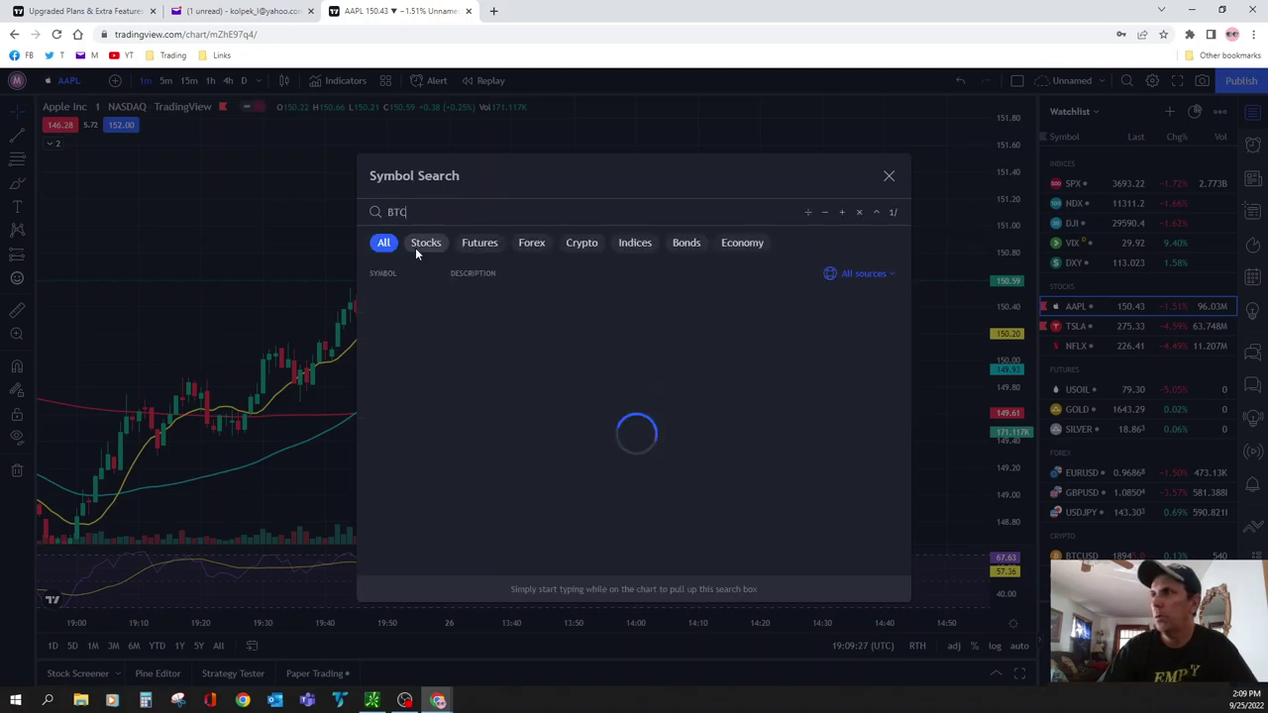
click(889, 279)
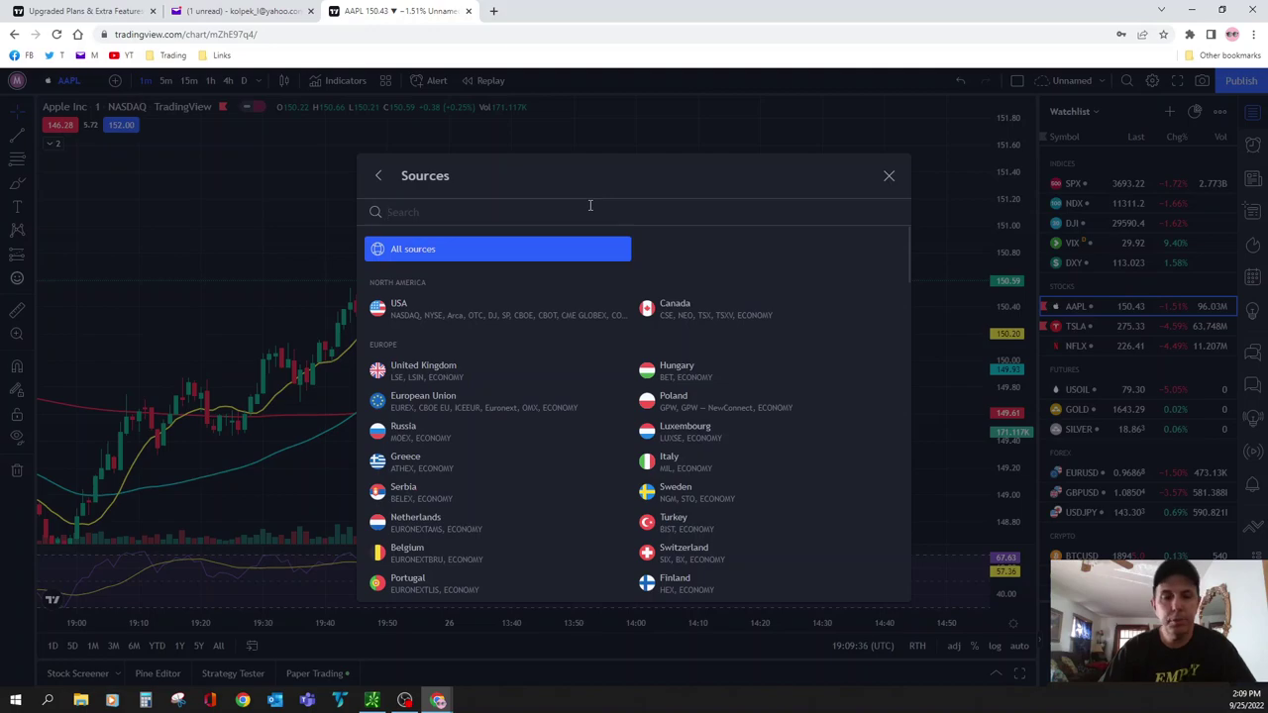
text(trade)
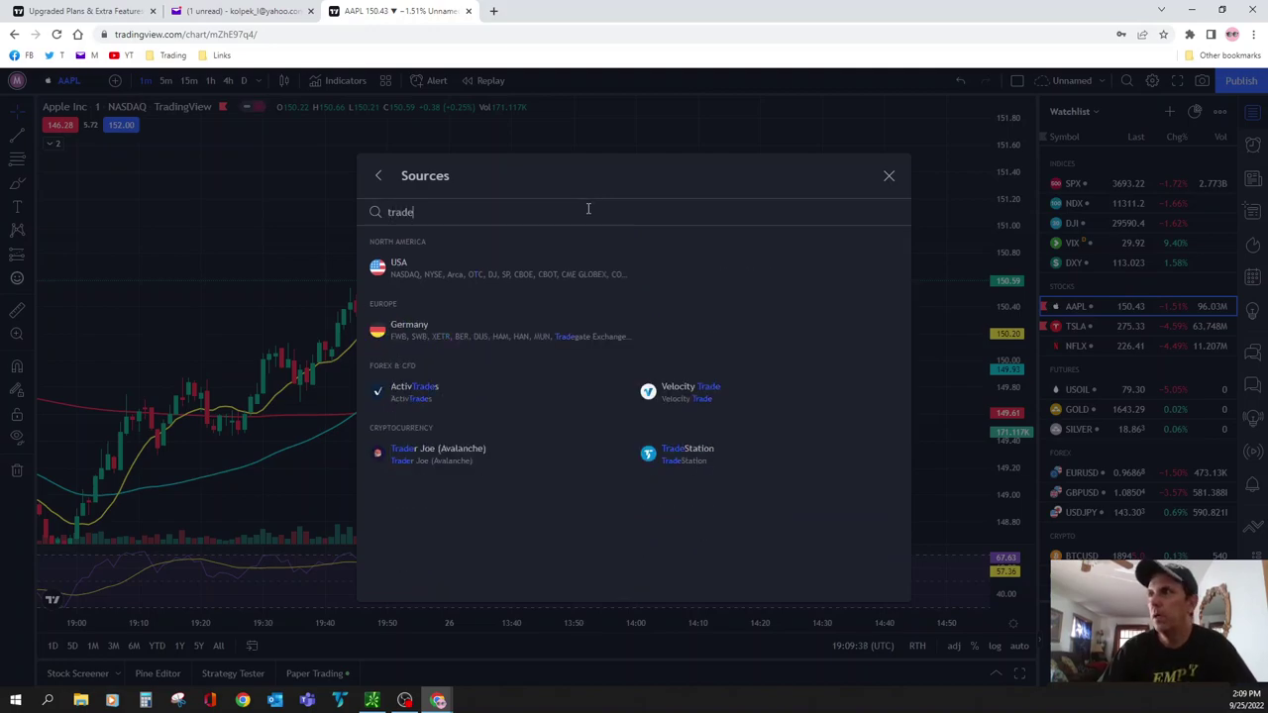
click(689, 454)
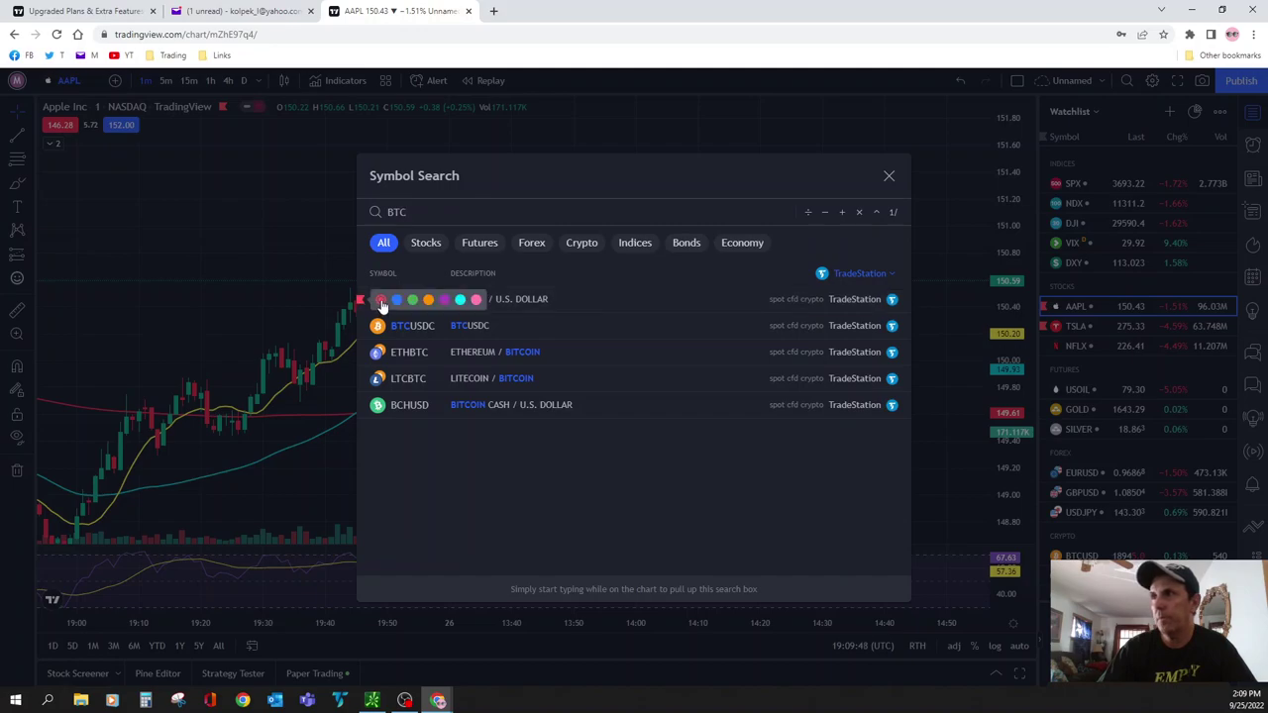
Step: Flag BTCUSD red, search ETH and flag ETHUSD red, then close the search
click(381, 303)
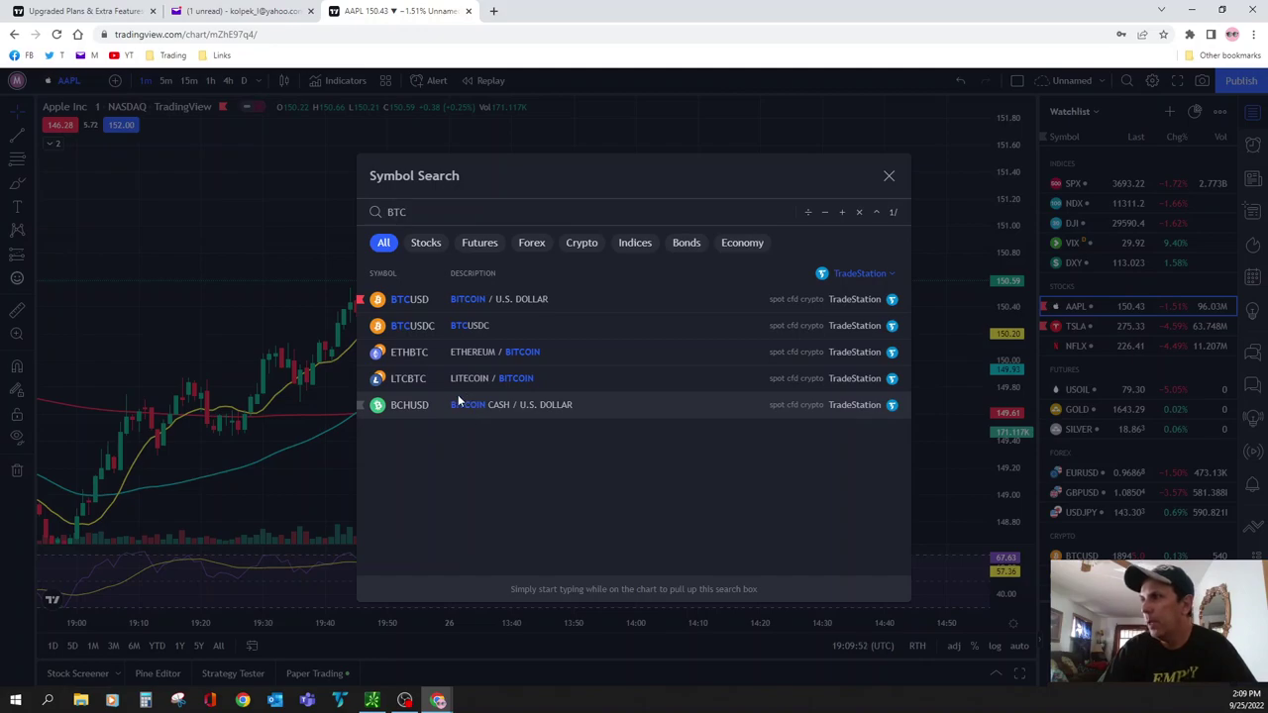
double_click(390, 211)
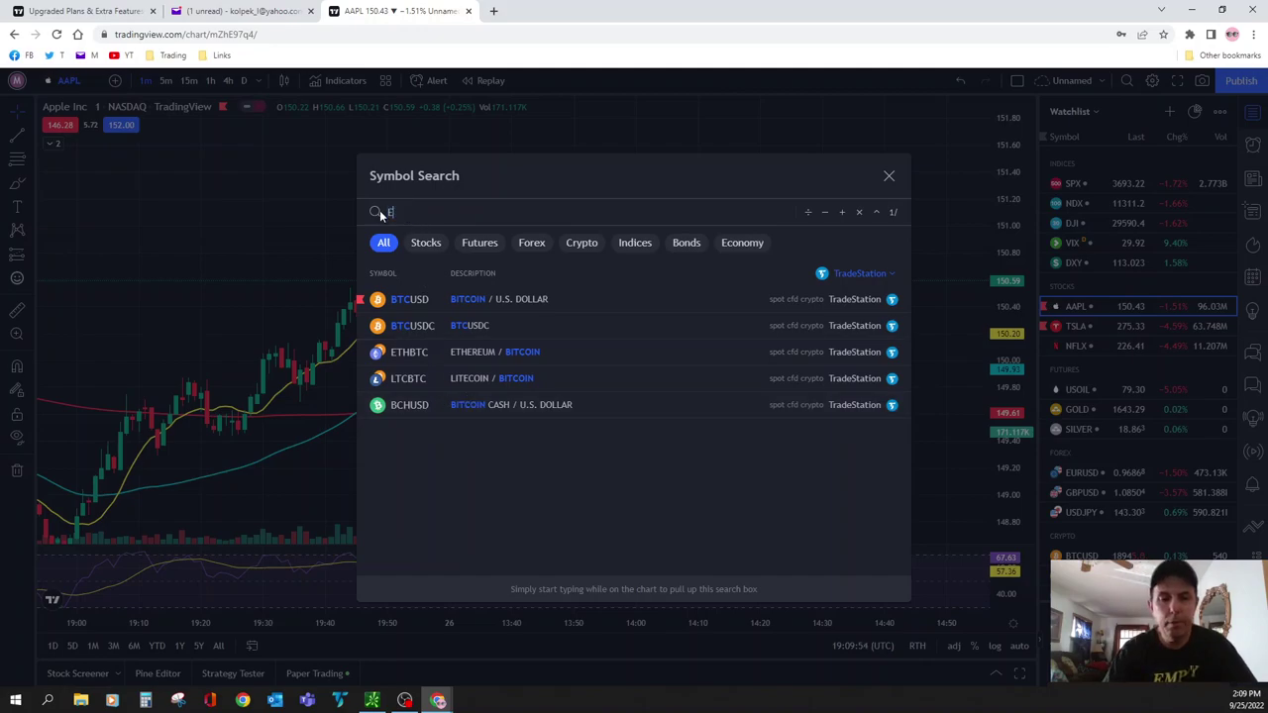
text(ETH)
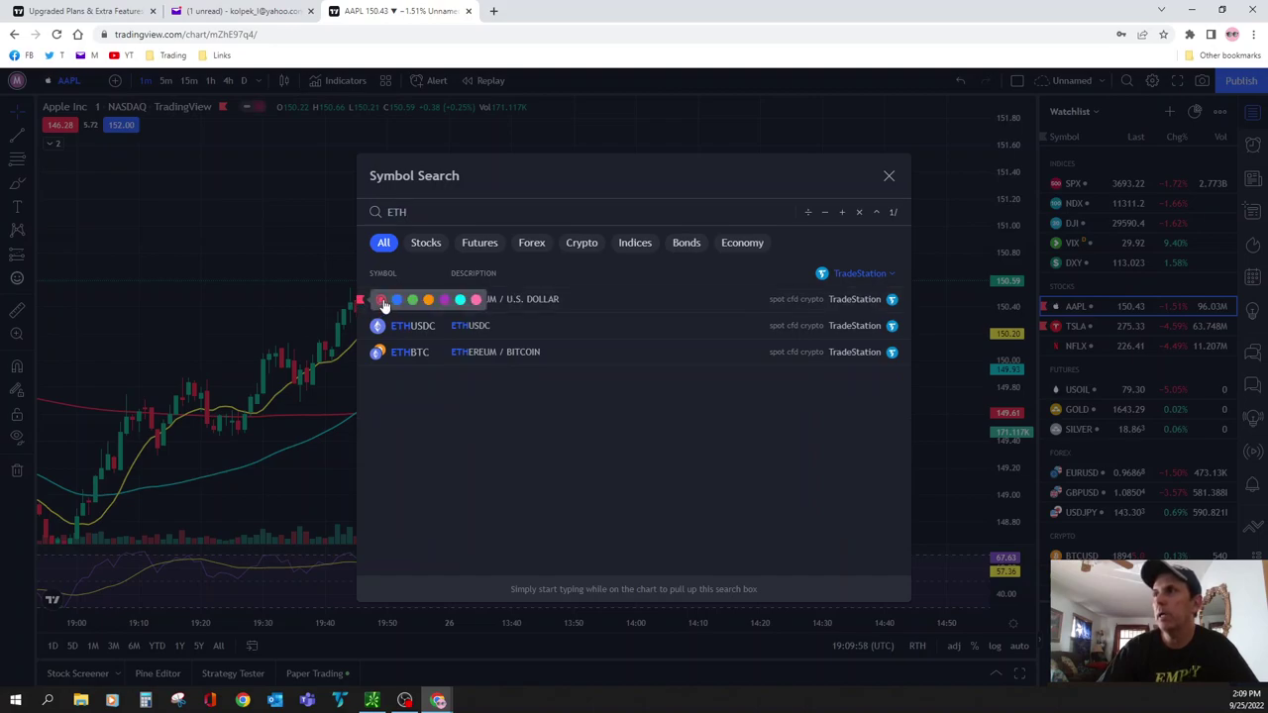
click(380, 300)
click(887, 178)
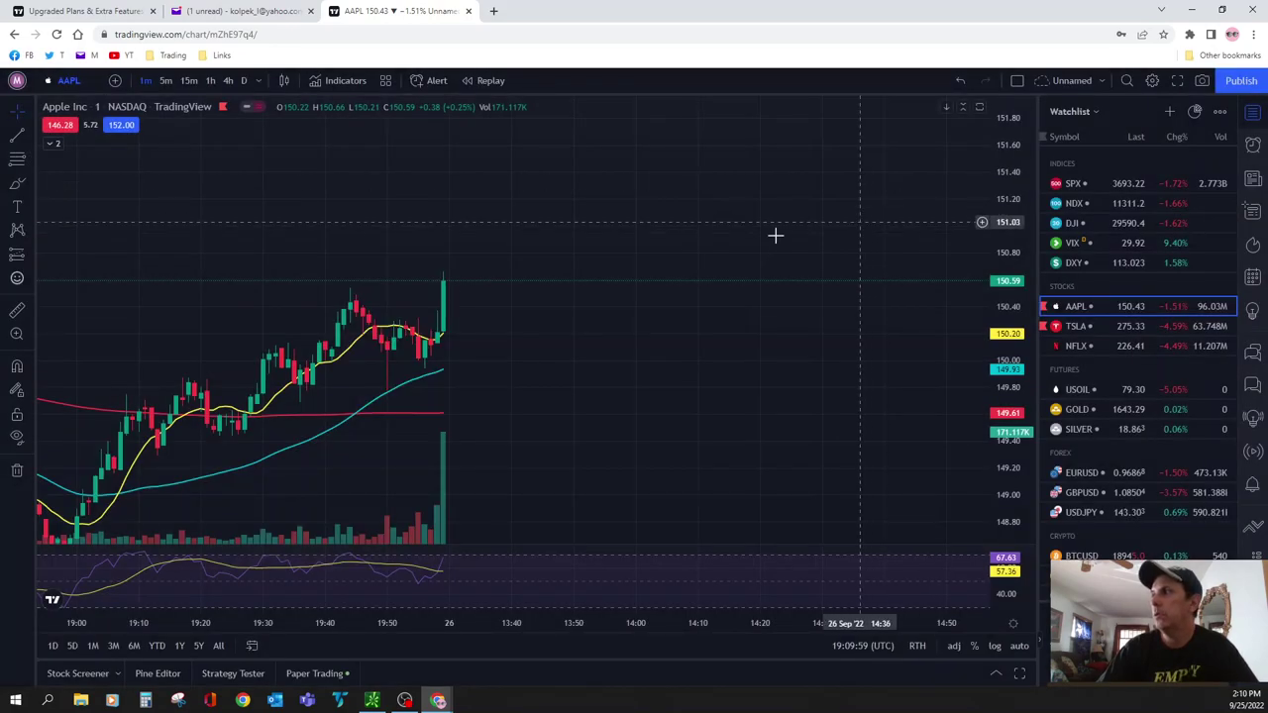
Step: Show the Red list (TSLA, AAPL, SQQQ, TQQQ, SPY, BTCUSD, ETHUSD) and widen the watchlist panel
click(1098, 112)
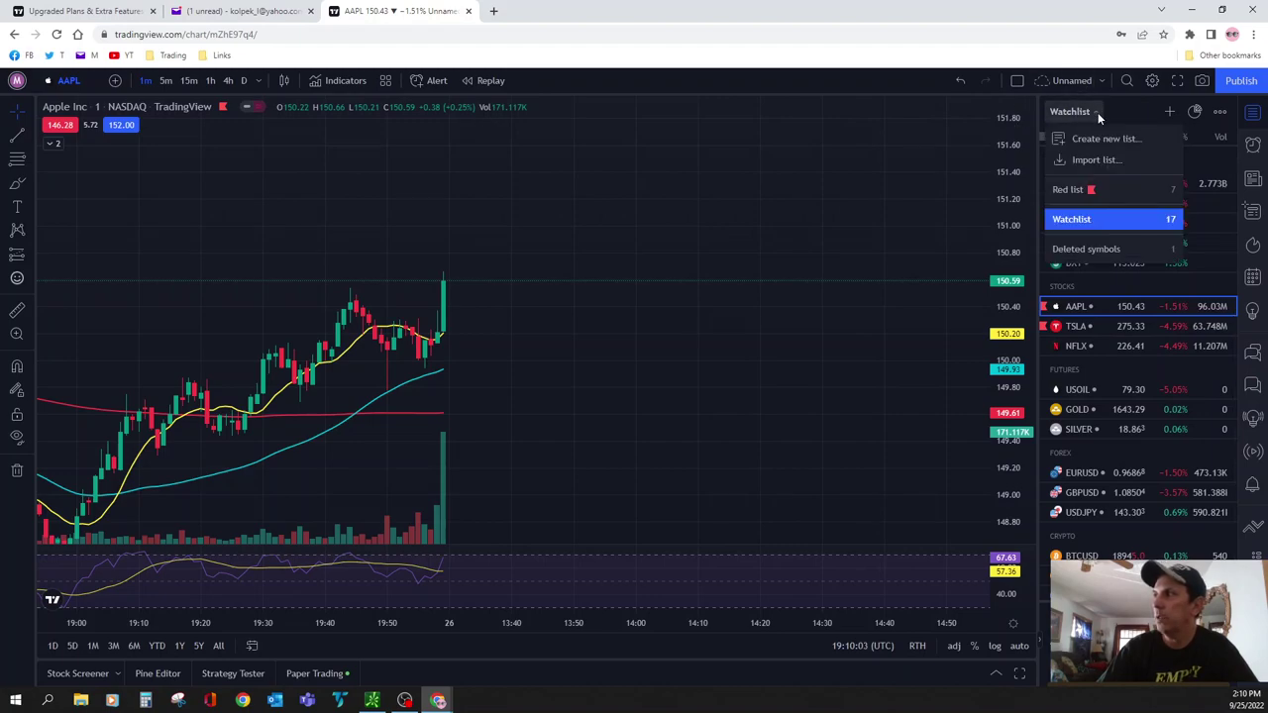
click(1069, 189)
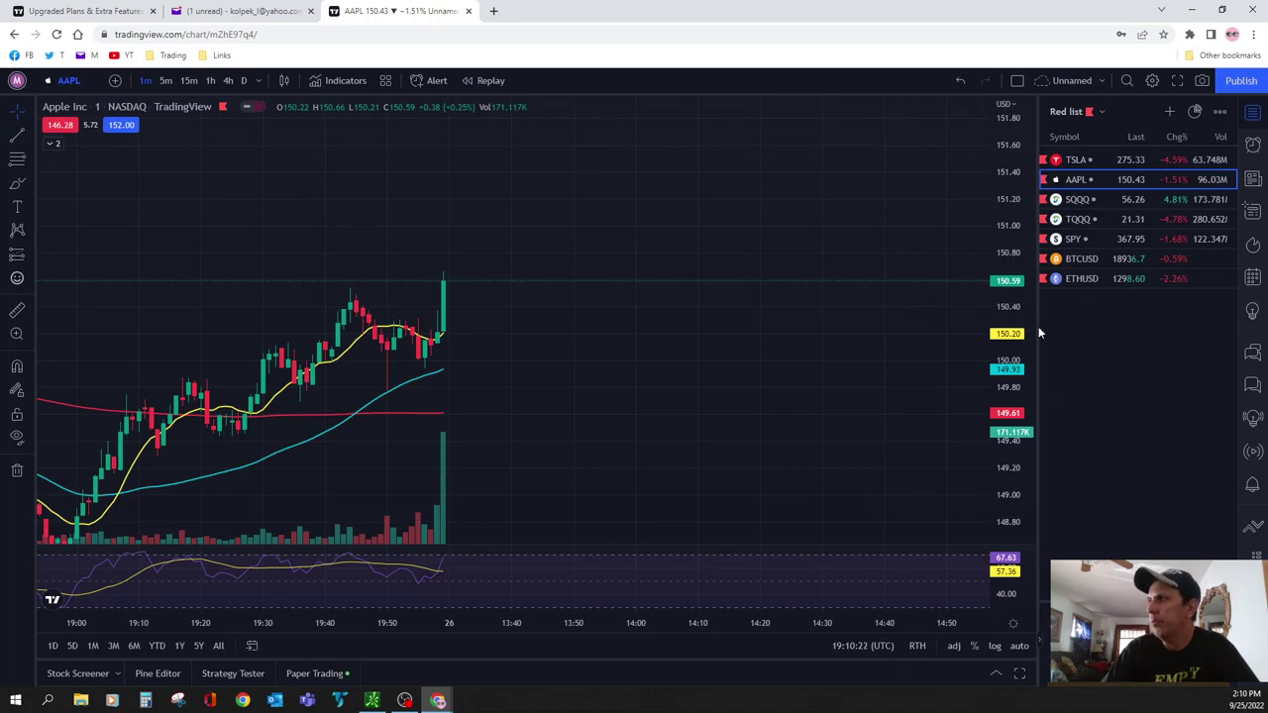
drag(1037, 329, 1015, 343)
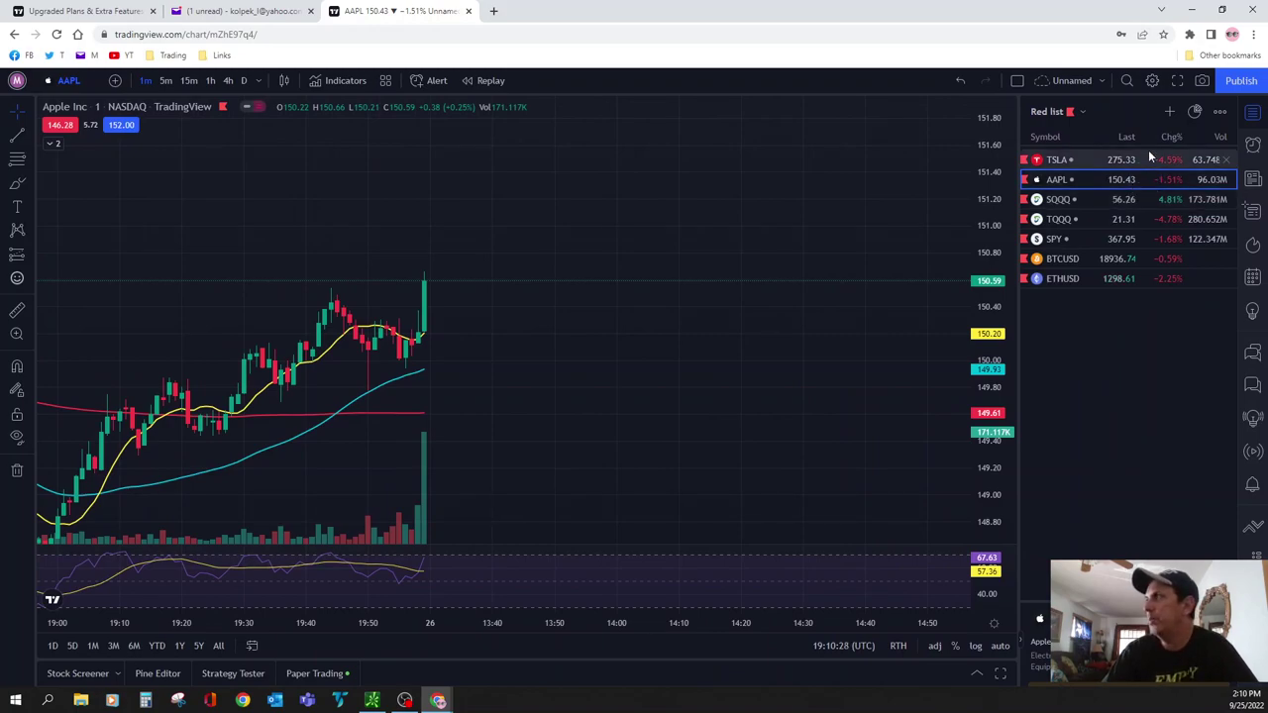
Step: Turn on the Last price column in the Red list and widen the panel slightly
click(1220, 112)
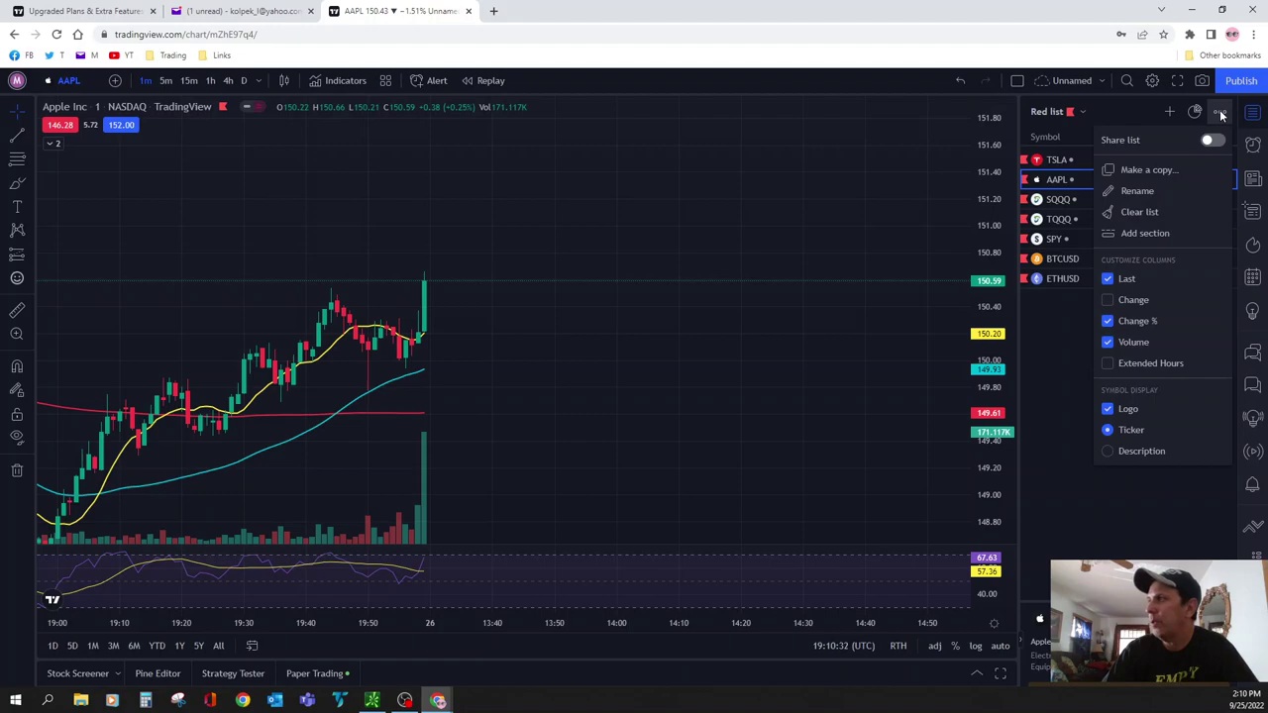
click(1108, 279)
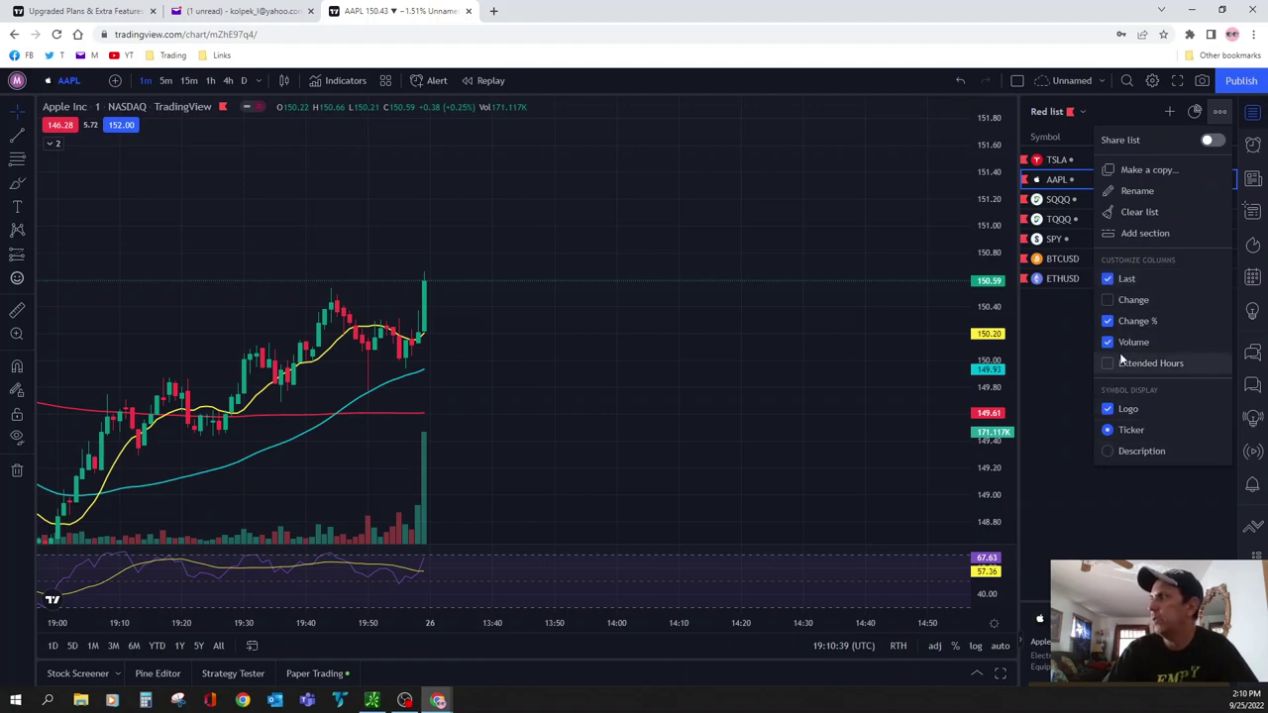
click(1070, 412)
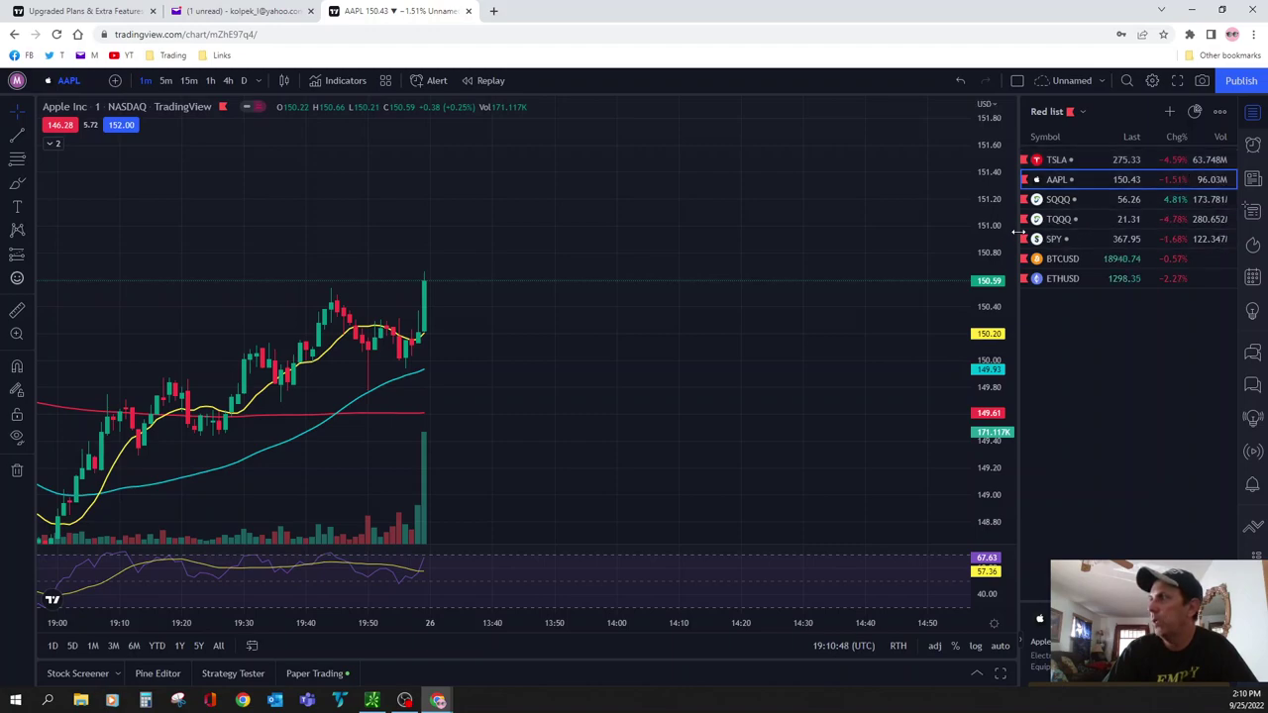
drag(1020, 238, 996, 234)
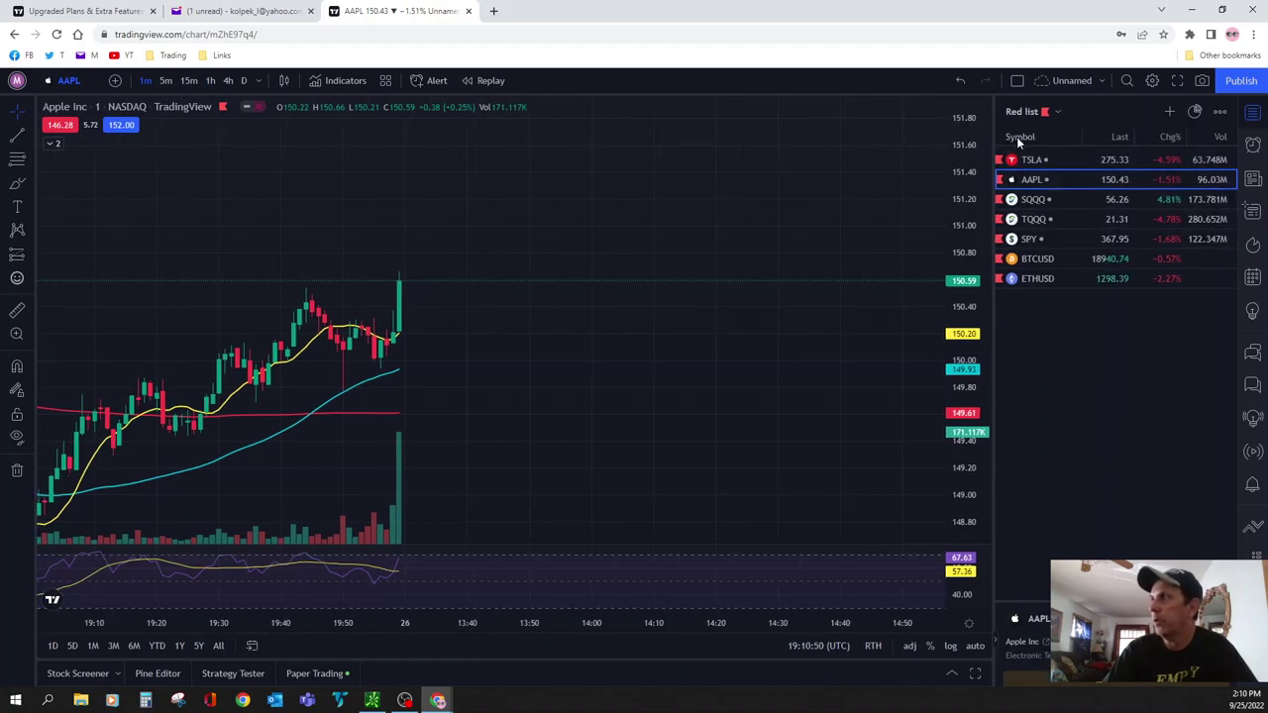
Step: Sort the Red list alphabetically by symbol, AAPL to TSLA, and enlarge the AAPL details area
click(1021, 138)
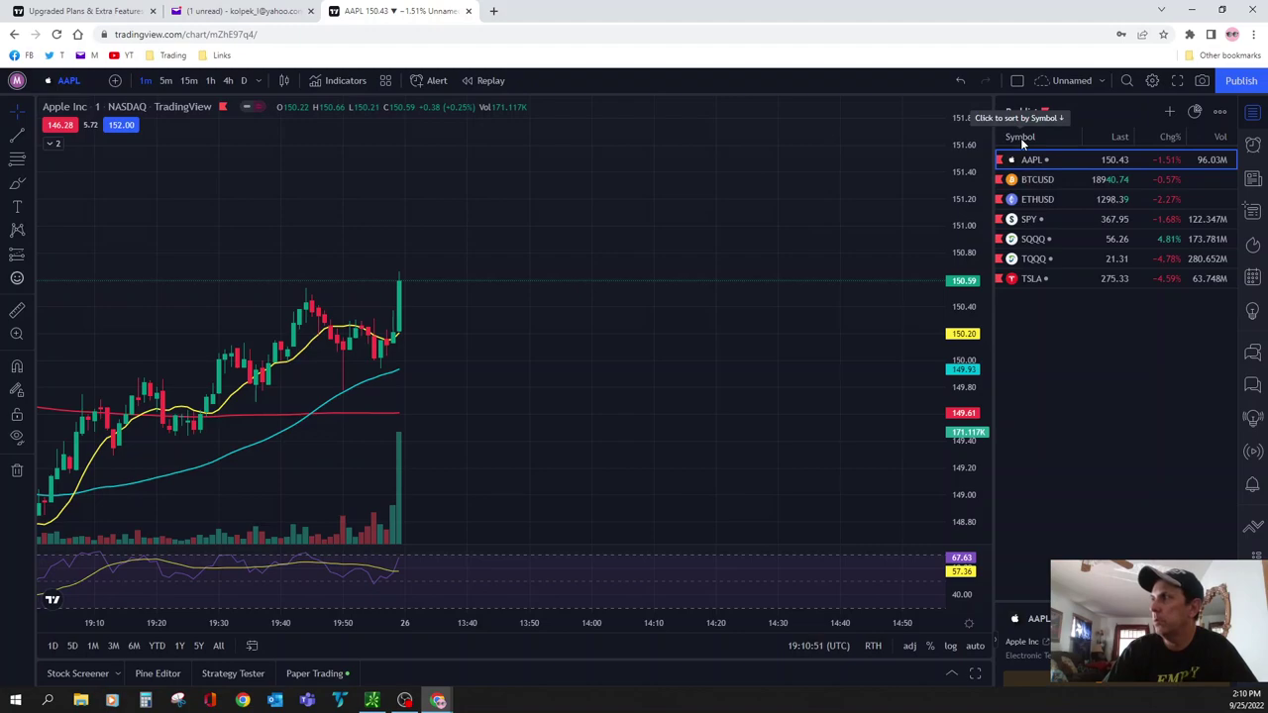
click(1021, 139)
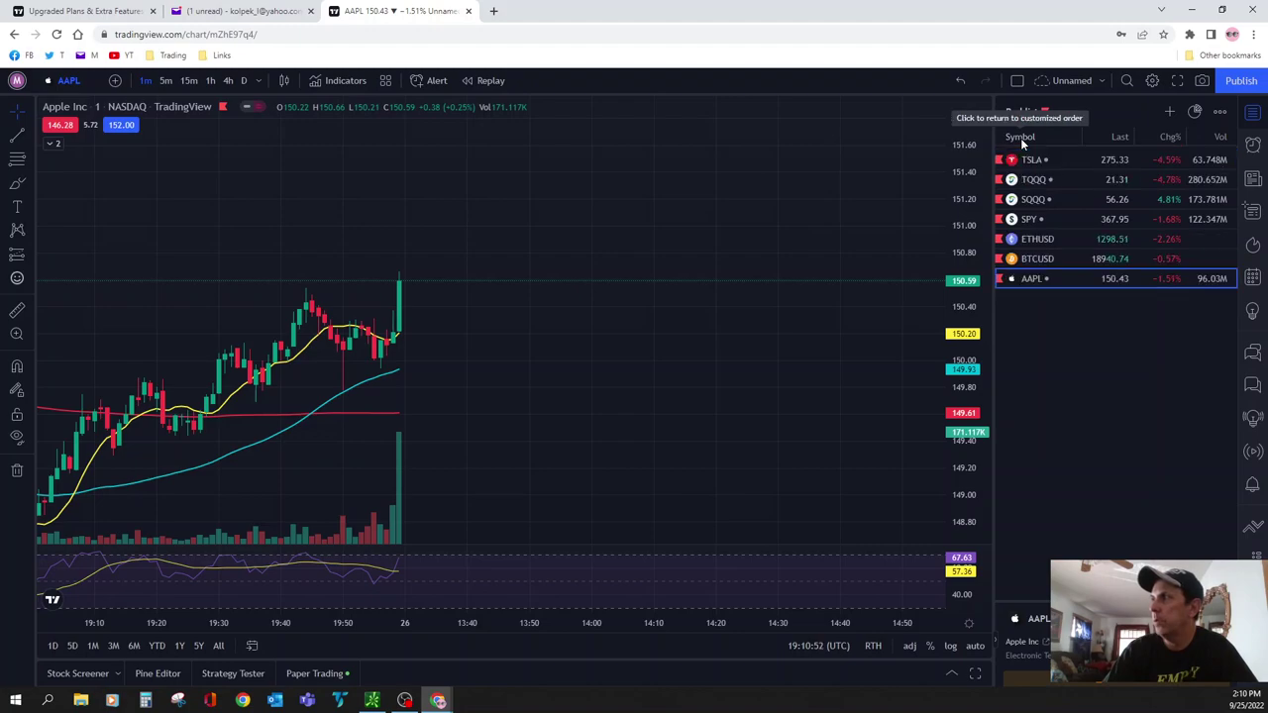
click(1221, 139)
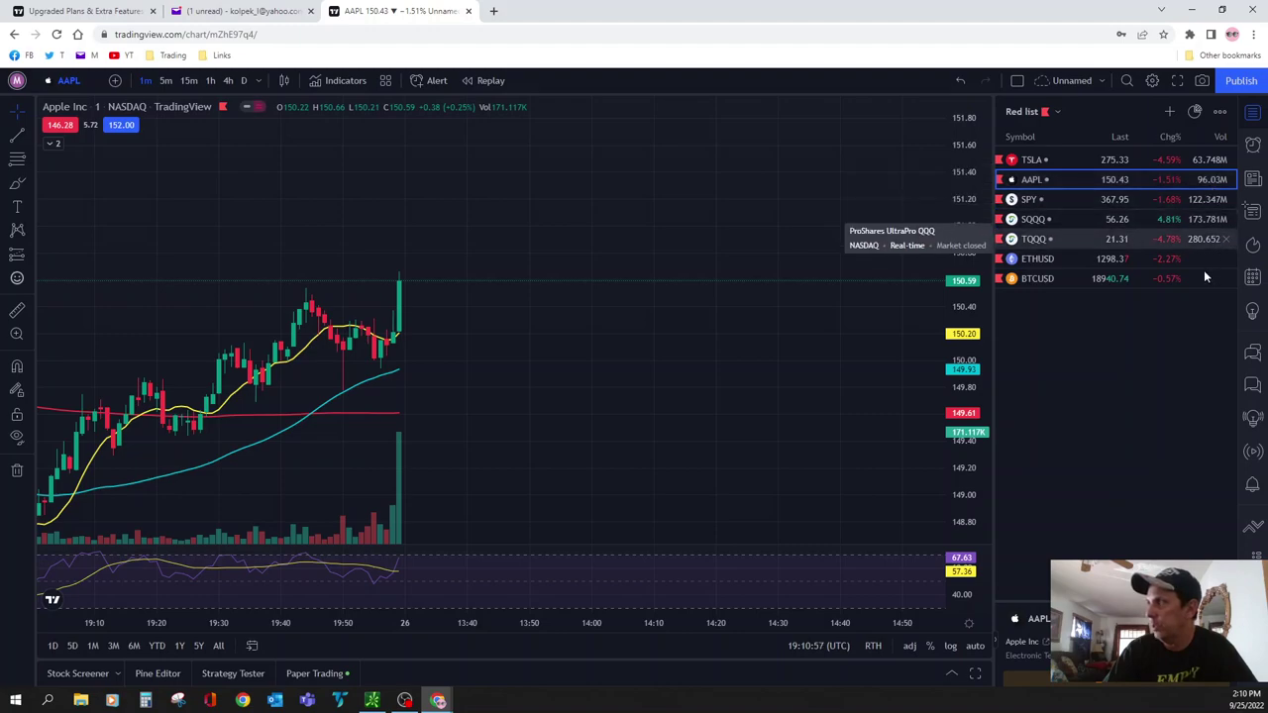
click(1220, 138)
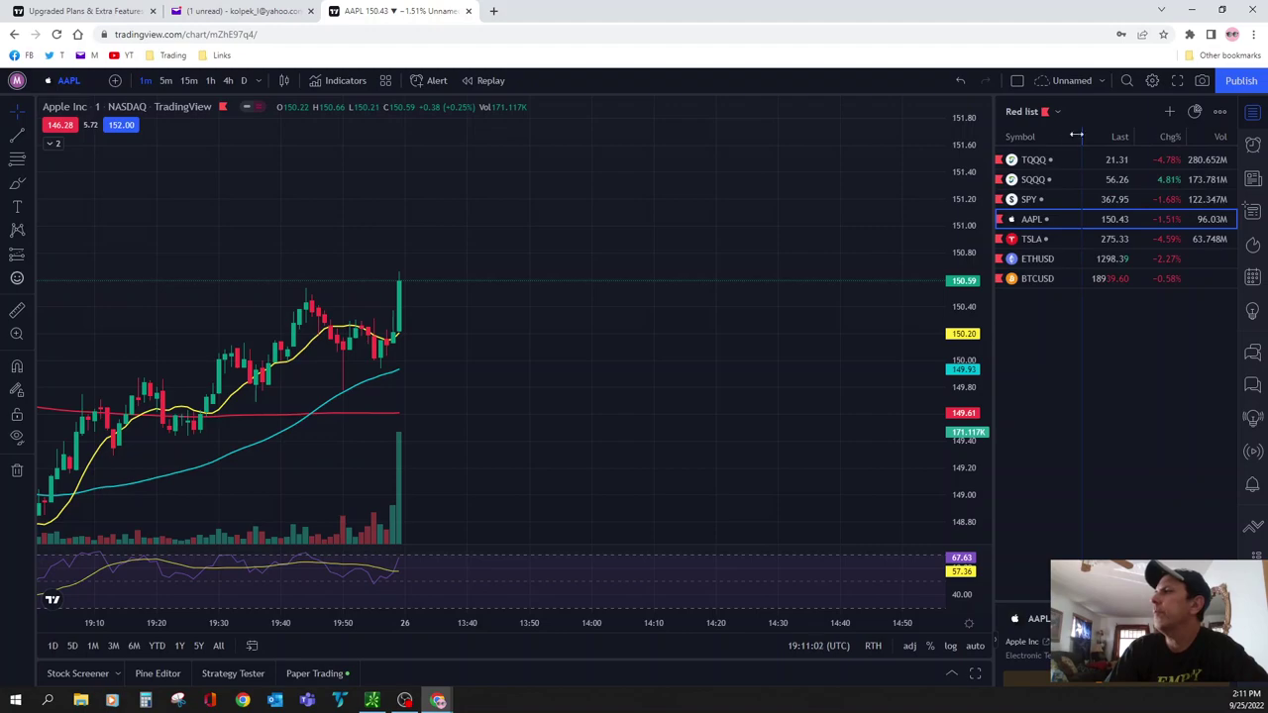
click(1020, 137)
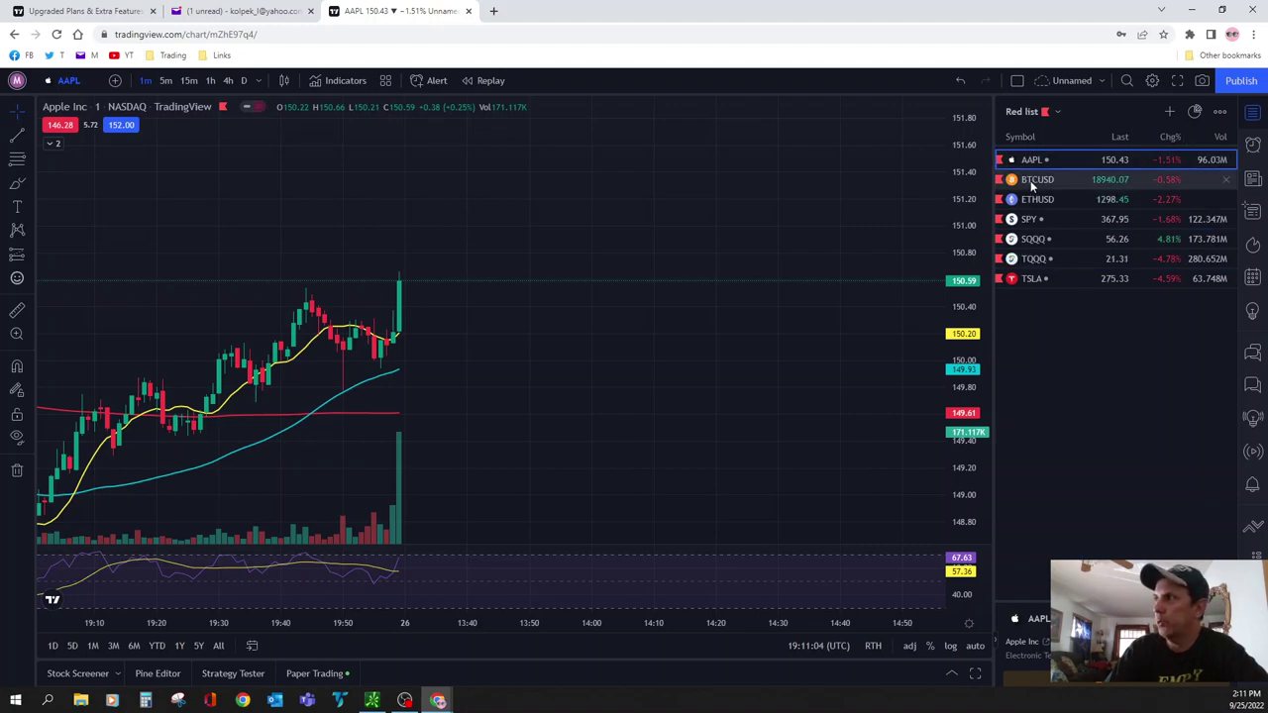
drag(1080, 603, 1078, 362)
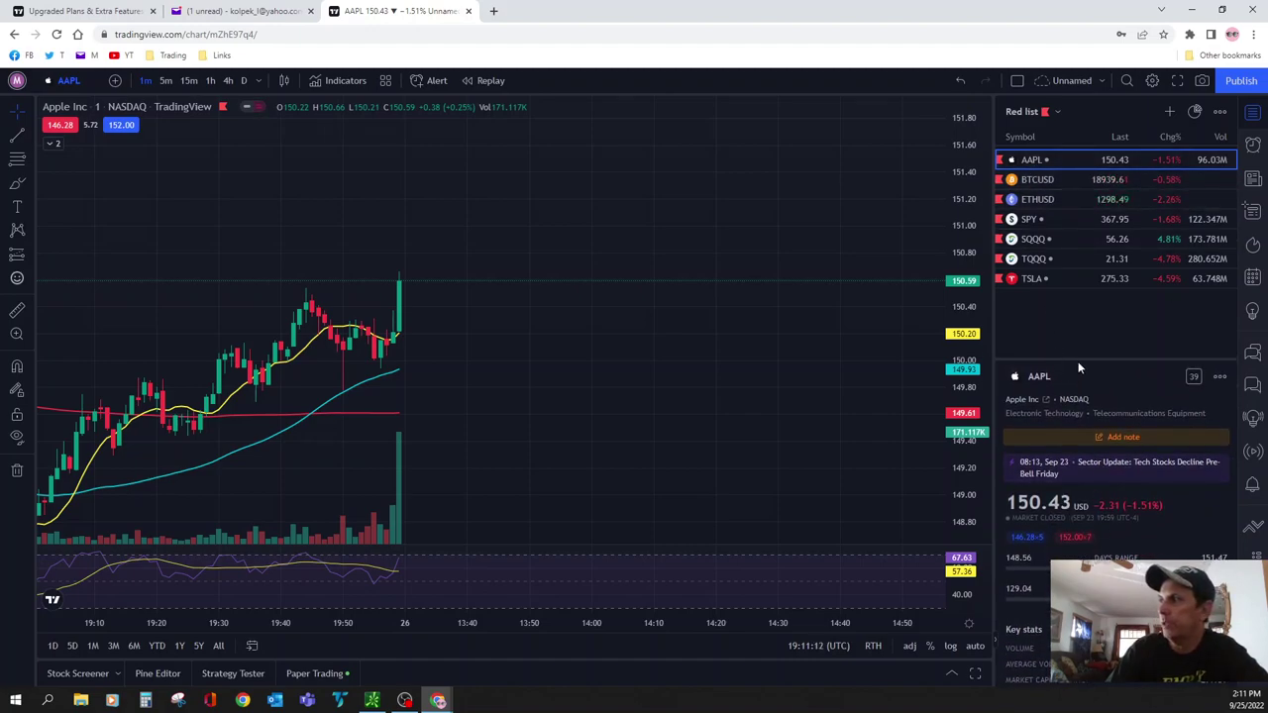
Step: Add the note 'New Iphone' to AAPL, then shrink the details area nearly out of view
drag(1076, 360, 1068, 319)
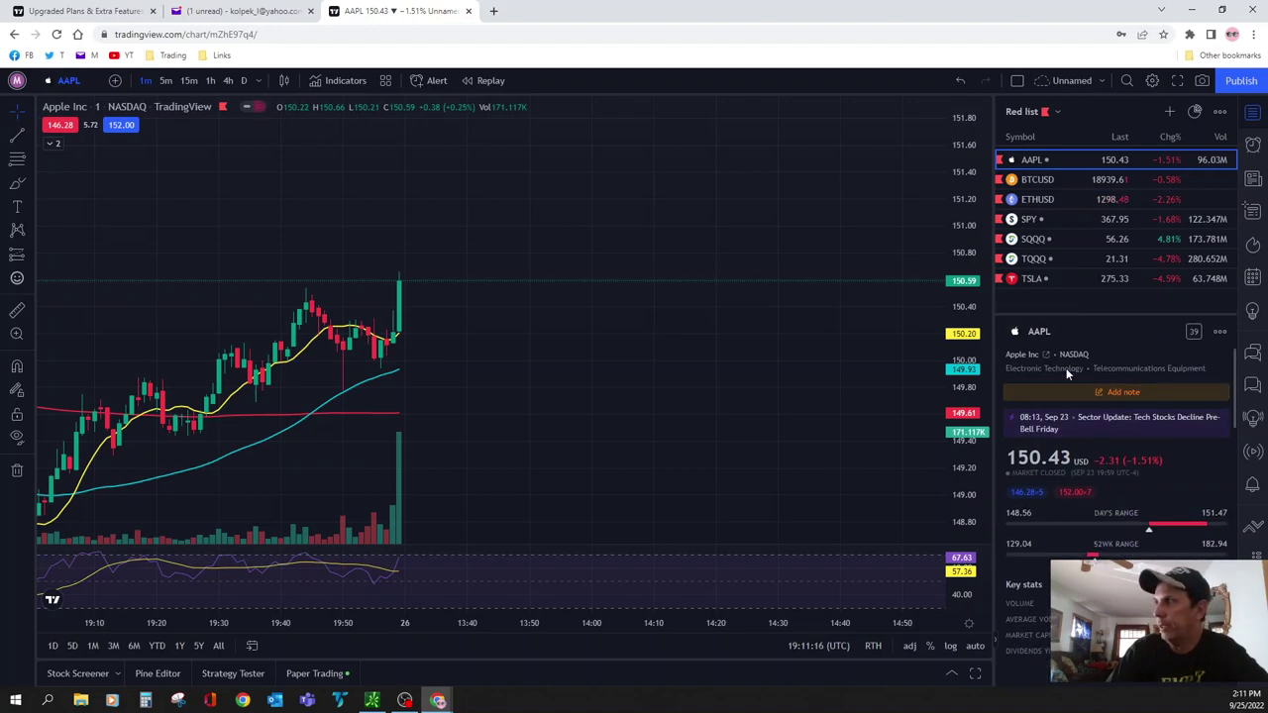
click(1092, 393)
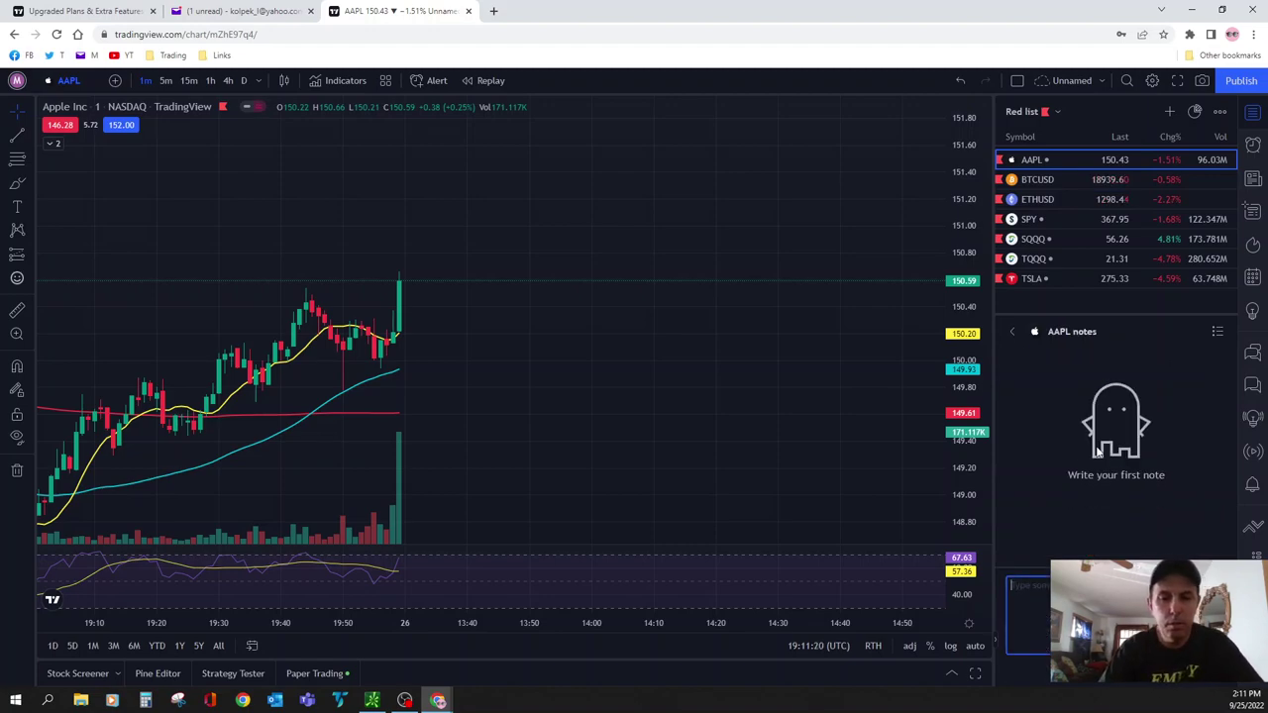
text(New Iphon)
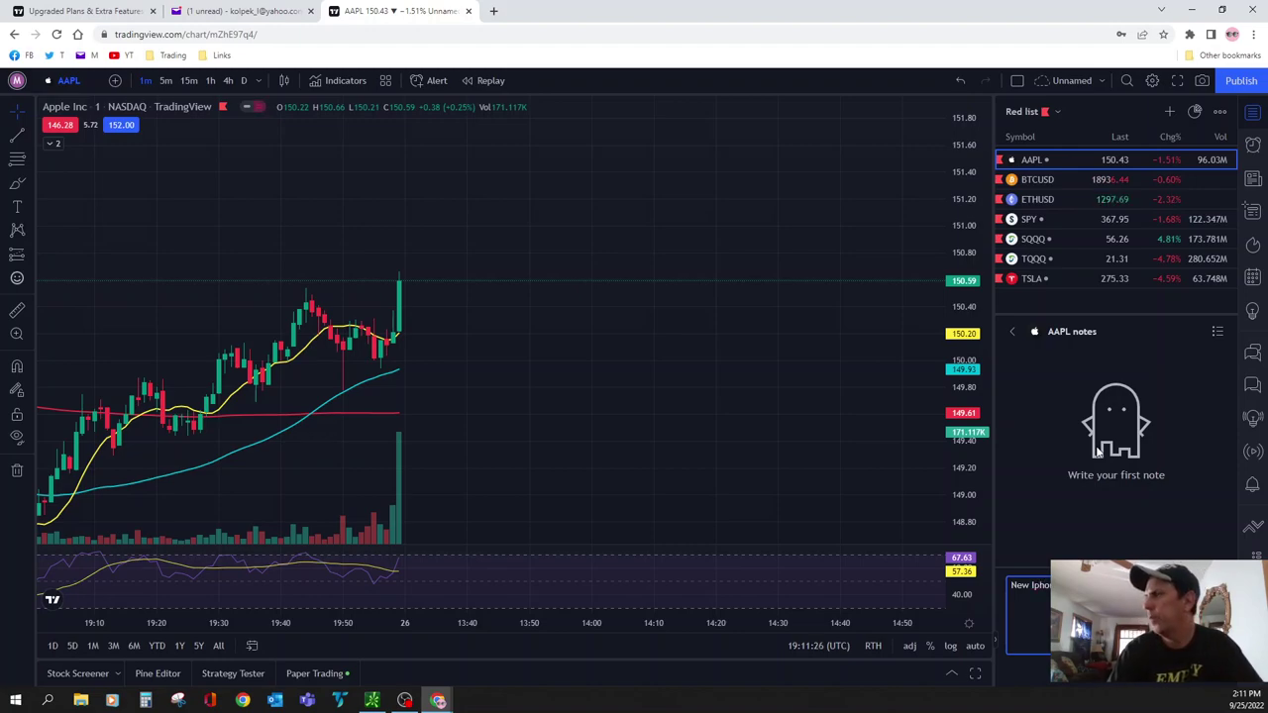
text(e)
key(Return)
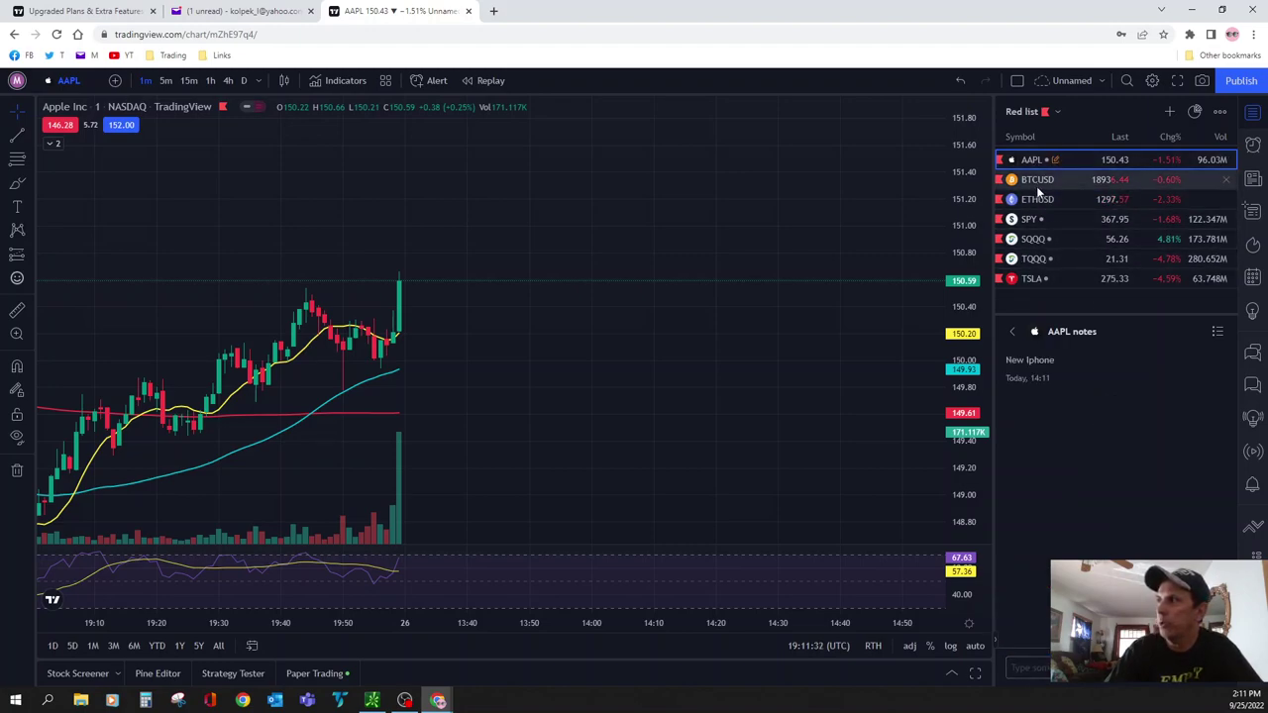
click(1011, 334)
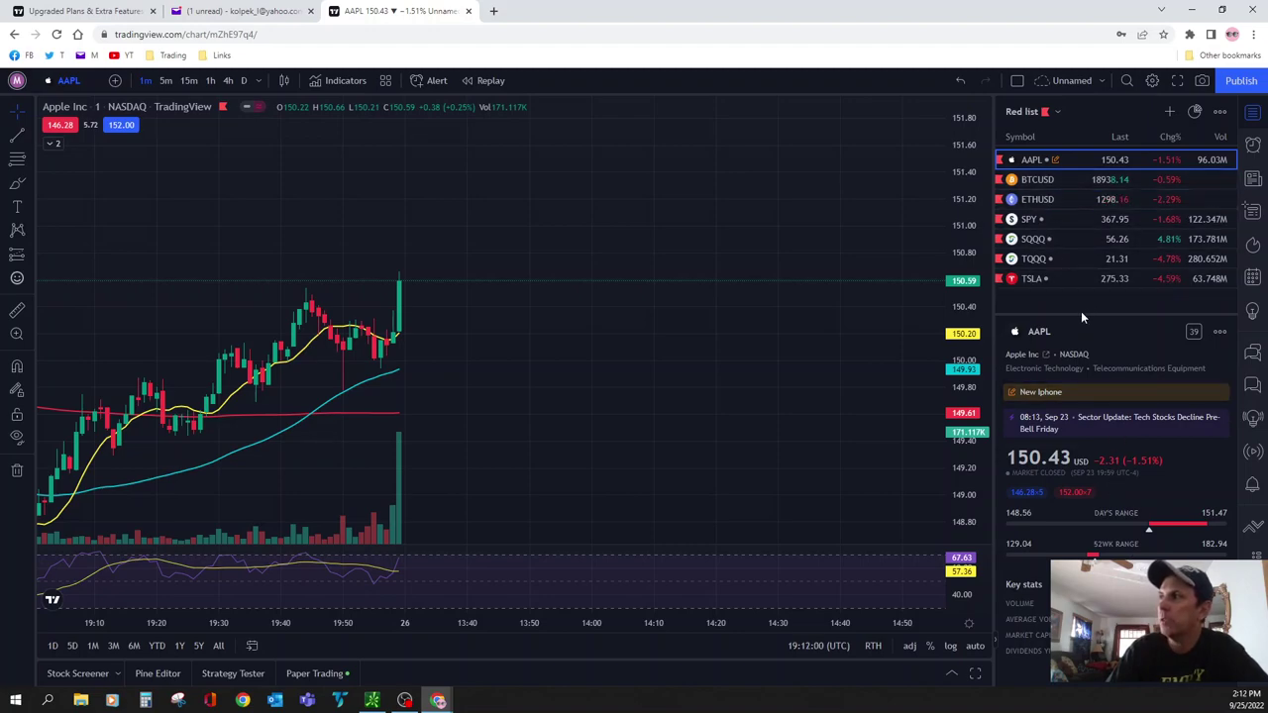
drag(1082, 318, 1080, 595)
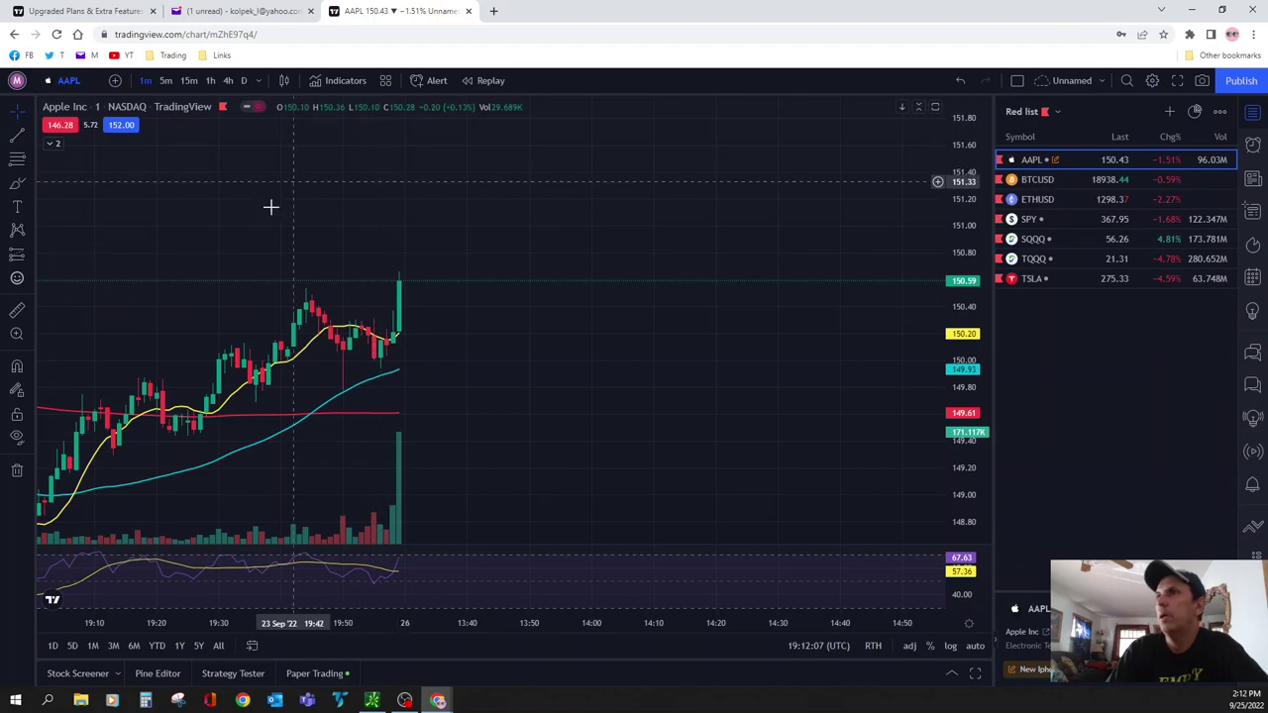
Step: Pan the AAPL 1-minute chart left to leave empty space ahead of the latest candles
mouse_move(526, 351)
mouse_down()
mouse_move(469, 216)
mouse_move(481, 283)
mouse_move(552, 337)
mouse_move(535, 331)
mouse_up()
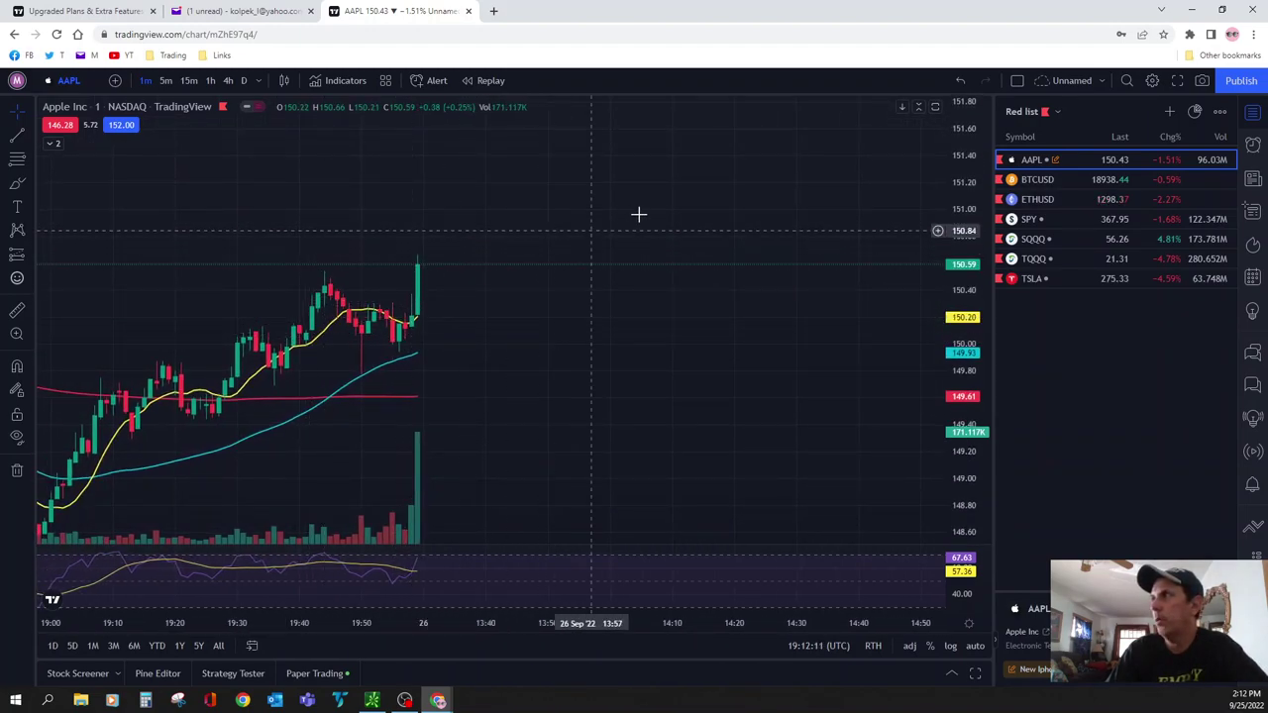
drag(600, 295, 533, 284)
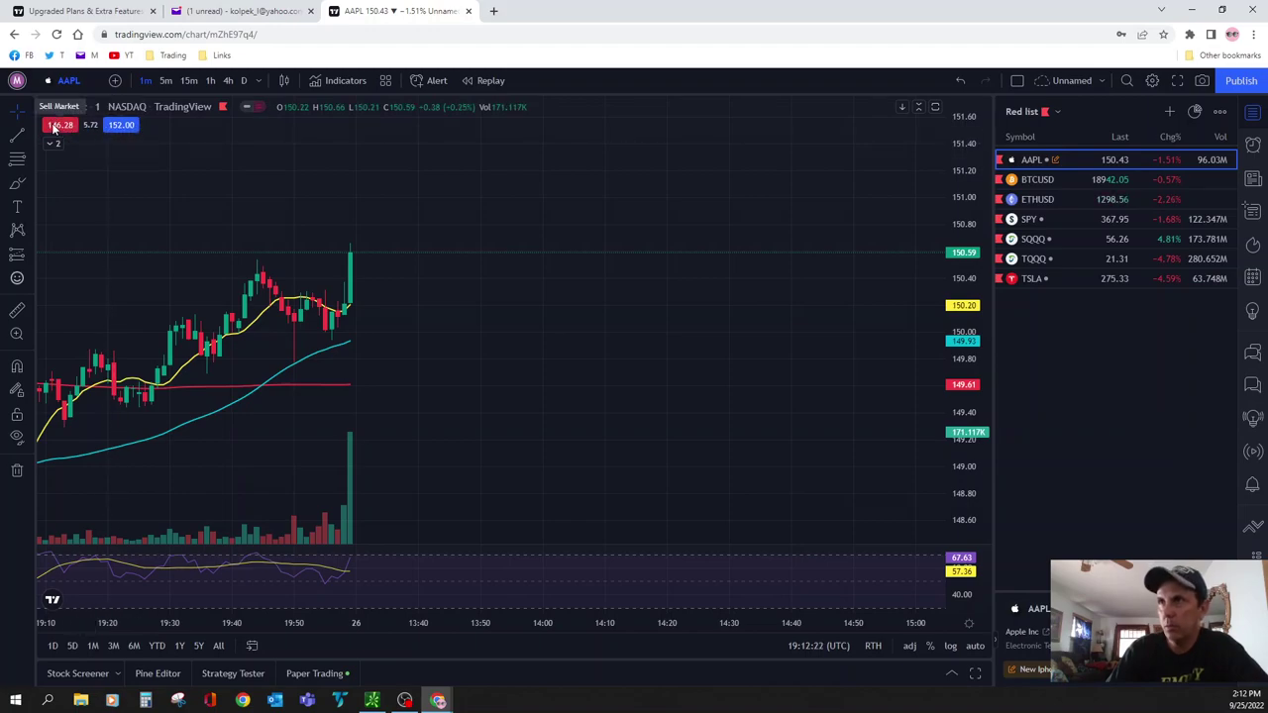
Step: Create a 1-unit AAPL paper-trading limit buy at 151.06 with its order panel docked right
right_click(531, 189)
mouse_move(579, 305)
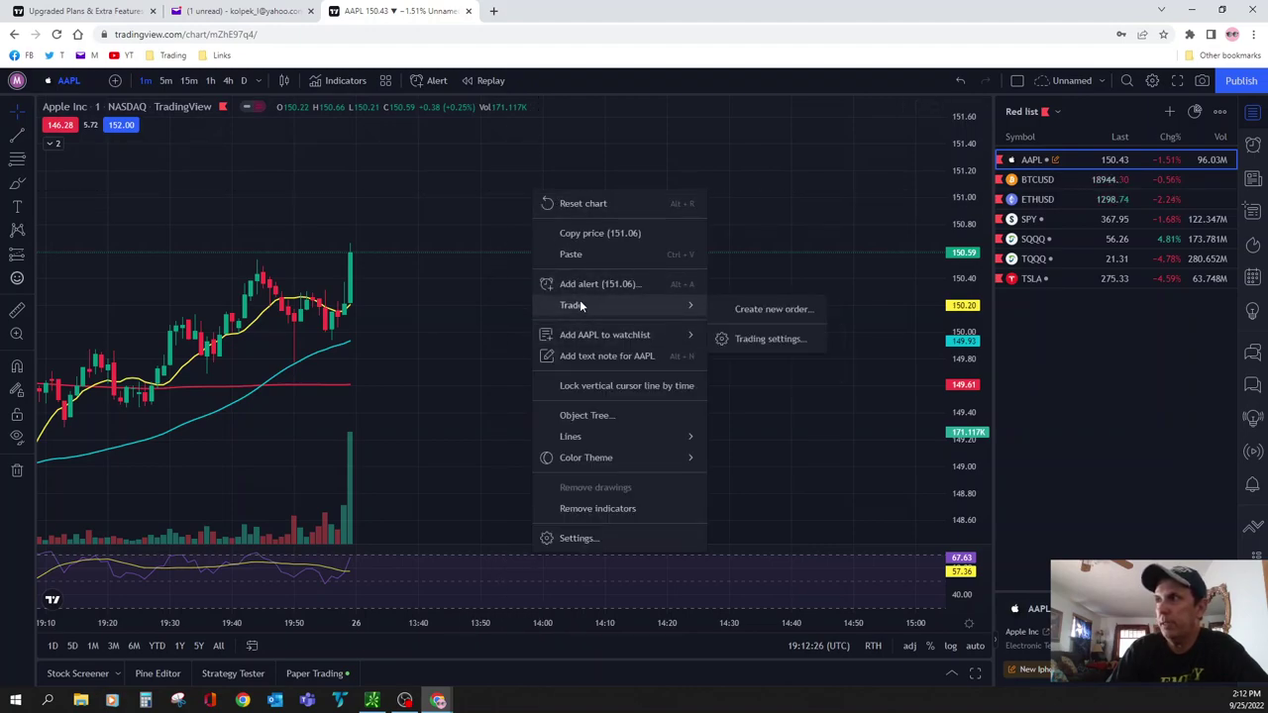
click(752, 309)
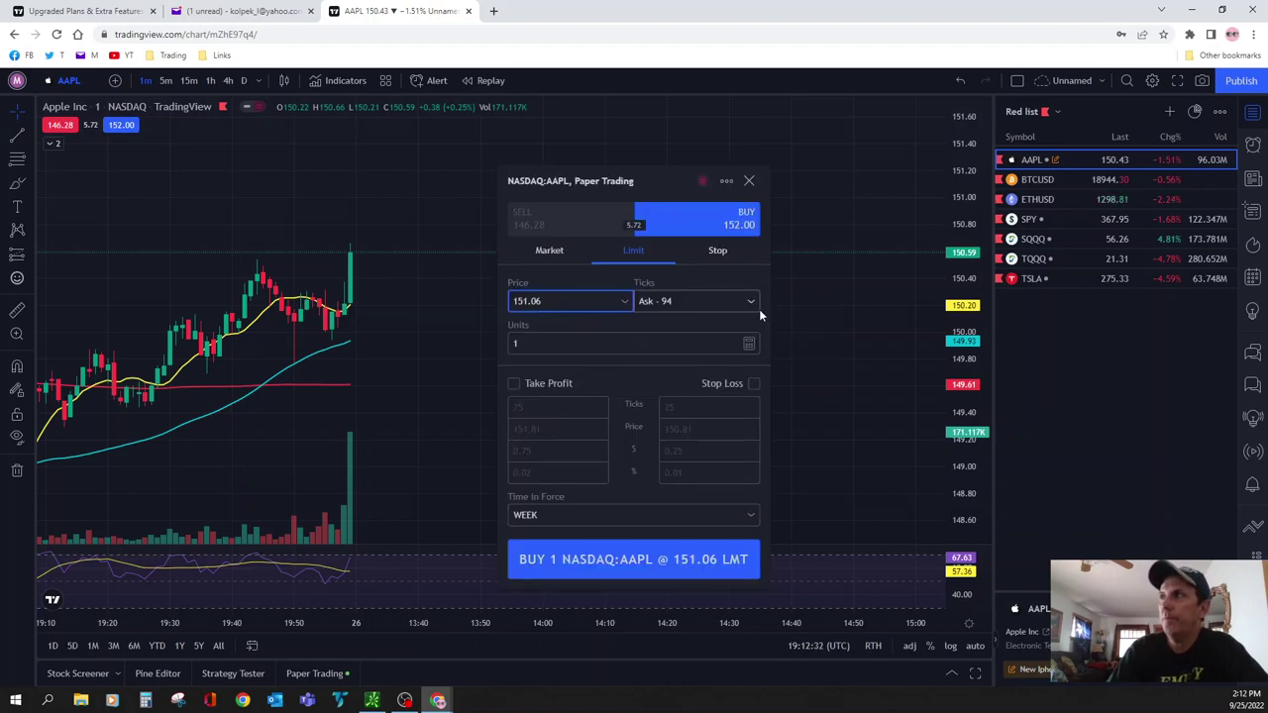
click(727, 181)
click(756, 210)
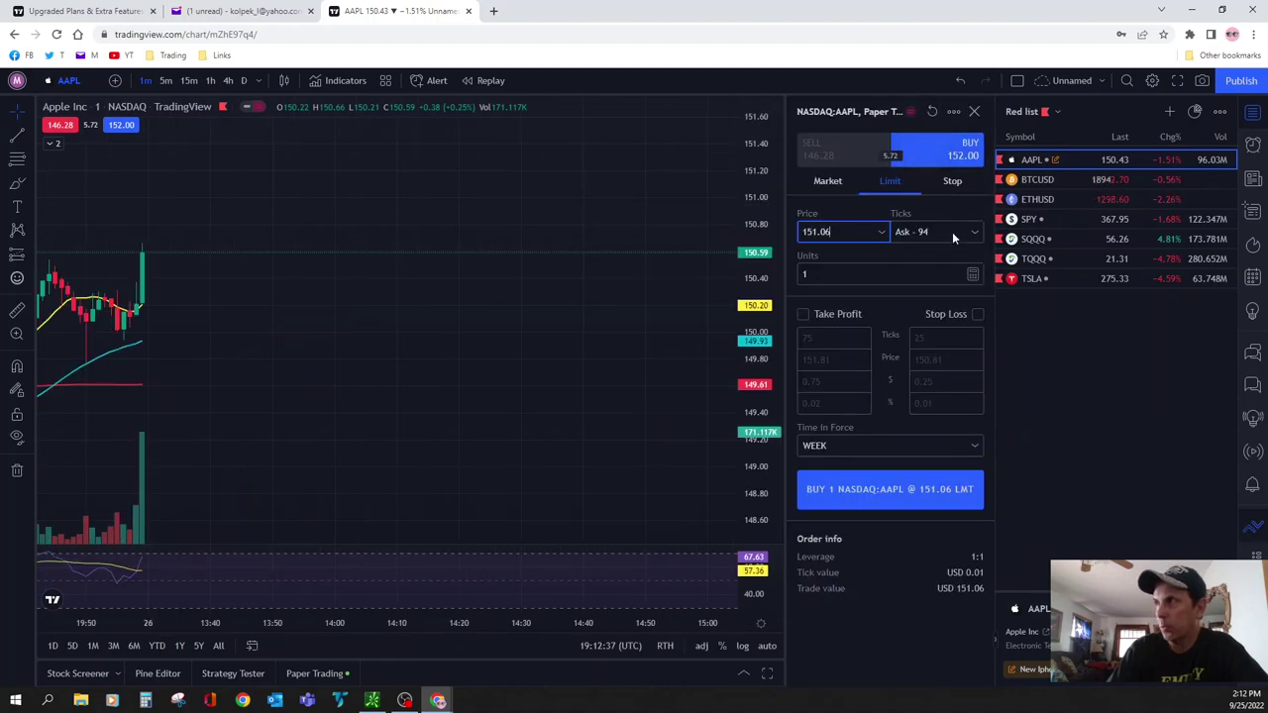
drag(261, 407, 648, 405)
drag(337, 436, 541, 423)
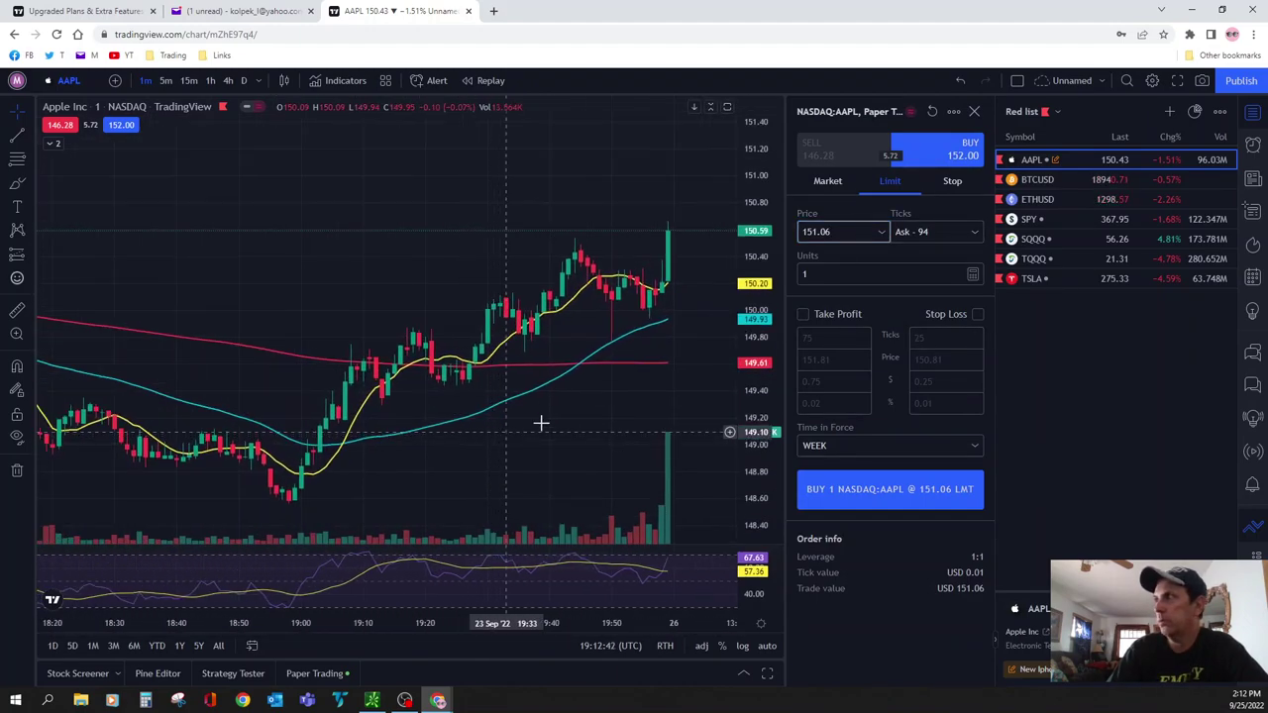
Step: Hide the watchlist and browse the alerts, news and data window panels
click(1253, 116)
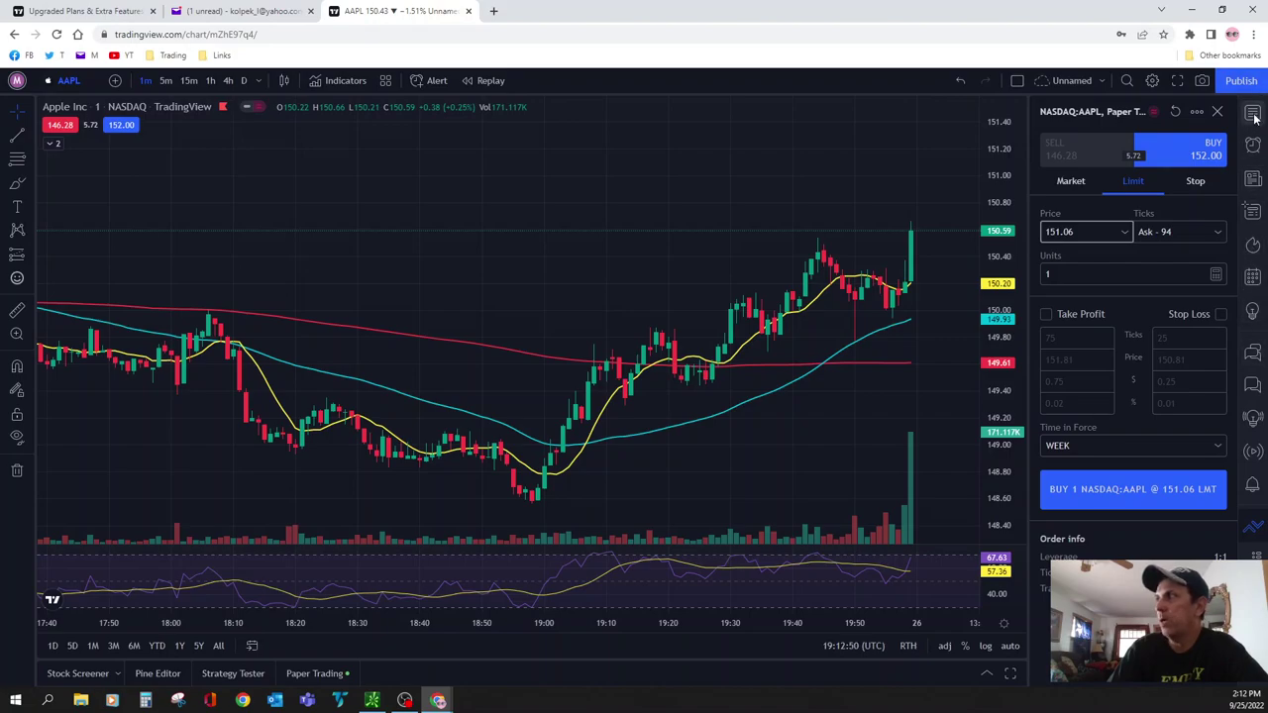
click(1251, 146)
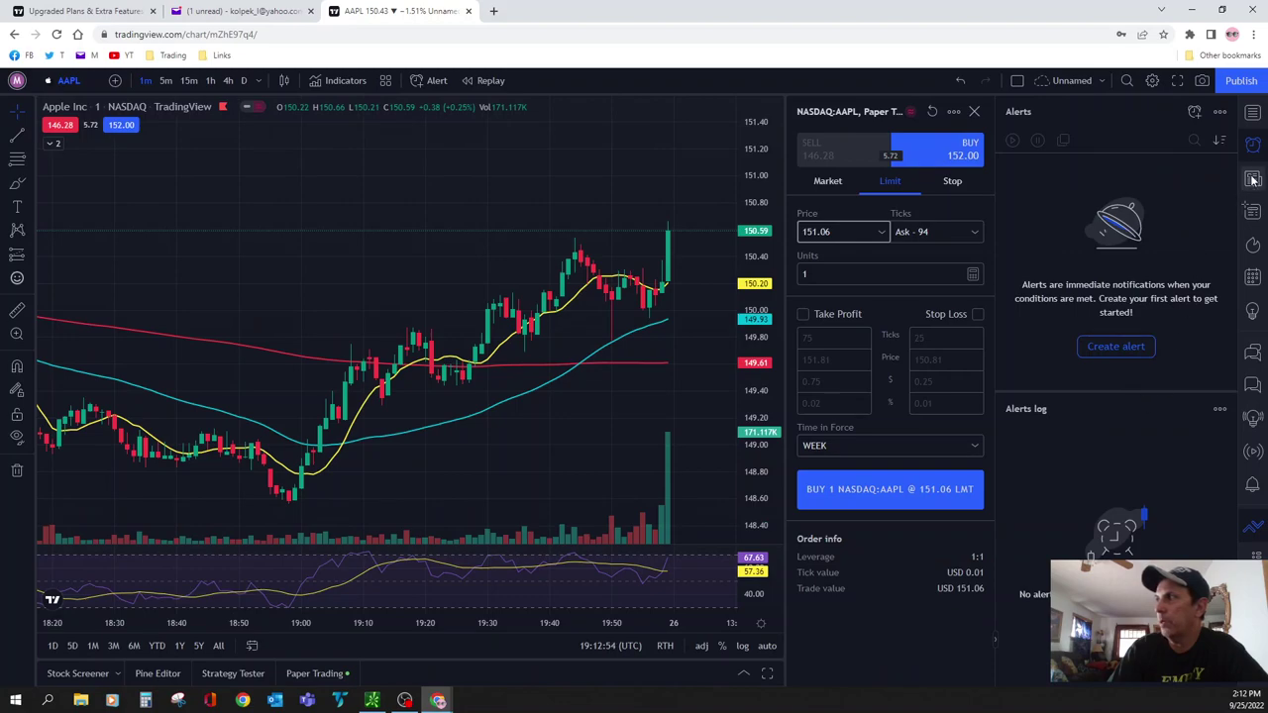
click(1253, 179)
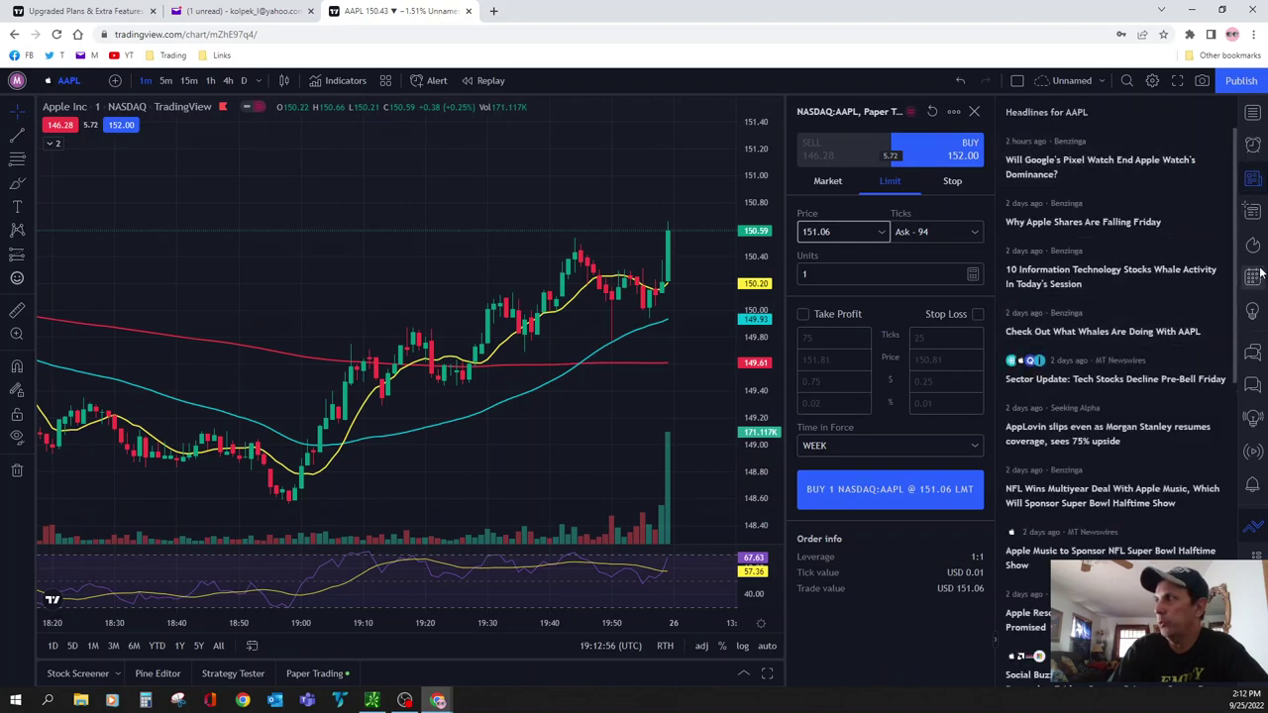
click(1251, 213)
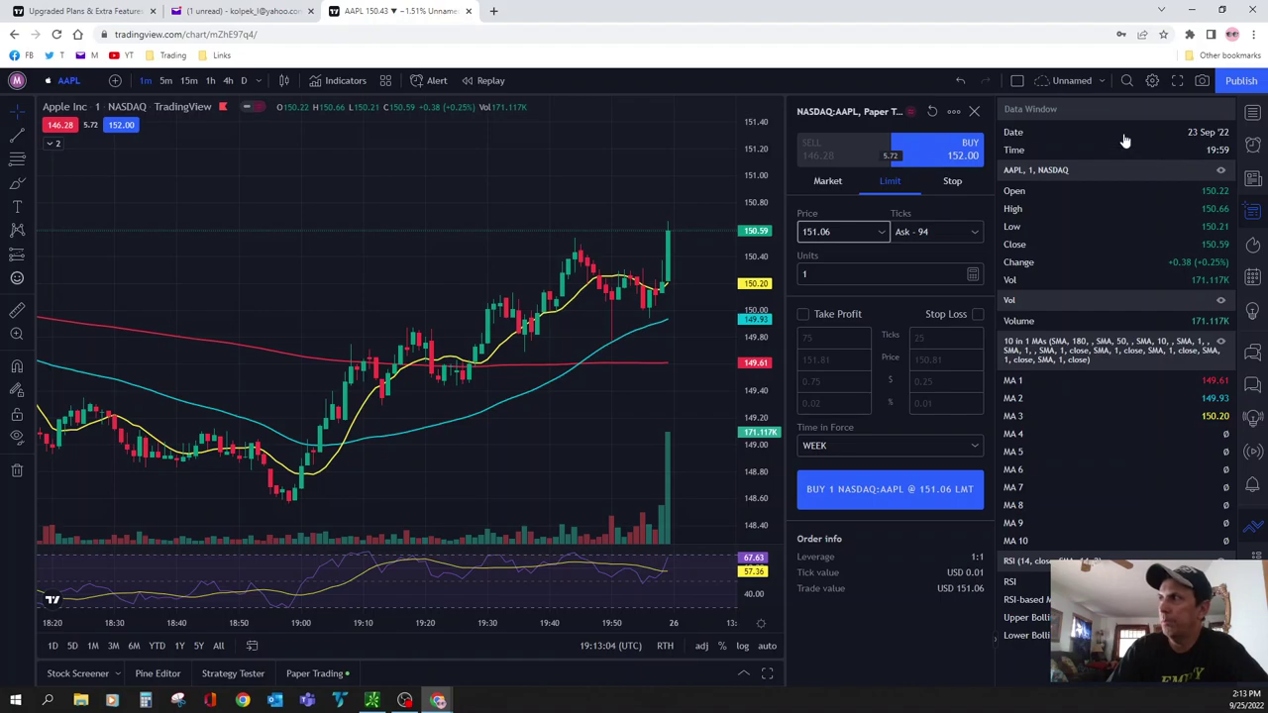
Step: Hide the Red list watchlist for good and close the paper-trading order panel
click(1253, 115)
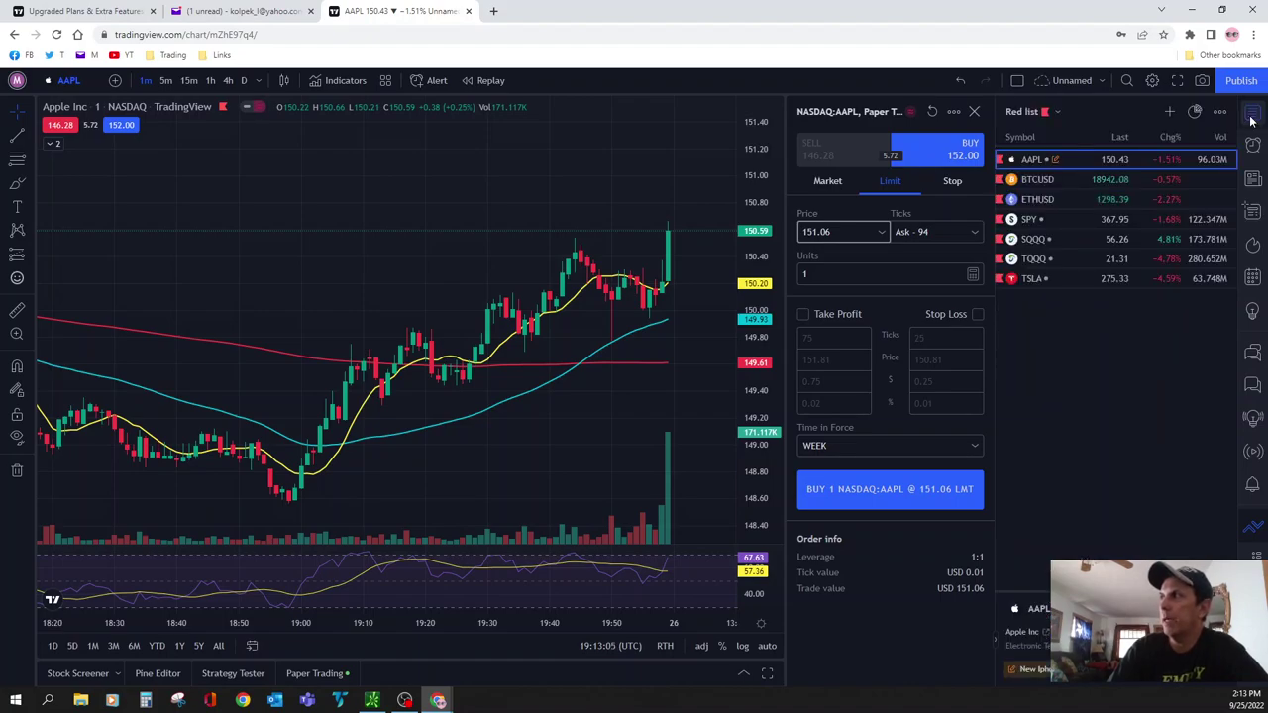
click(1252, 116)
click(1252, 116)
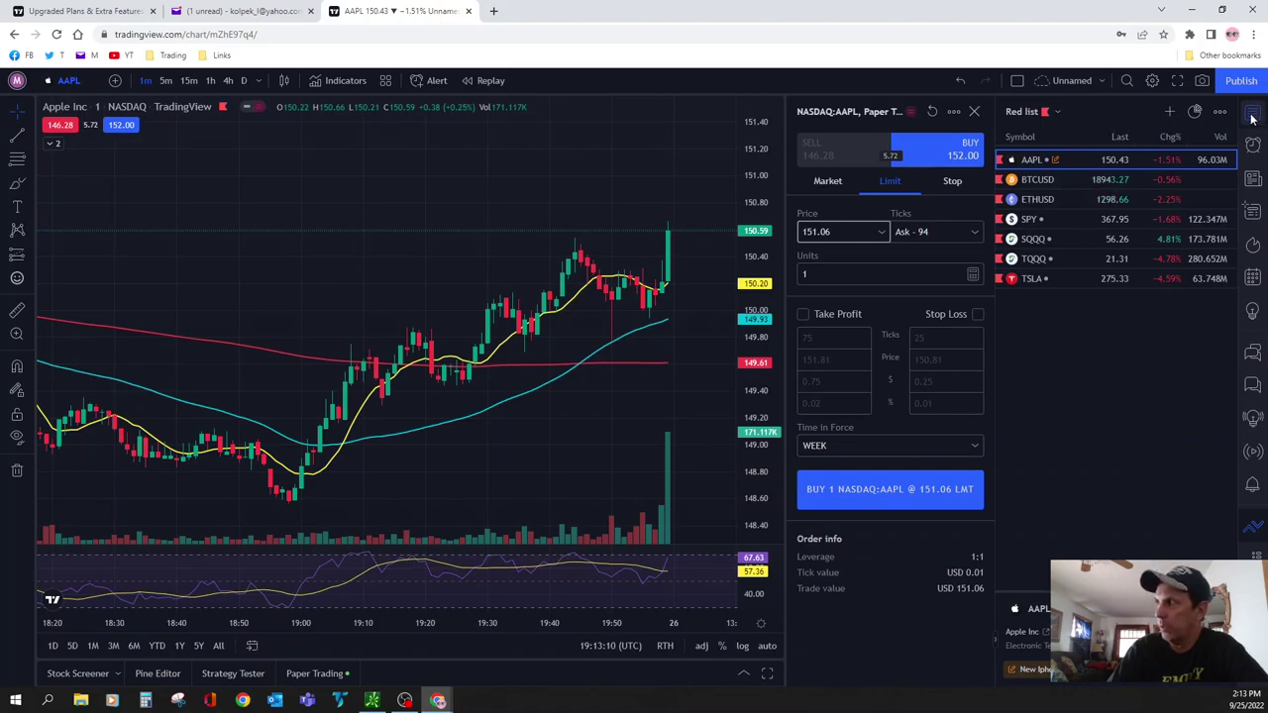
click(1253, 116)
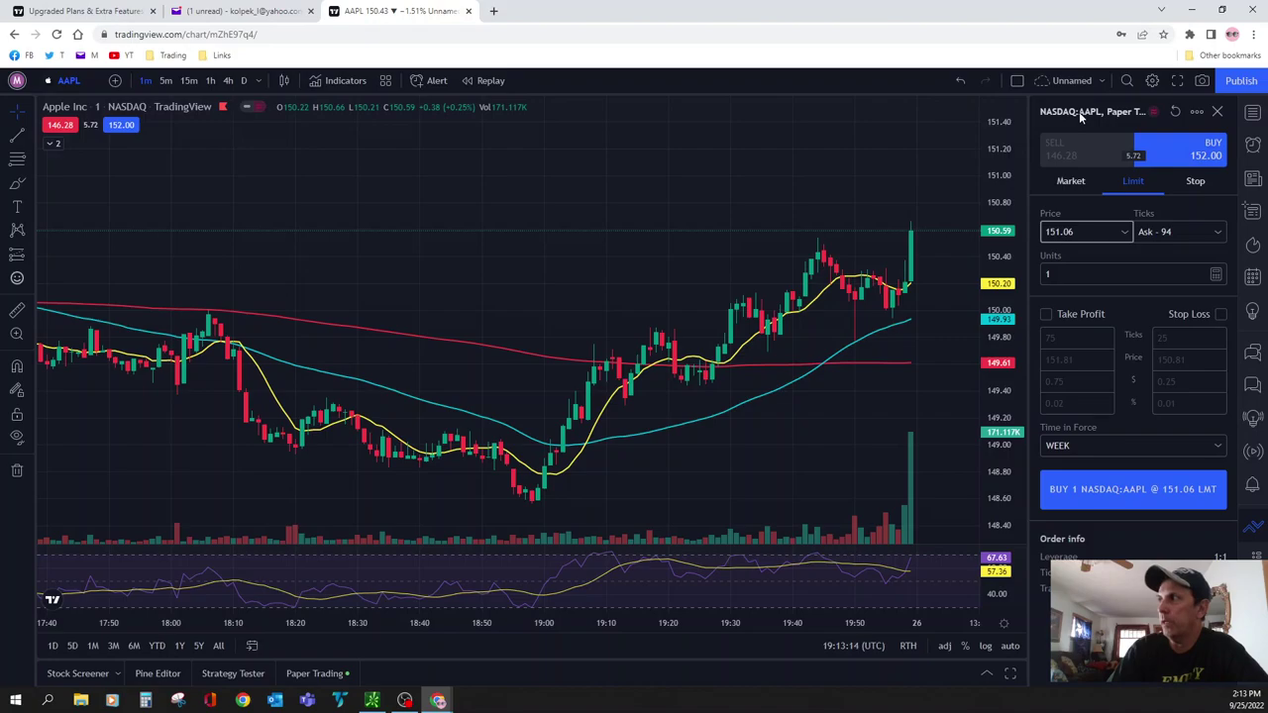
click(1217, 113)
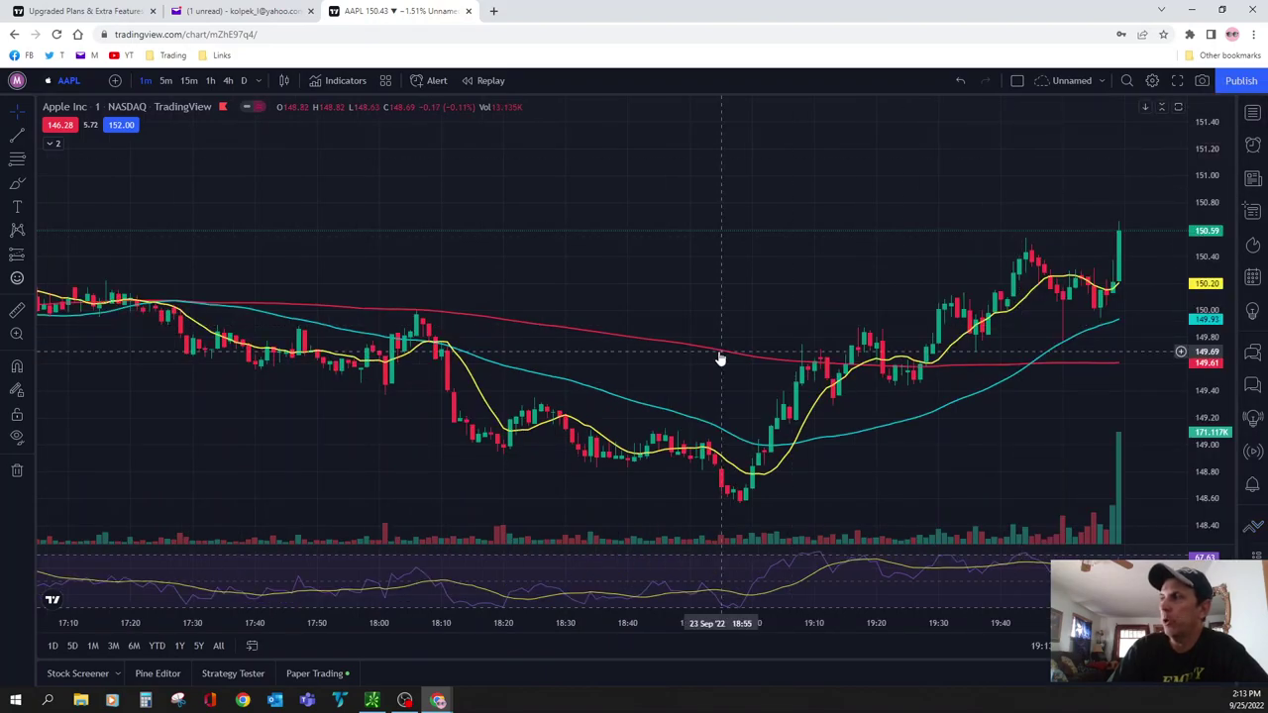
Step: Reopen a new AAPL paper-trading order from the chart's Trade menu
right_click(584, 203)
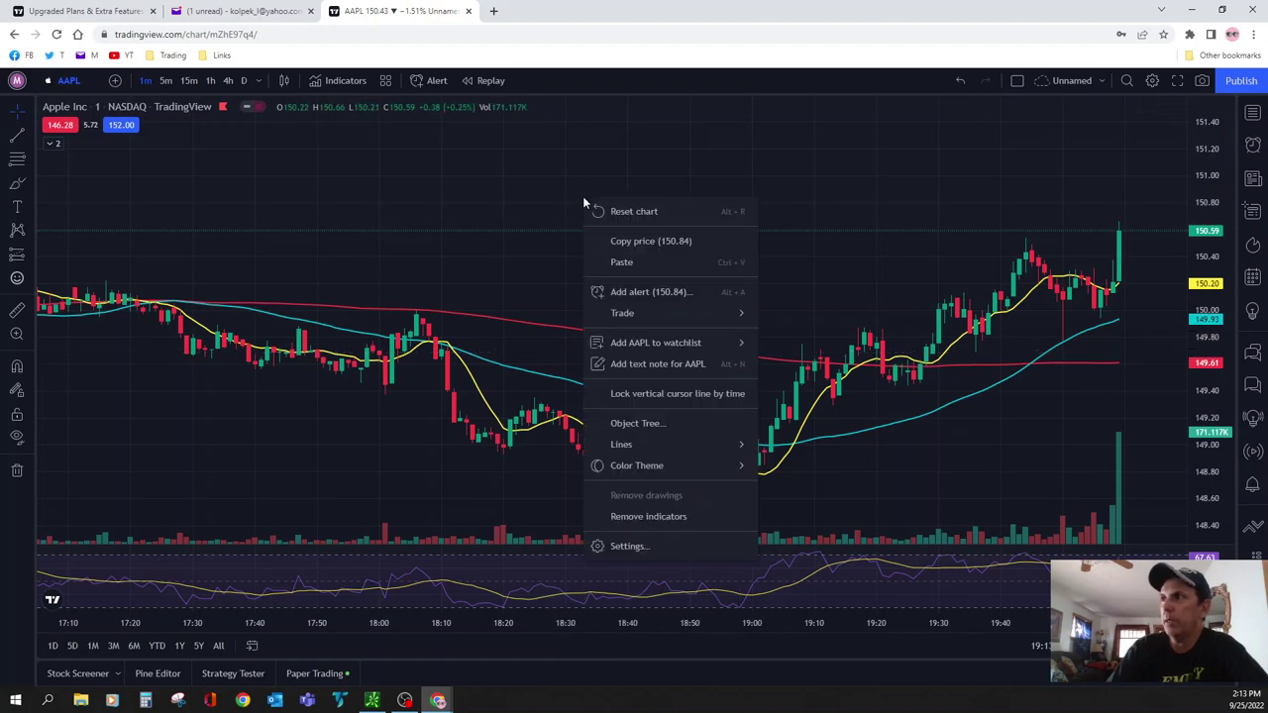
mouse_move(669, 312)
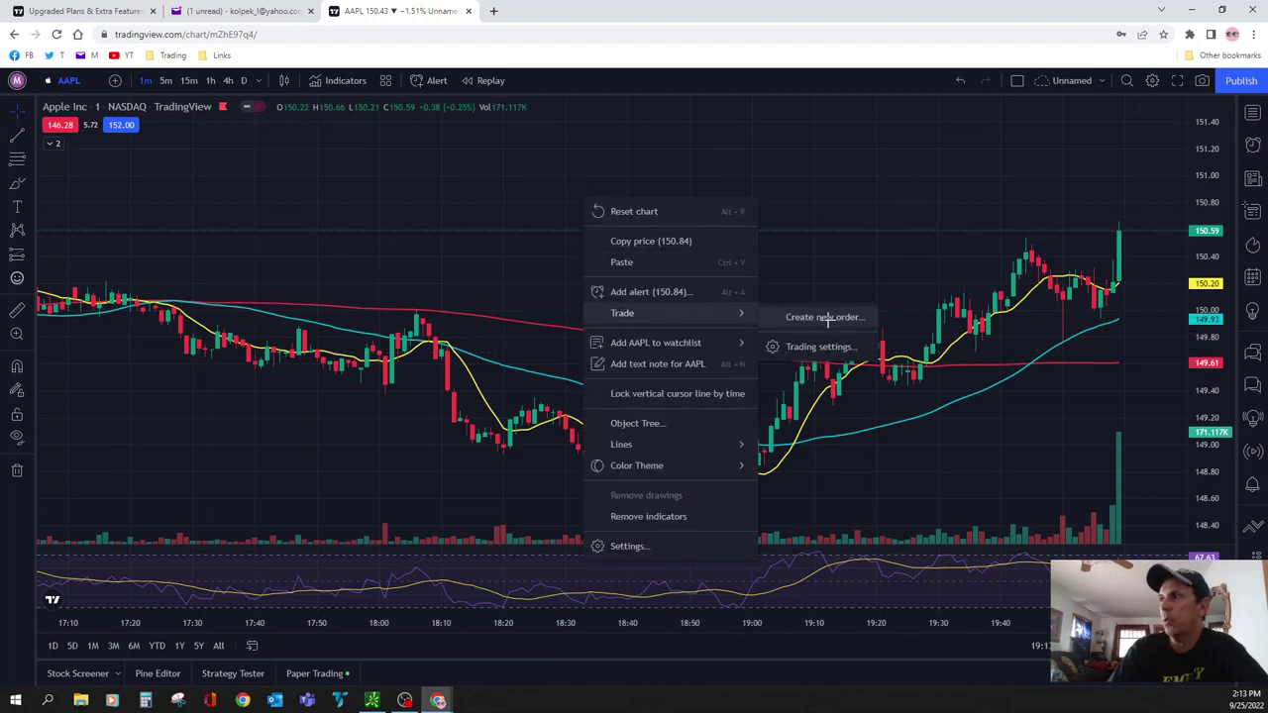
click(828, 317)
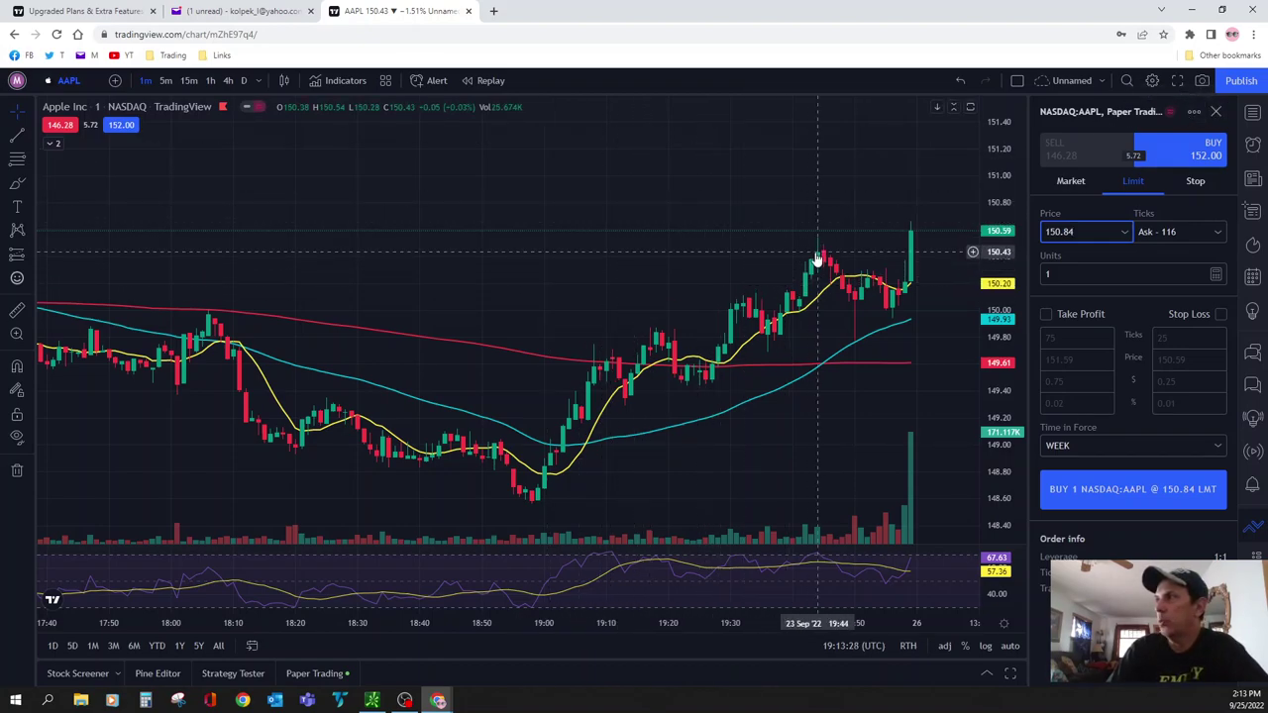
Step: Bring back the Red list watchlist and switch the chart to ETHUSD
click(1253, 115)
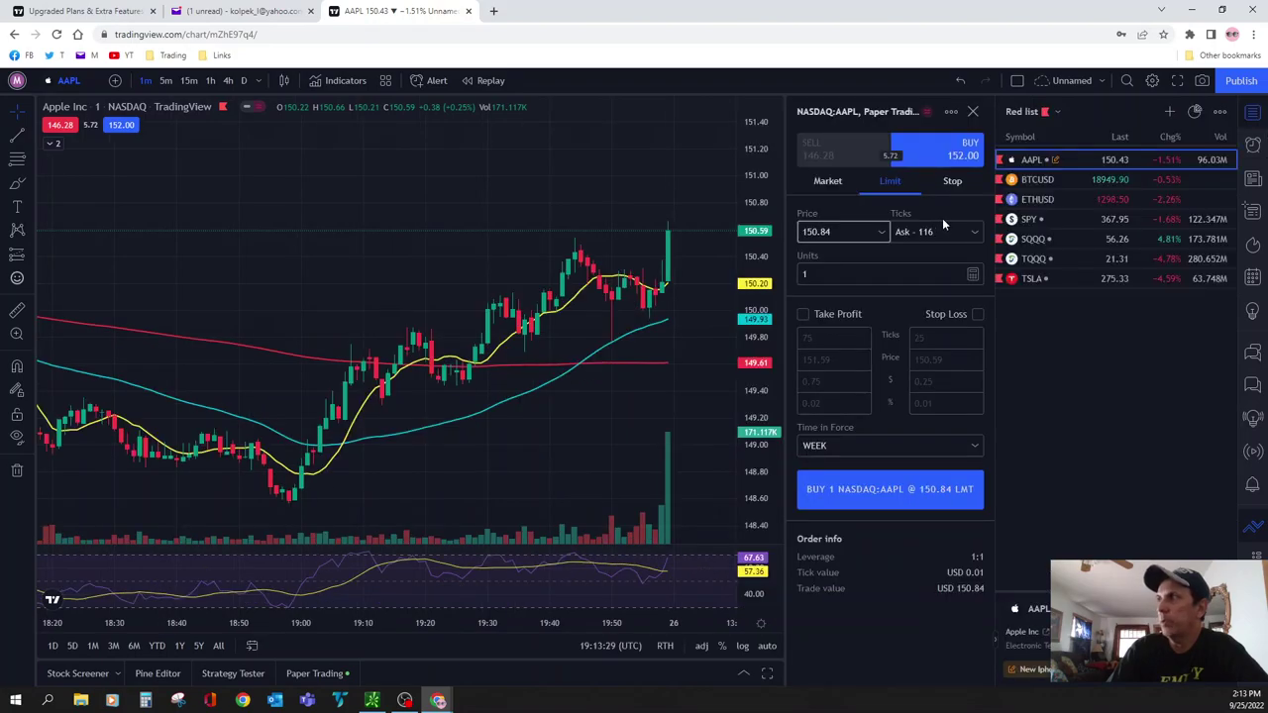
drag(520, 409, 278, 419)
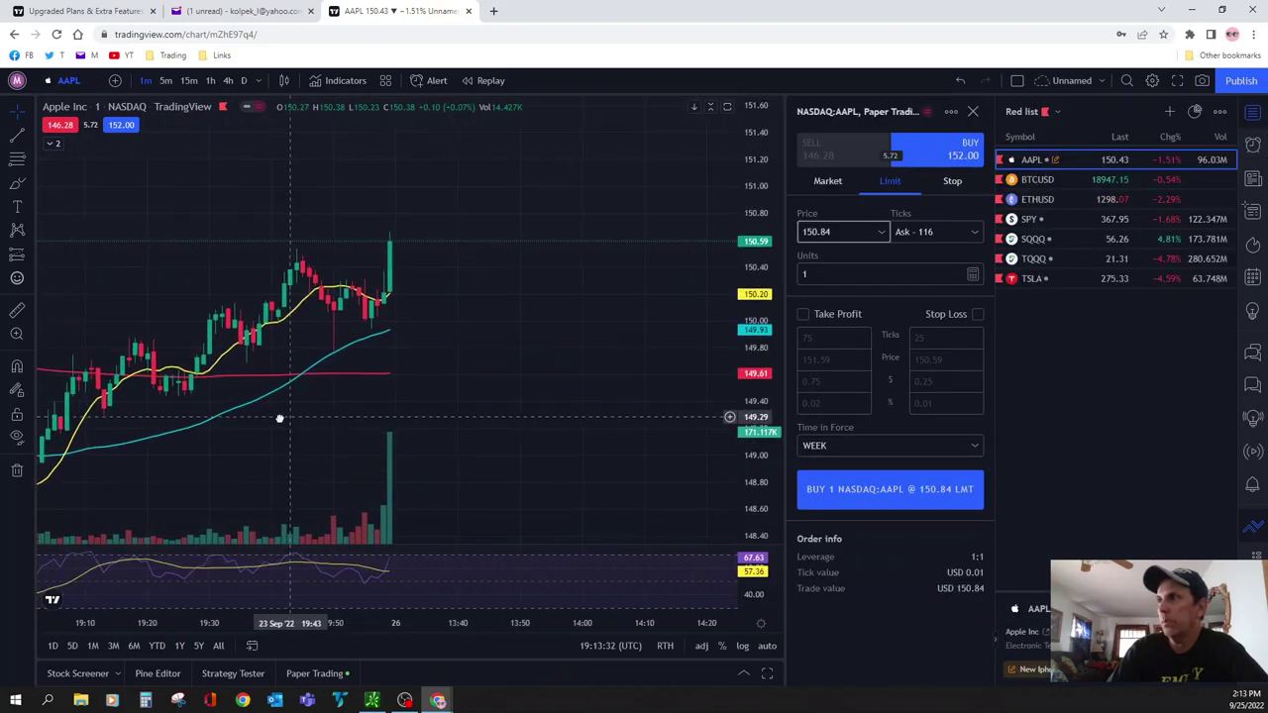
click(1035, 200)
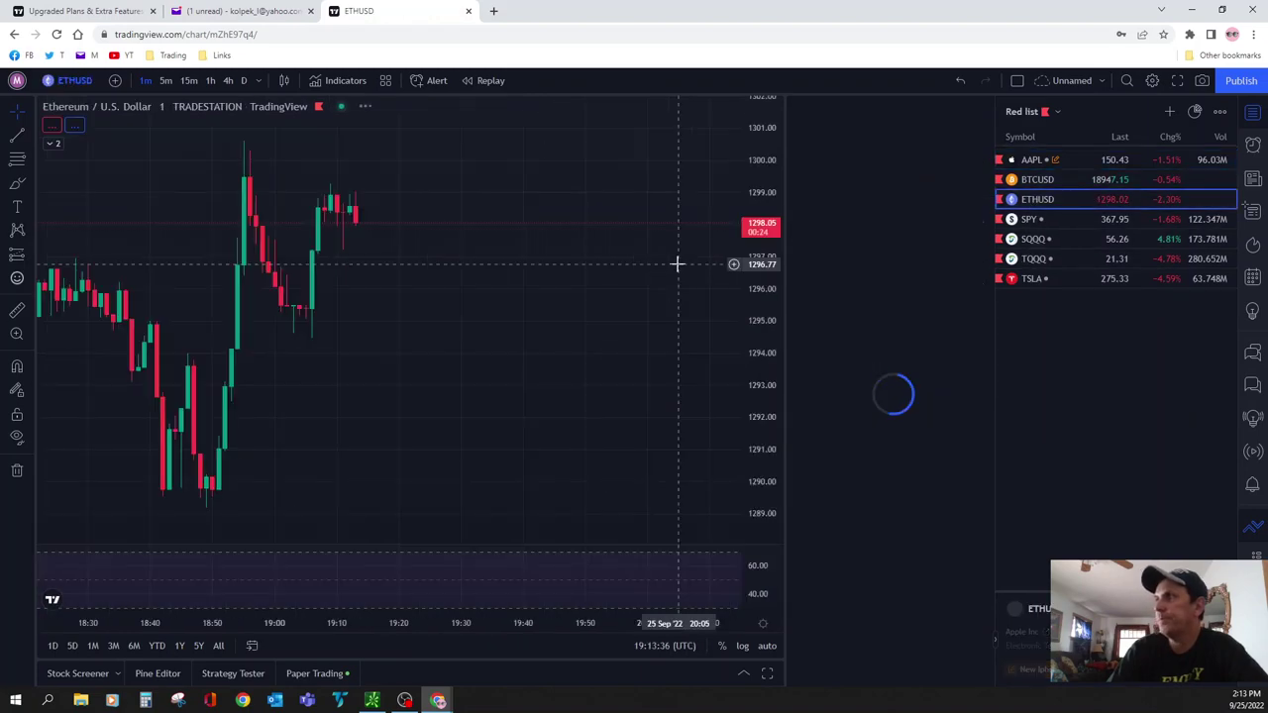
Step: Set the ETHUSD order to a 1-unit stop buy at 1297.81, after comparing Market and Limit
drag(515, 446, 521, 411)
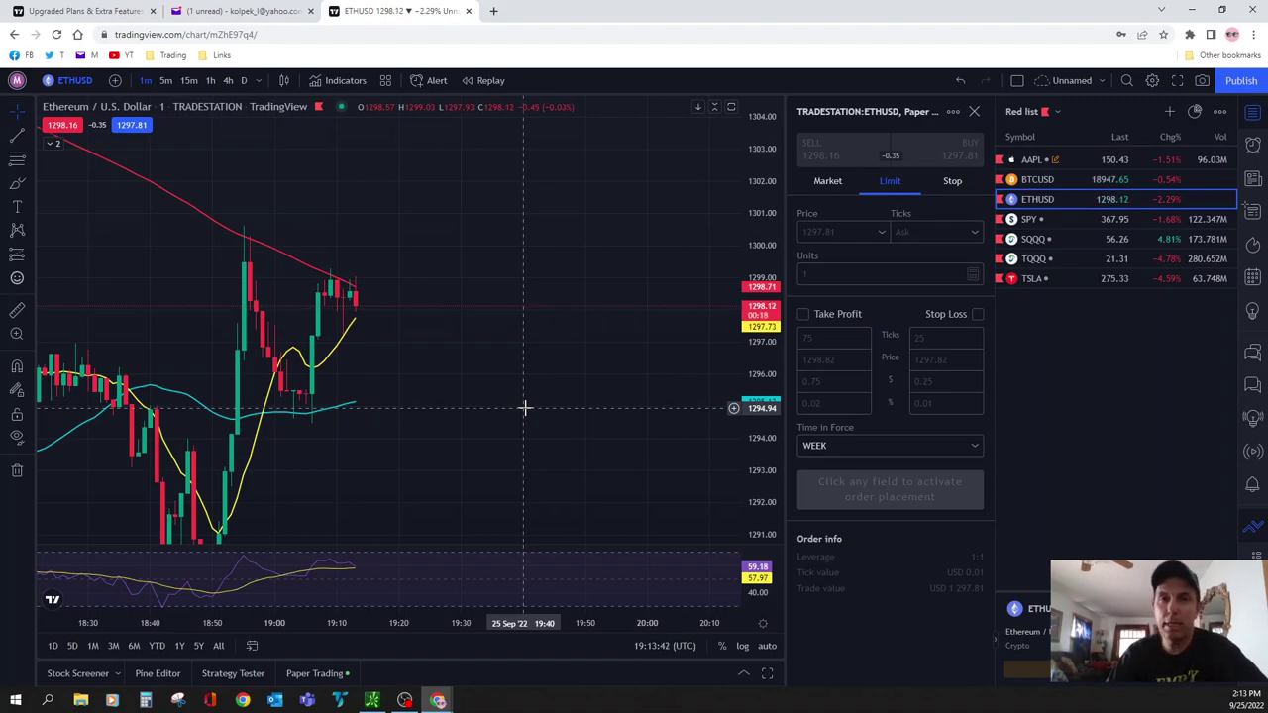
drag(550, 374, 543, 327)
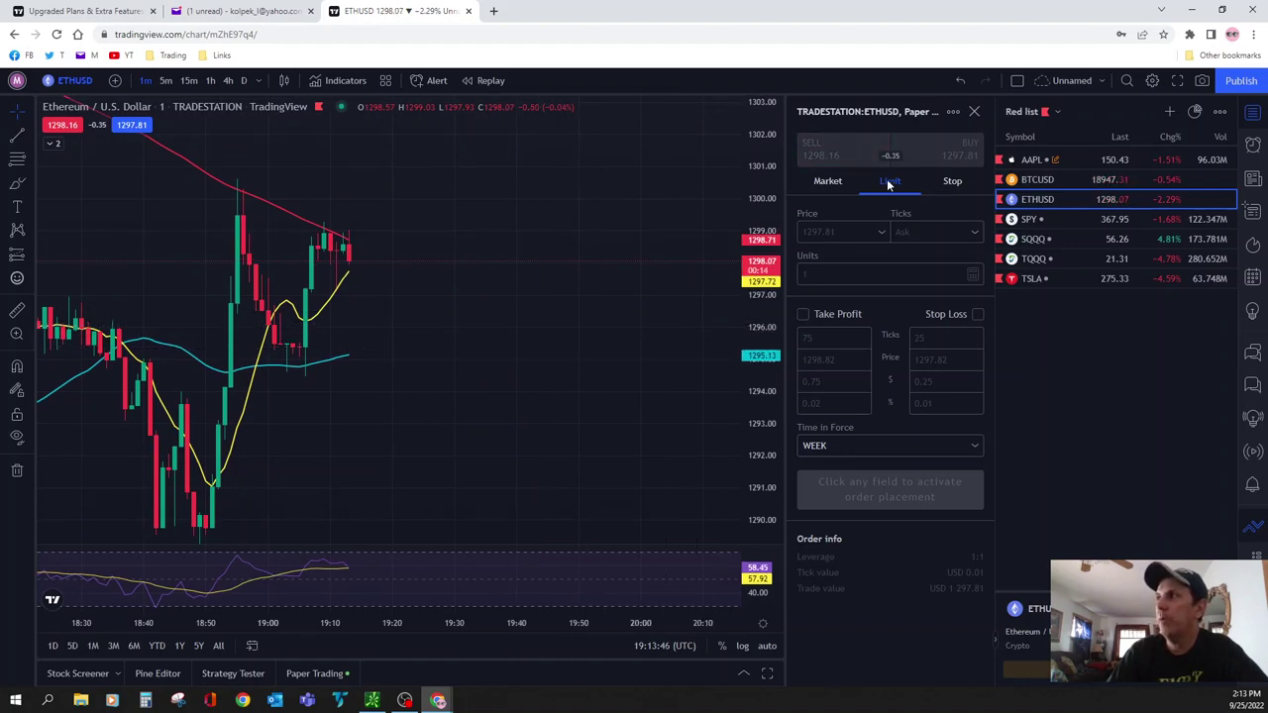
click(949, 183)
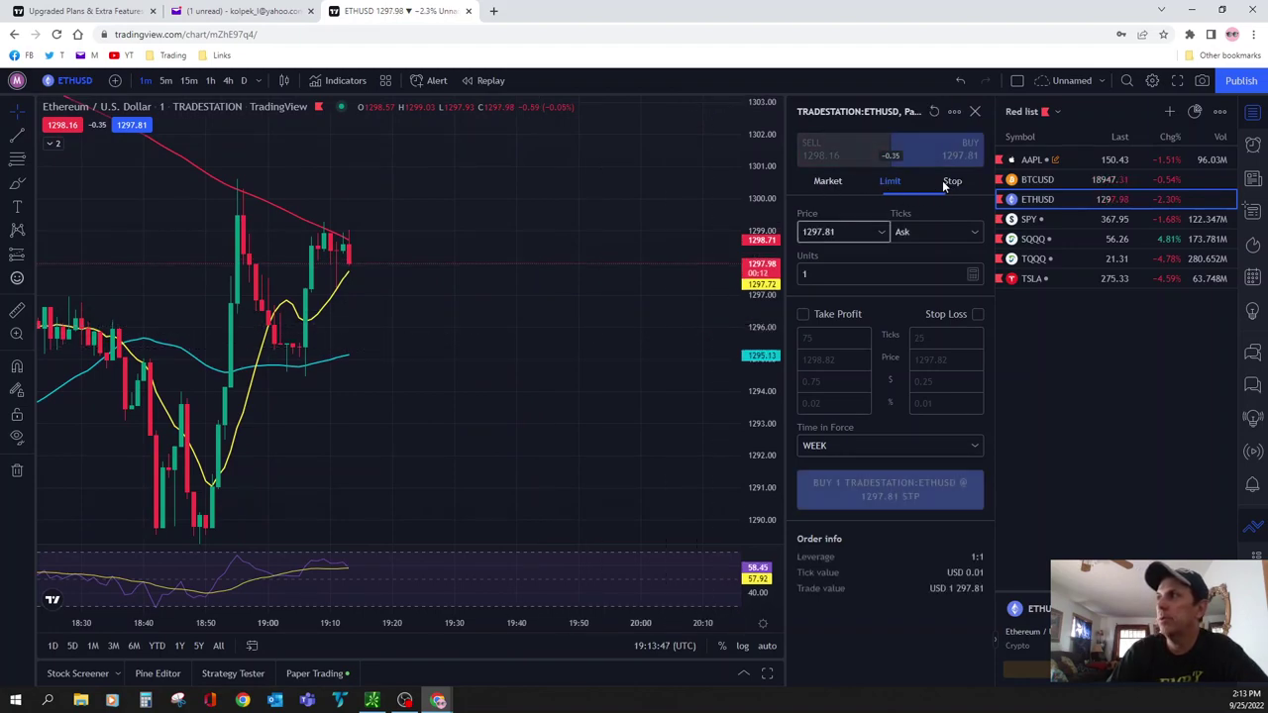
click(830, 182)
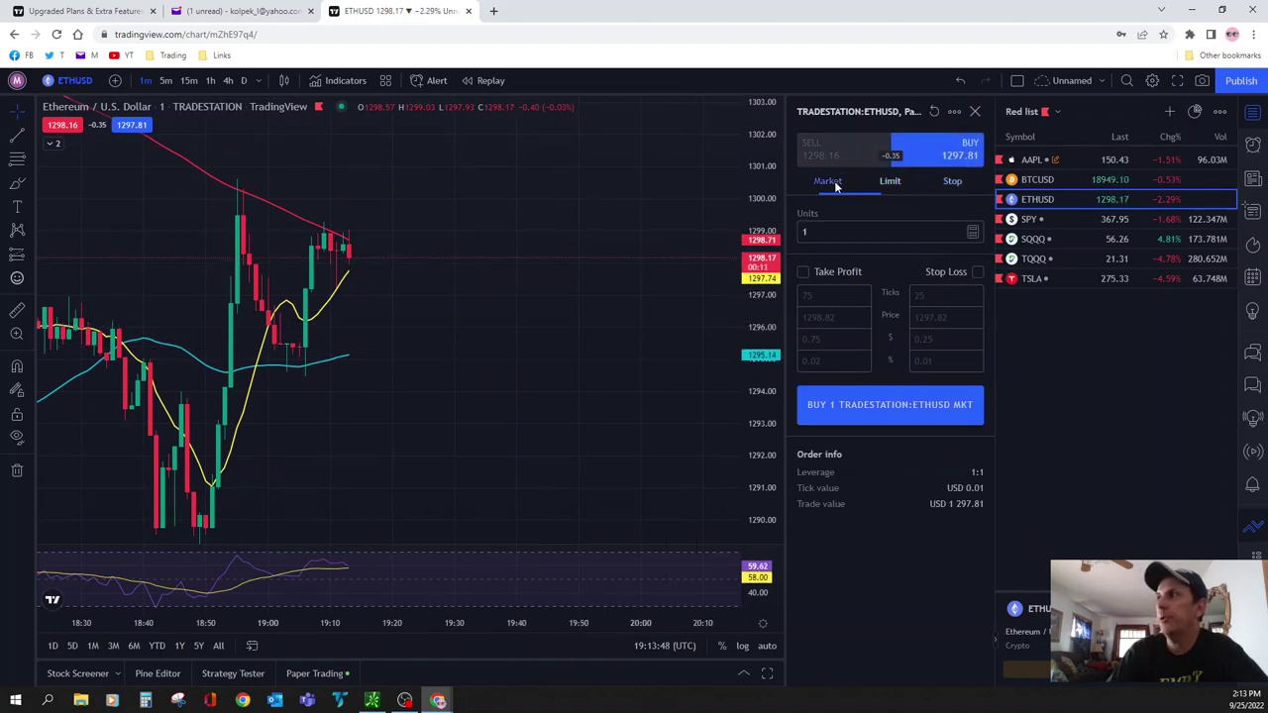
click(902, 181)
click(949, 182)
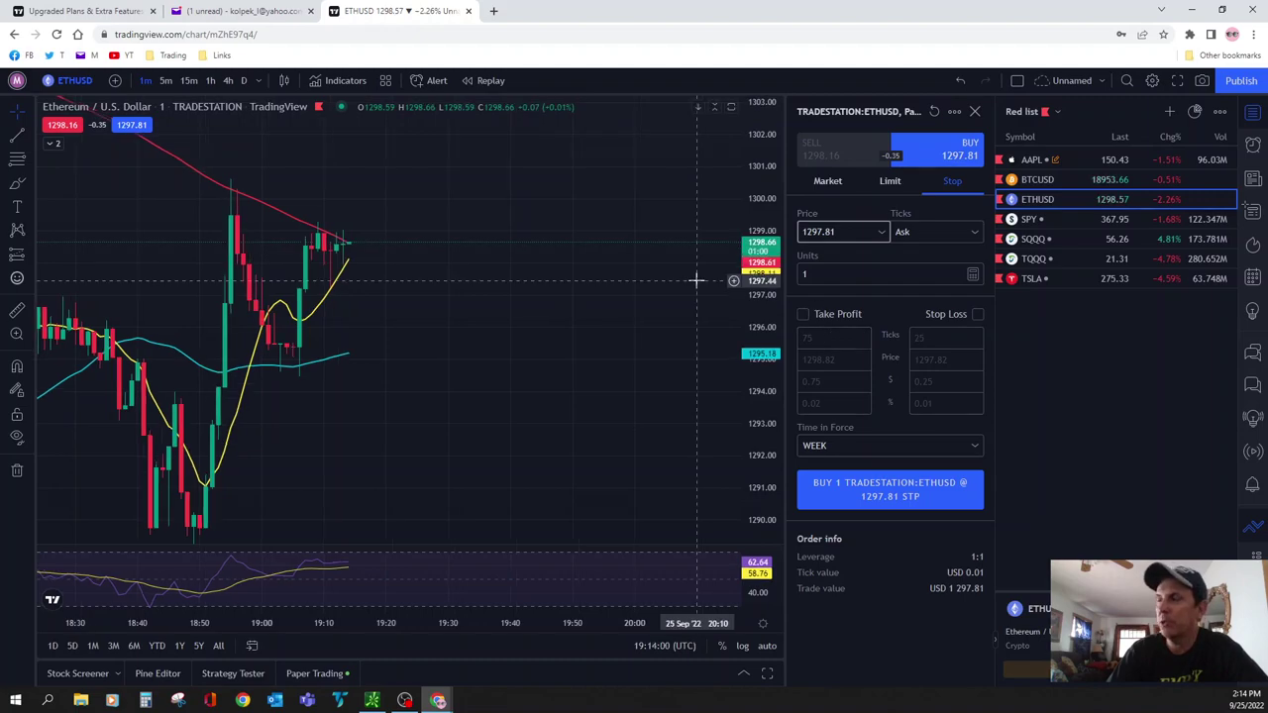
drag(474, 311, 353, 379)
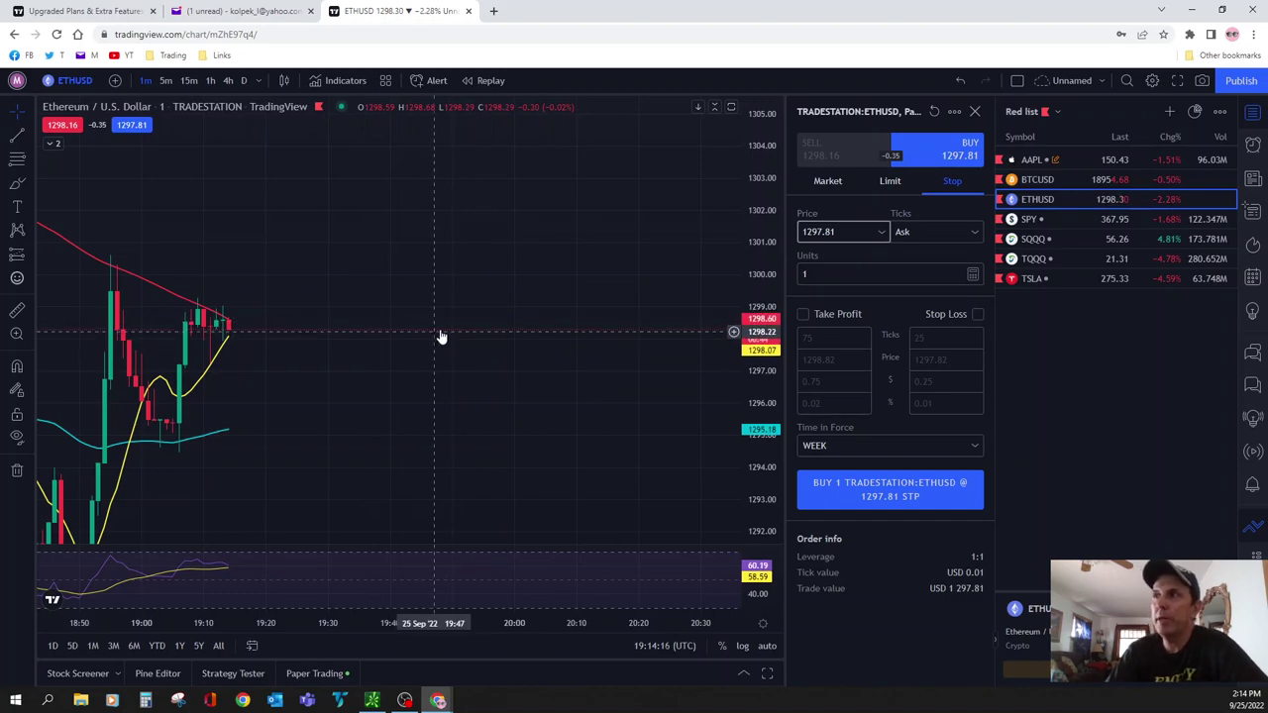
drag(433, 292, 485, 326)
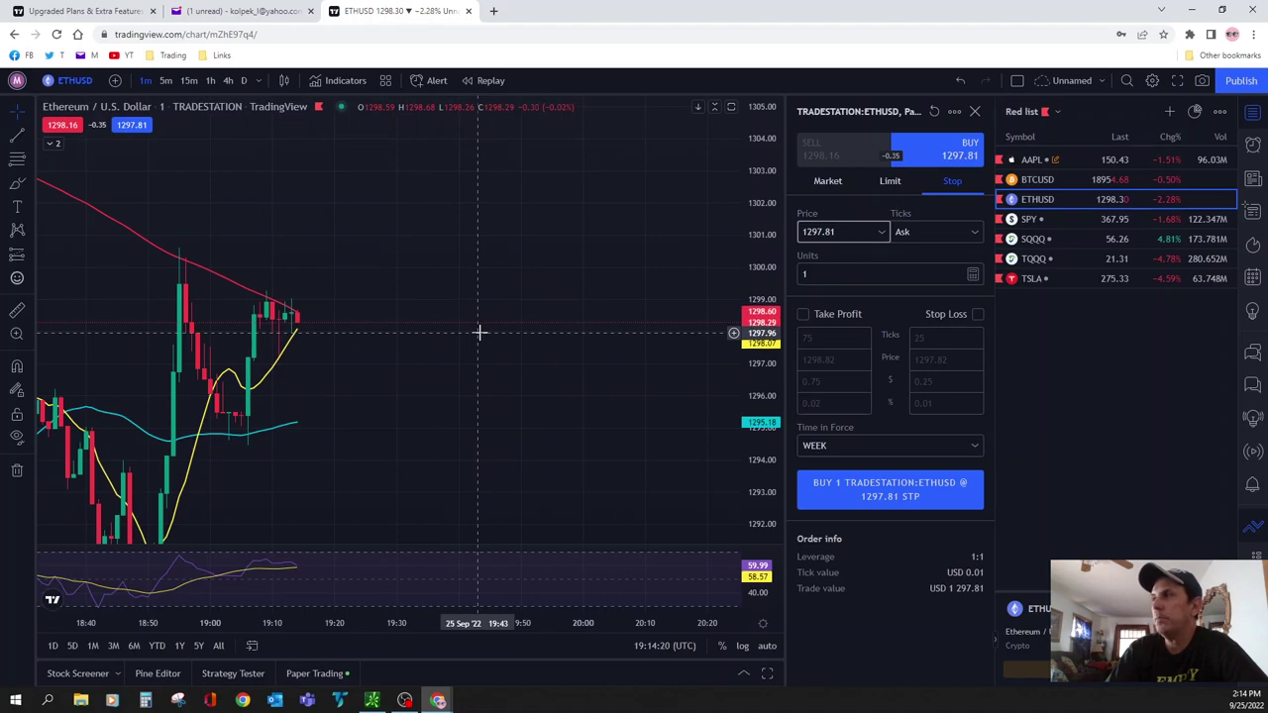
Step: Change the ETHUSD order from stop to a 1-unit market buy, briefly trying Limit
click(821, 182)
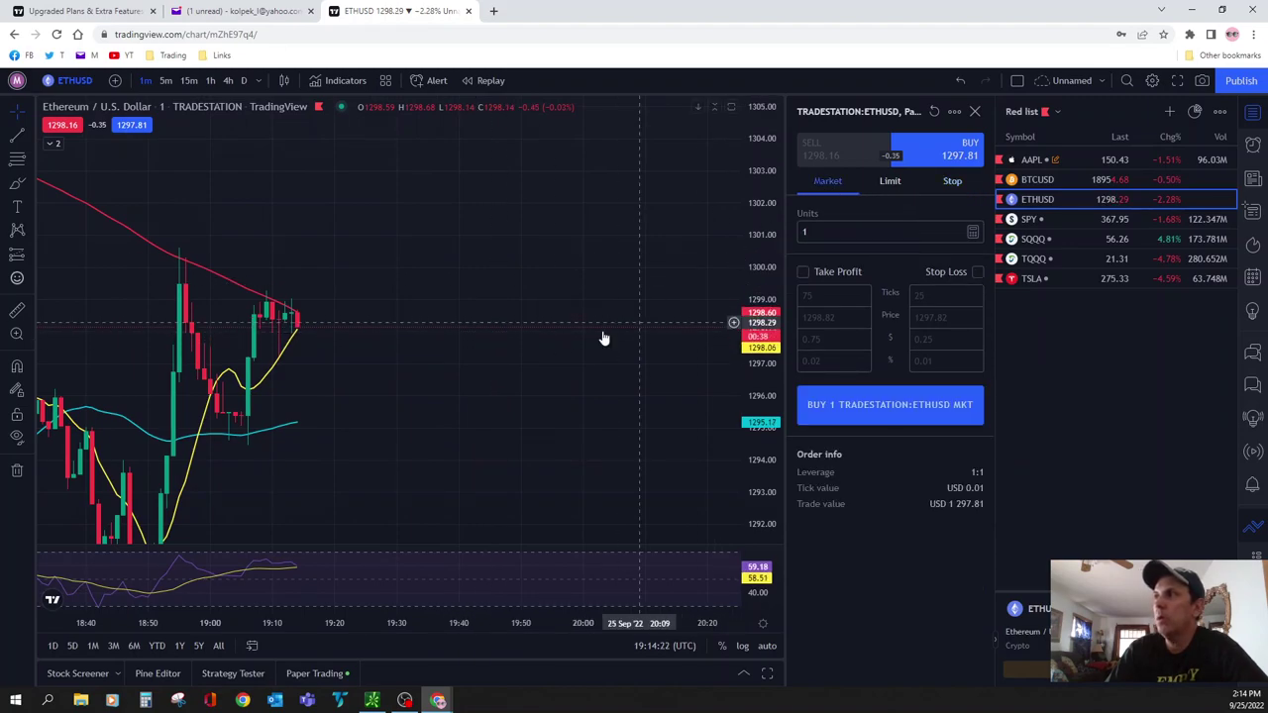
drag(515, 358, 569, 357)
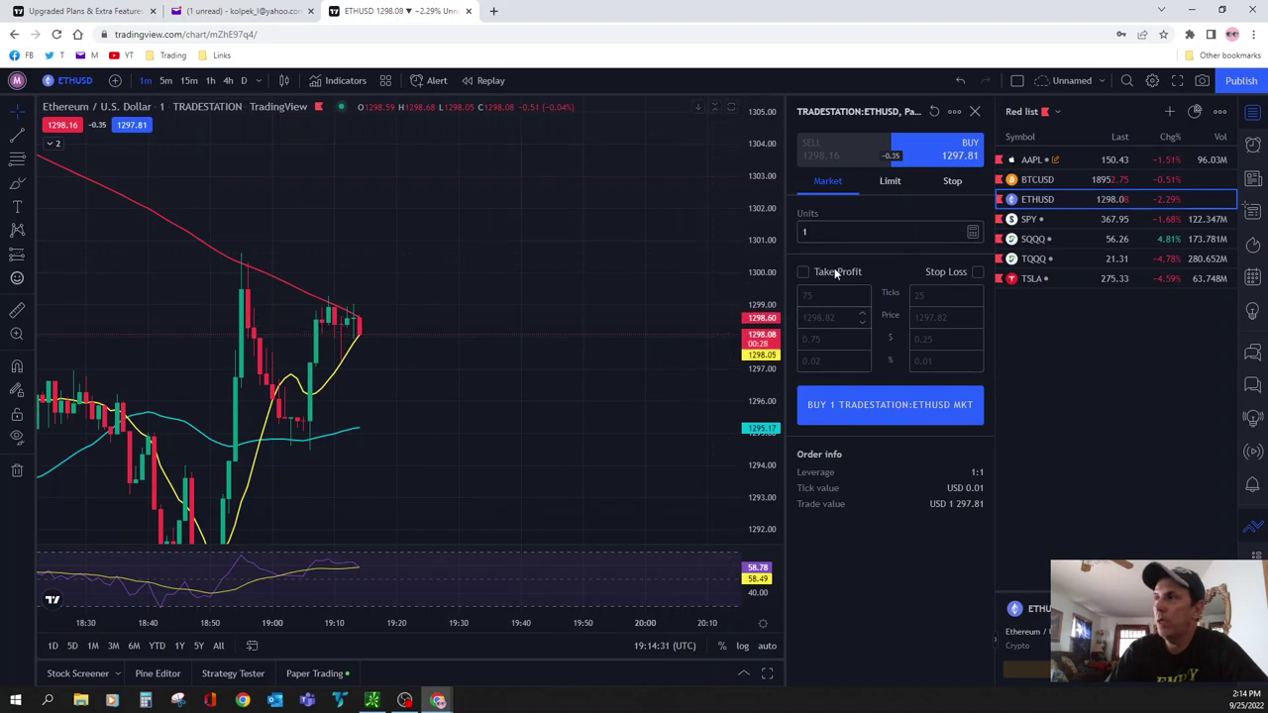
click(884, 184)
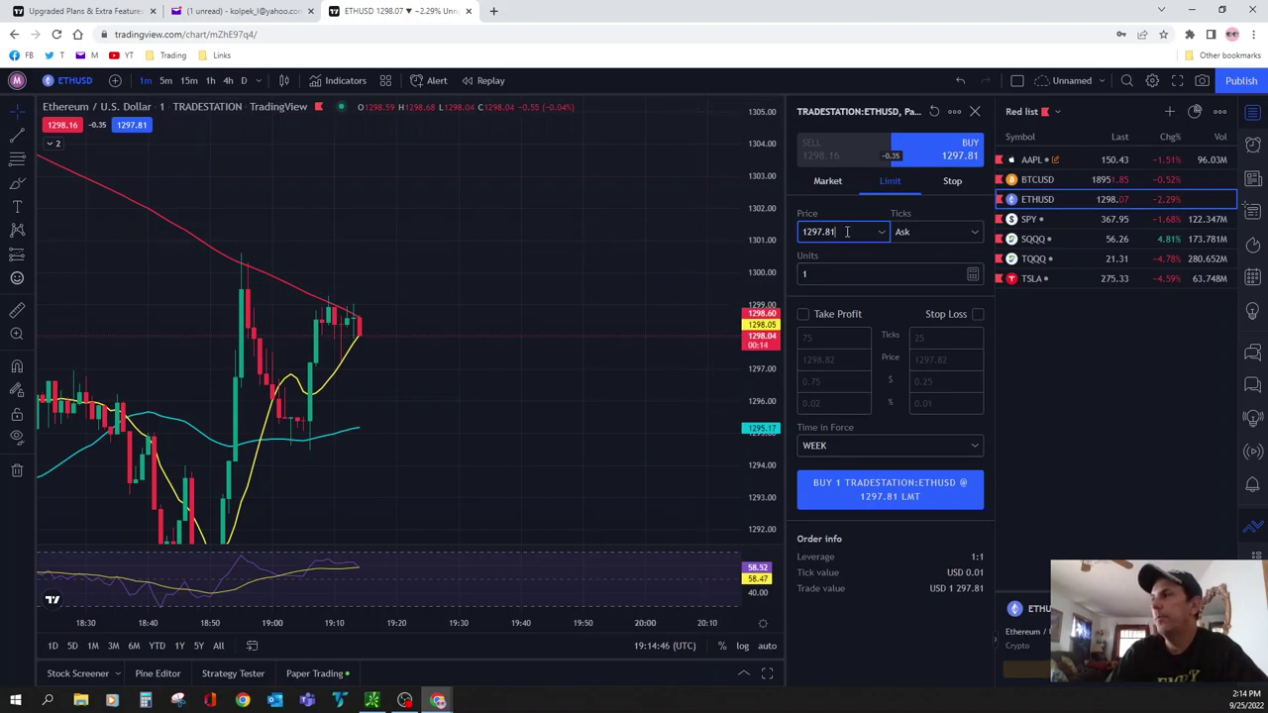
click(814, 181)
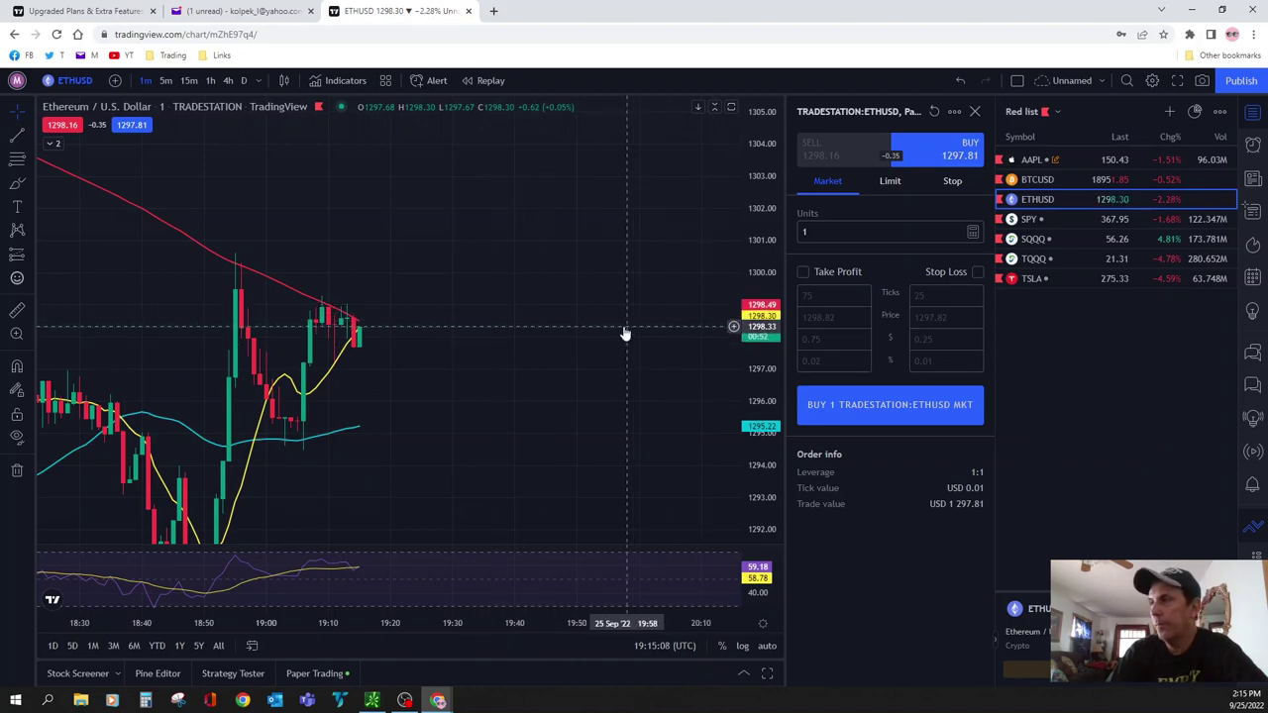
Step: Enable Stop Loss at price 1296 (2.50 USD risk) and Take Profit at price 1301
click(976, 272)
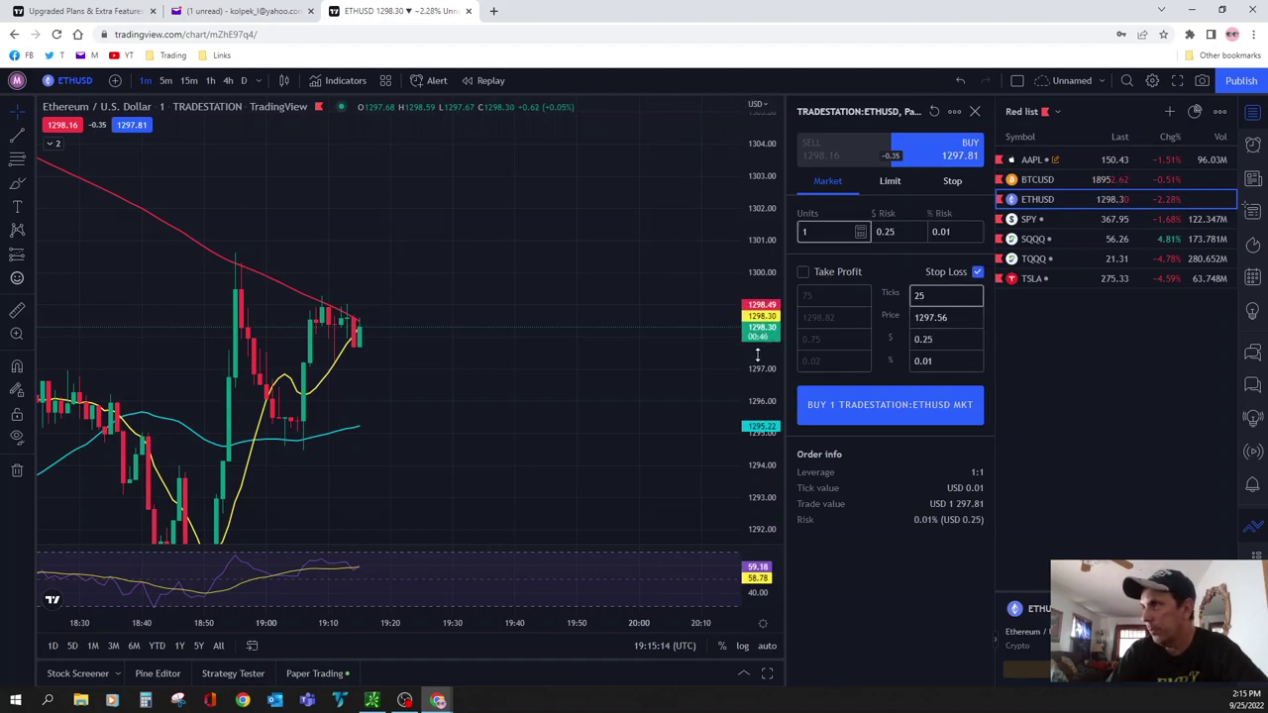
click(945, 320)
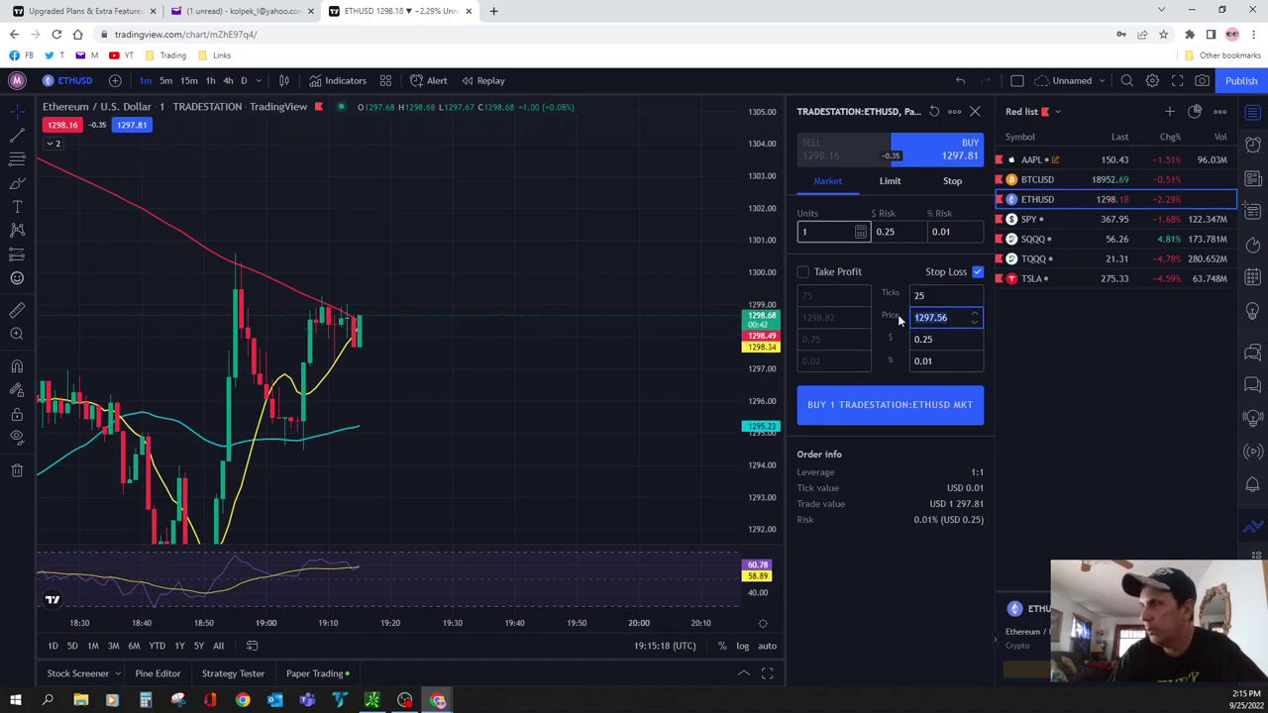
text(1296)
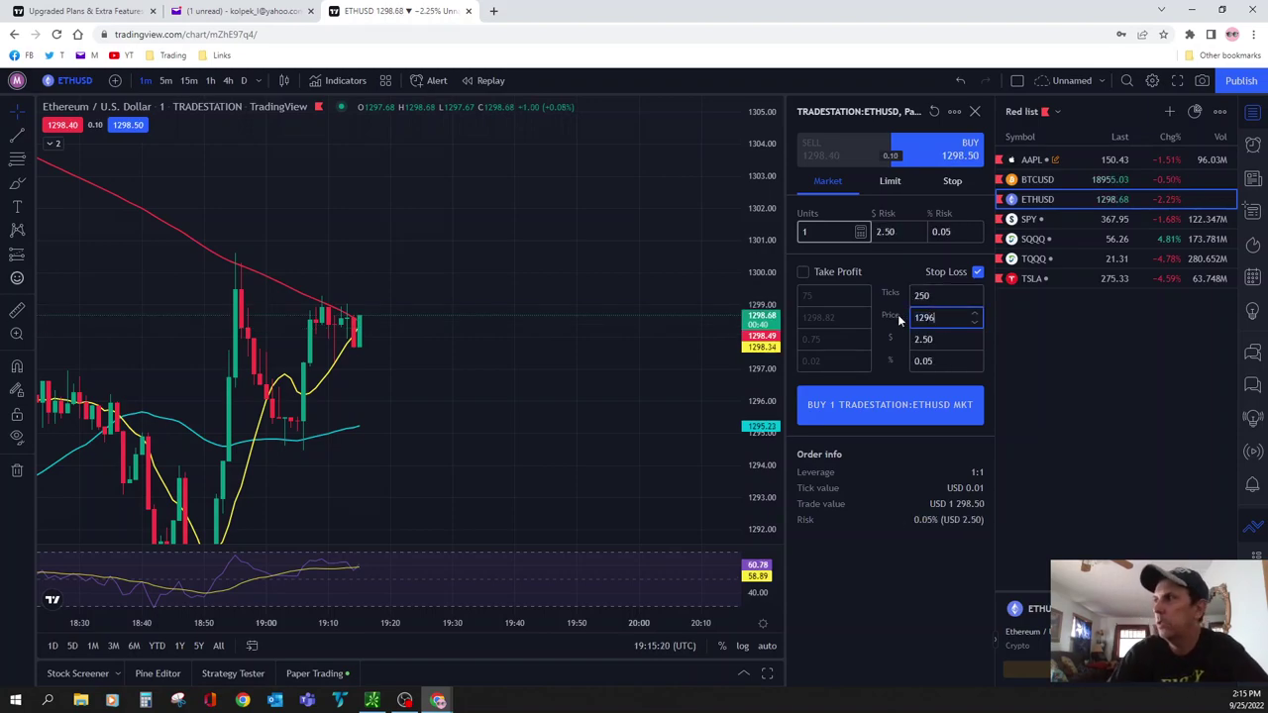
click(819, 317)
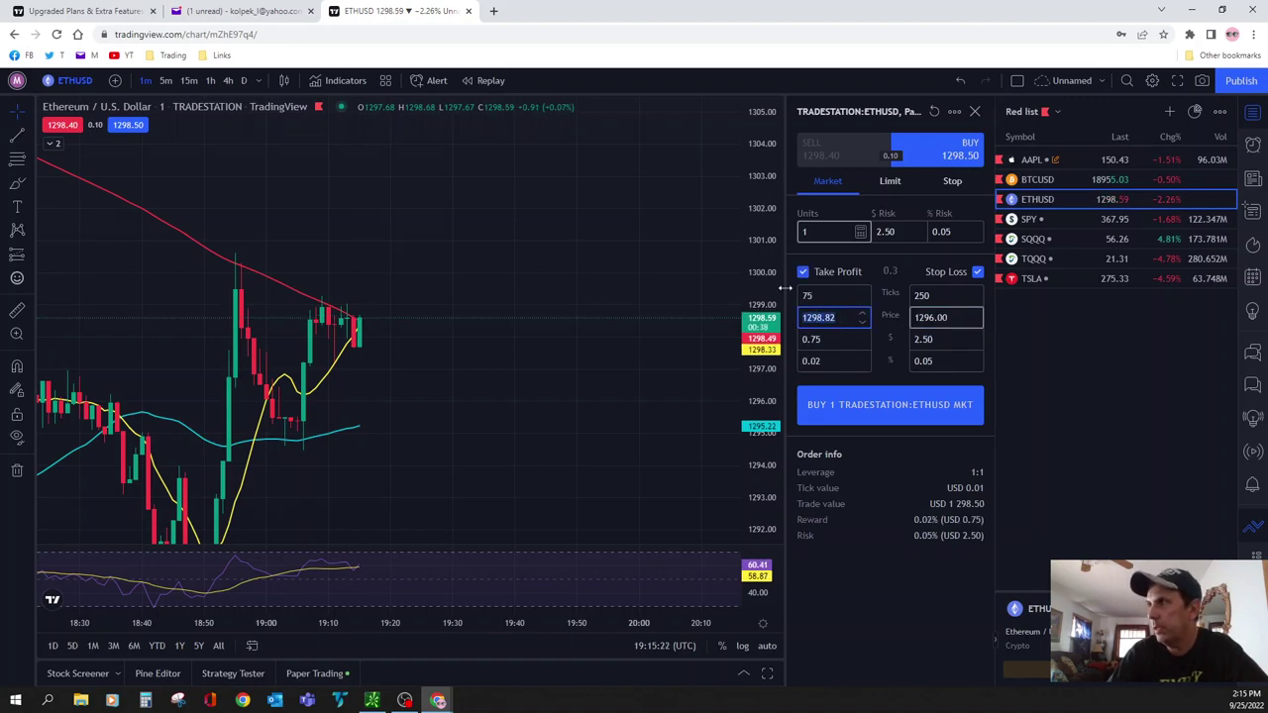
text(1301)
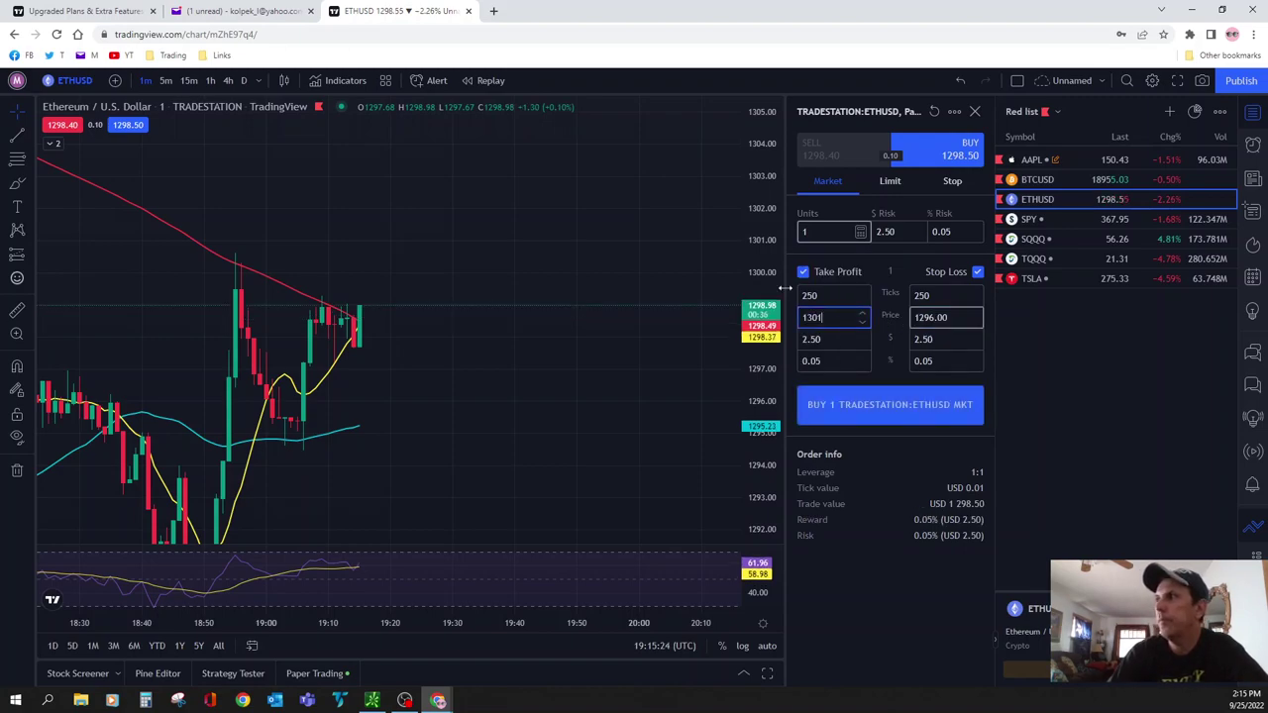
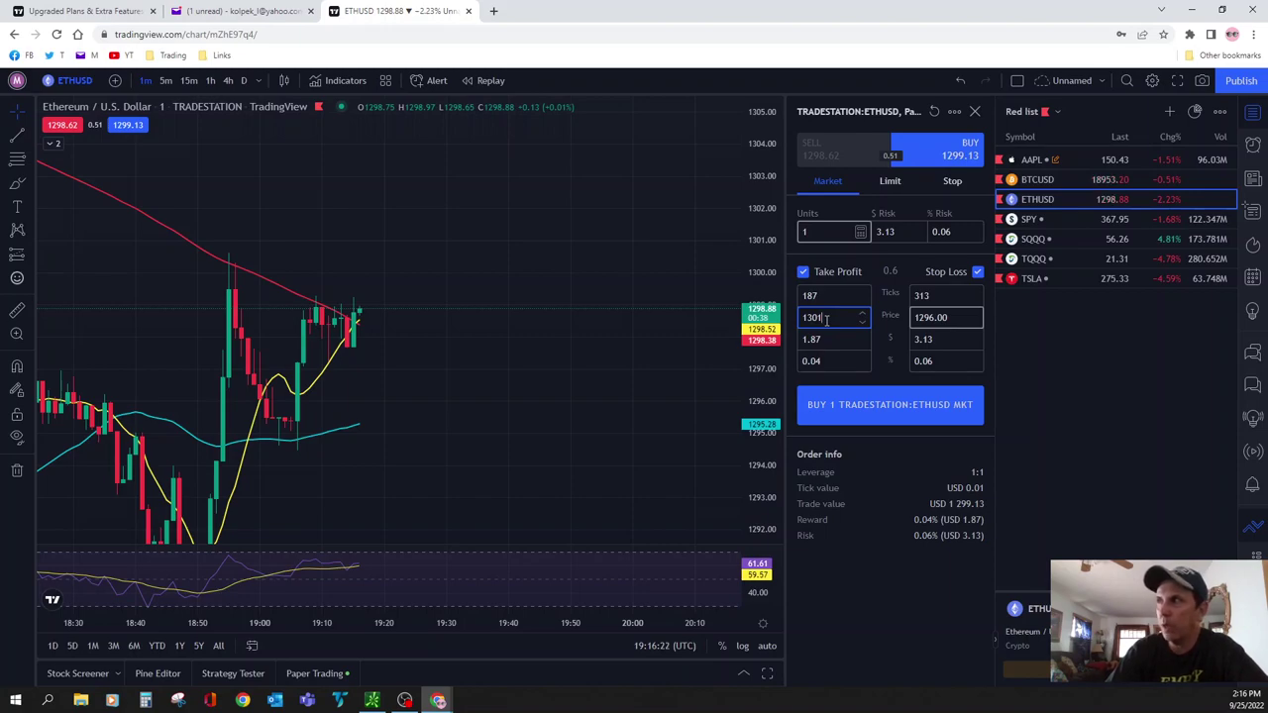
Step: Submit the 1-unit ETHUSD market buy with a 1301 take-profit and 1296 stop-loss
click(848, 405)
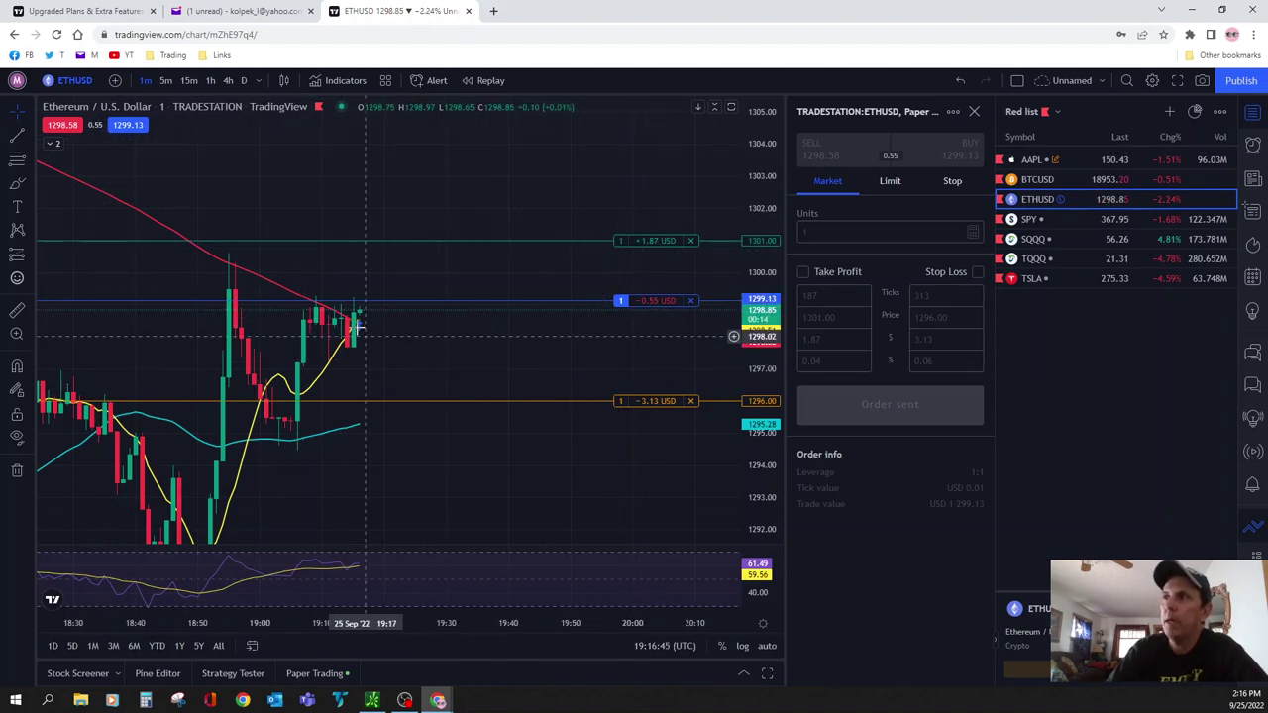
Step: Bring recent 1-minute candles into view and show the Paper Trading account panel
scroll(378, 343, up, 2)
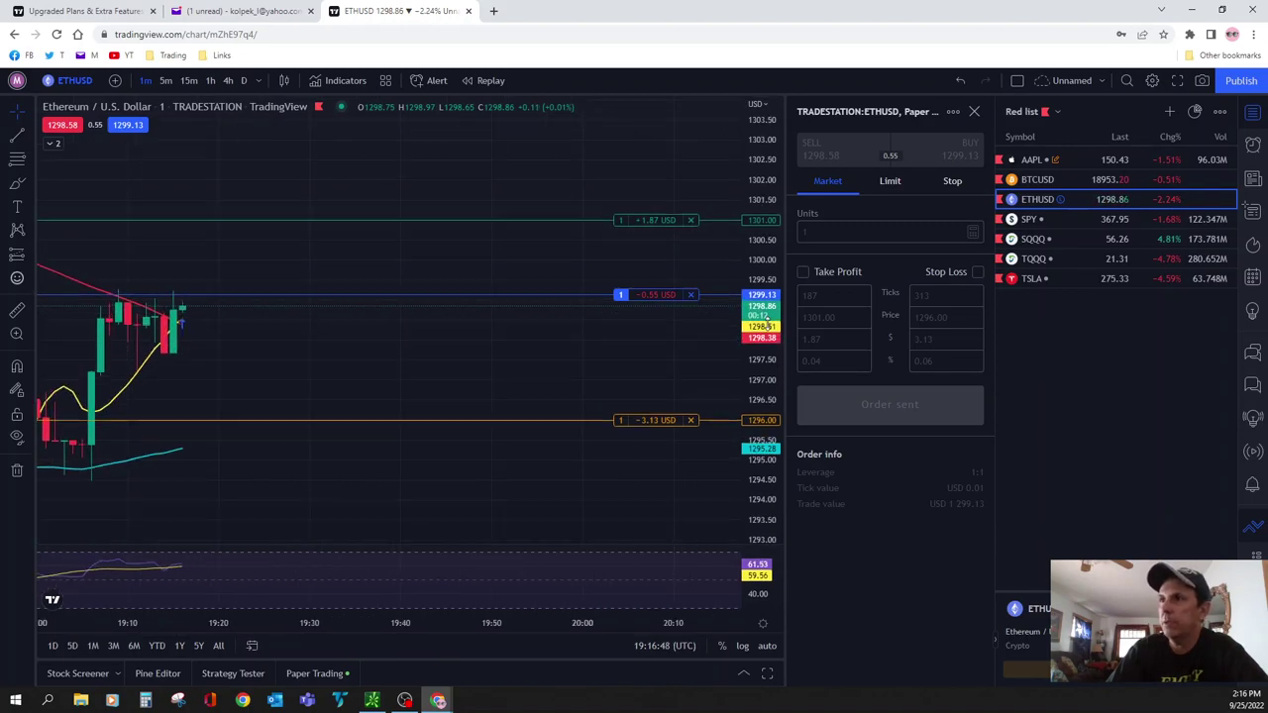
drag(226, 420, 447, 416)
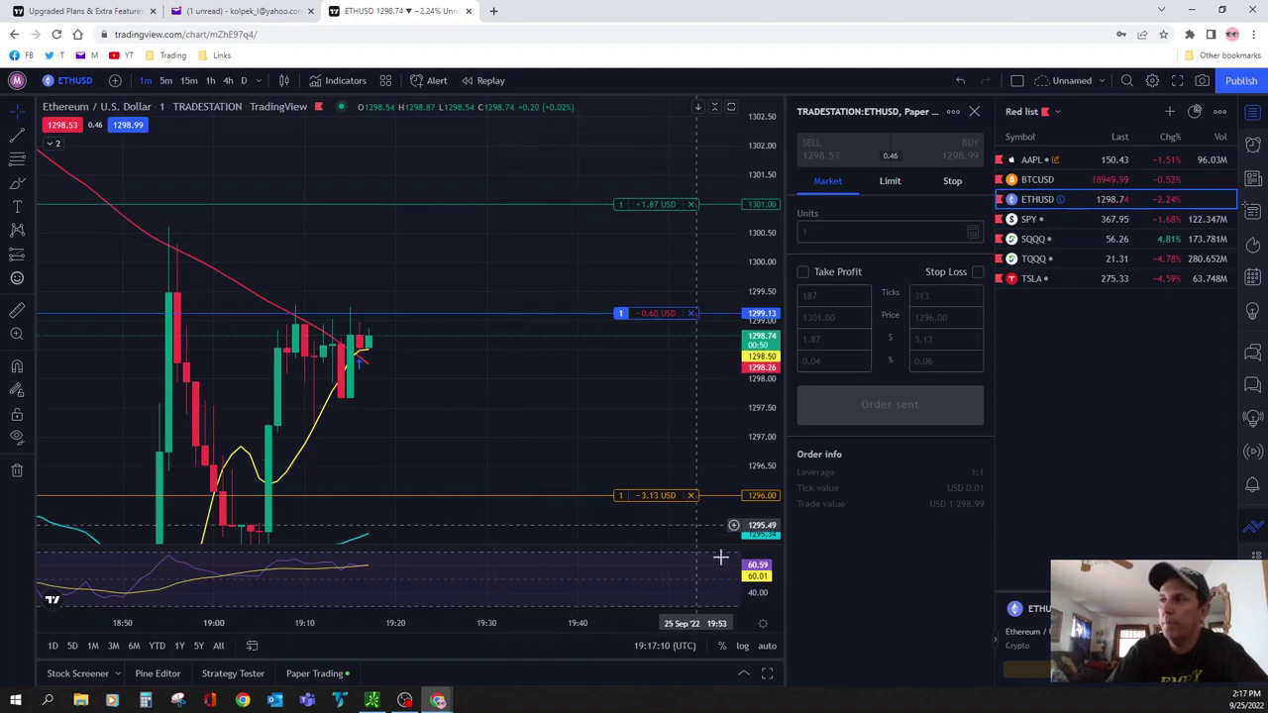
click(530, 662)
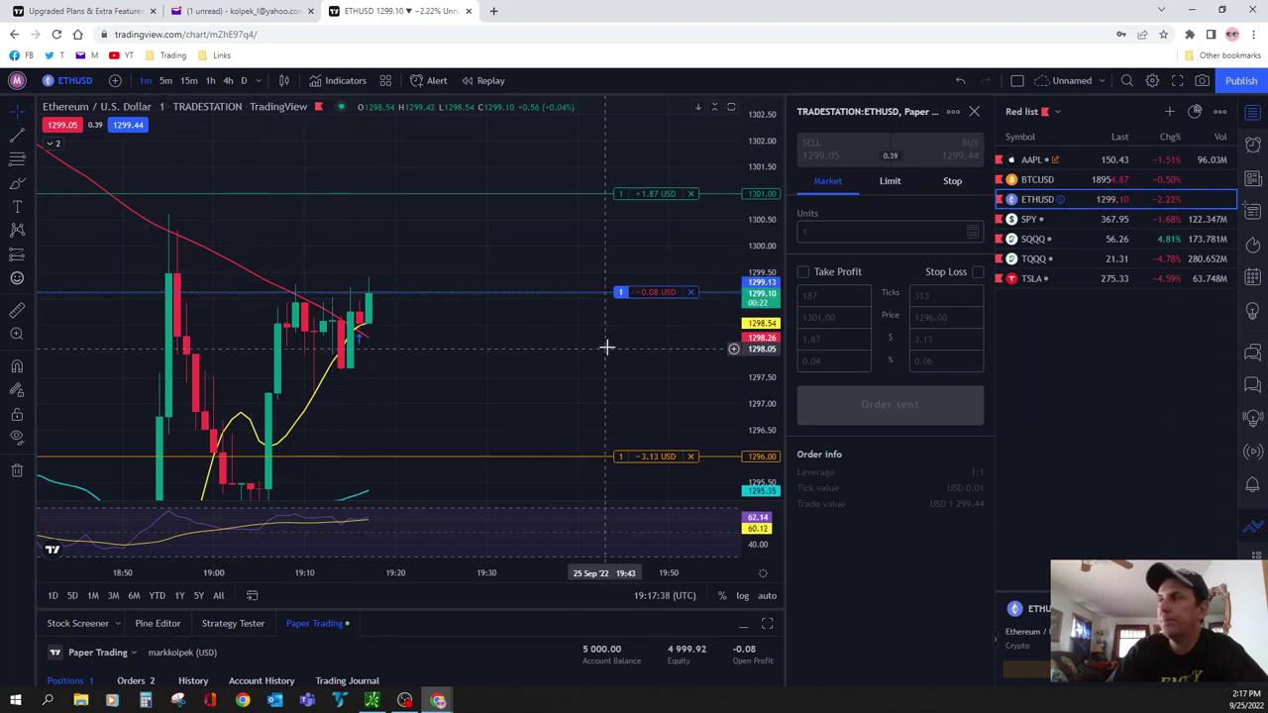
Step: Close the order entry and watchlist panels and collapse the Paper Trading panel
click(975, 112)
click(1252, 112)
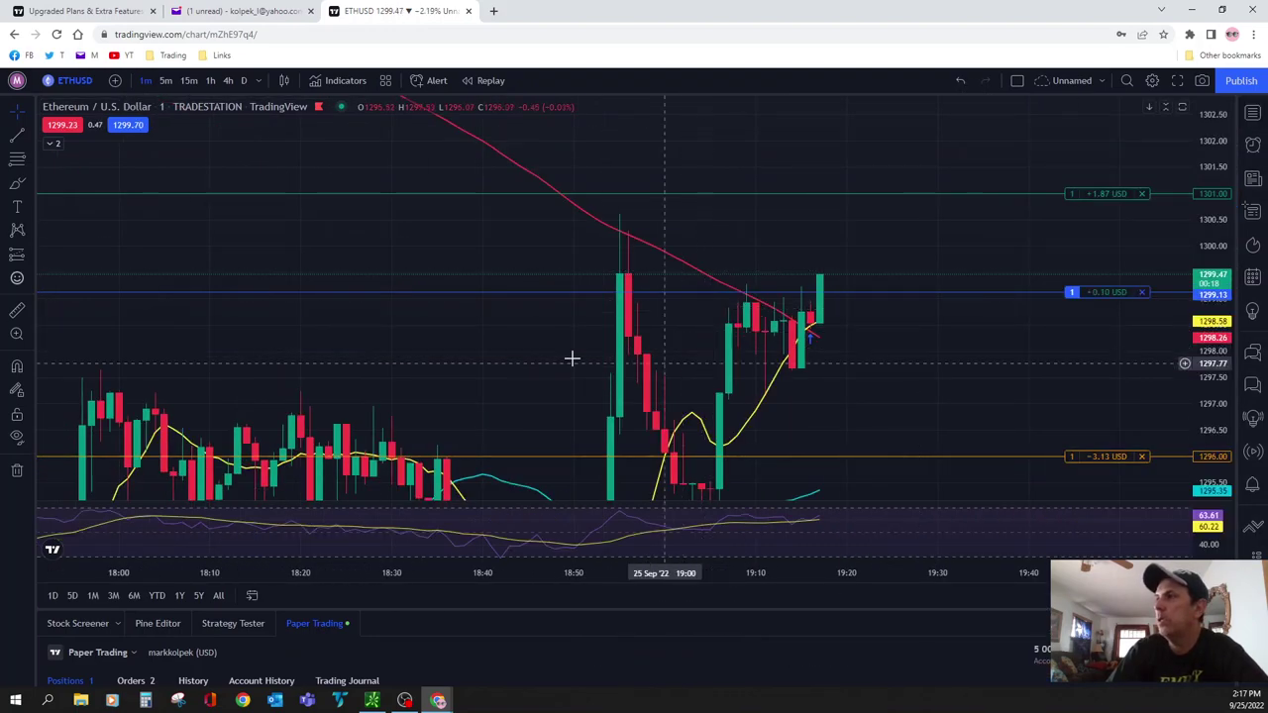
click(317, 623)
Step: Reposition the candles, compress the price scale, and switch the chart to the daily timeframe
drag(398, 286, 264, 365)
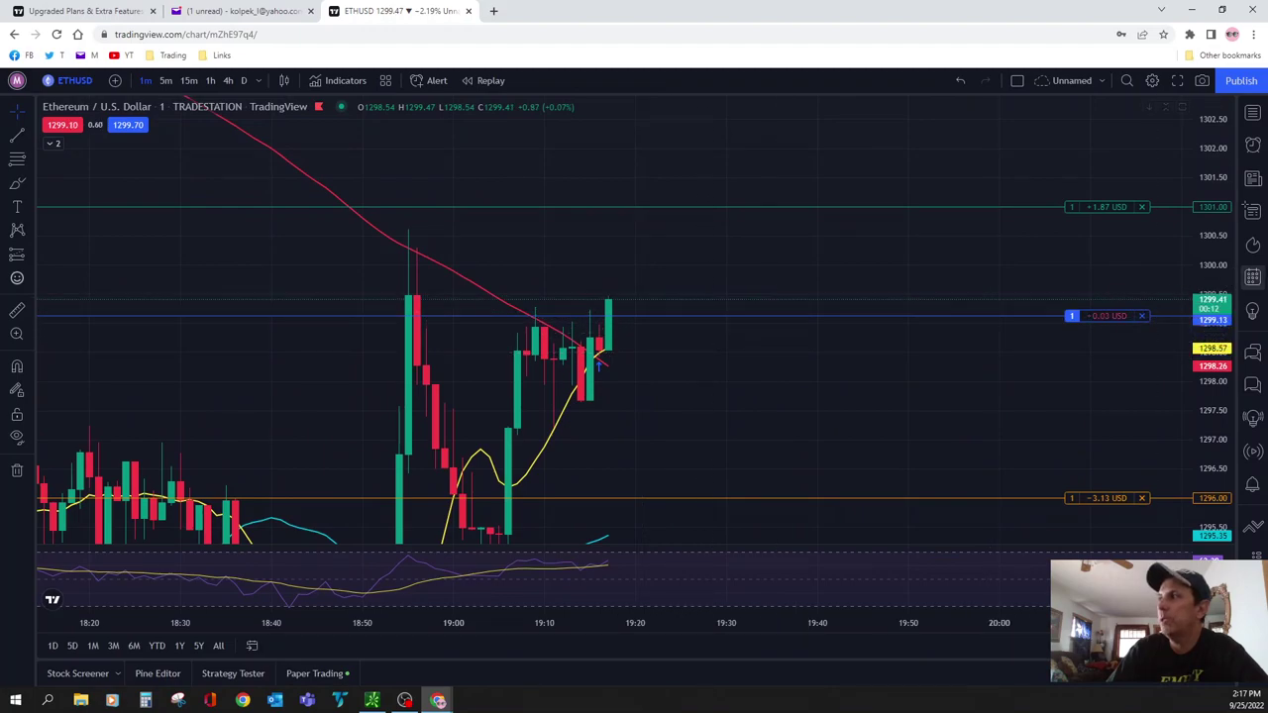
drag(1200, 248, 1203, 260)
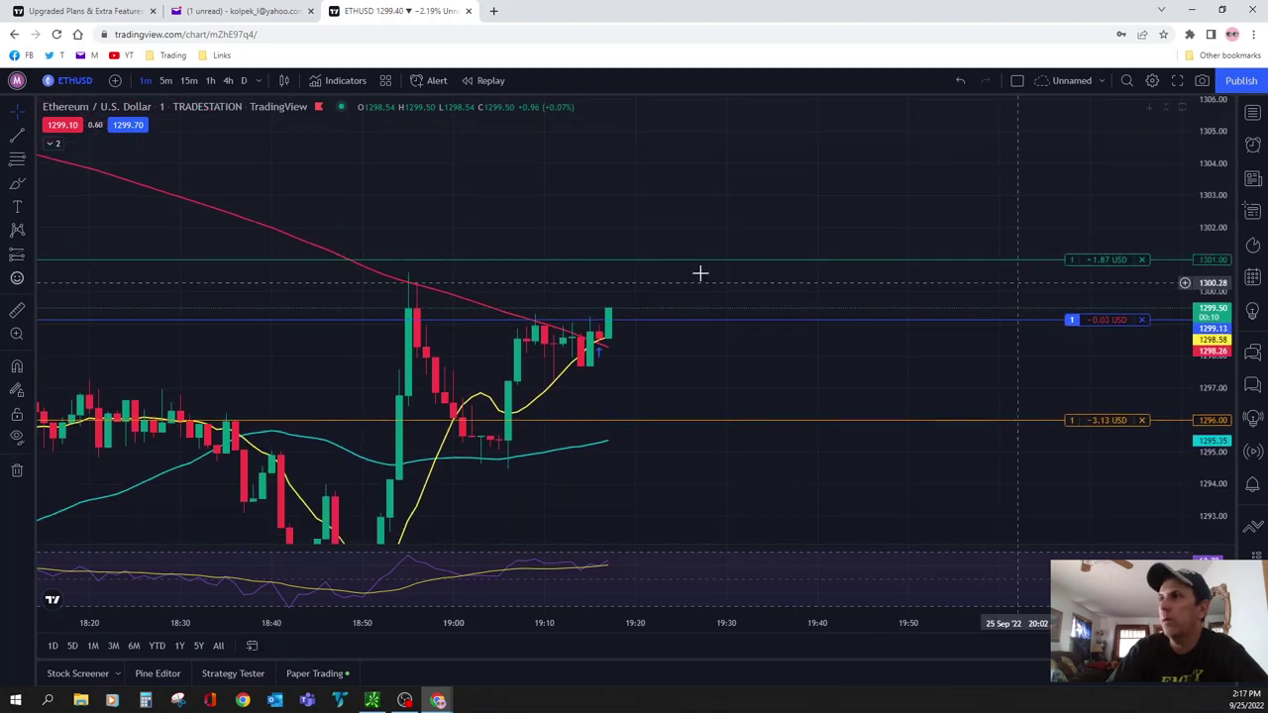
click(243, 82)
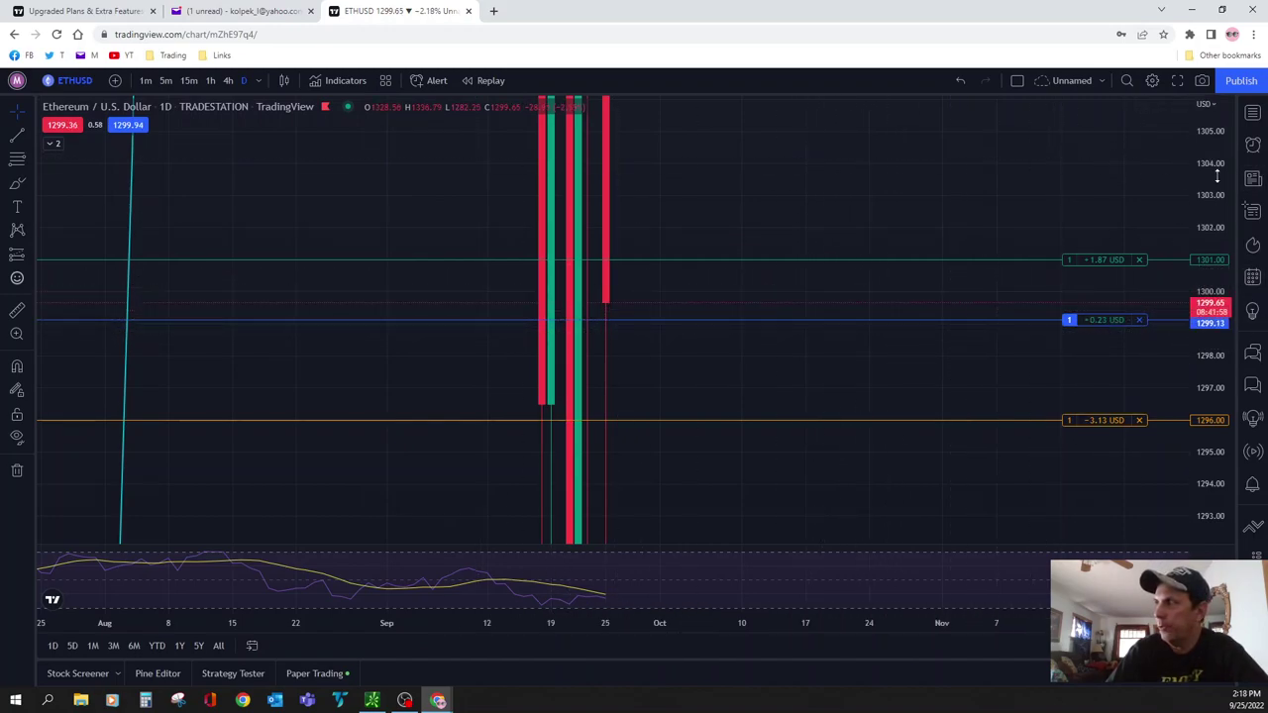
Step: Zoom out and rescale the daily chart to show late July through September
scroll(1218, 176, down, 5)
scroll(1218, 176, down, 8)
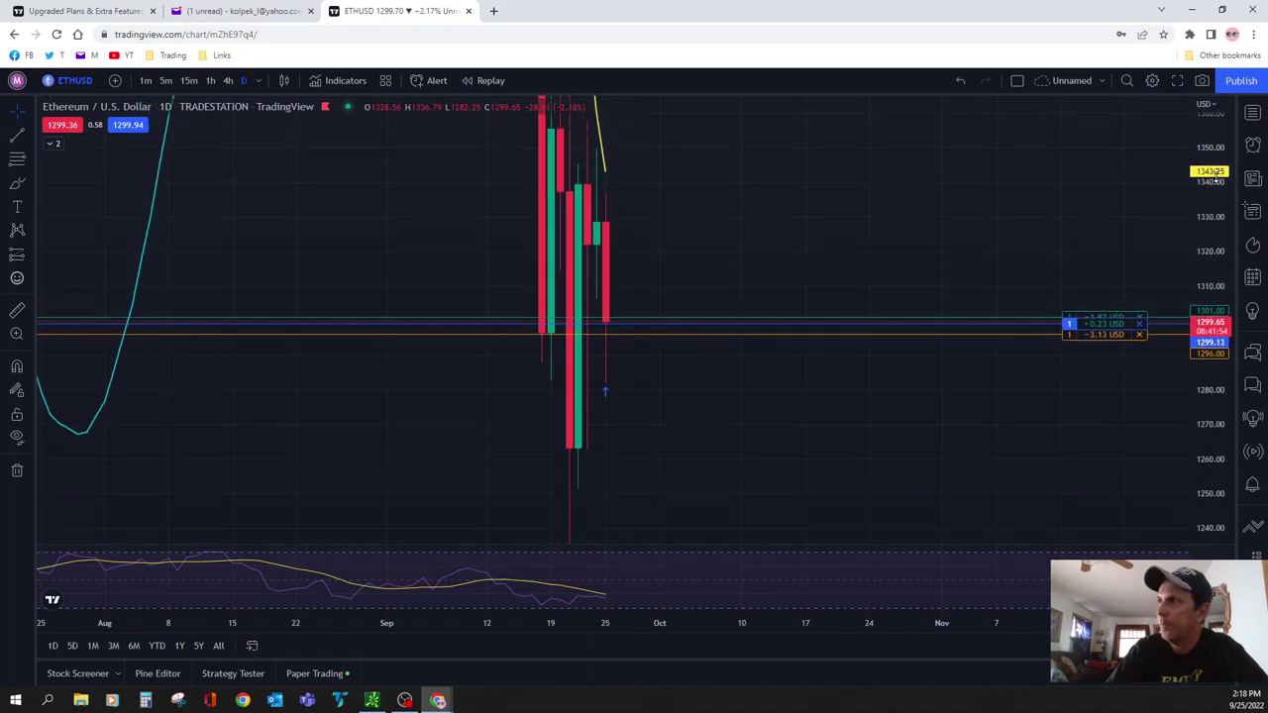
scroll(1218, 176, down, 8)
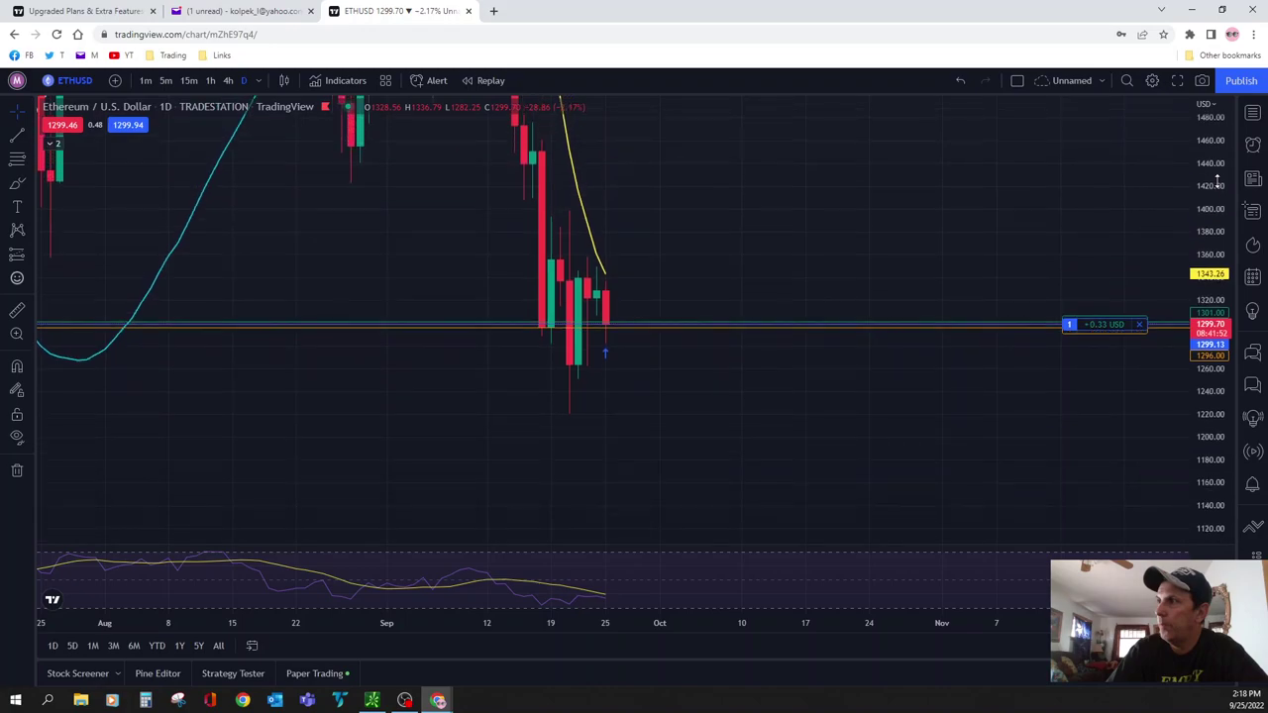
scroll(1218, 175, down, 8)
scroll(1216, 181, down, 5)
drag(605, 419, 658, 468)
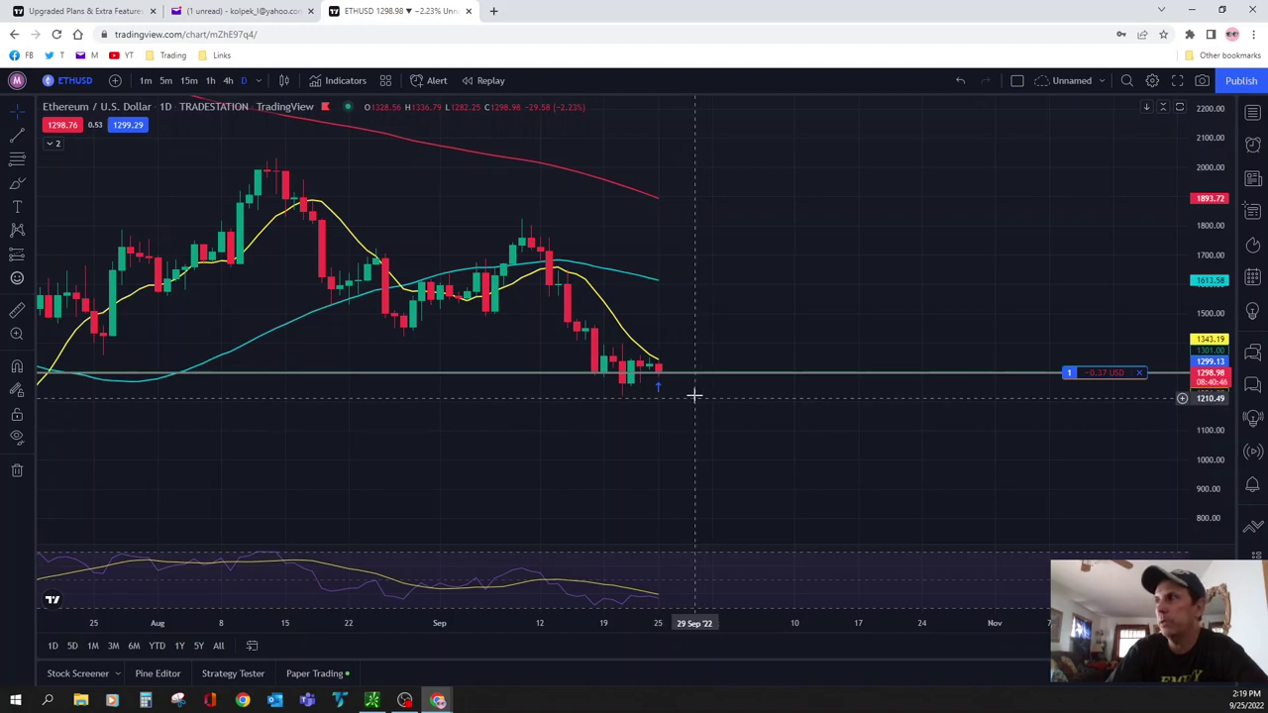
drag(1224, 295, 1210, 286)
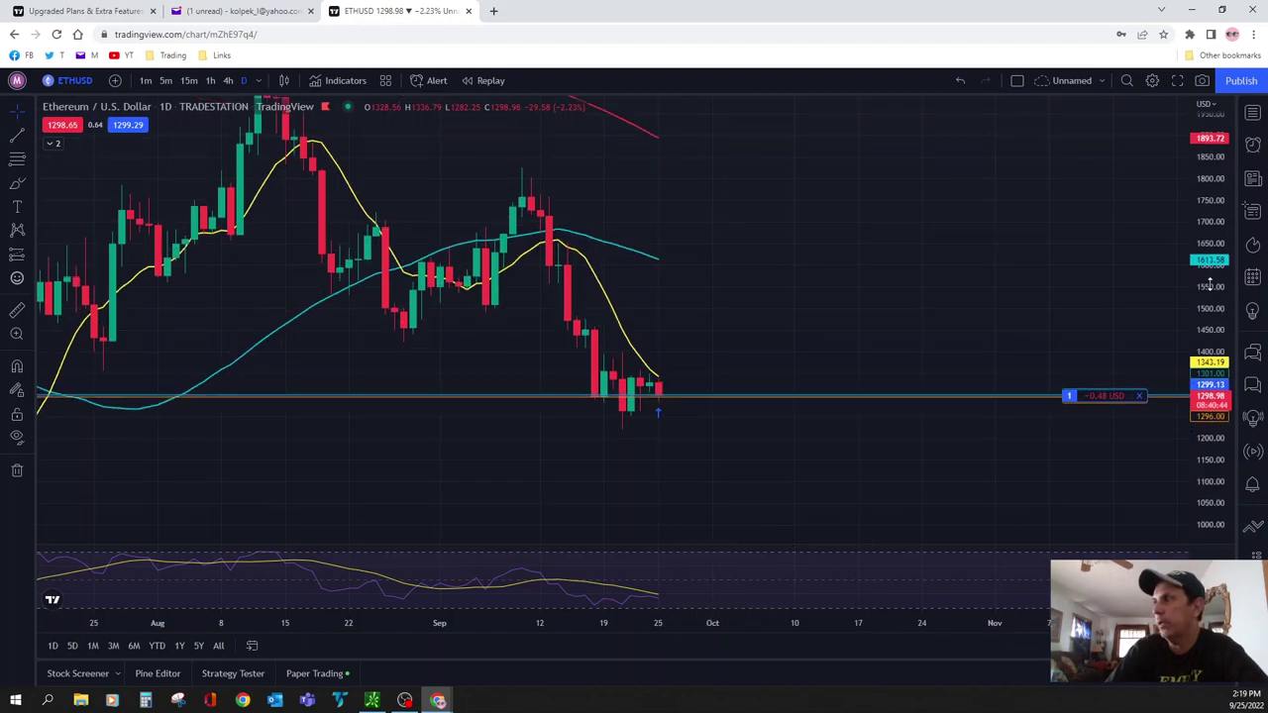
Step: Switch to the 1-hour timeframe and enlarge the candles around the order lines
click(211, 82)
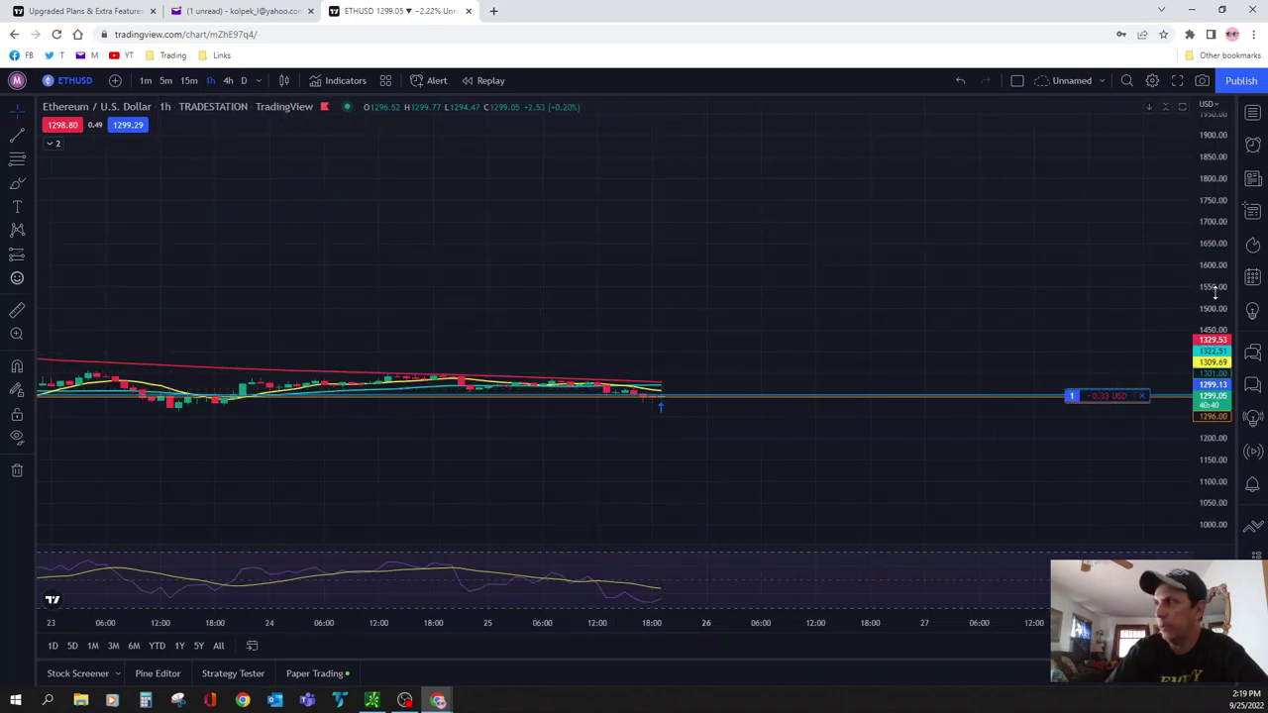
drag(1212, 294, 1212, 270)
drag(1018, 313, 746, 272)
drag(1206, 279, 1211, 259)
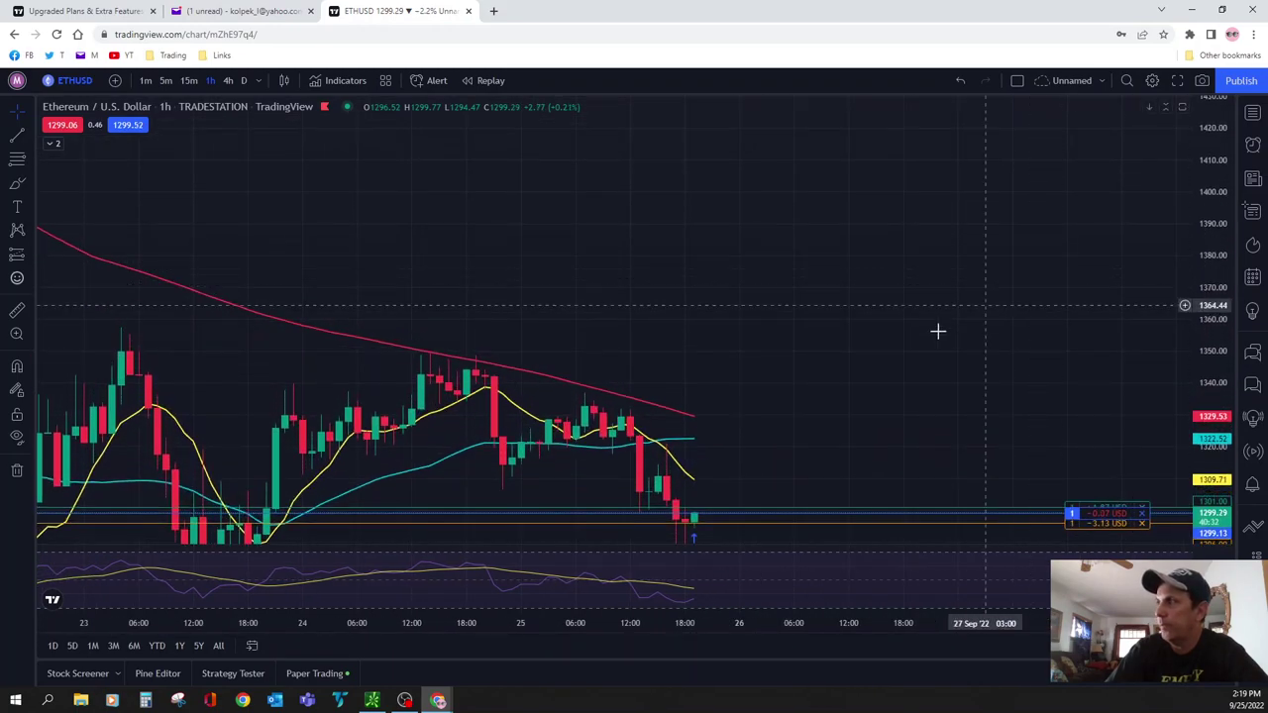
drag(878, 231, 892, 175)
drag(1233, 272, 1231, 259)
drag(945, 360, 909, 273)
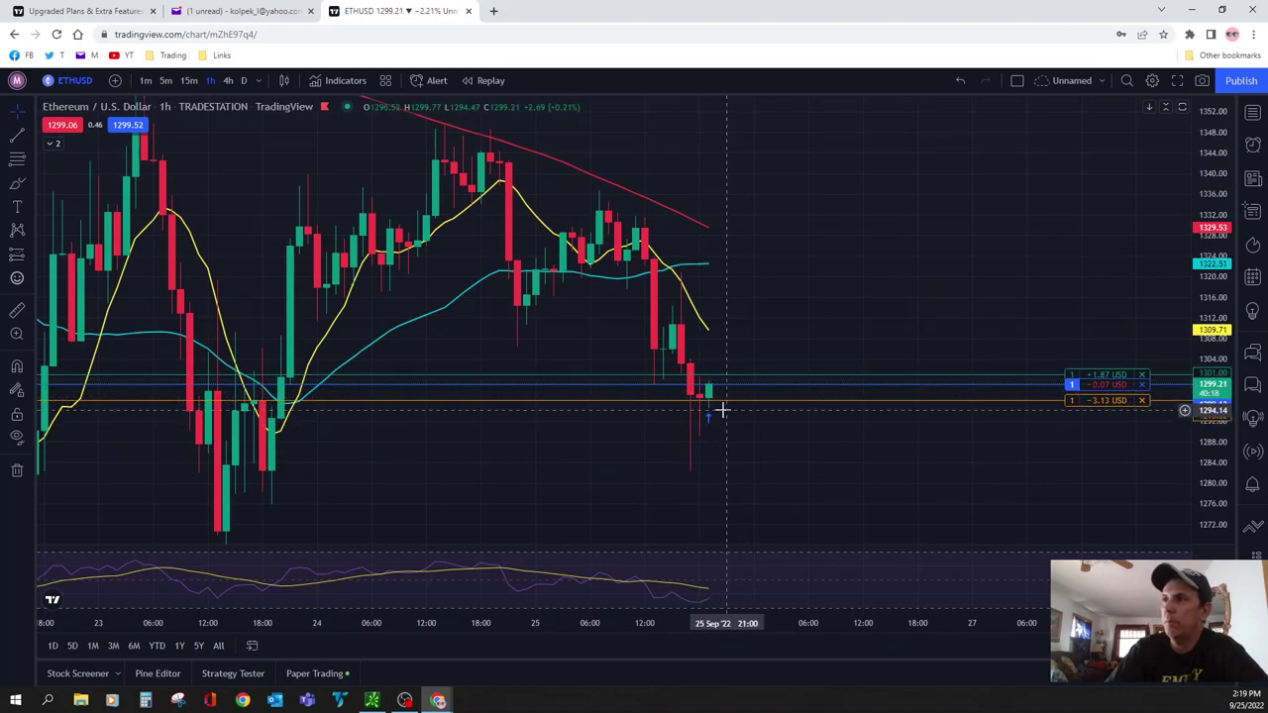
Step: Drag the take-profit line up to 1308.52 and confirm the modification
scroll(773, 445, up, 4)
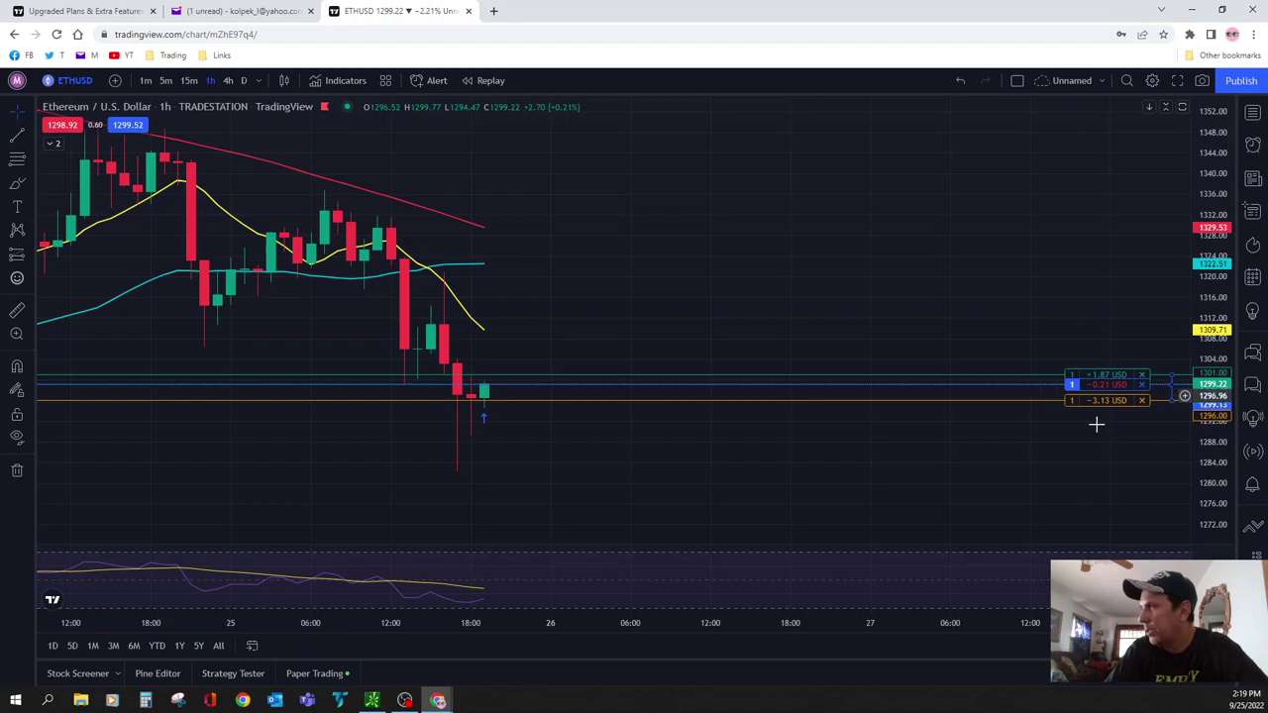
scroll(1189, 312, right, 5)
scroll(1175, 317, left, 6)
scroll(1225, 327, up, 4)
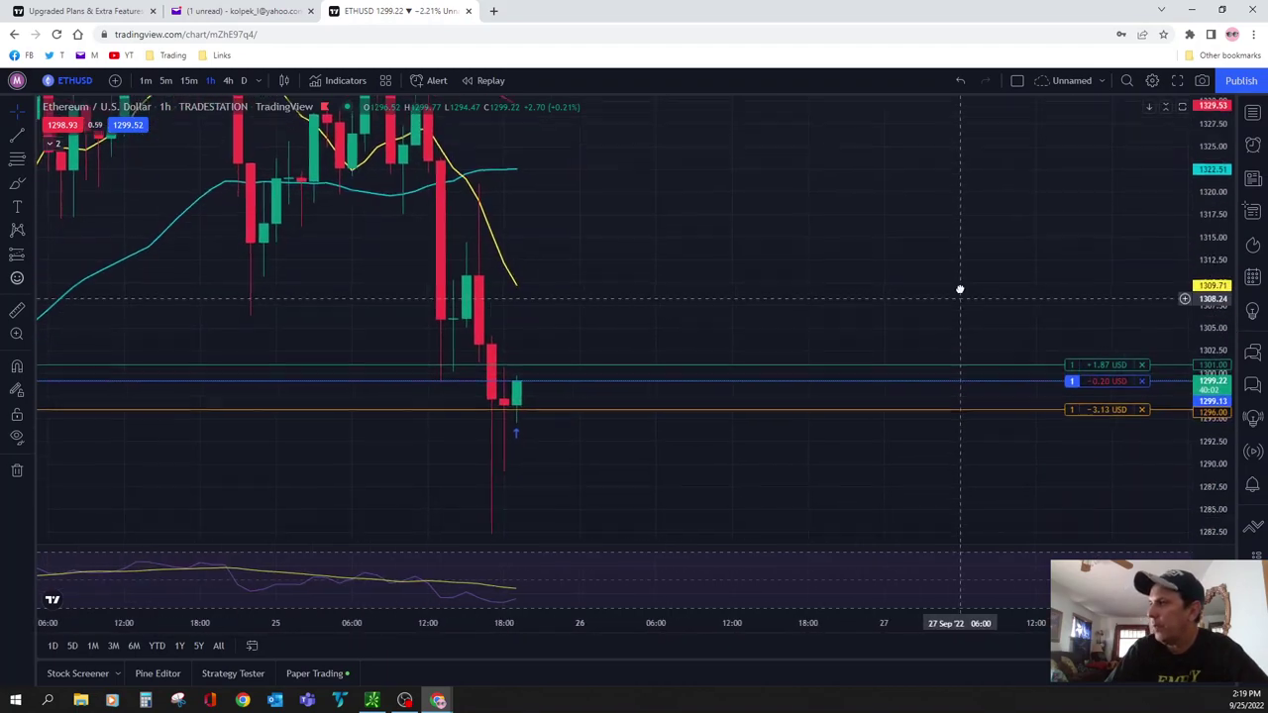
drag(960, 291, 959, 277)
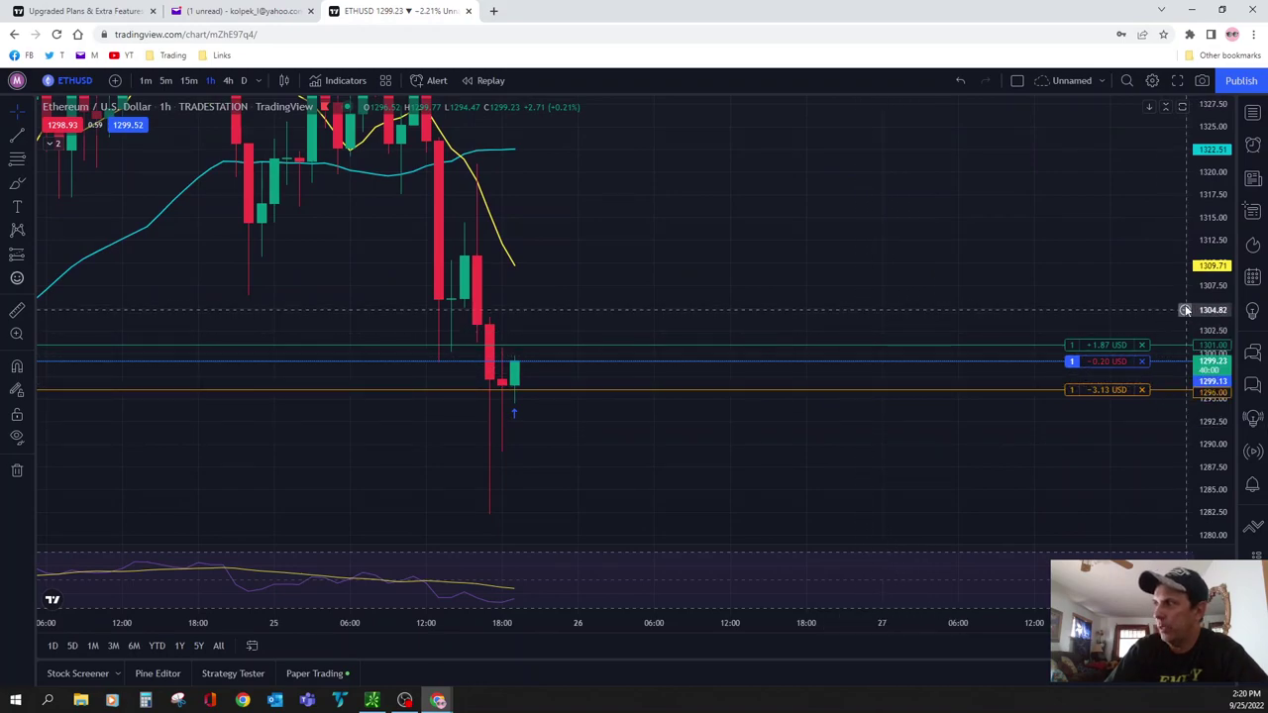
scroll(1219, 312, down, 3)
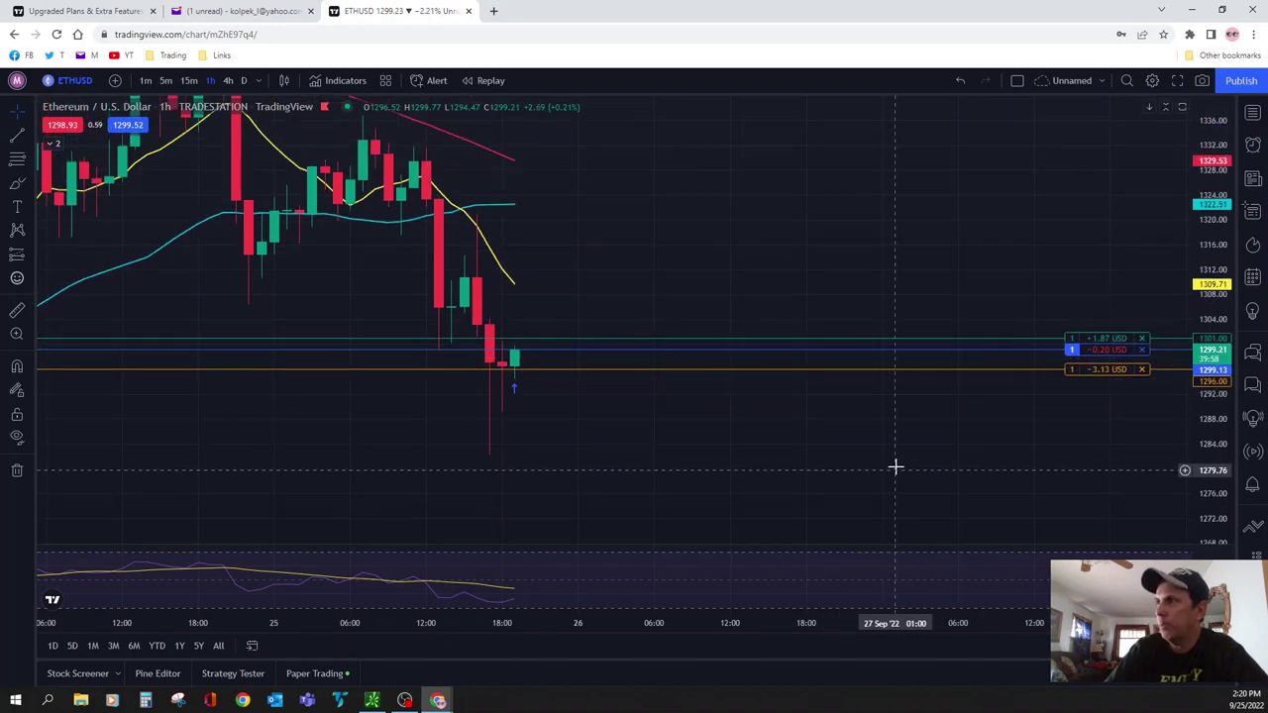
scroll(895, 461, down, 3)
scroll(815, 455, up, 3)
drag(818, 455, 552, 542)
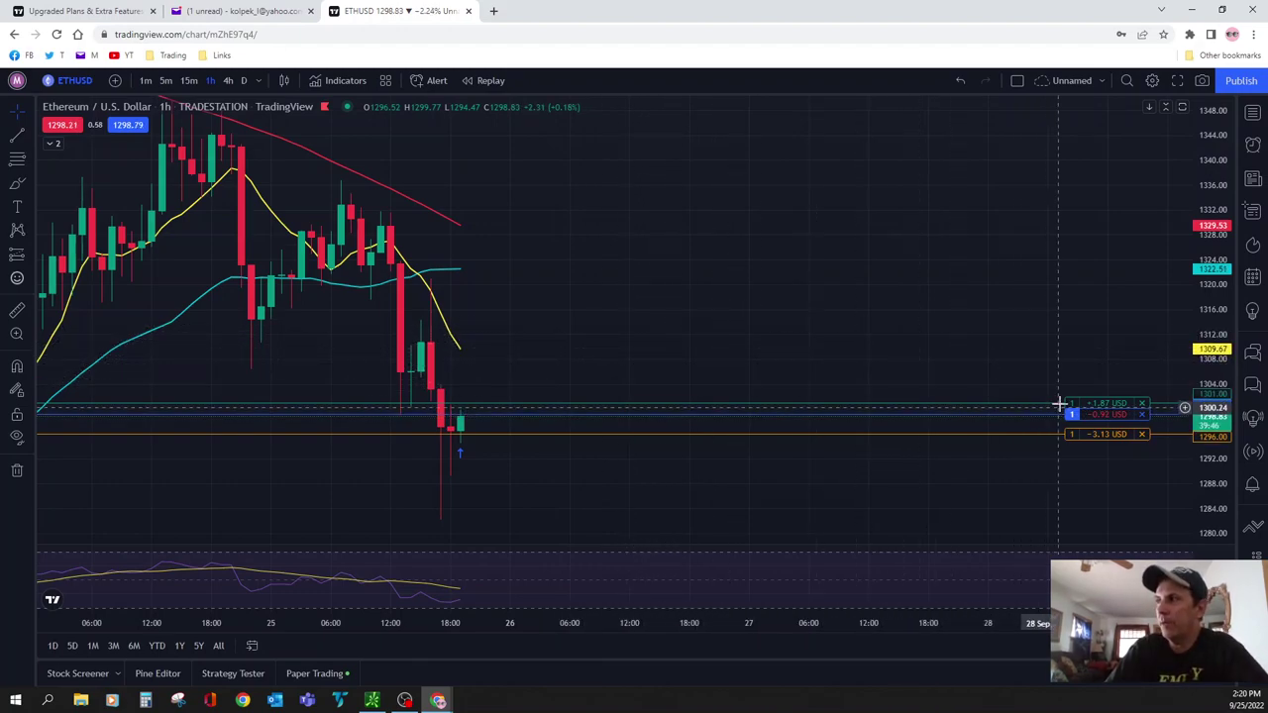
drag(1097, 410, 1084, 356)
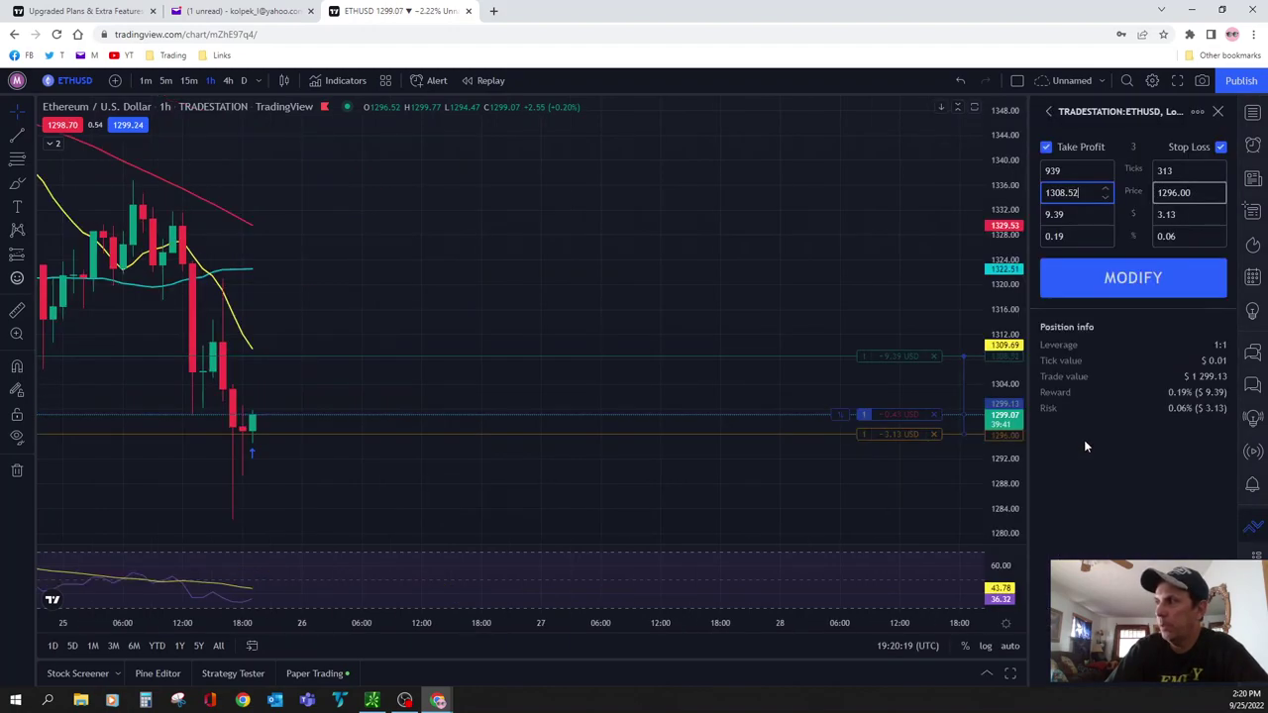
click(1114, 281)
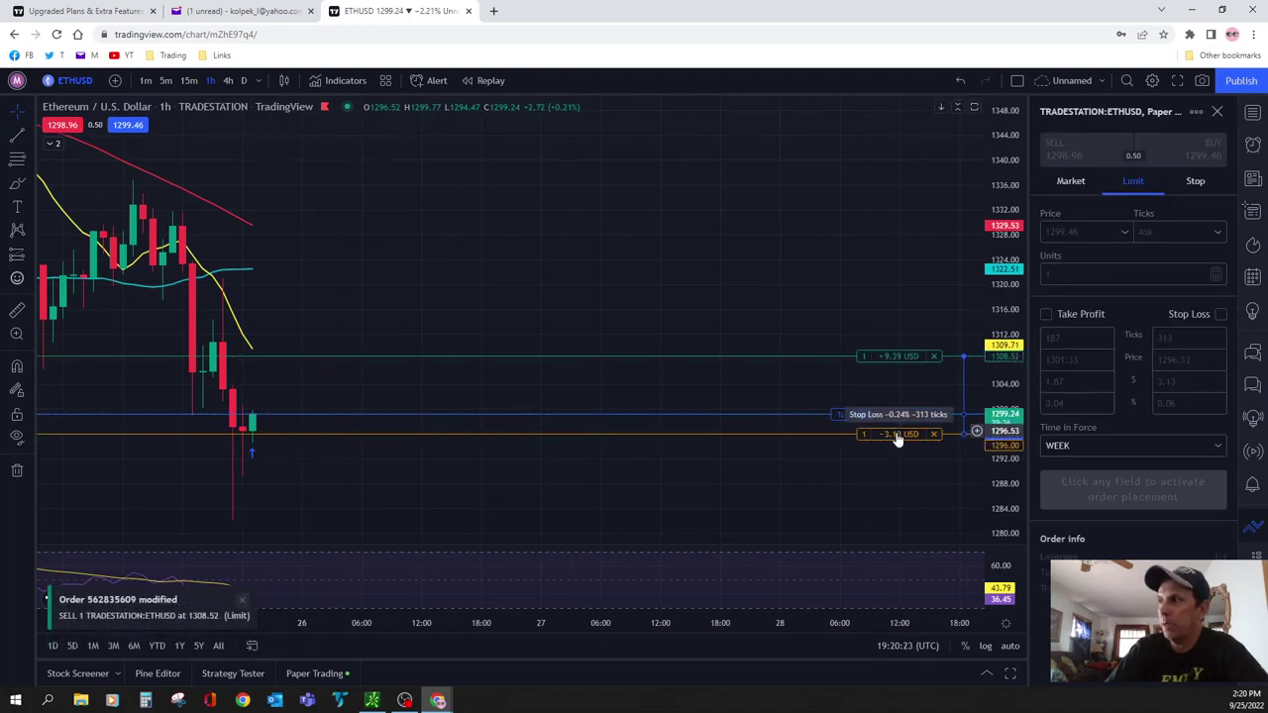
Step: Drag the stop-loss line down to 1287.40 and confirm with MODIFY
drag(897, 439, 906, 487)
click(1125, 279)
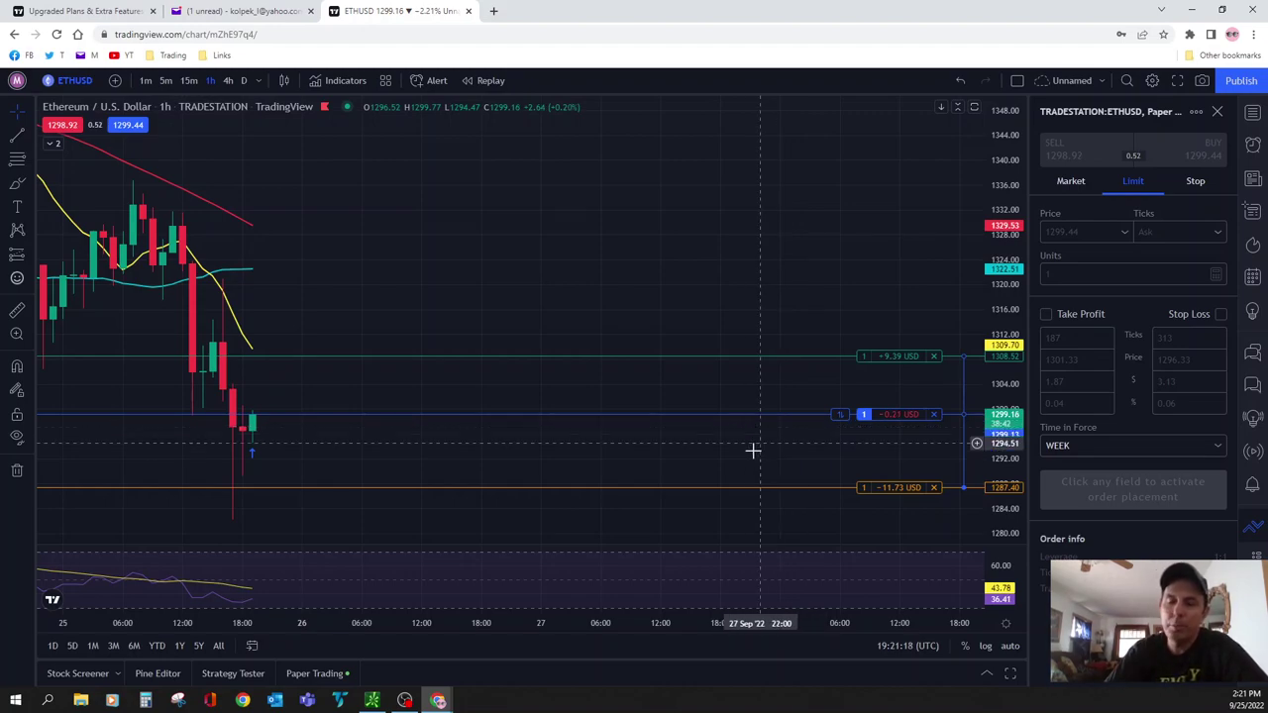
Step: Raise the take-profit to 1315.85, then drag the stop-loss up to 1304.49 pending confirmation
drag(901, 360, 895, 315)
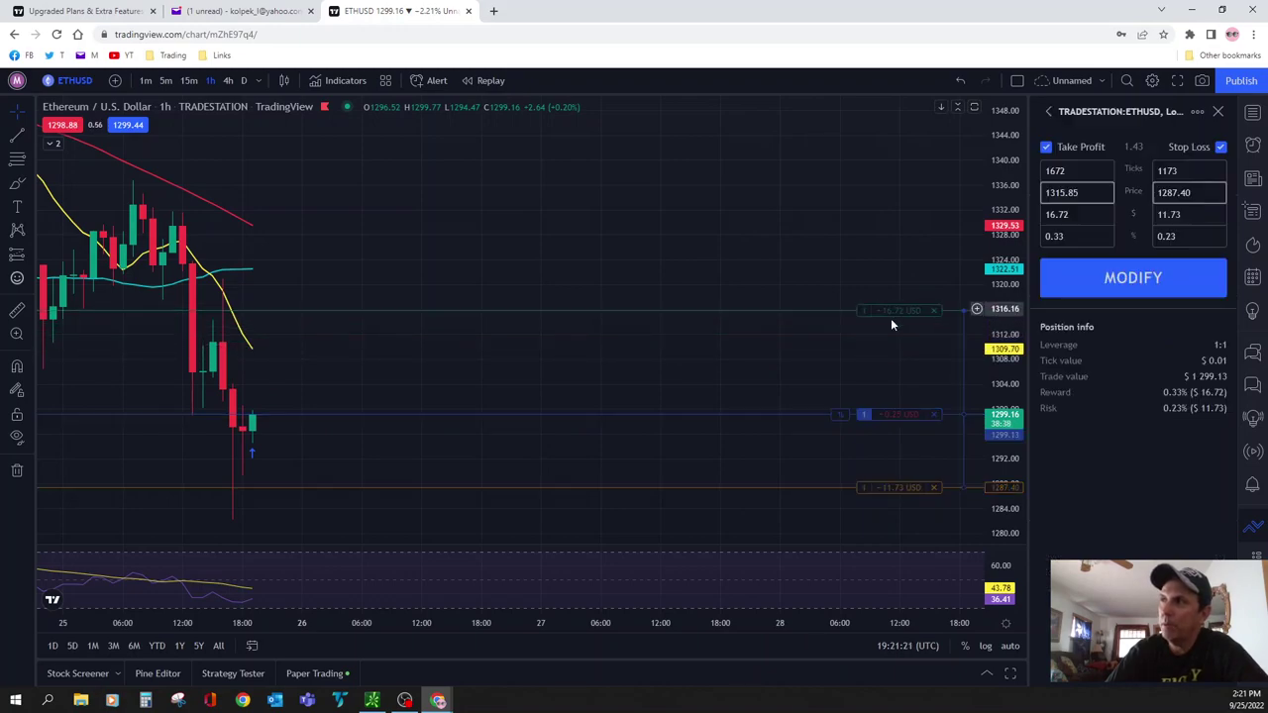
click(923, 337)
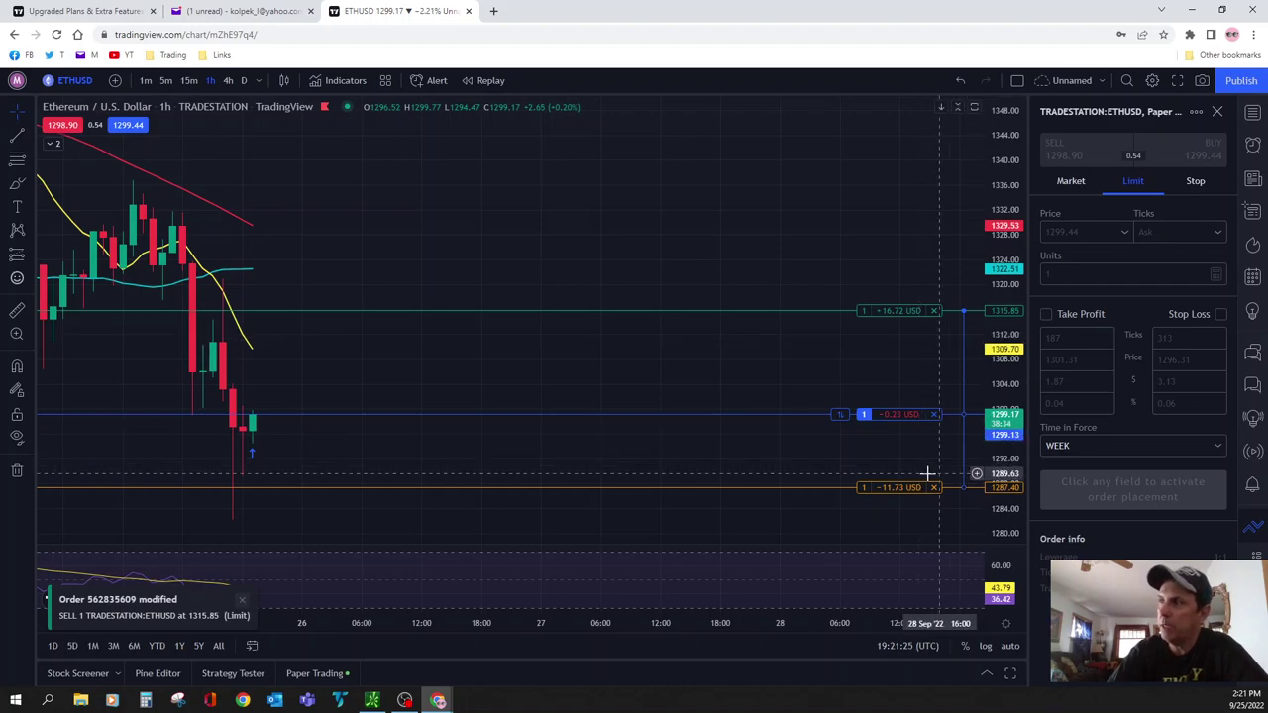
drag(883, 486, 877, 387)
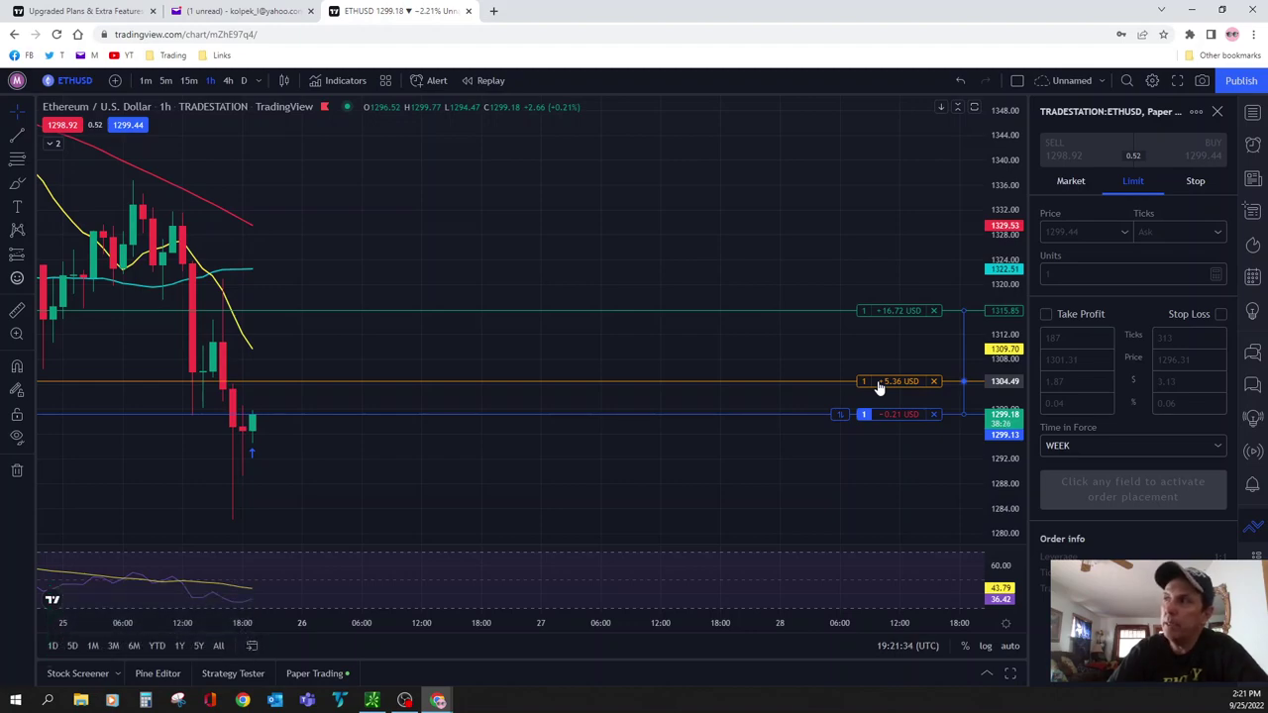
click(879, 386)
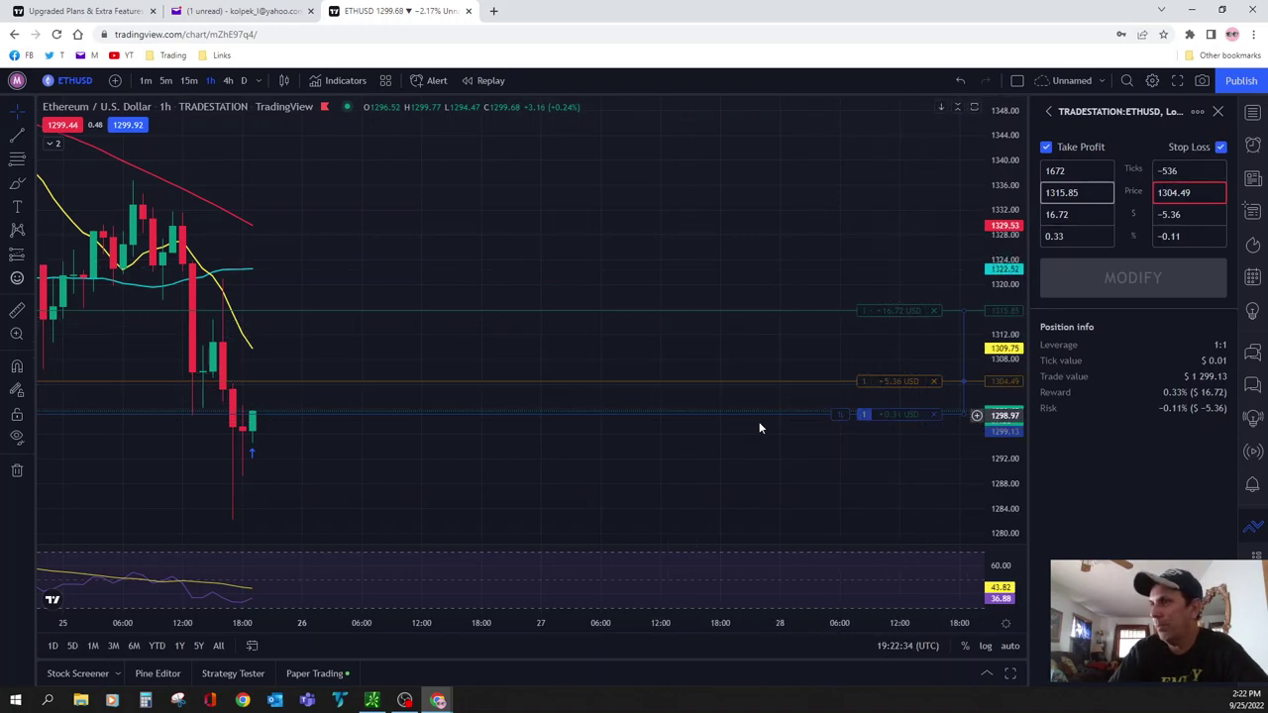
Step: Expand the Paper Trading panel to show the Positions table with the ETHUSD long
scroll(465, 463, down, 2)
scroll(717, 439, up, 2)
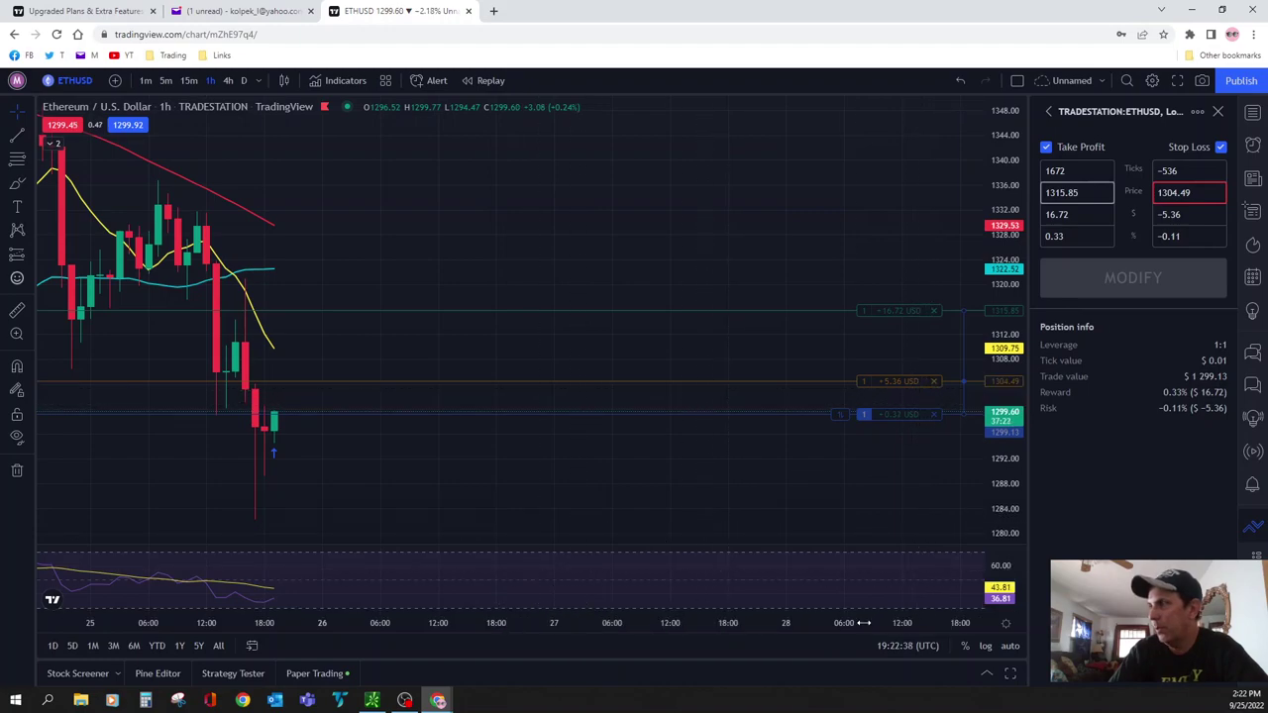
drag(792, 661, 780, 552)
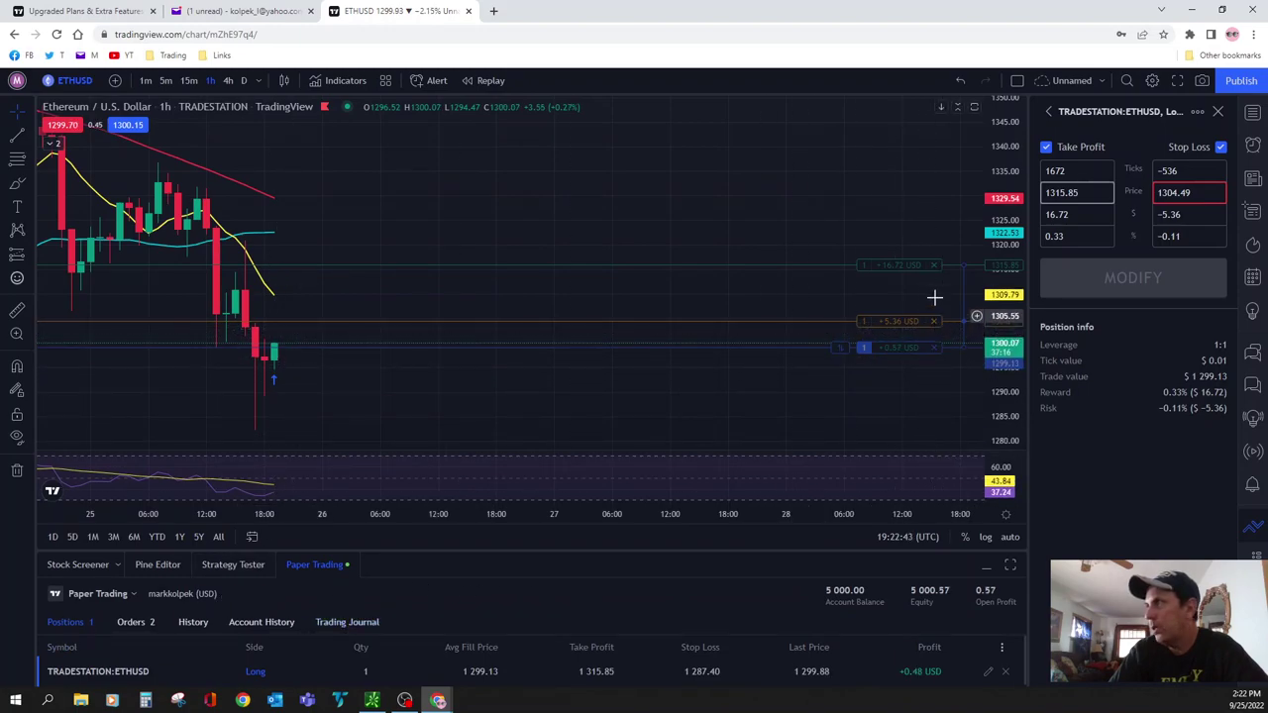
Step: Discard the pending edit and raise the stop-loss to 1299.36, just above entry
click(1218, 112)
drag(783, 302, 668, 288)
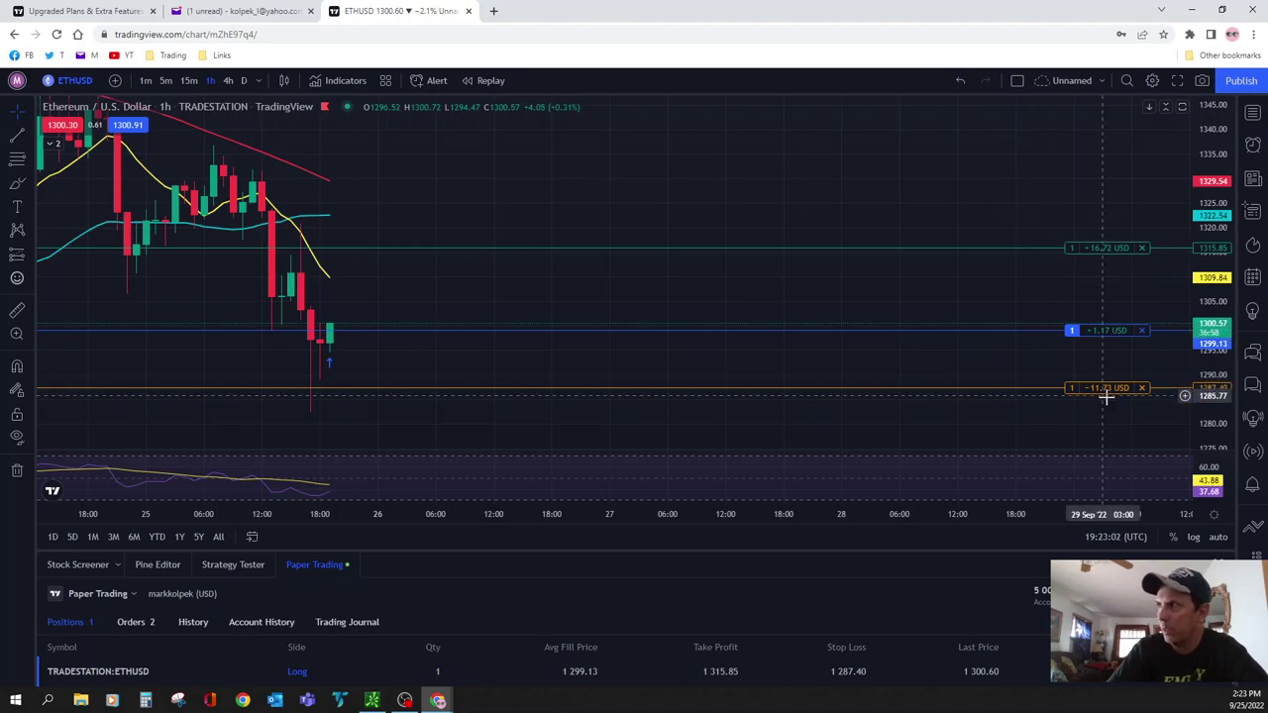
drag(1105, 391, 1098, 335)
click(1110, 287)
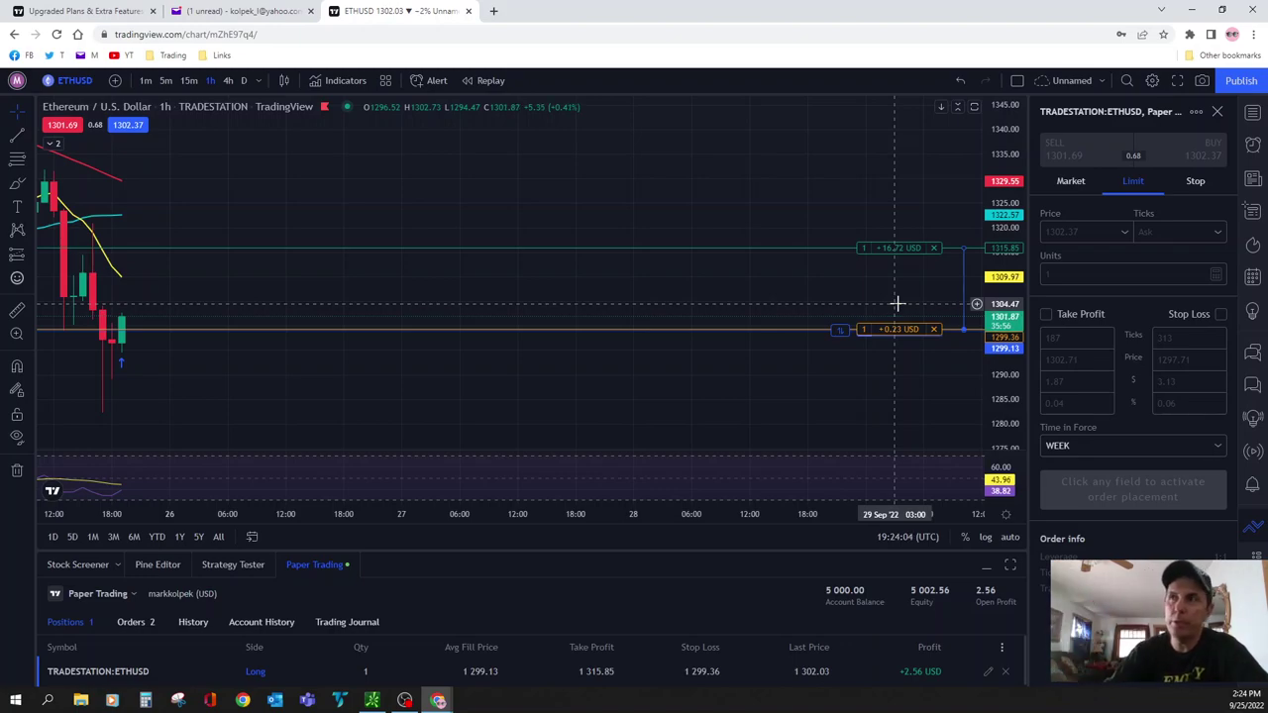
Step: Pan the chart back to show the previous days of ETHUSD candles
drag(362, 373, 512, 399)
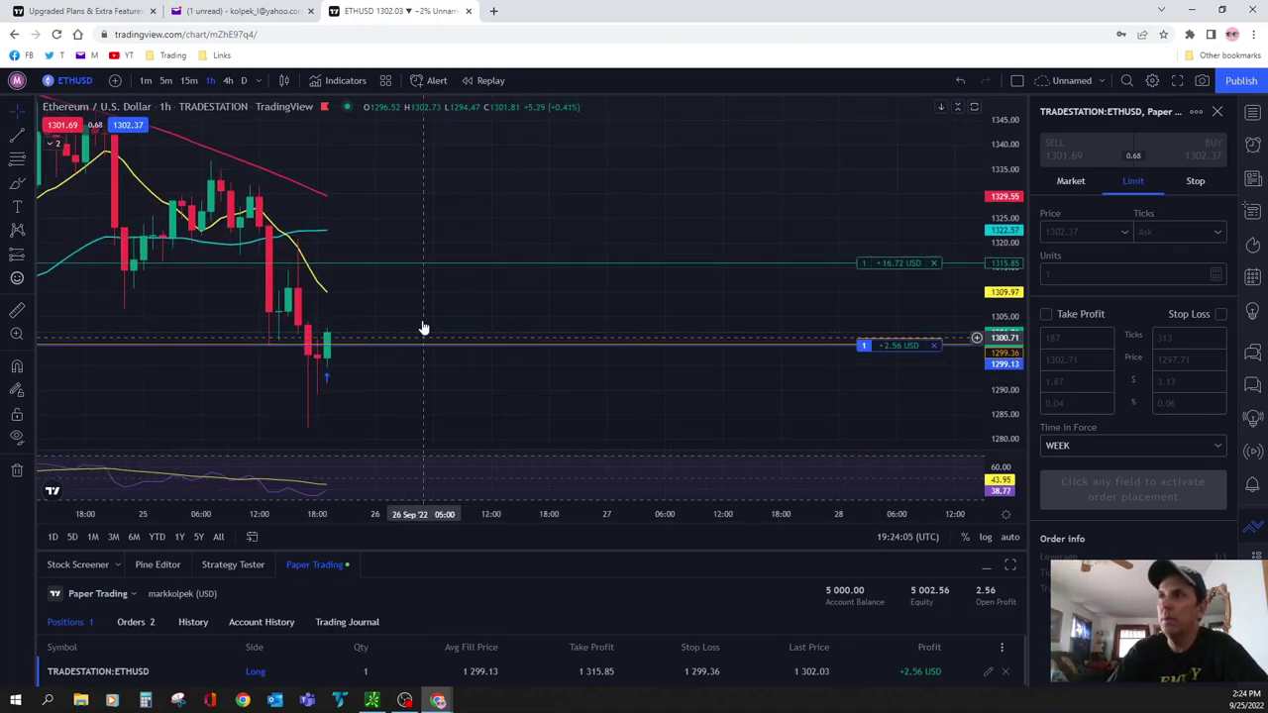
drag(423, 333, 607, 317)
drag(297, 321, 477, 328)
mouse_move(306, 353)
mouse_down()
mouse_move(446, 279)
mouse_move(433, 308)
mouse_up()
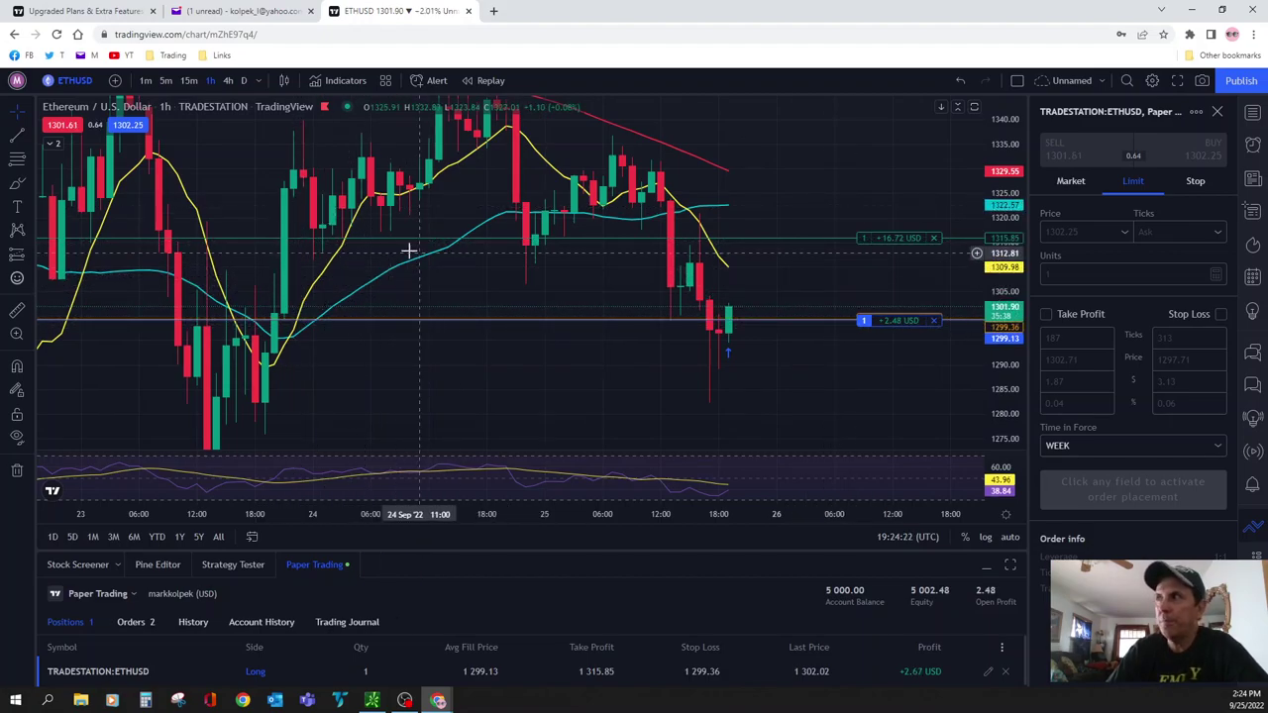
mouse_move(897, 321)
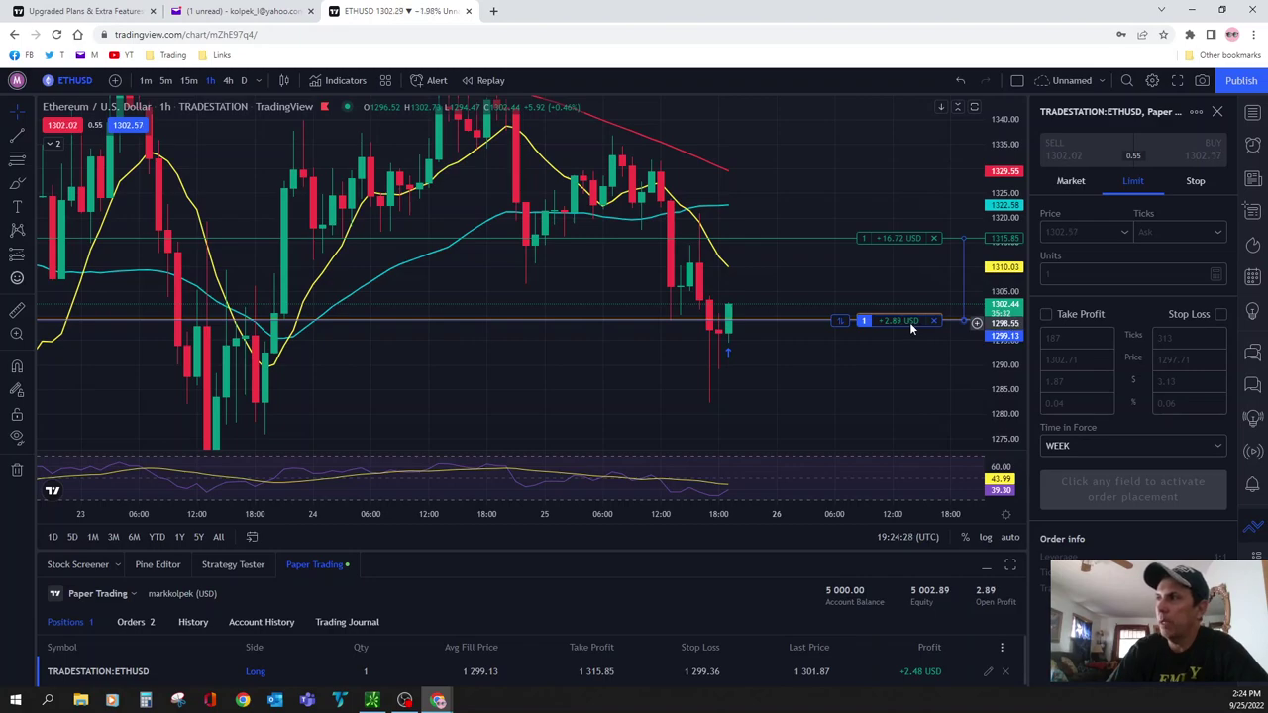
drag(894, 326, 895, 343)
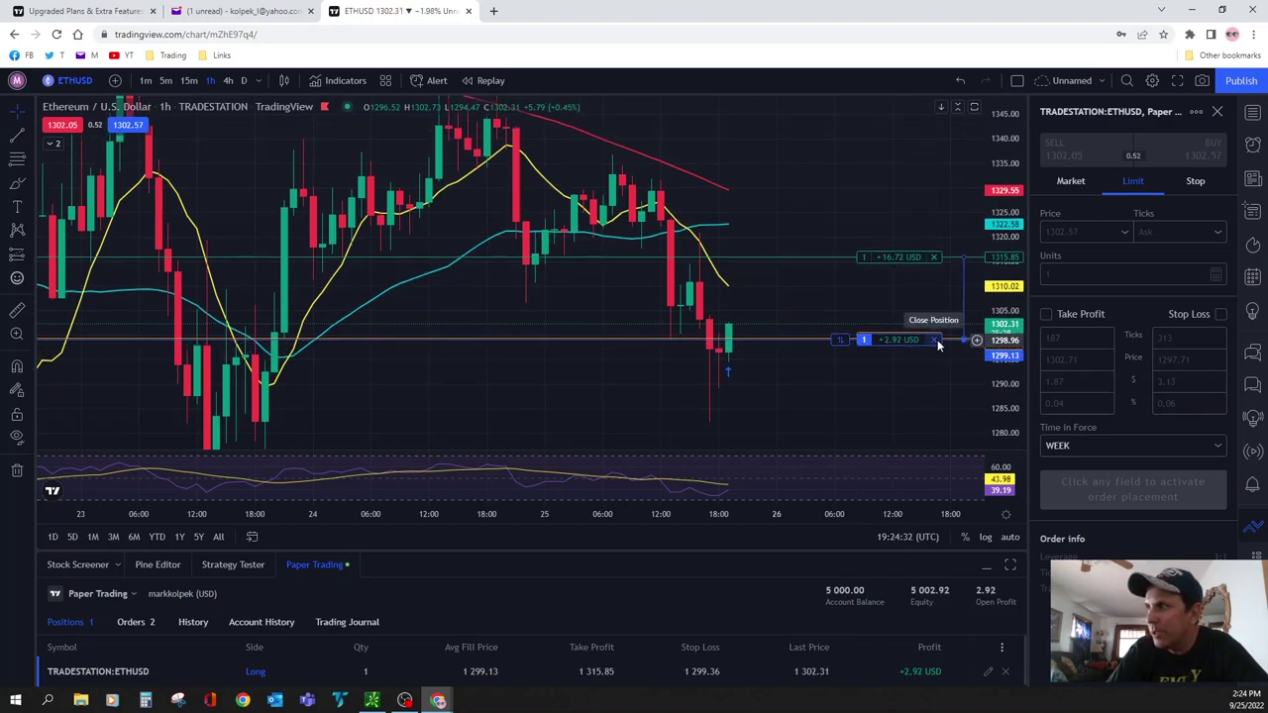
Step: Close the whole ETHUSD position and confirm, leaving a 5,003.04 USD balance
click(933, 341)
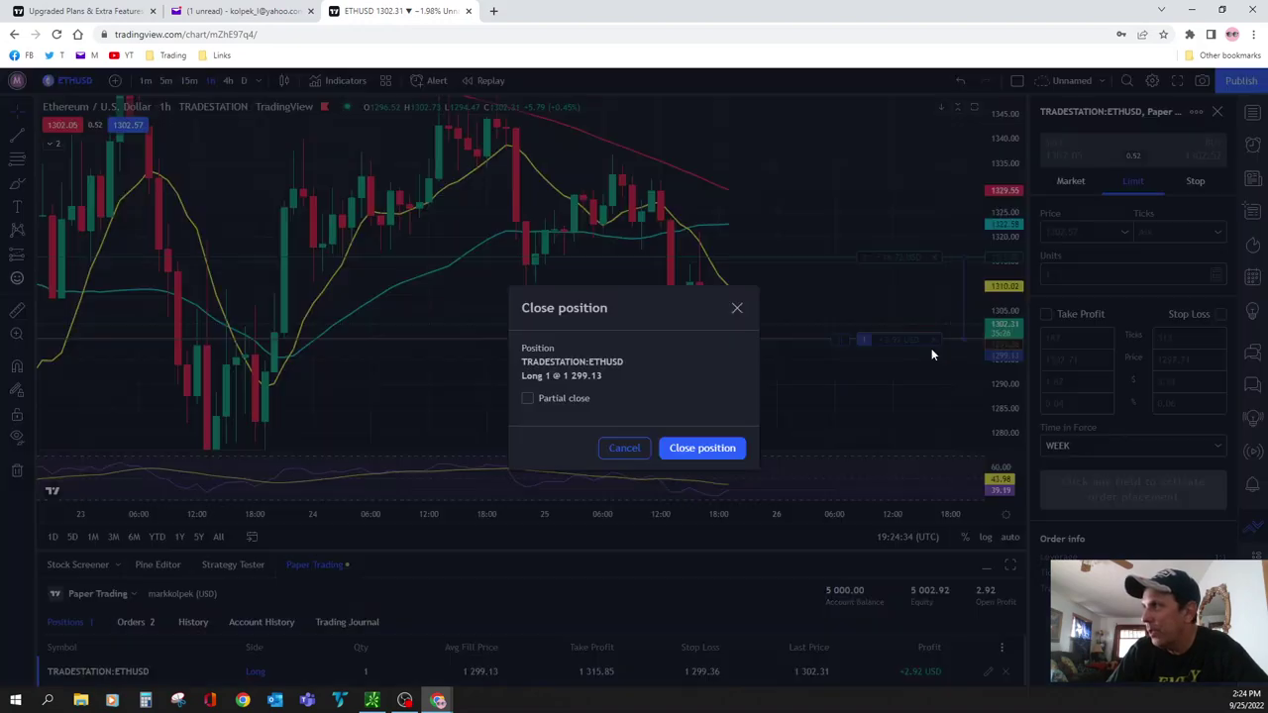
click(719, 448)
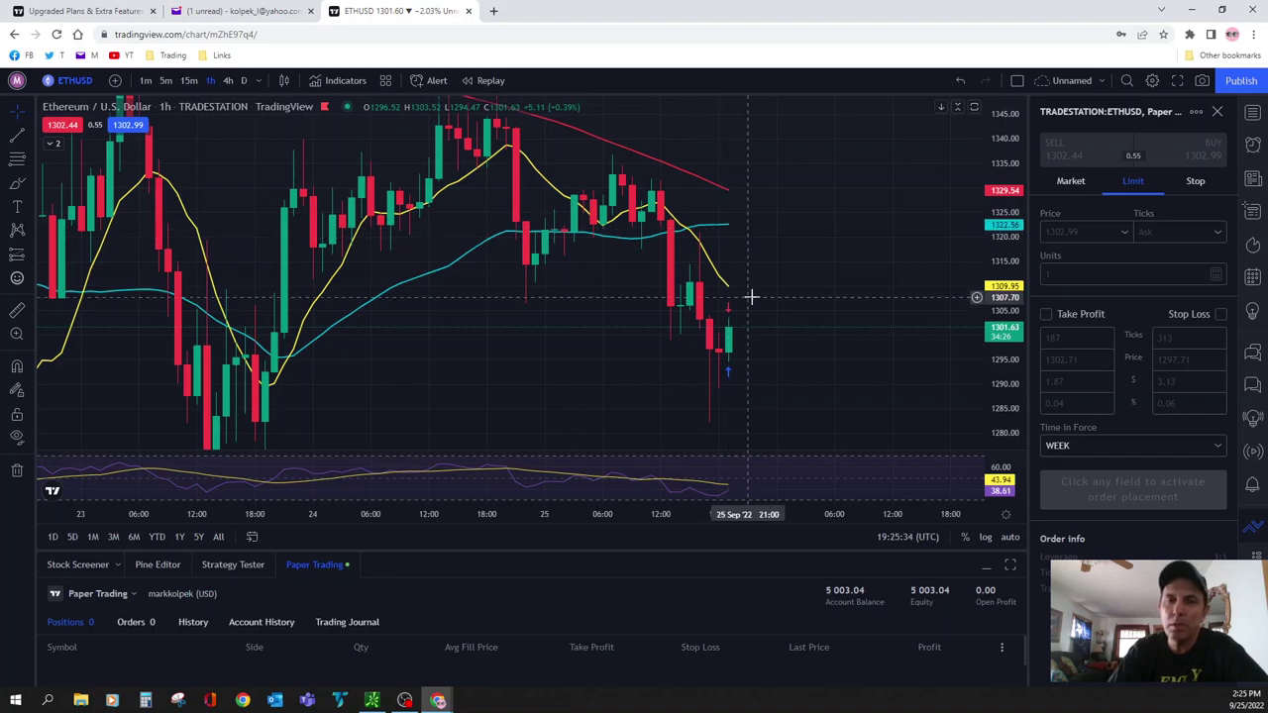
Step: Pan the chart to the latest candles and switch the ETHUSD ticket to a 1-unit market order
drag(624, 303, 497, 339)
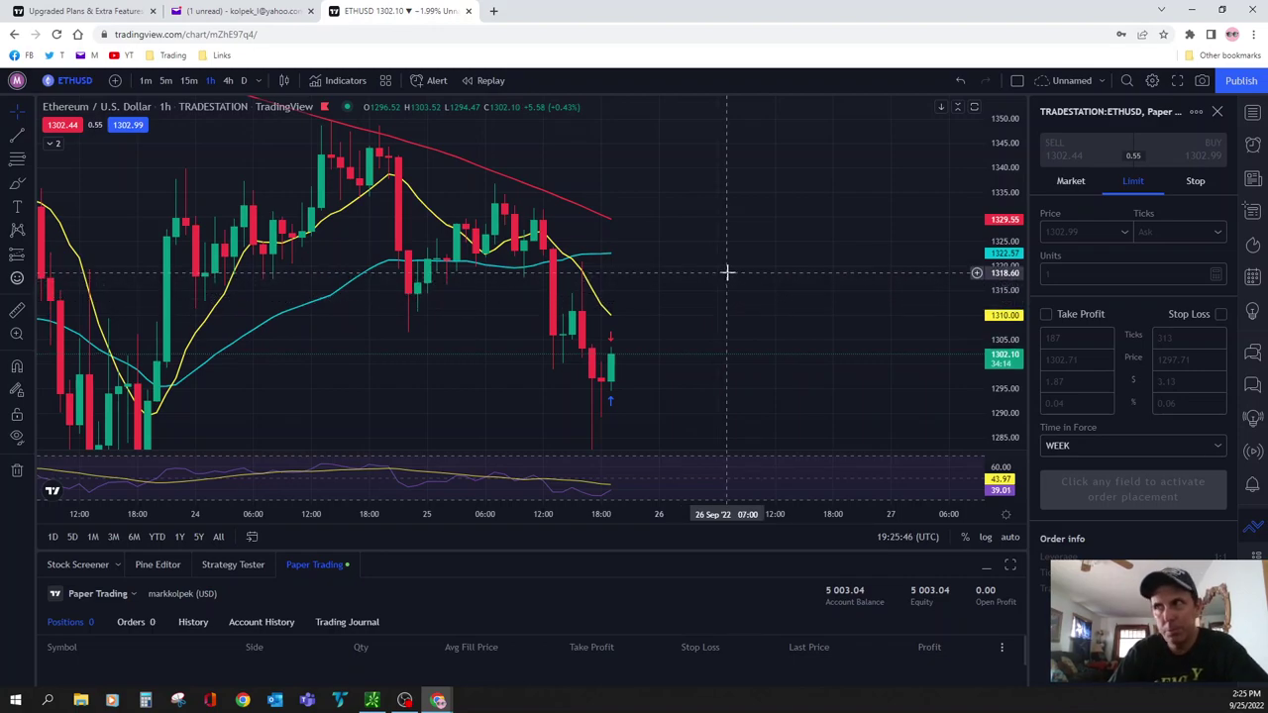
drag(753, 311, 707, 342)
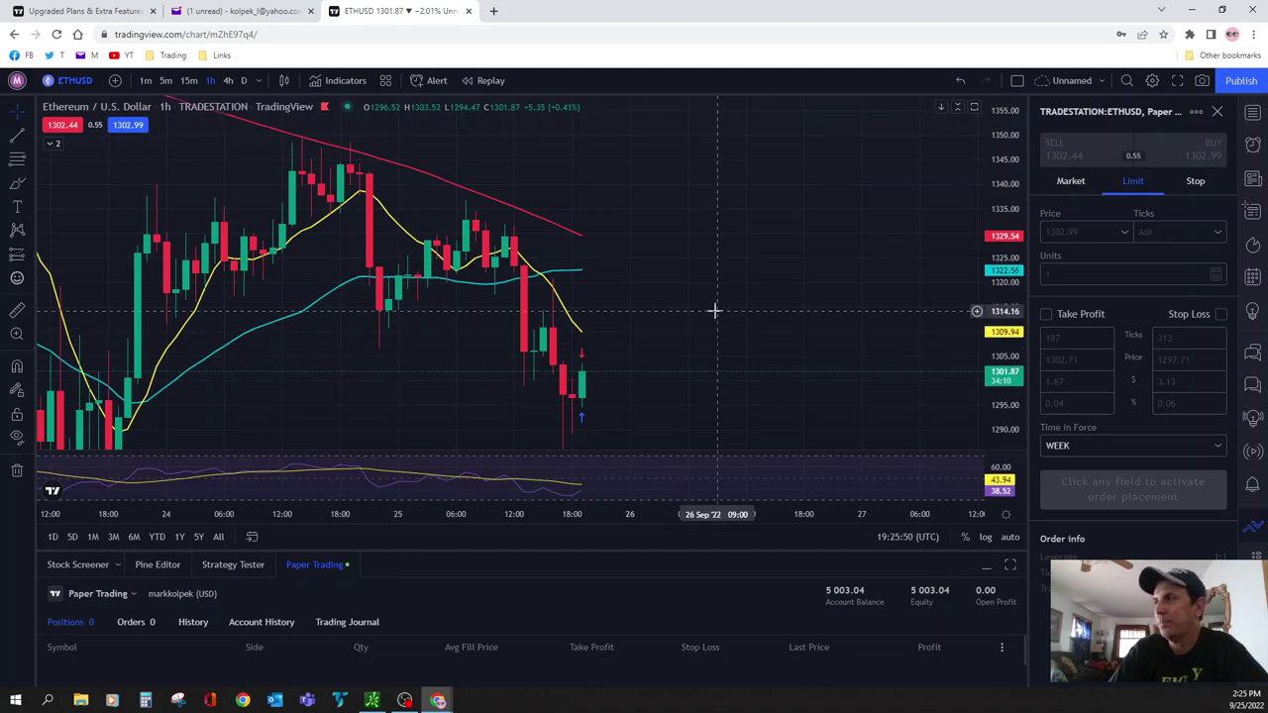
drag(716, 288, 633, 277)
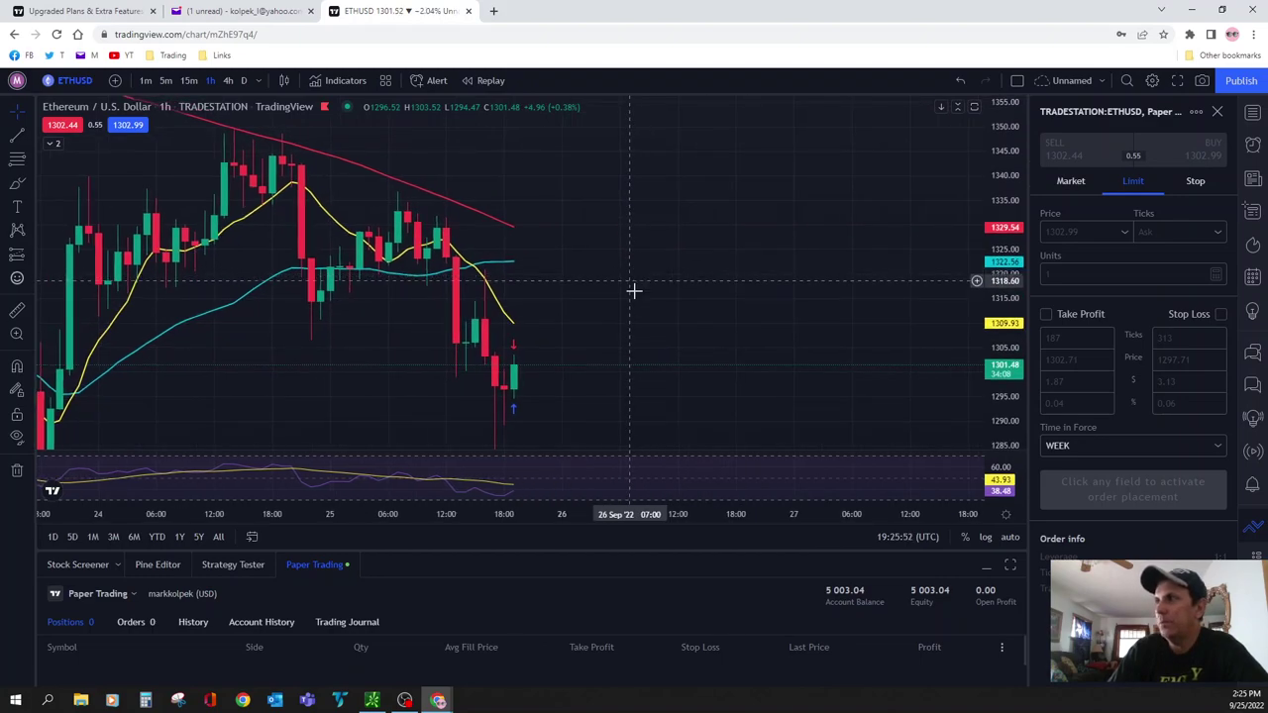
drag(643, 320, 600, 296)
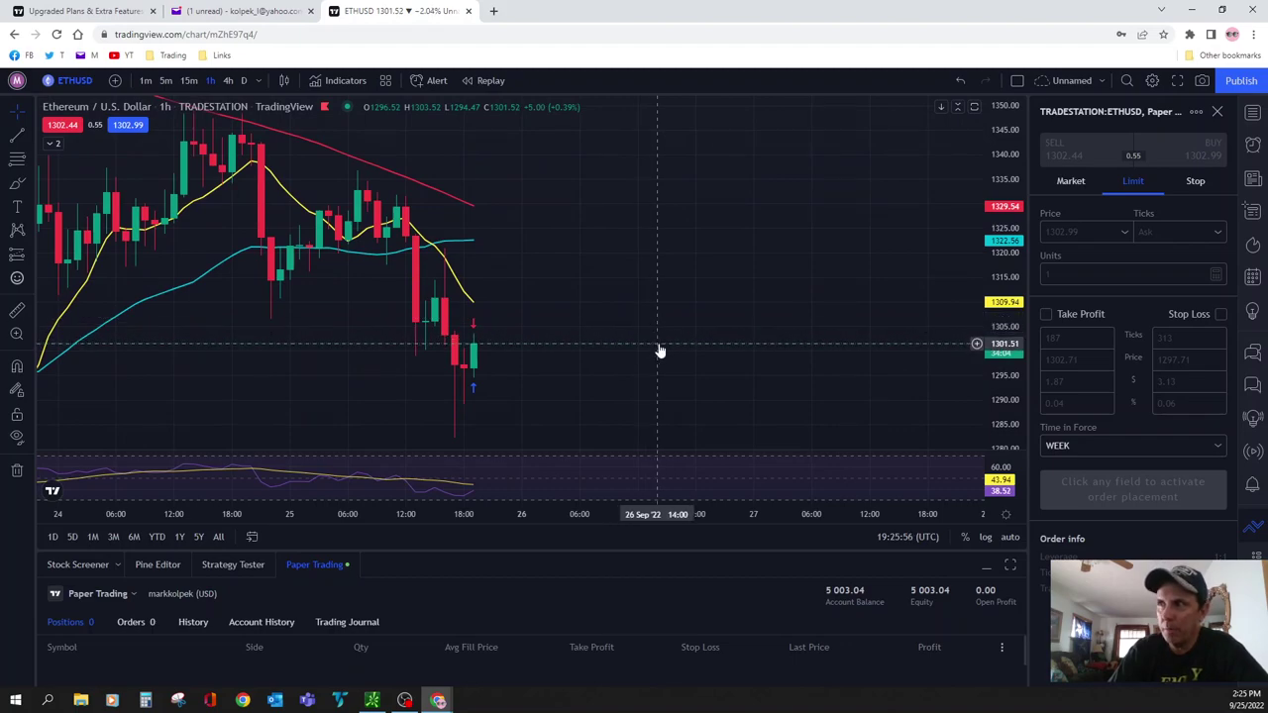
drag(683, 303, 636, 265)
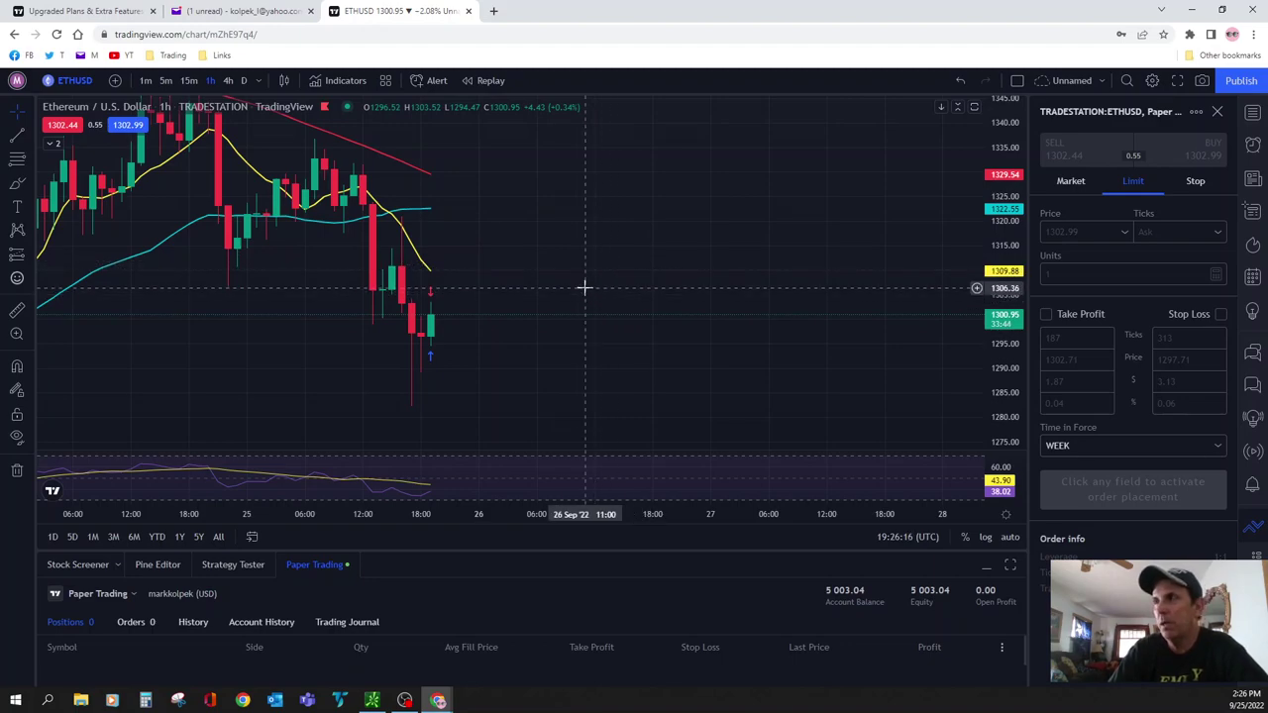
drag(578, 268, 509, 230)
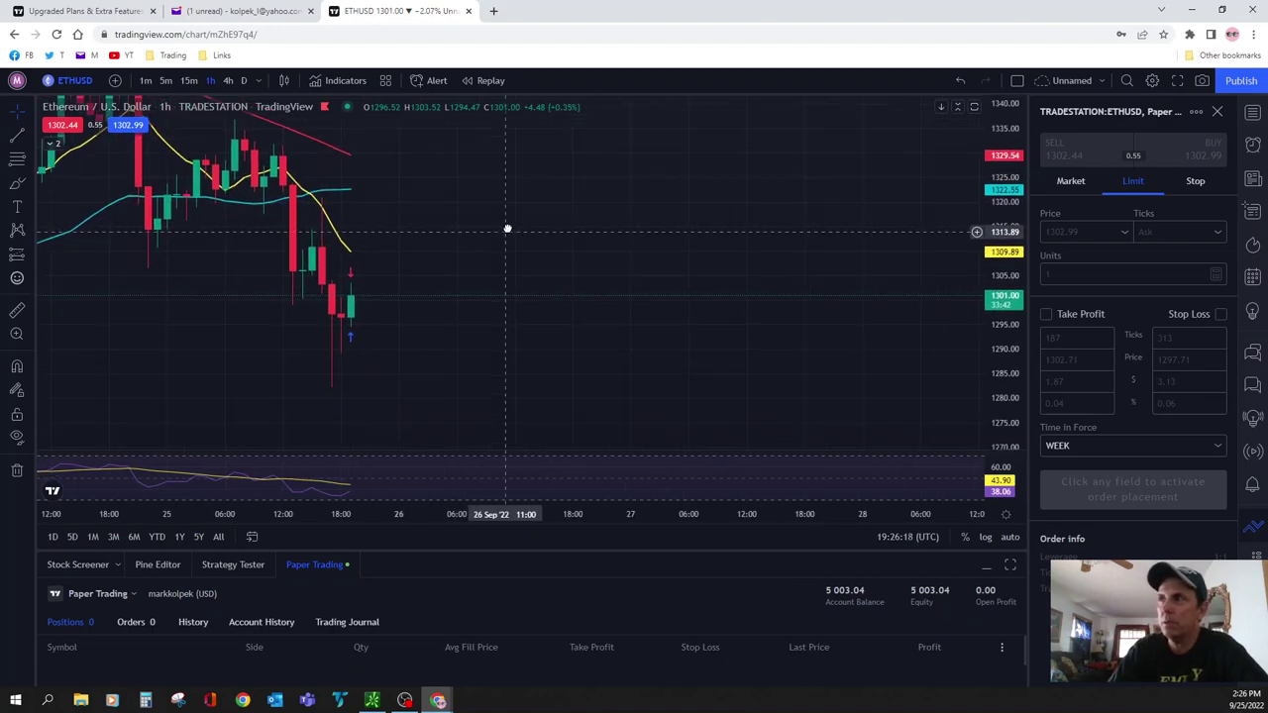
drag(680, 252, 623, 274)
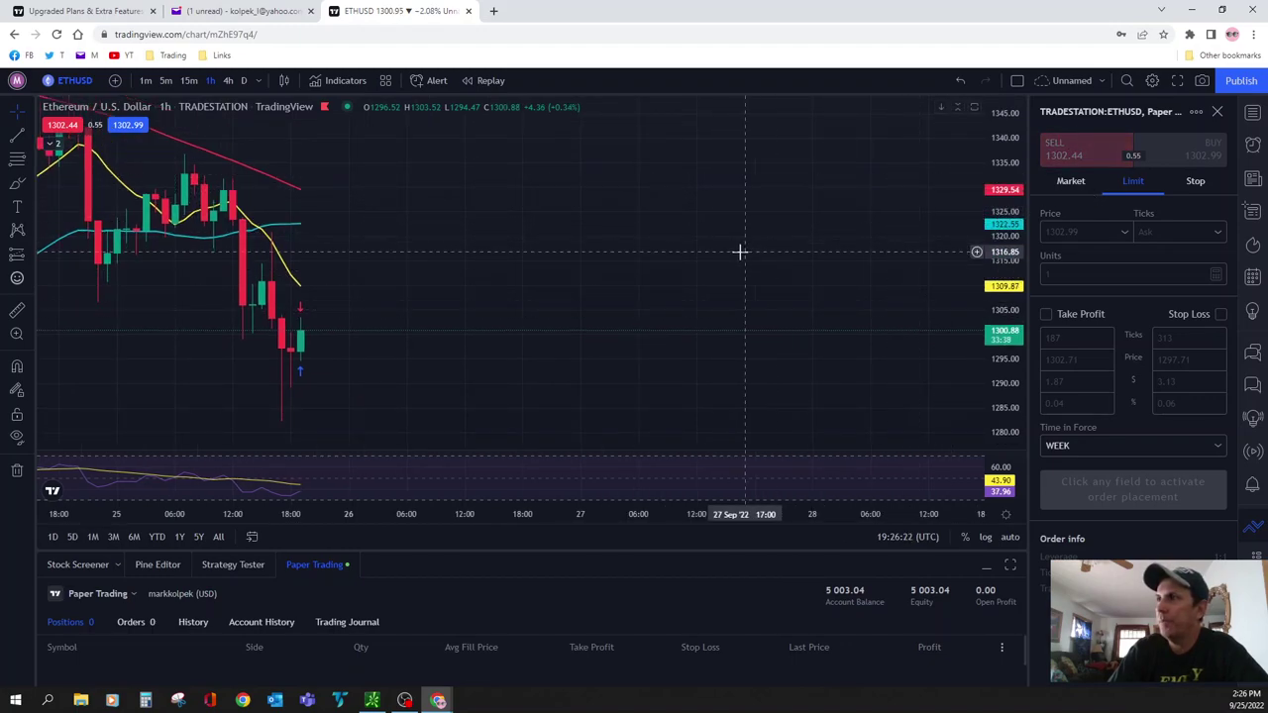
drag(741, 251, 824, 229)
drag(620, 294, 687, 269)
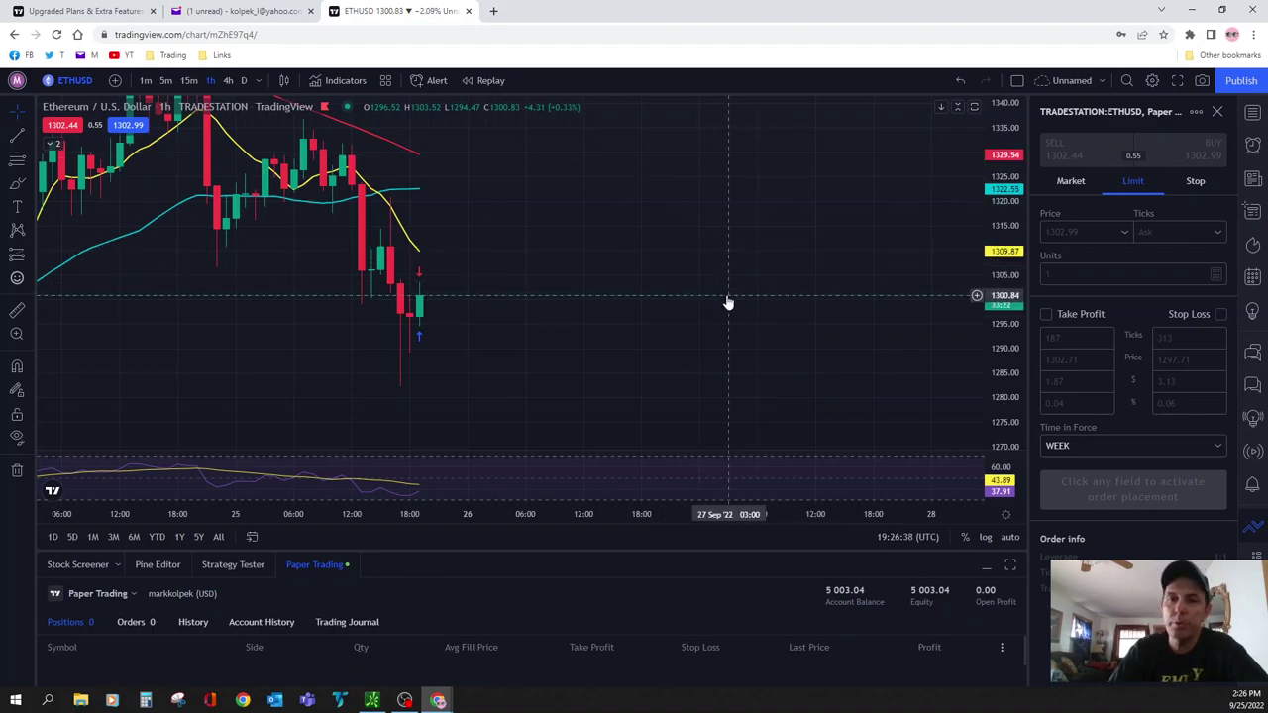
drag(738, 278, 699, 283)
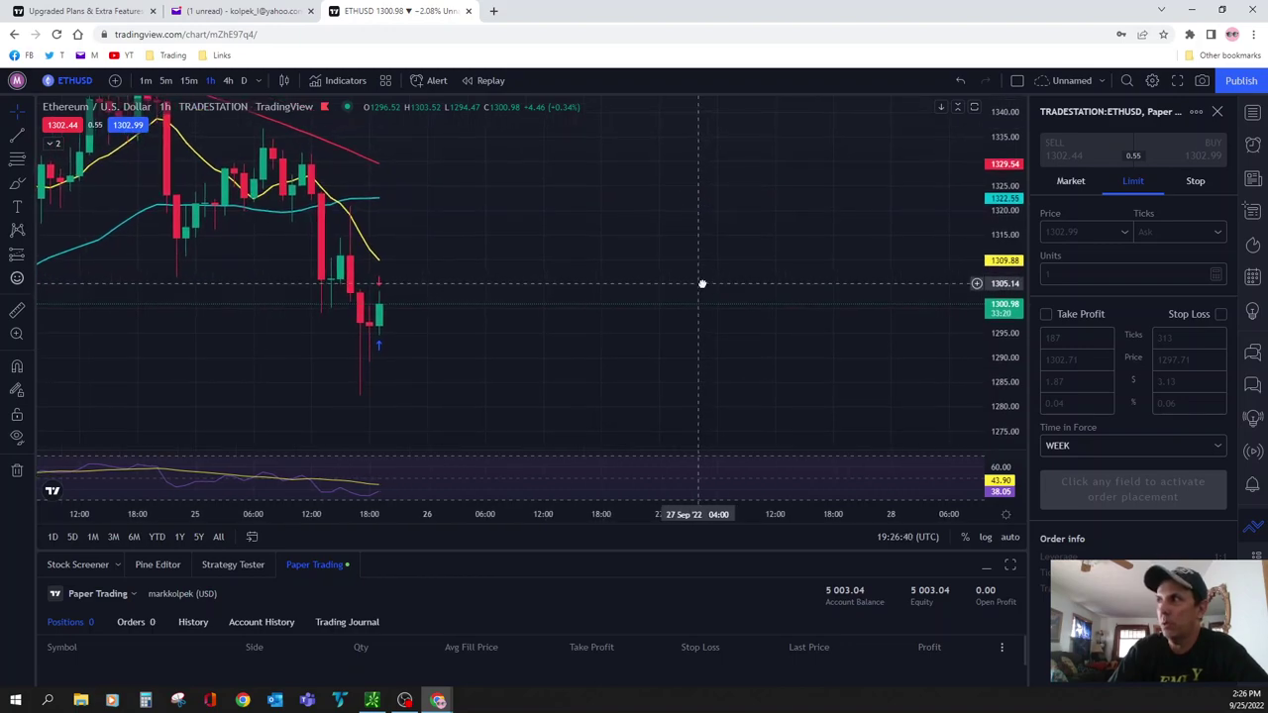
click(1070, 182)
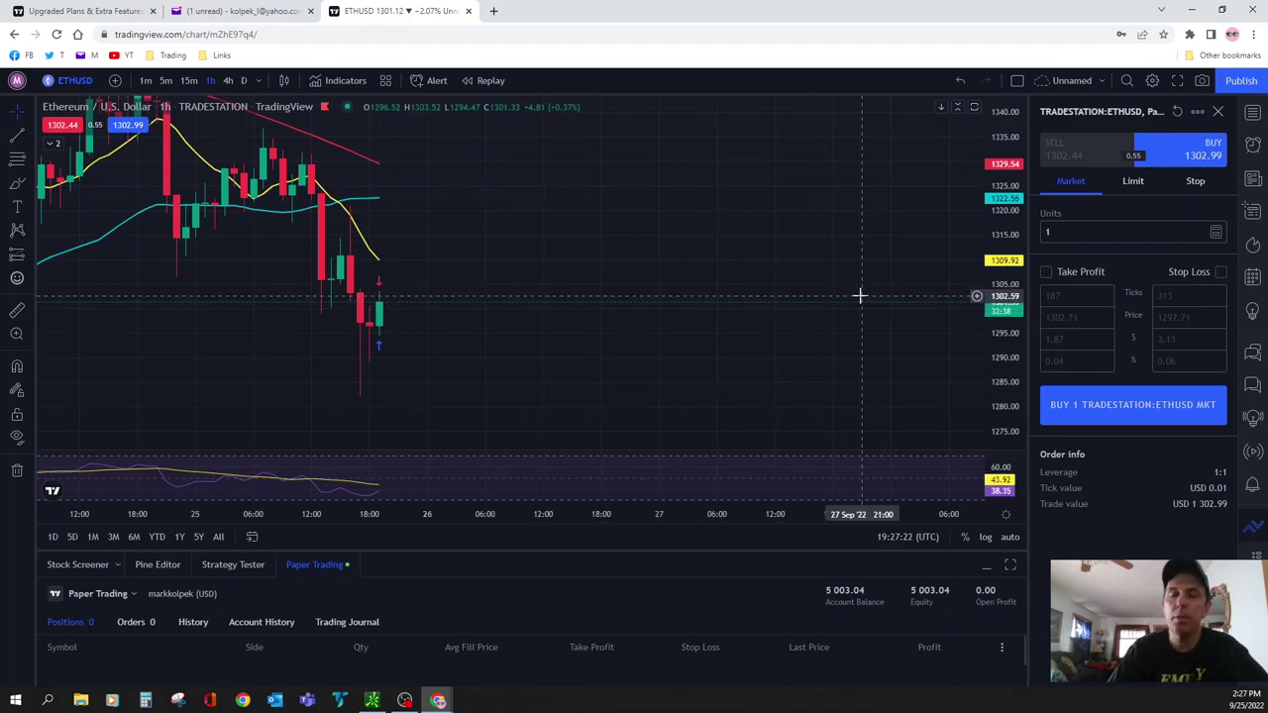
Step: Submit a 1-unit ETHUSD market sell, opening a short filled at 1301.58
click(1084, 149)
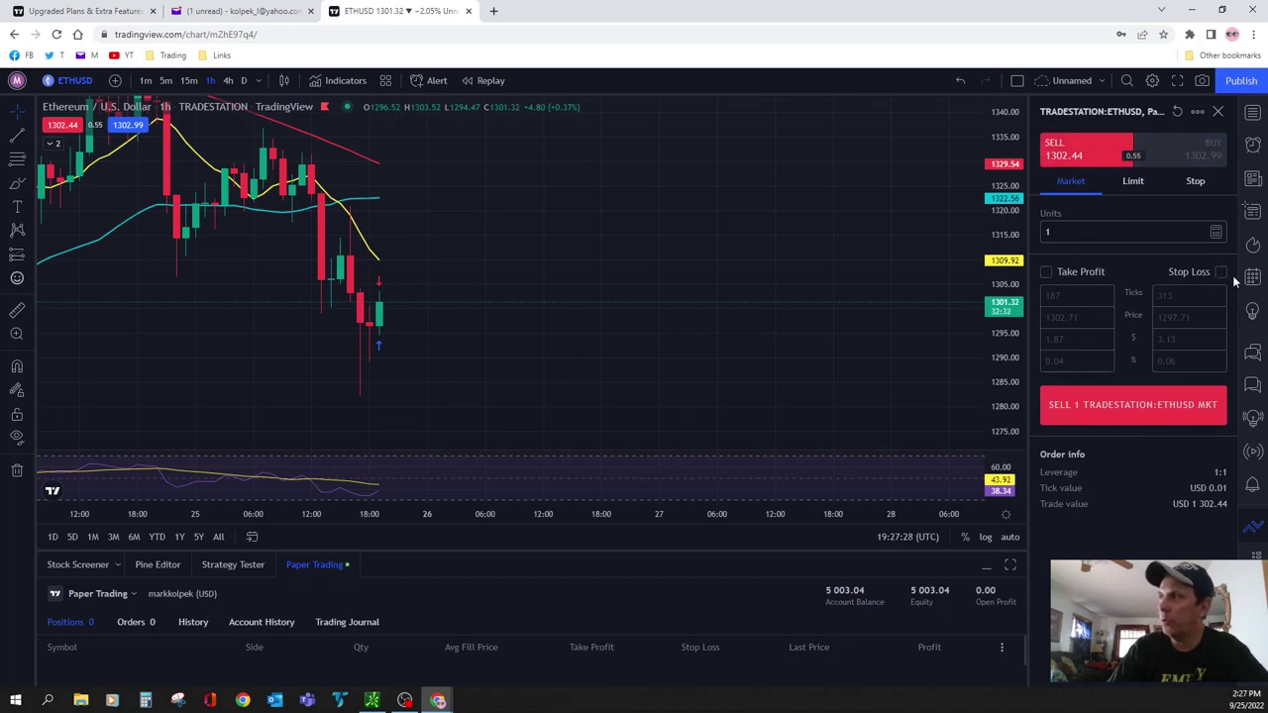
click(1116, 409)
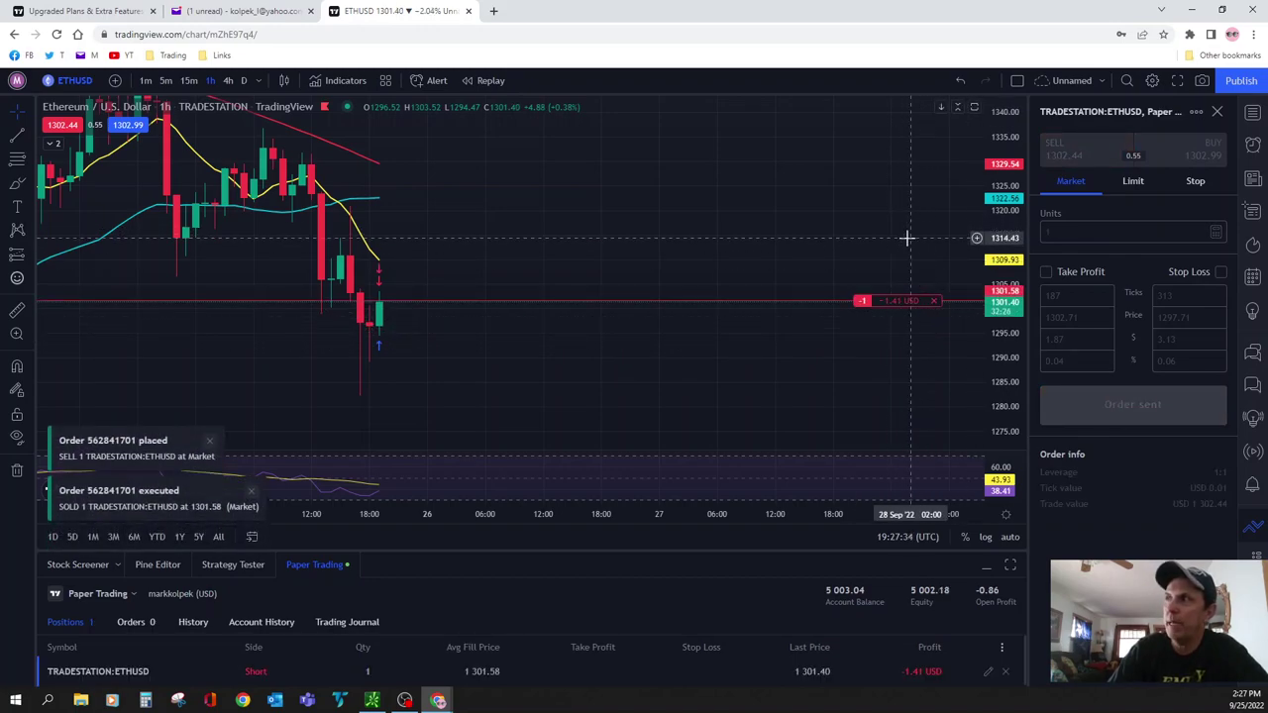
Step: Drag a stop loss to 1296.54, see the above-ask warning, and close the order panel
mouse_move(855, 301)
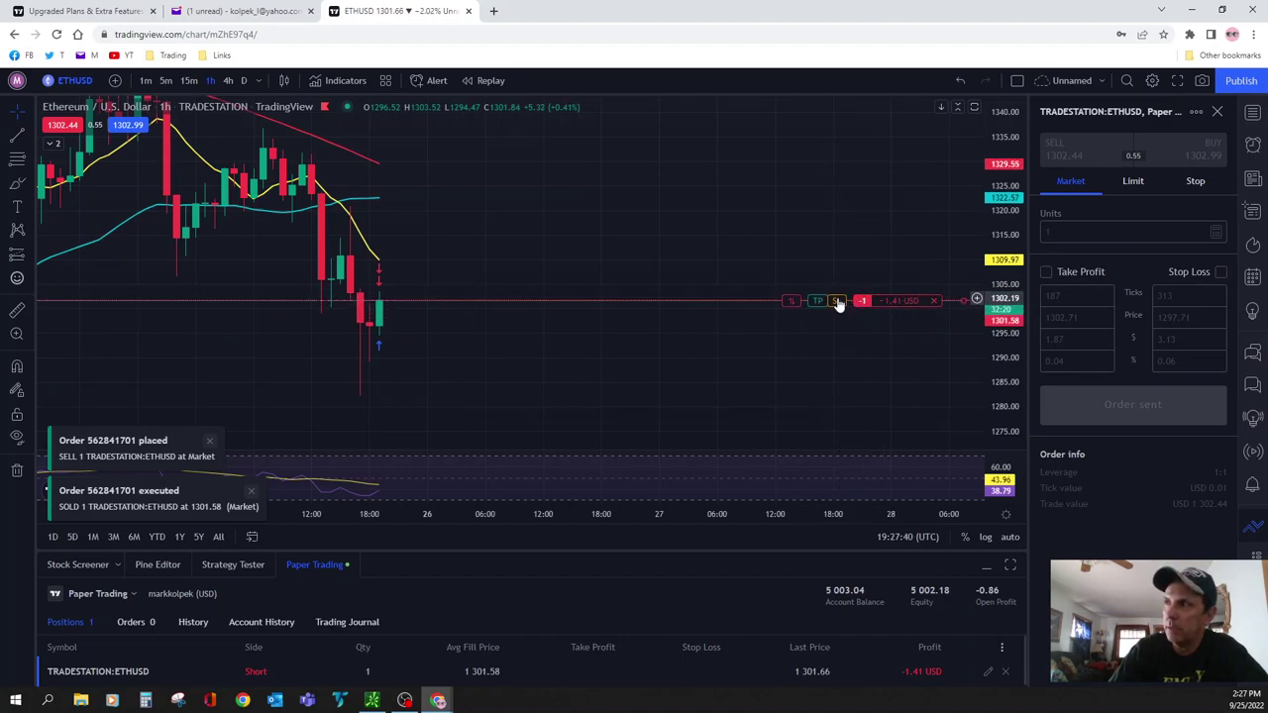
mouse_move(897, 299)
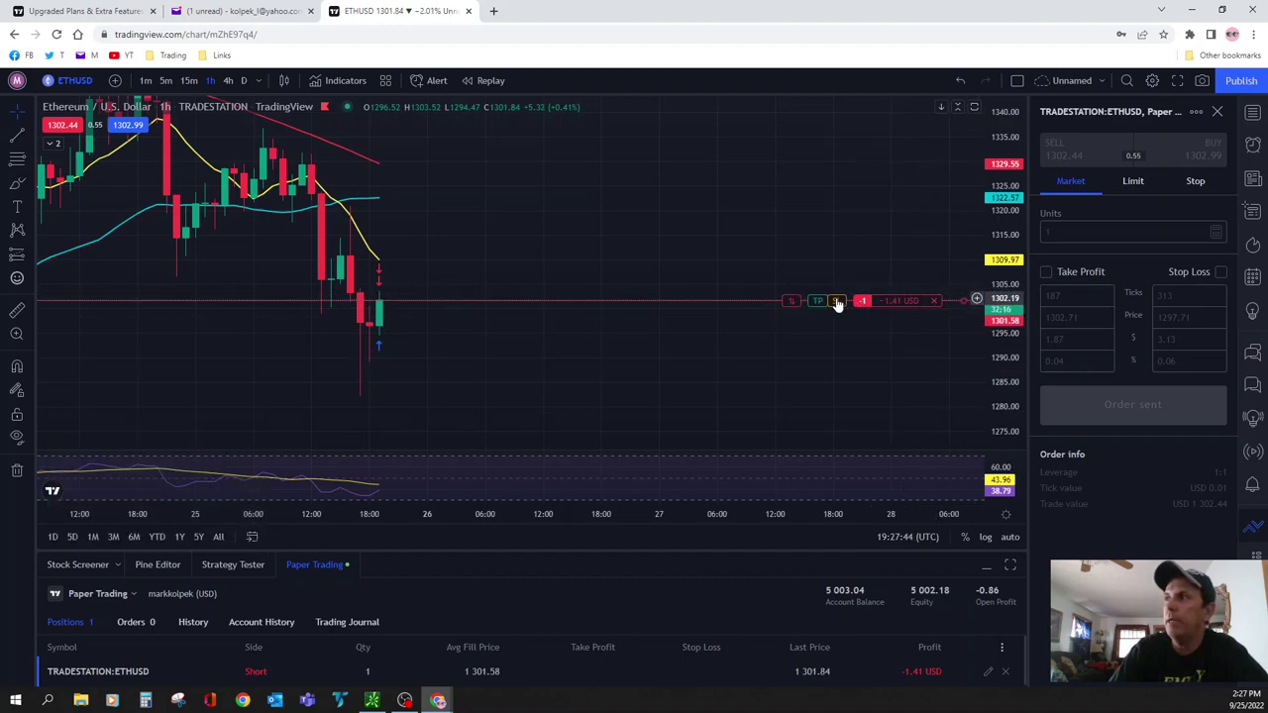
drag(837, 305, 843, 333)
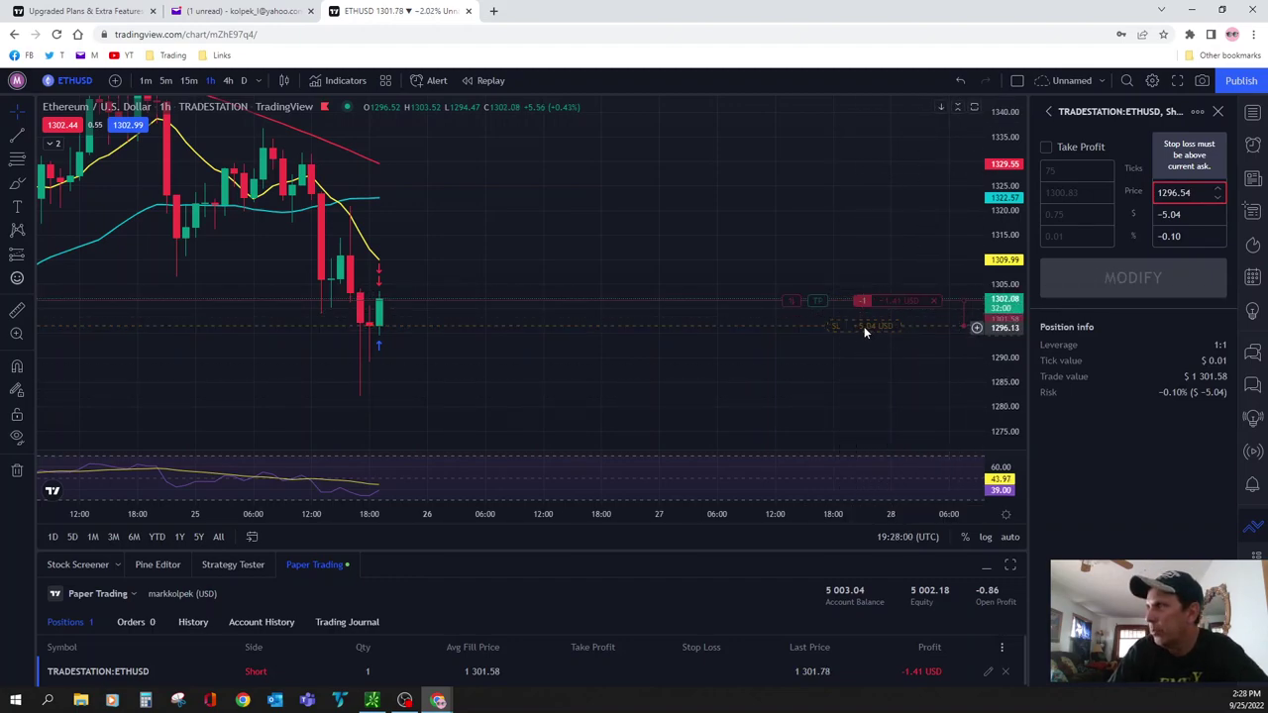
click(1220, 111)
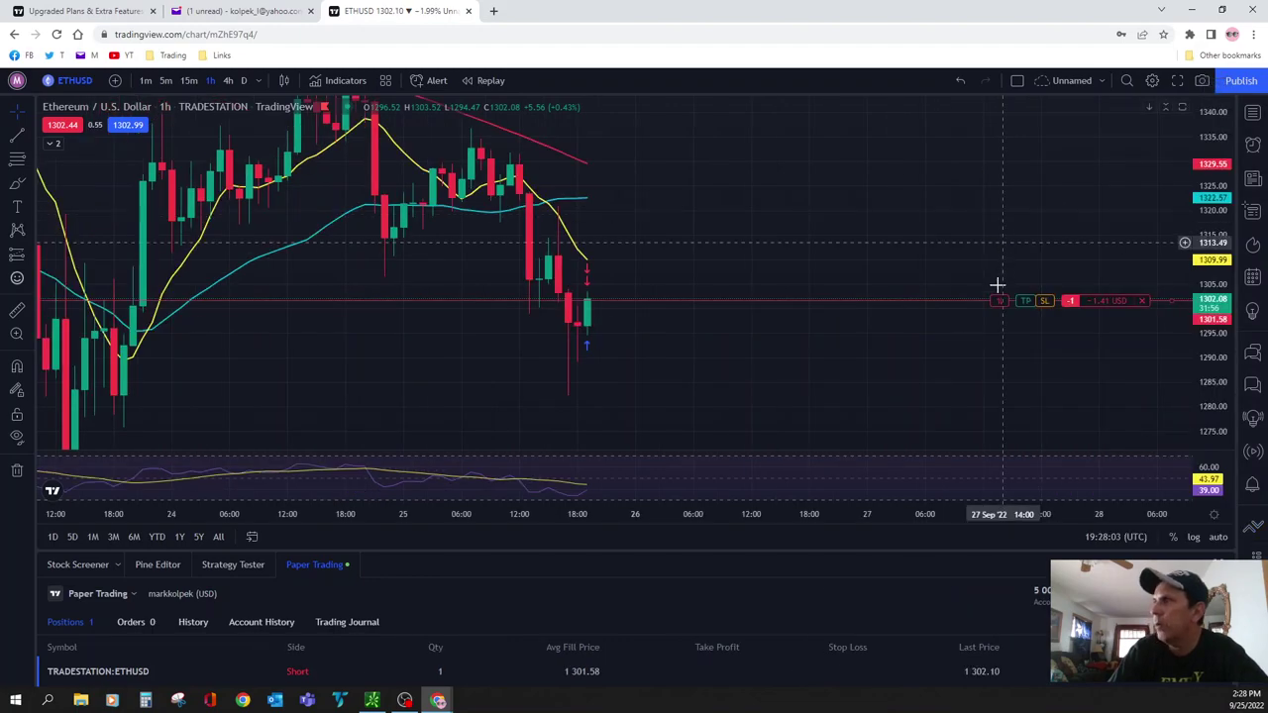
Step: Drag the short's stop loss above entry to 1307.43 and confirm it, risking -5.85 USD
drag(1044, 304, 1039, 384)
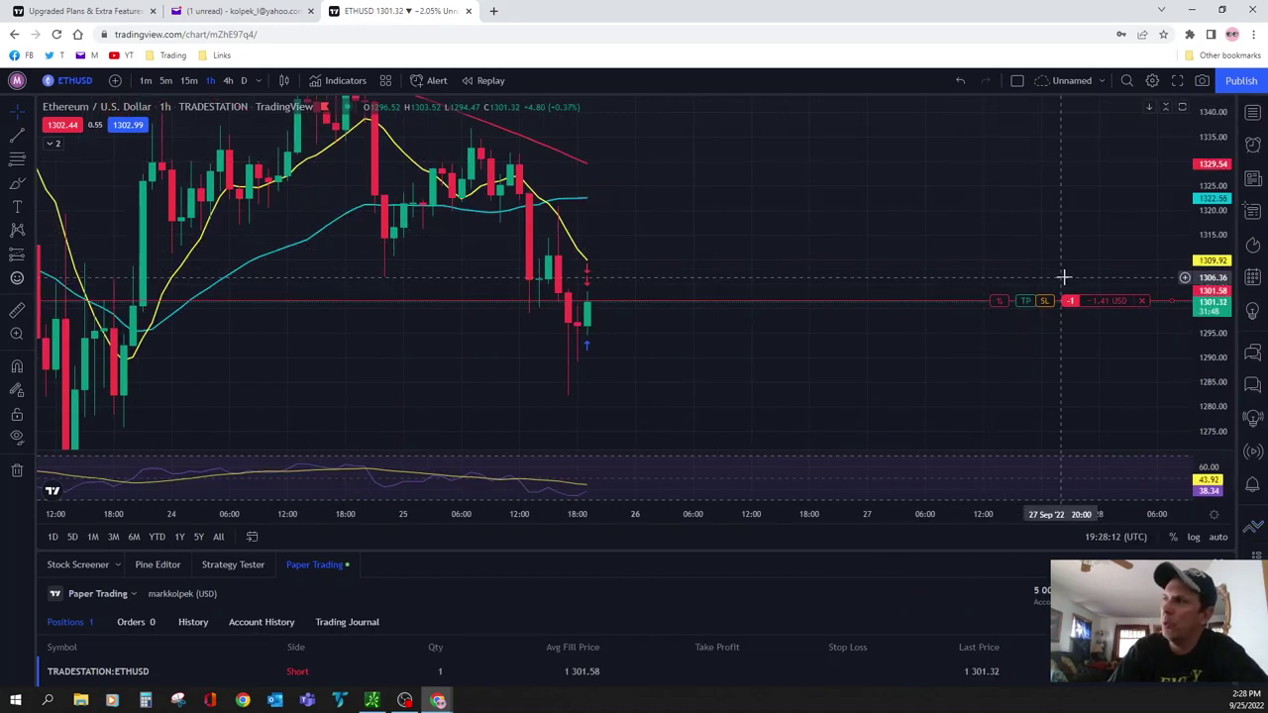
drag(1046, 303, 1045, 275)
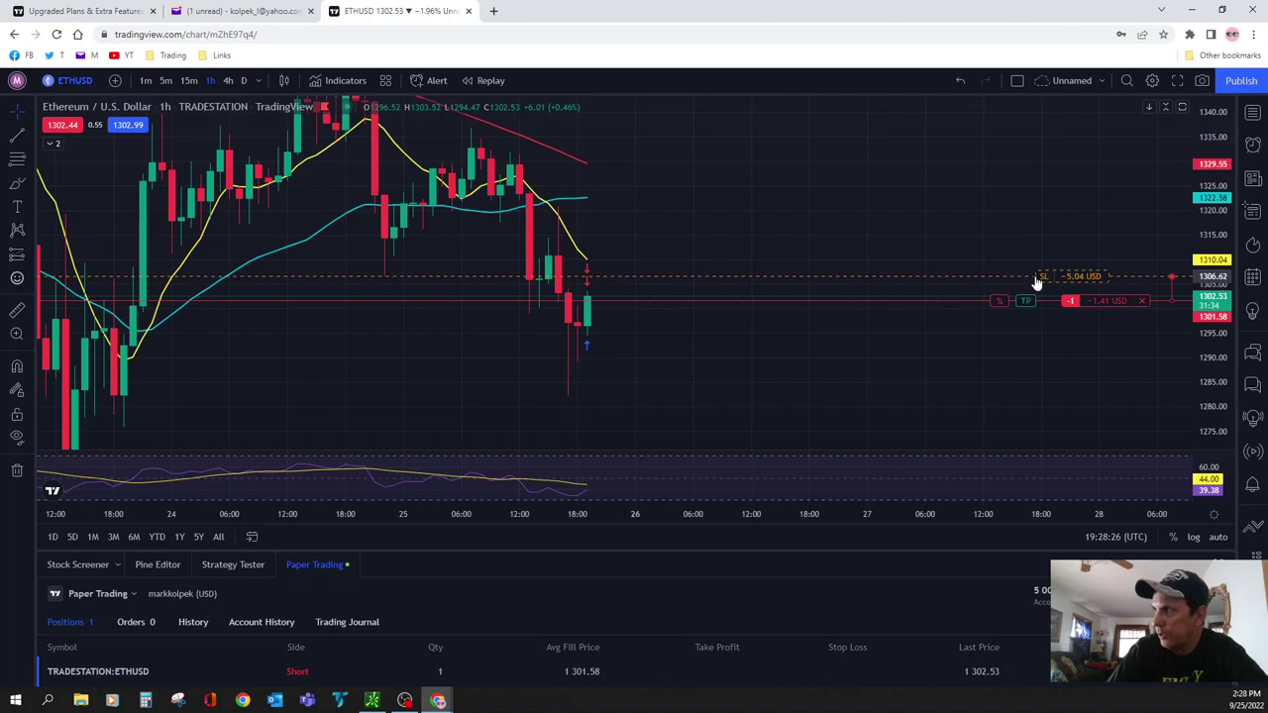
drag(1031, 276, 1032, 274)
click(1149, 281)
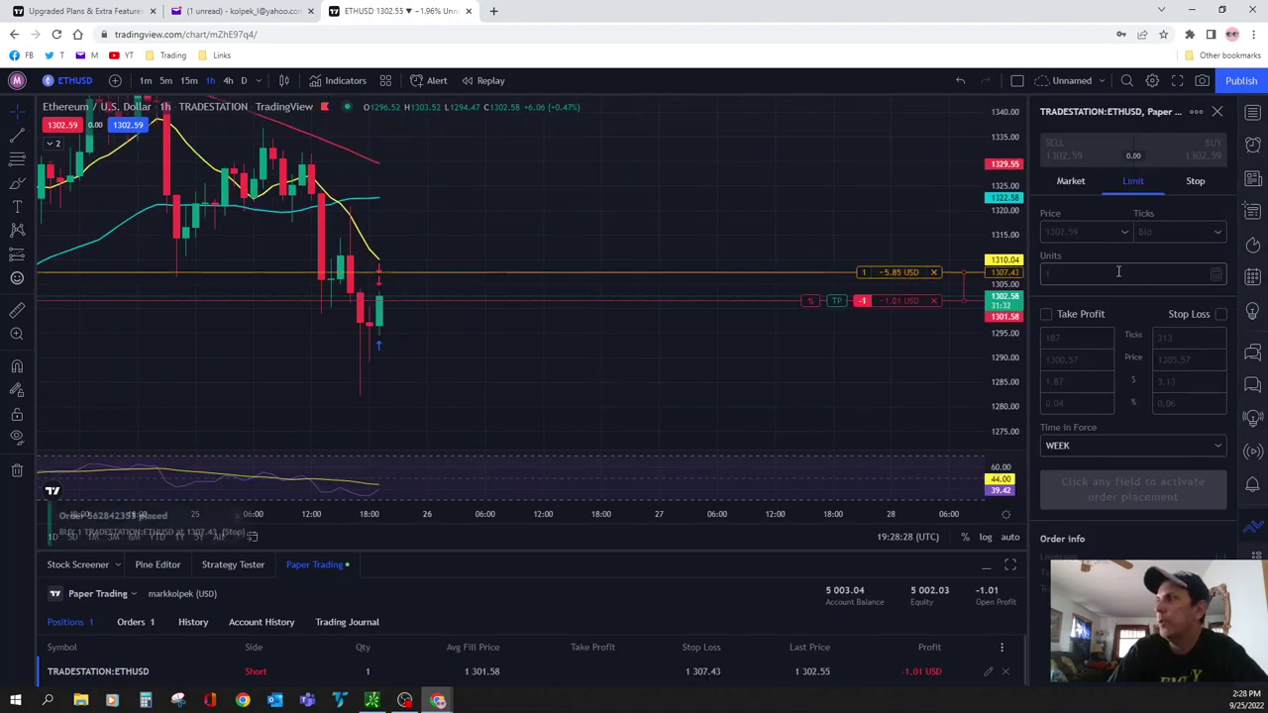
Step: Set and confirm a 1290.48 take profit (+11.10 USD), then drag it lower to 1277.70
drag(837, 301, 845, 356)
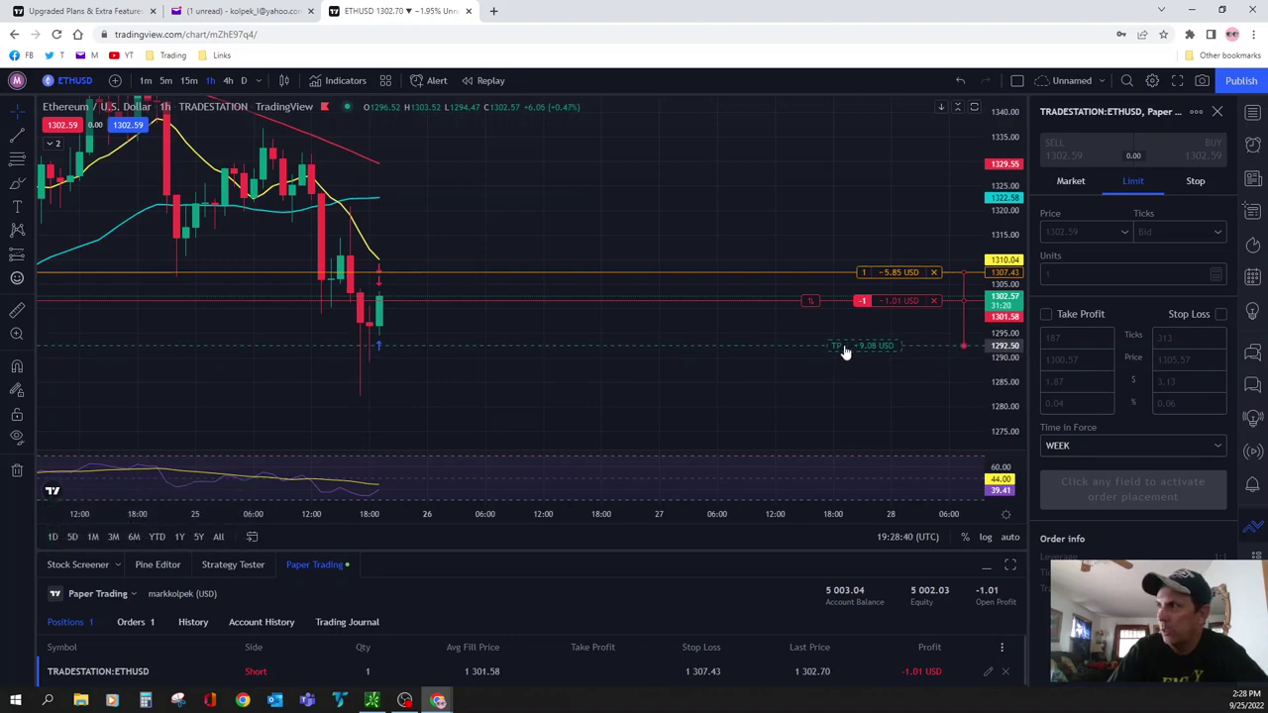
drag(844, 350, 843, 355)
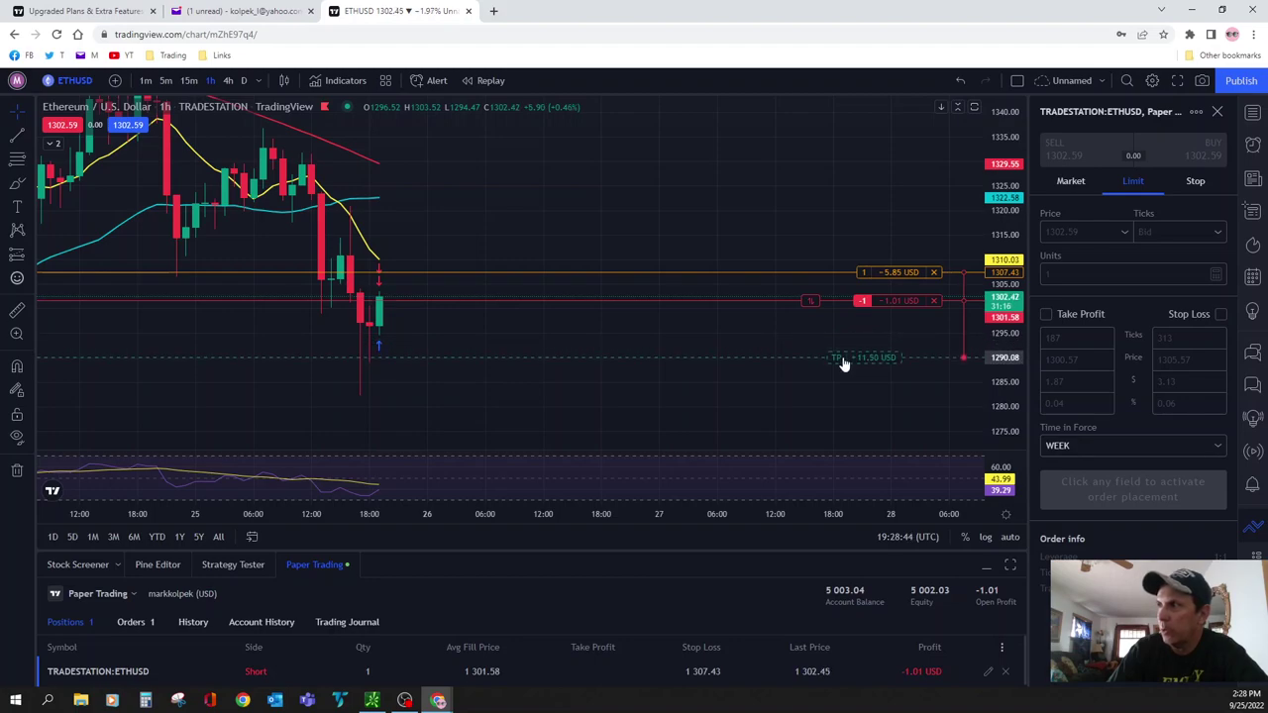
drag(843, 364, 835, 354)
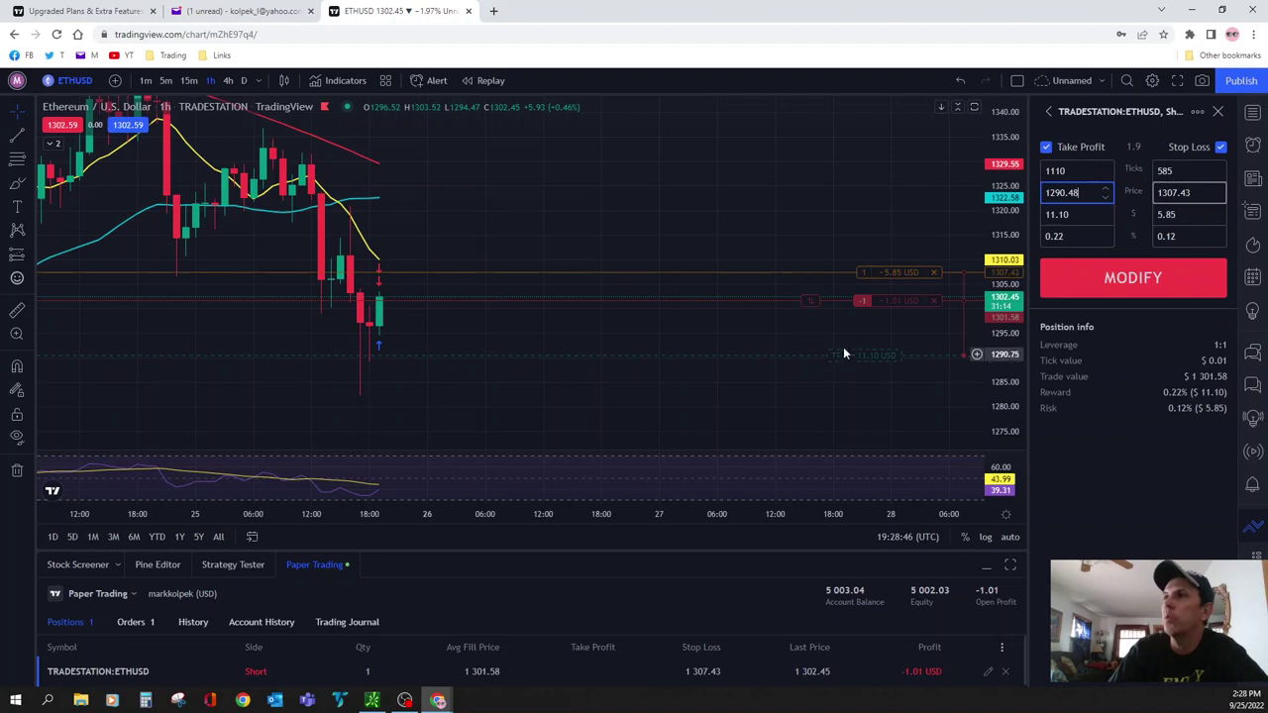
click(1108, 275)
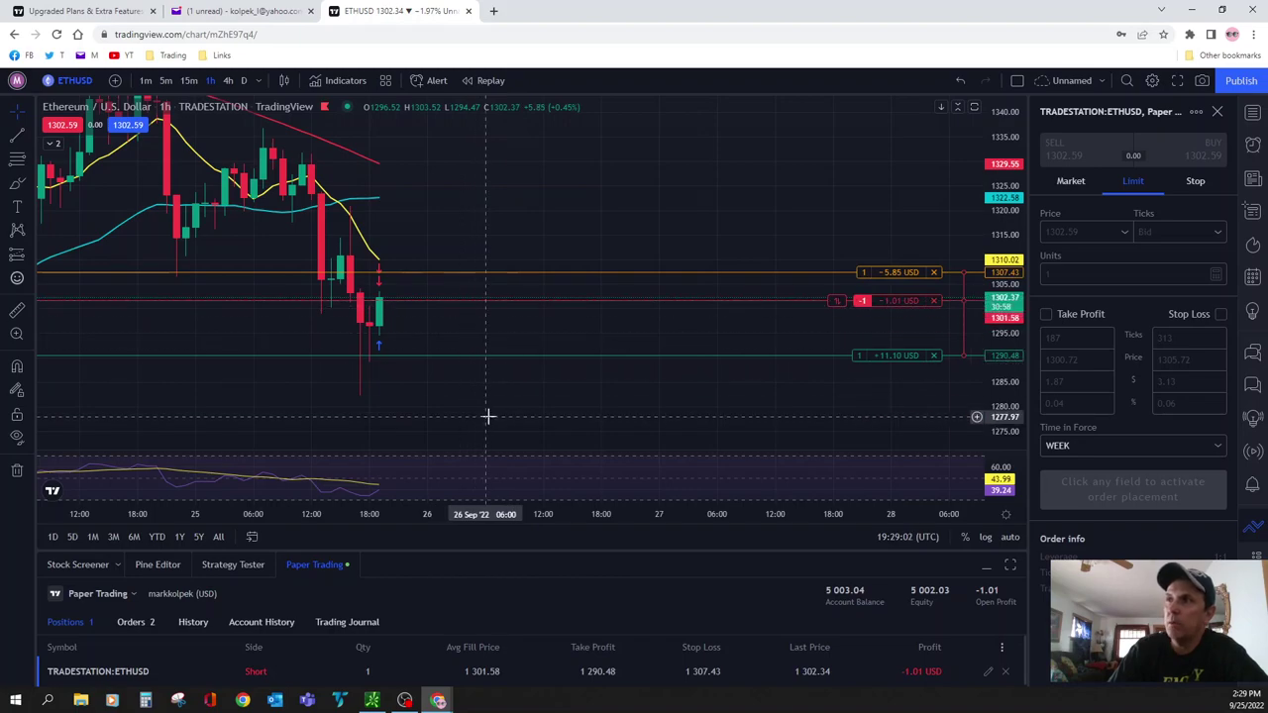
drag(894, 358, 889, 414)
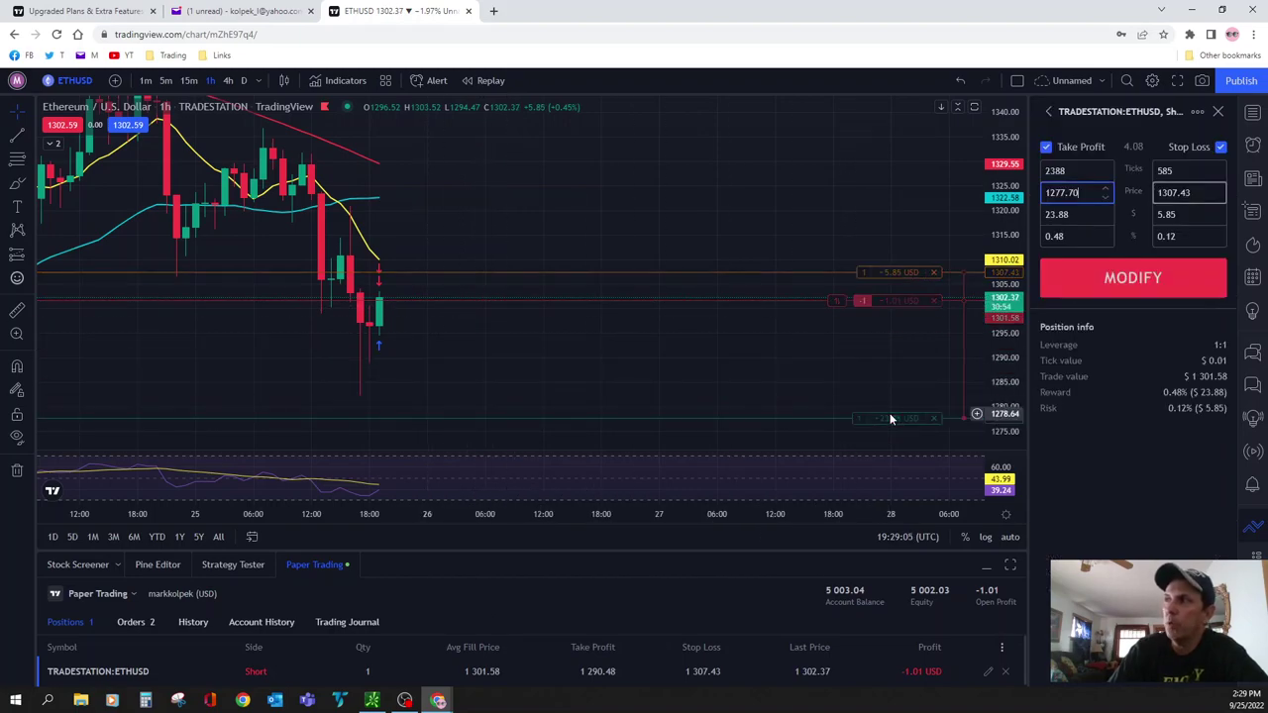
Step: Confirm the 1277.70 take profit, then drag it up to a 1292.50 target (+9.08 USD)
click(1114, 278)
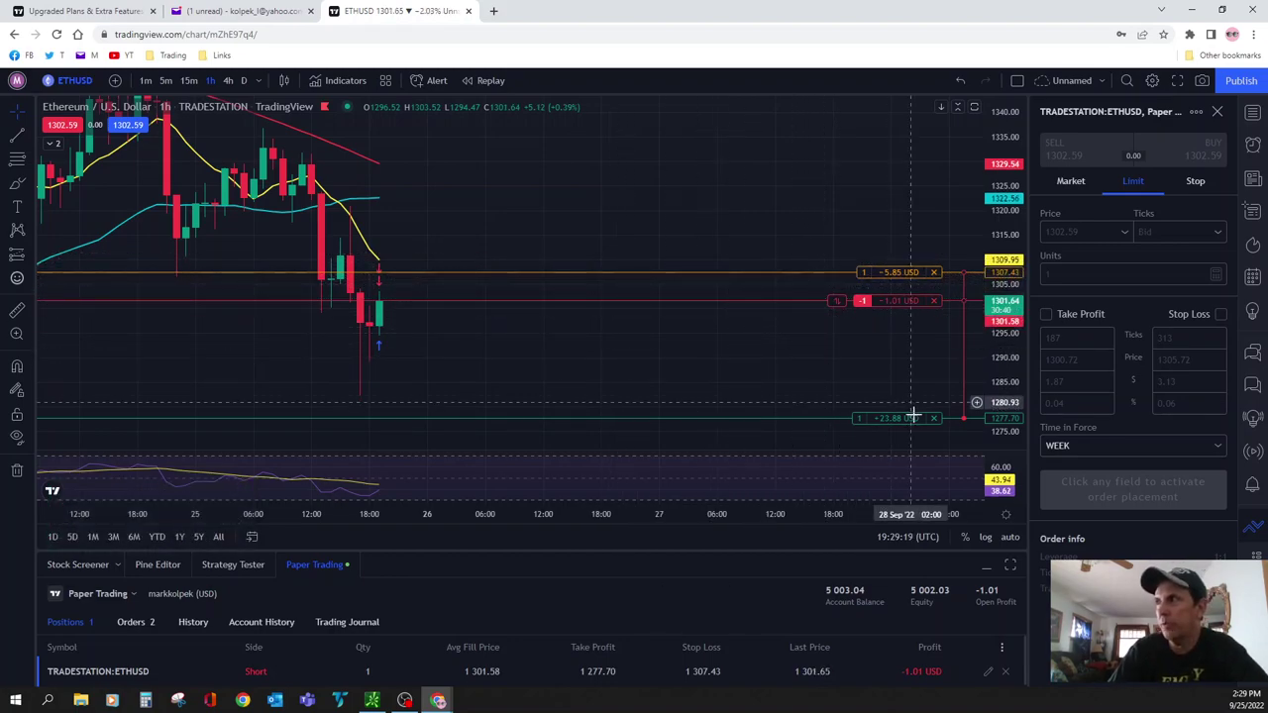
drag(895, 421, 889, 346)
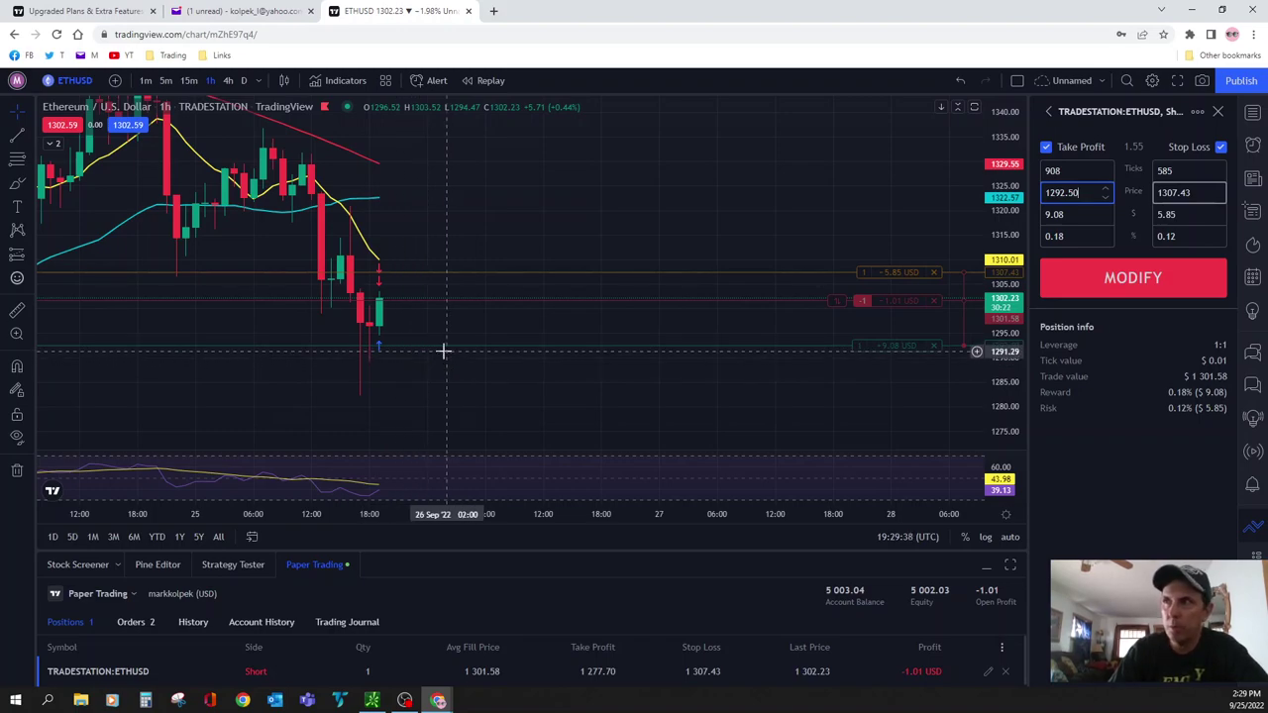
drag(450, 338, 467, 397)
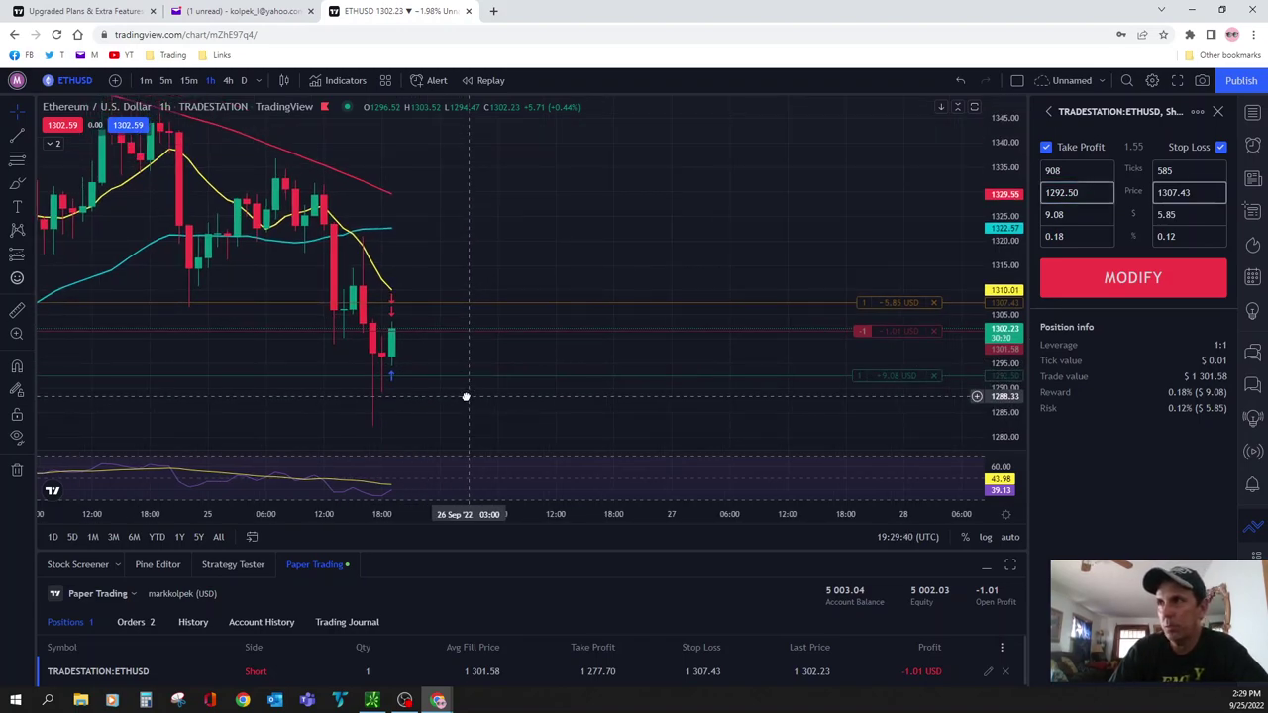
drag(488, 239, 502, 274)
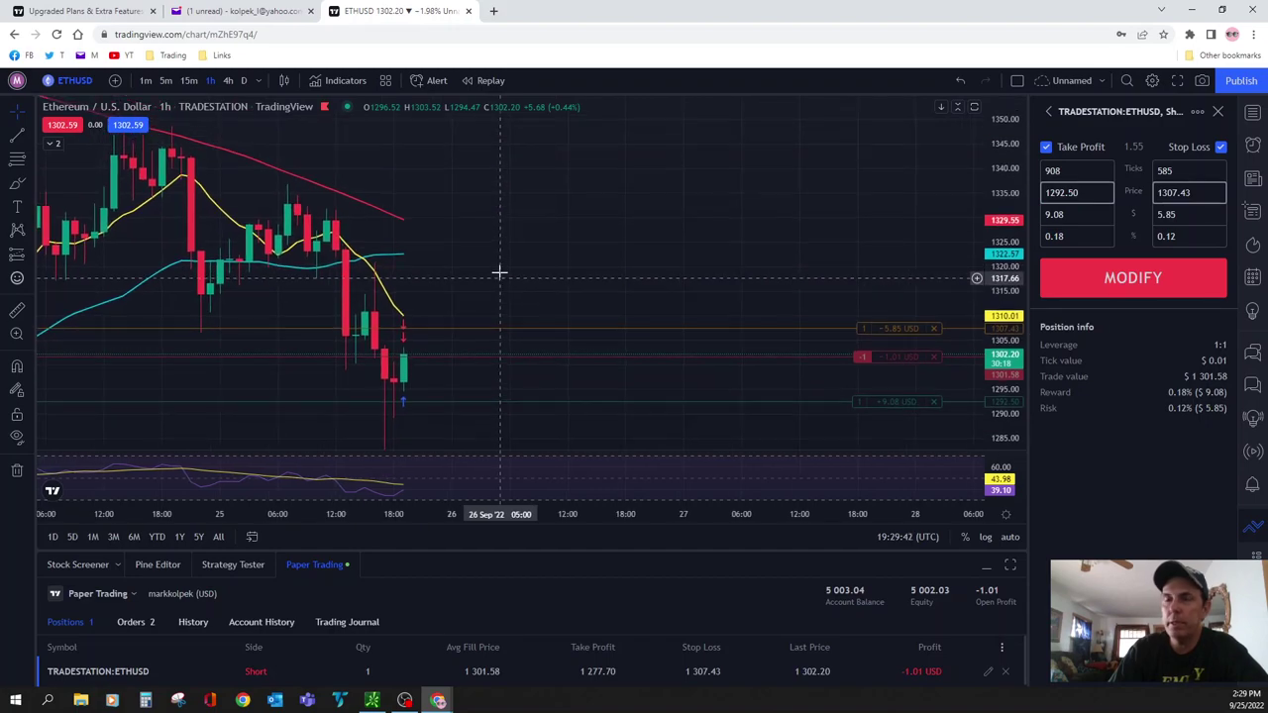